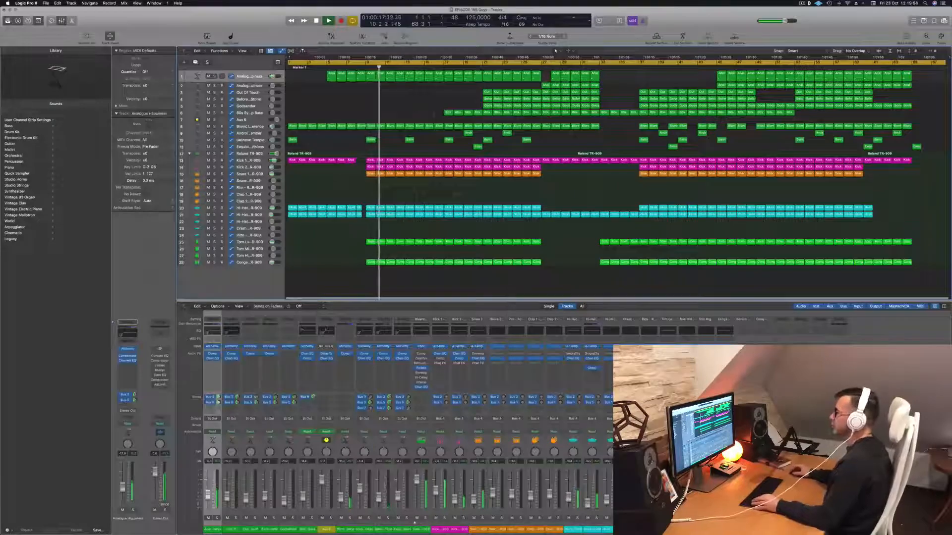
- Select the Tom Low track, set the cycle range to bars 9 through 17 and start looped playback
click(243, 244)
drag(367, 64, 436, 67)
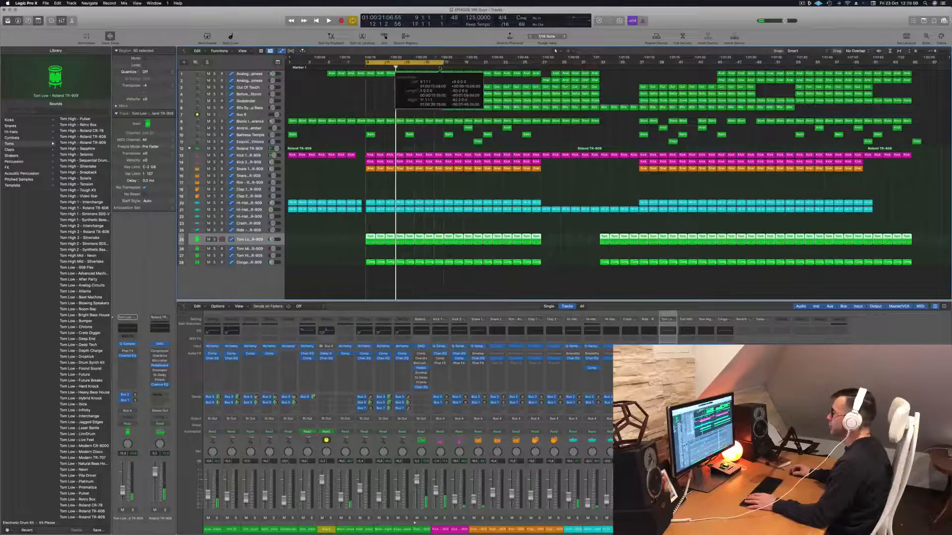
key(space)
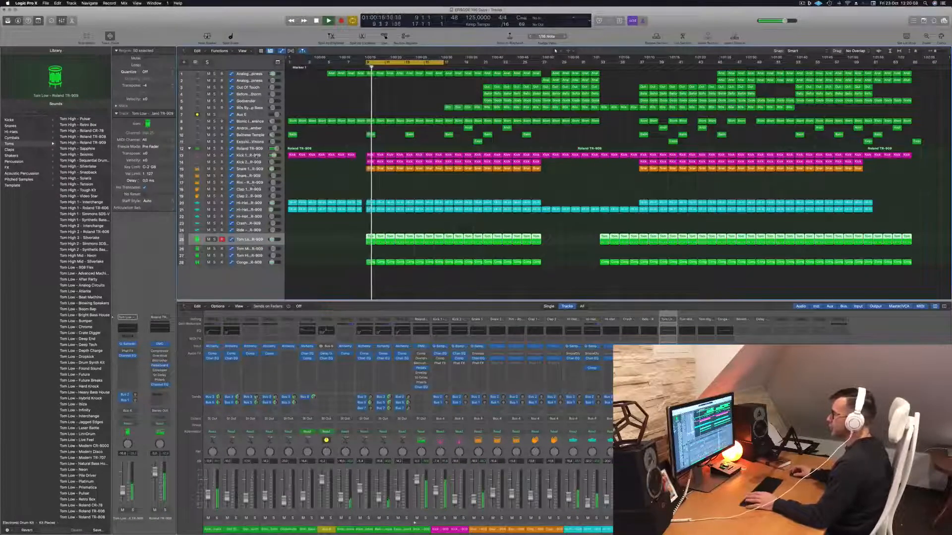
- Listen to the Kick 1 track soloed, and return to the full mix
click(256, 156)
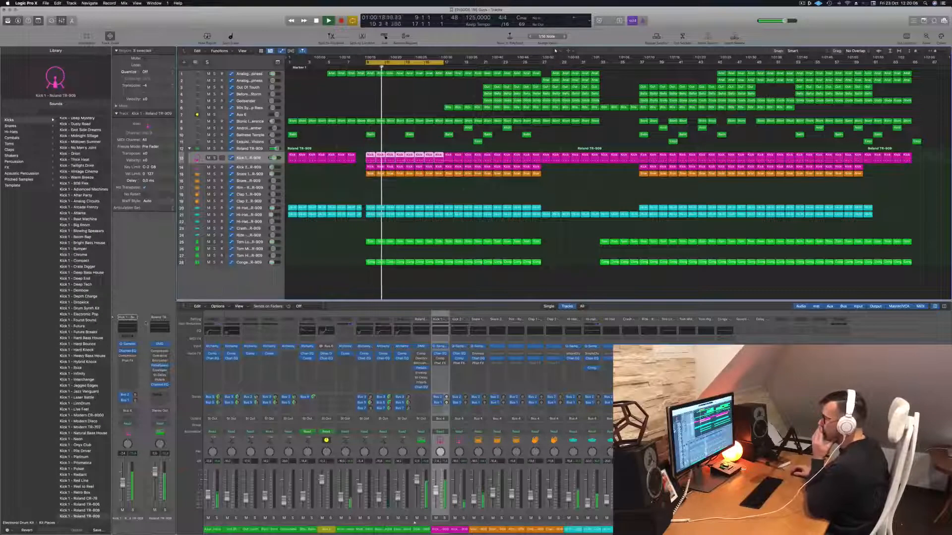
key(s)
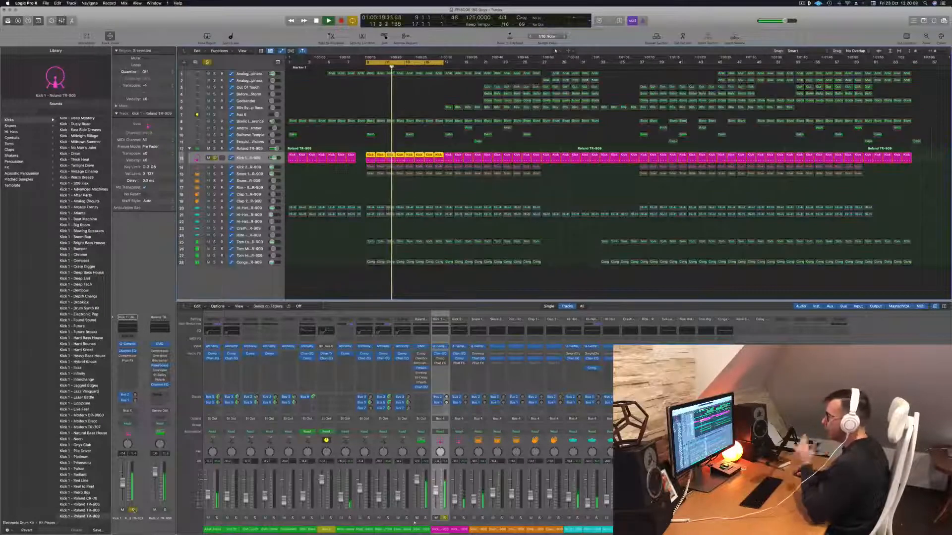
key(s)
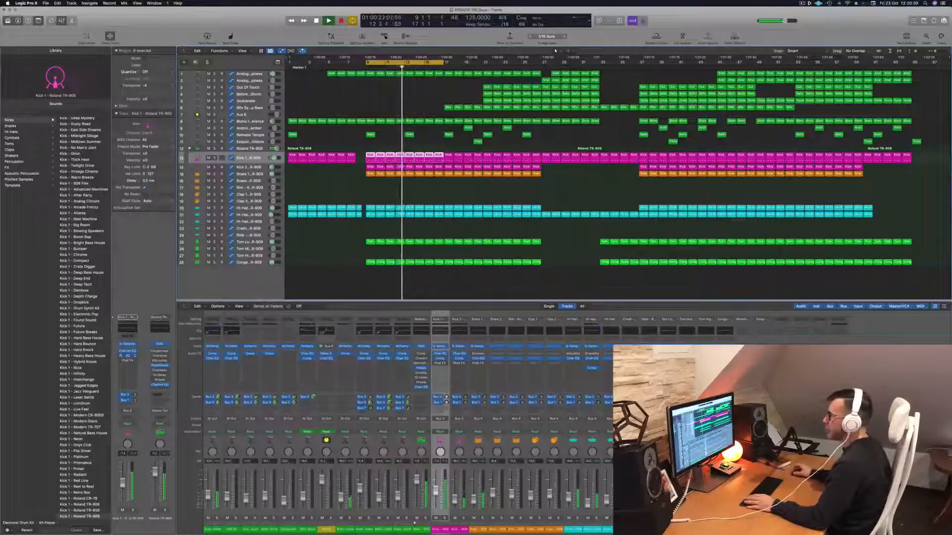
- Open the Compressor on the Kick 1 channel and listen to the loop in the full mix
click(128, 356)
drag(491, 93, 497, 92)
key(space)
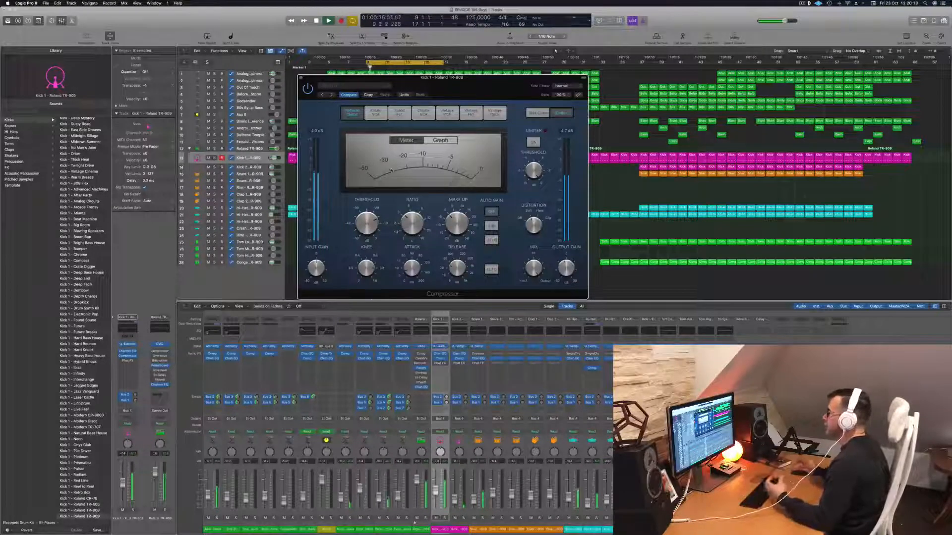
drag(455, 84, 413, 98)
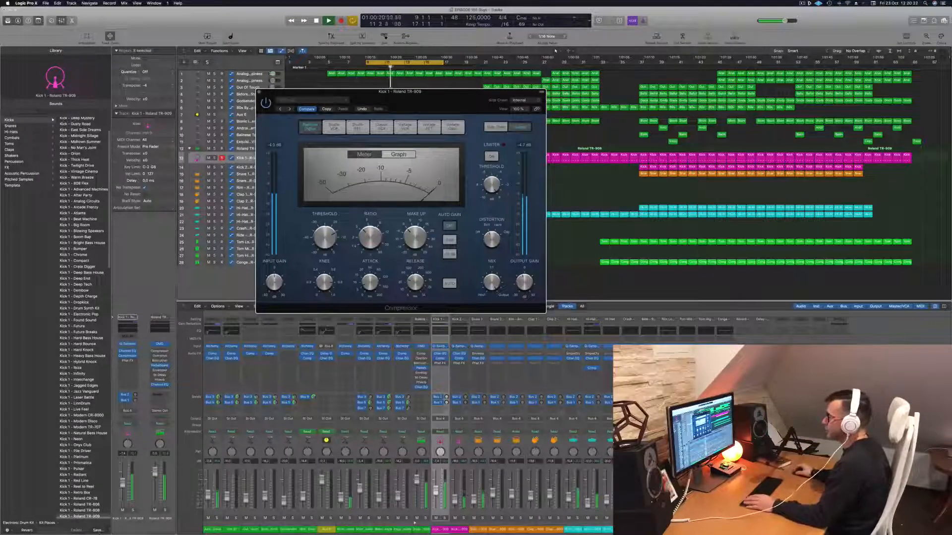
- Check the compressed Kick 1 soloed, close the Compressor, unsolo the track and restart the loop
click(133, 510)
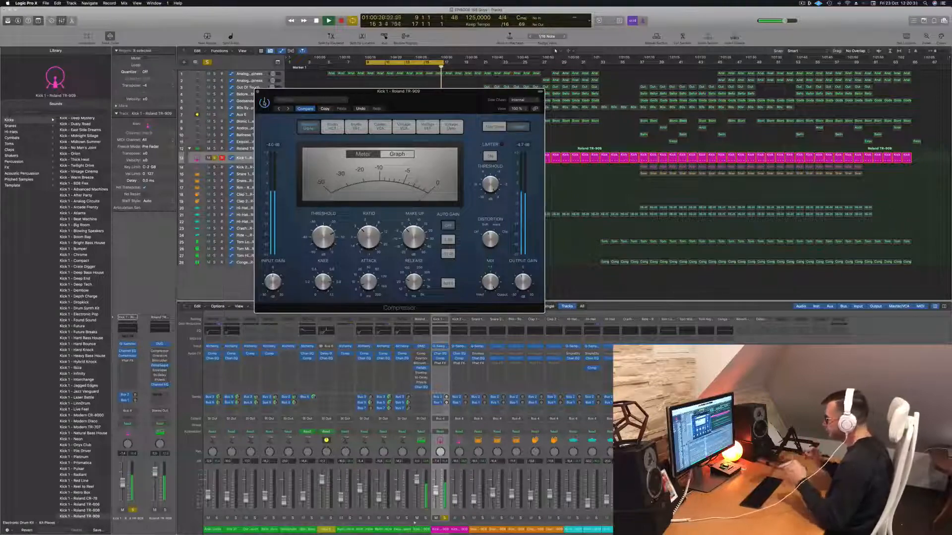
drag(436, 110, 518, 104)
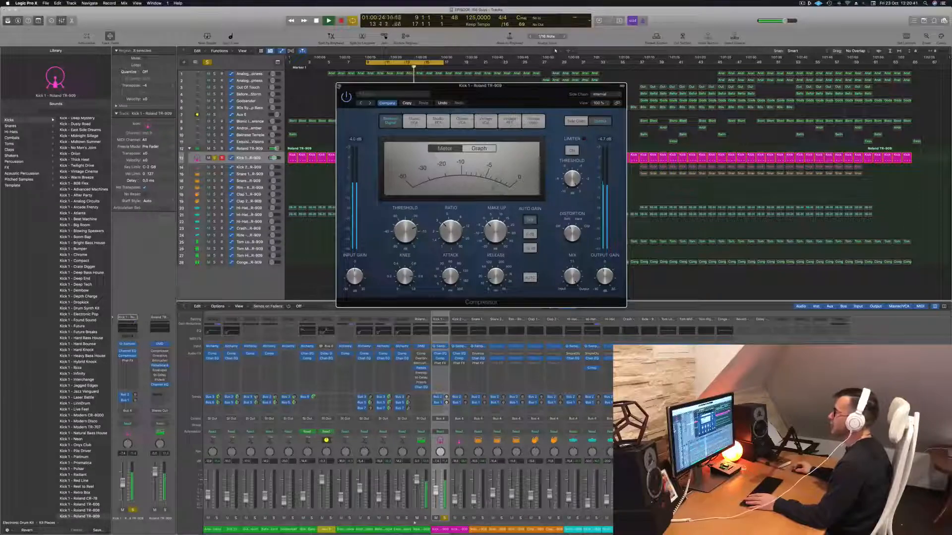
key(super+w)
key(s)
key(space)
key(space)
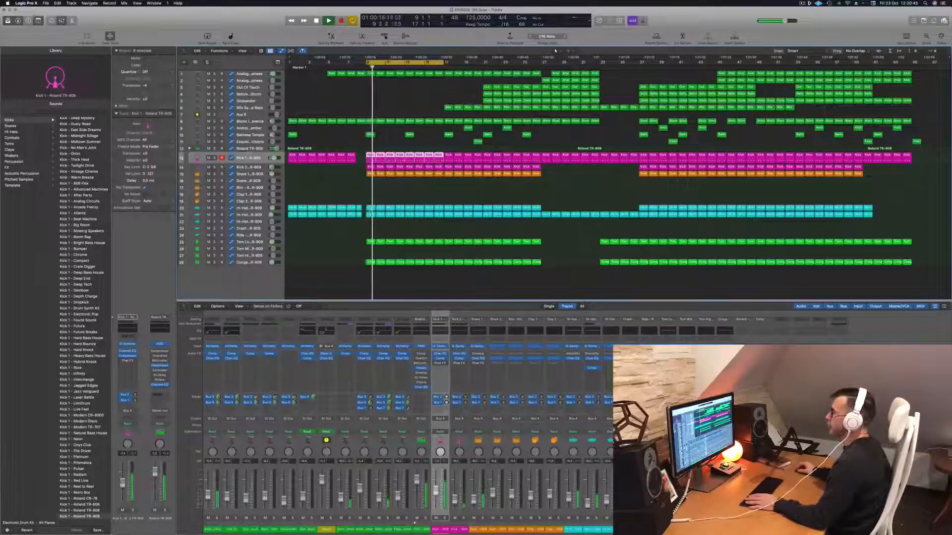
- Listen to the Tom Low track soloed and again within the full mix
click(248, 242)
click(215, 240)
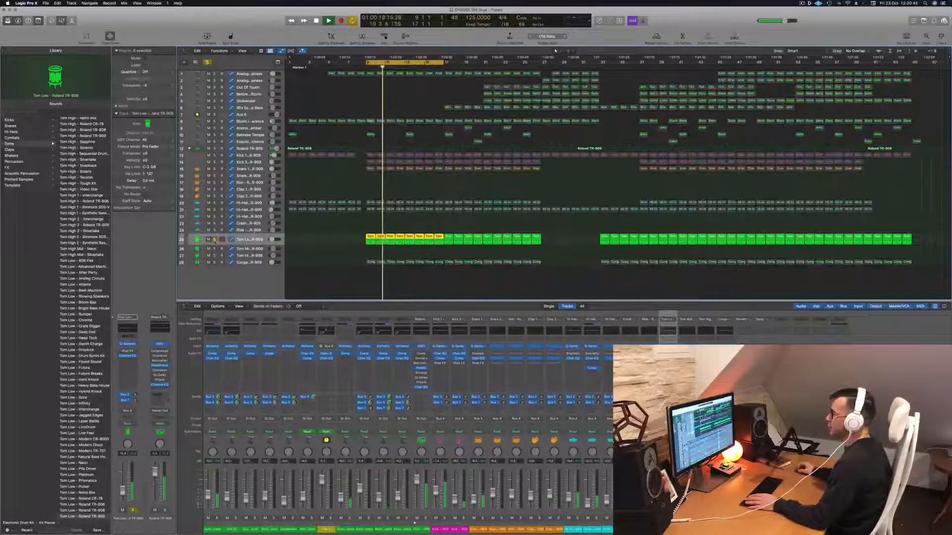
key(s)
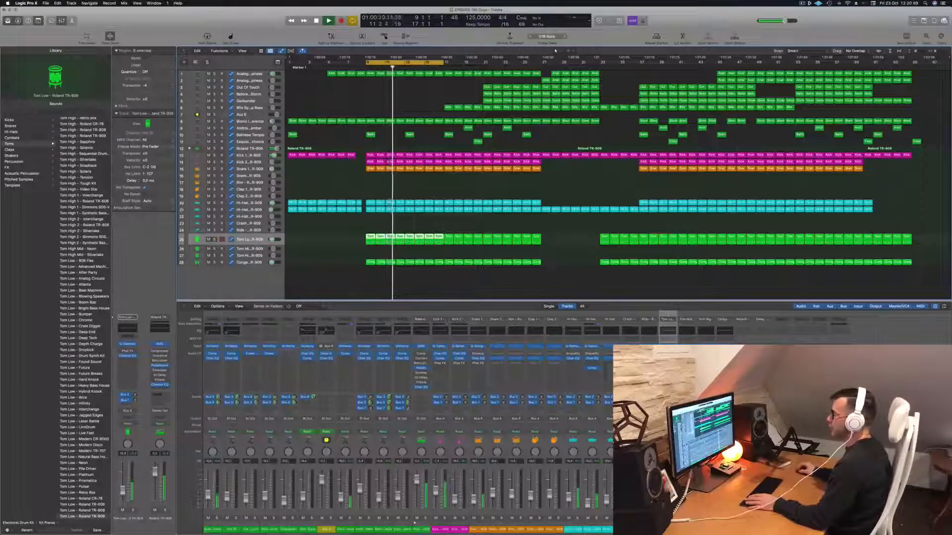
- Enable the low cut in the Tom Low track's Channel EQ at 91 Hz with a 12 dB/Oct slope
click(127, 328)
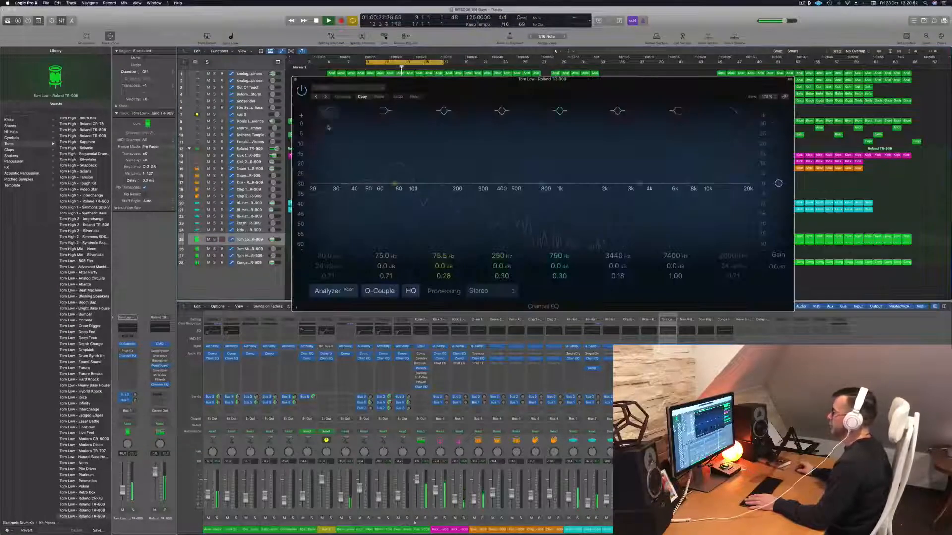
click(328, 116)
drag(328, 256, 328, 232)
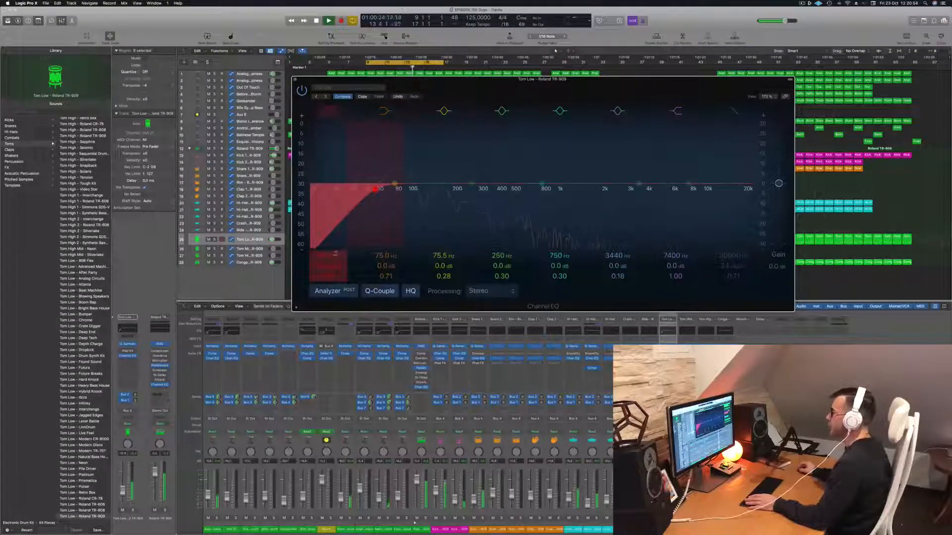
drag(326, 269, 326, 247)
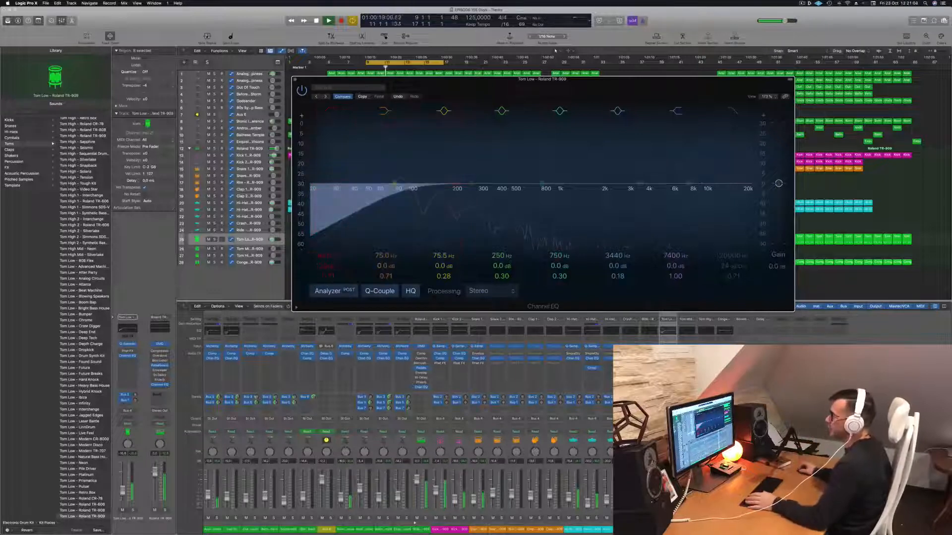
- Compare the filtered Tom Low soloed and in the mix, and close its Channel EQ
click(133, 510)
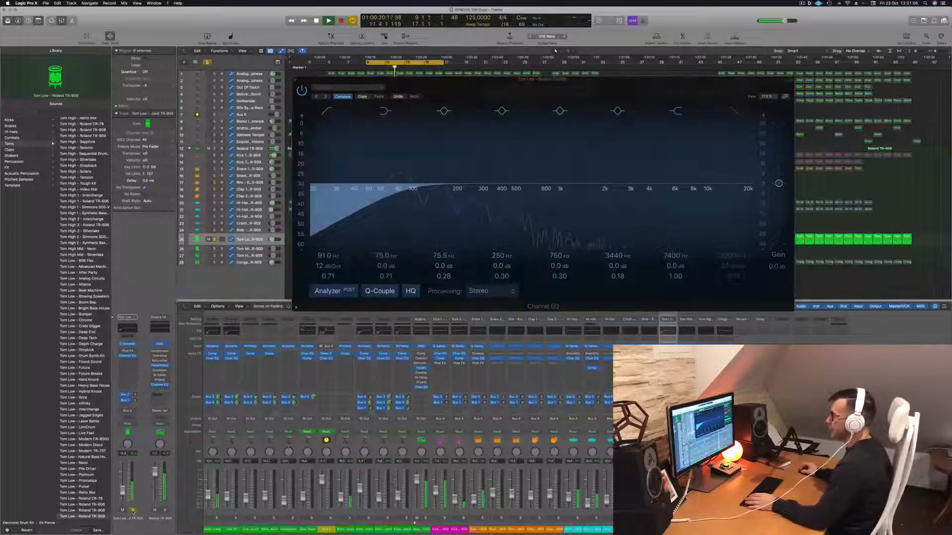
click(132, 510)
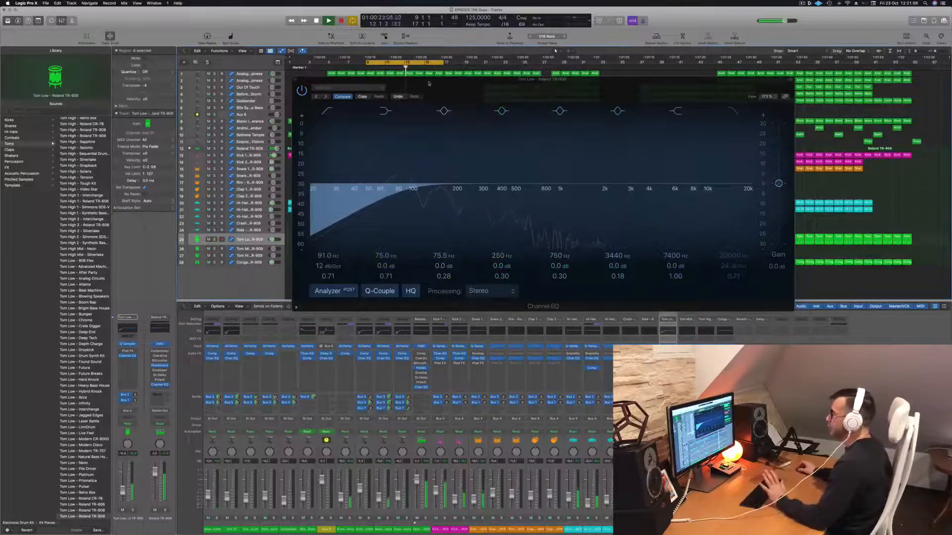
drag(429, 83, 435, 91)
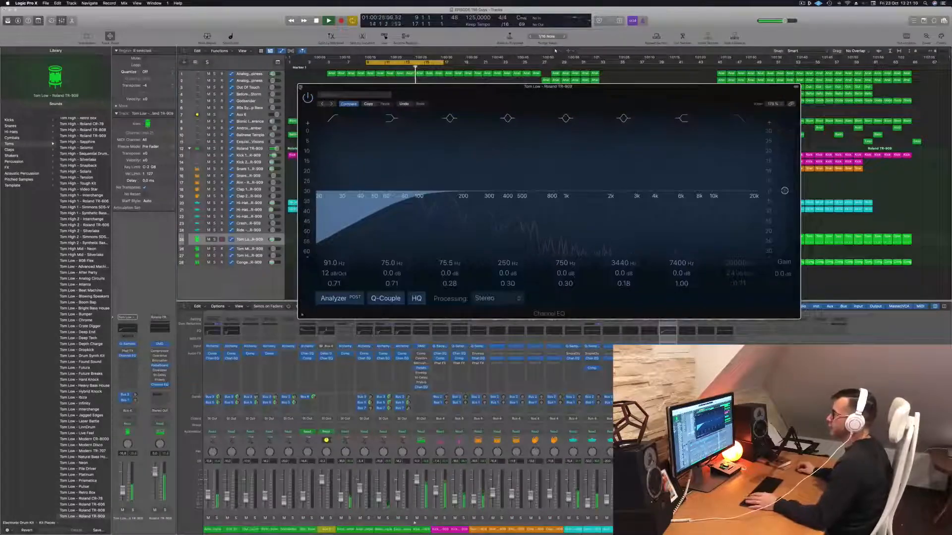
click(300, 88)
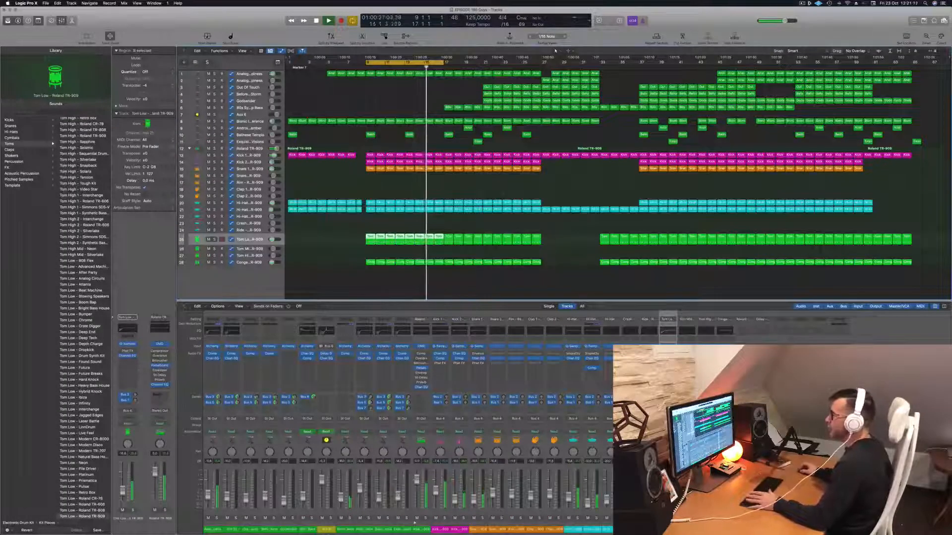
click(133, 511)
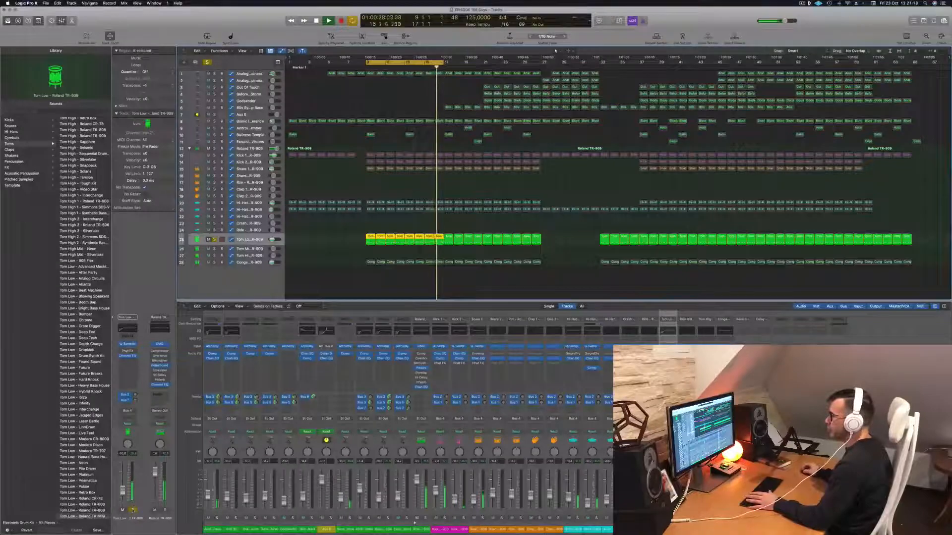
key(s)
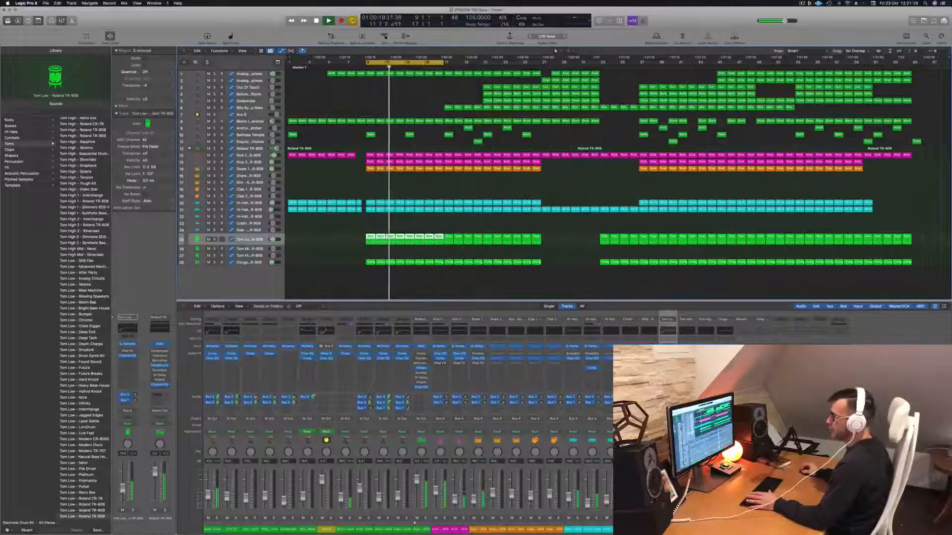
- Listen to the Conga track soloed and again within the full mix
click(250, 262)
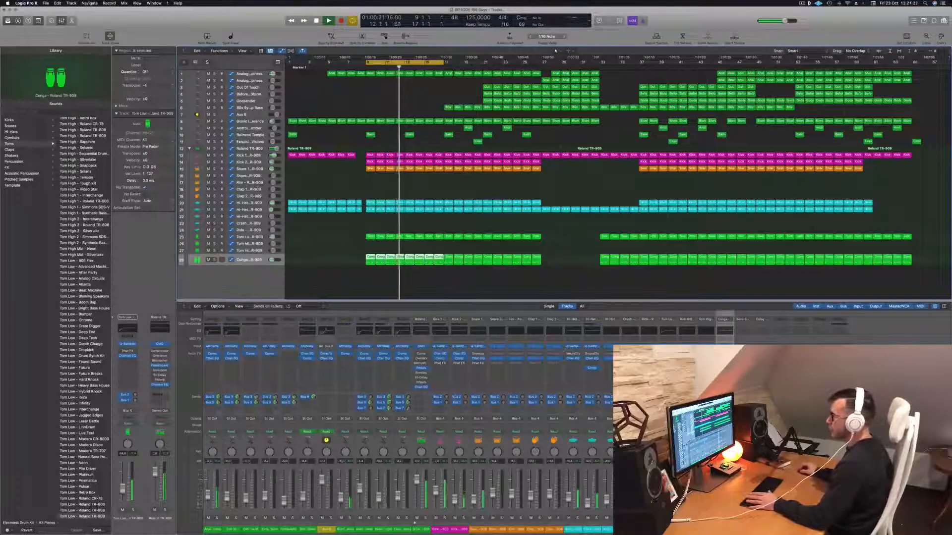
click(133, 510)
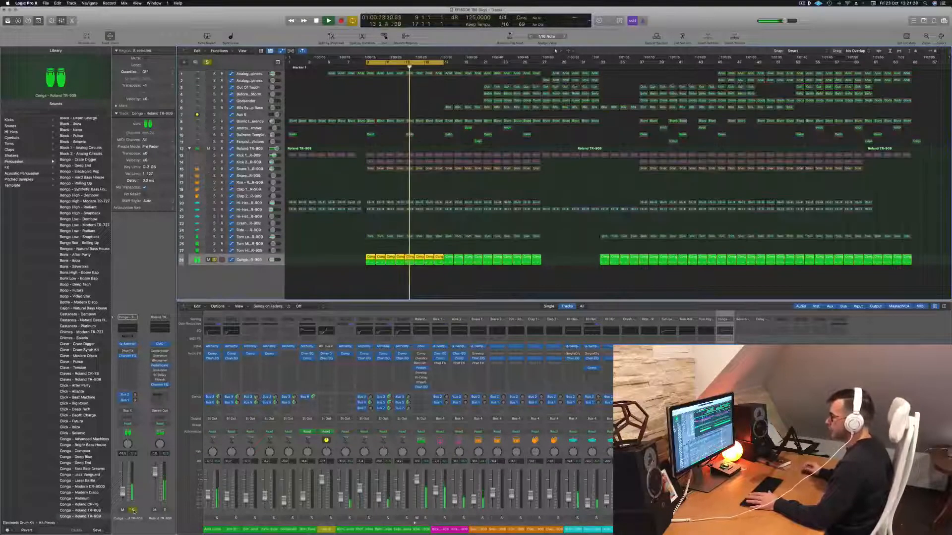
click(133, 510)
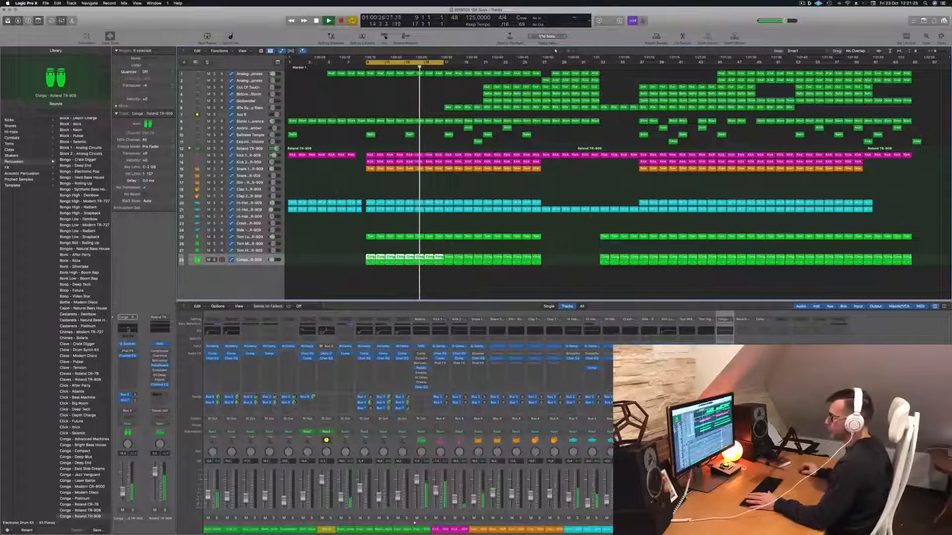
- Apply a low cut at about 125 Hz, 24 dB/Oct, in the Conga track's Channel EQ and check it soloed
click(129, 330)
drag(325, 115, 441, 155)
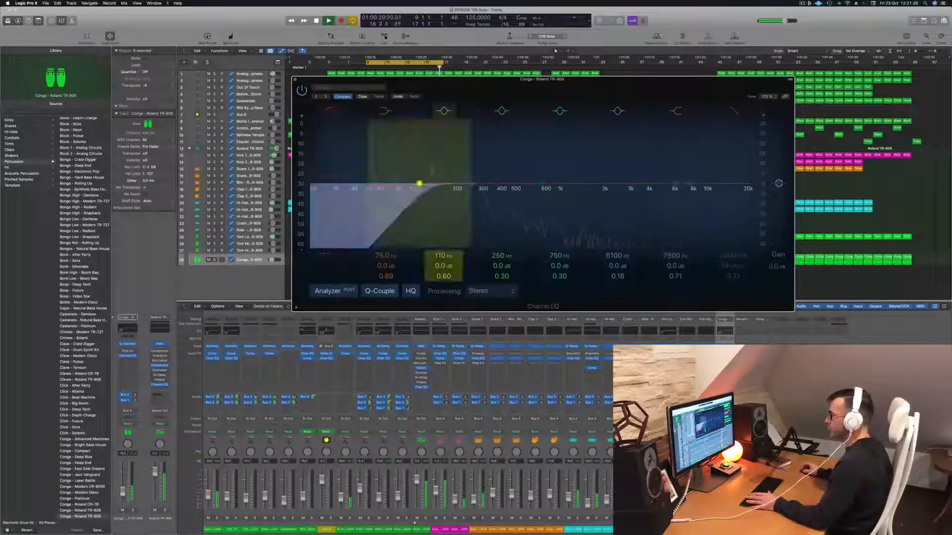
key(super+w)
click(133, 510)
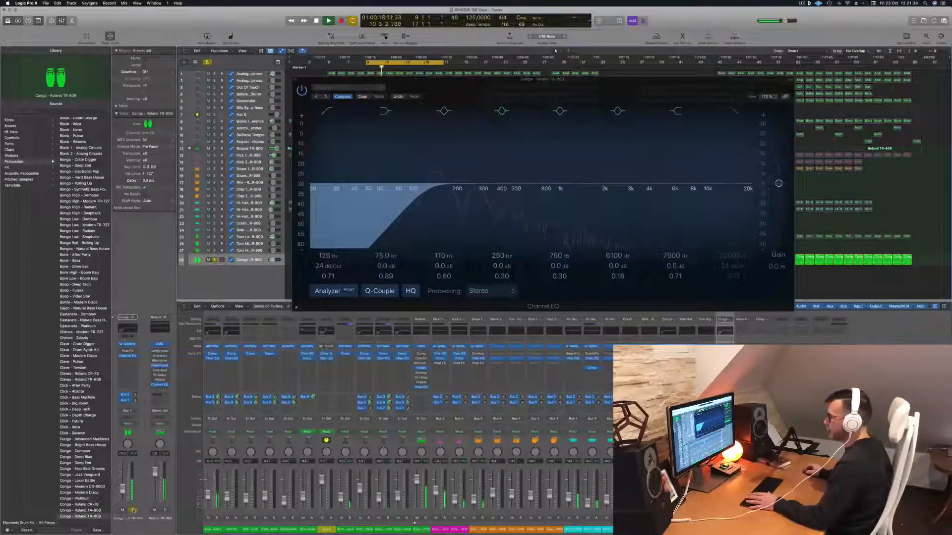
key(s)
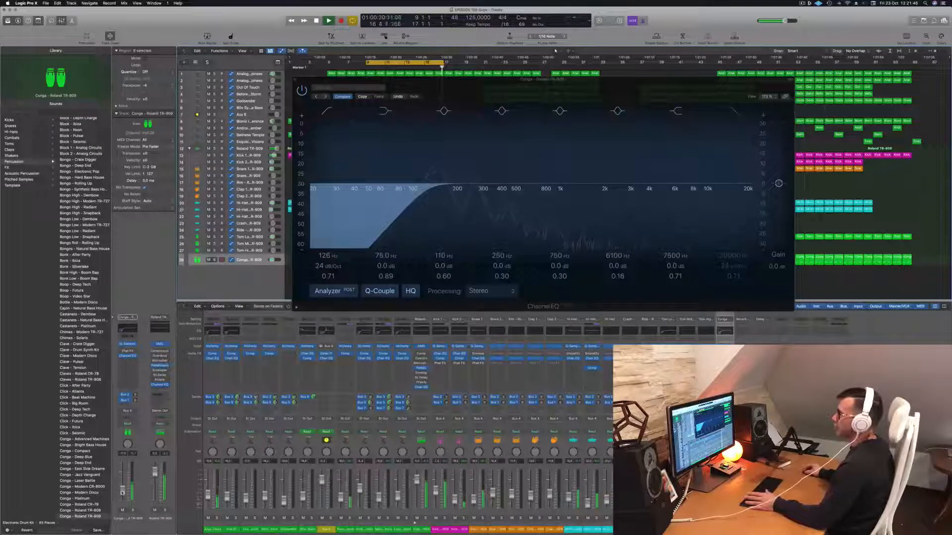
click(295, 80)
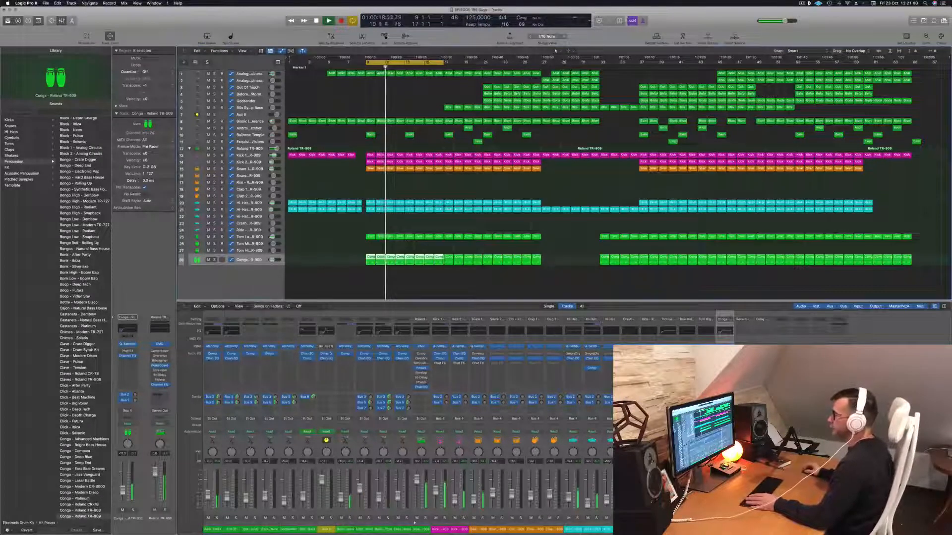
- Listen to the Hi-Hat Closed 2 track soloed and return to the full mix
click(250, 210)
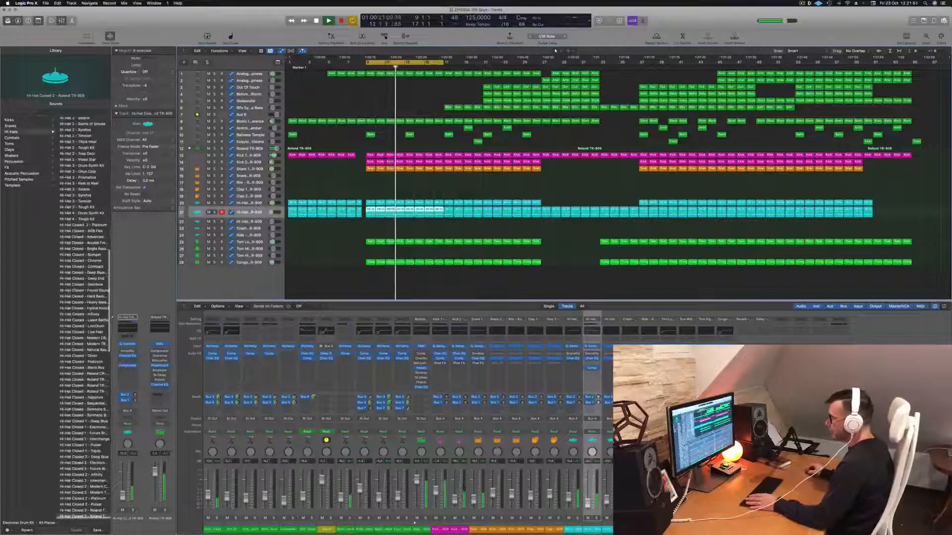
click(214, 212)
click(214, 213)
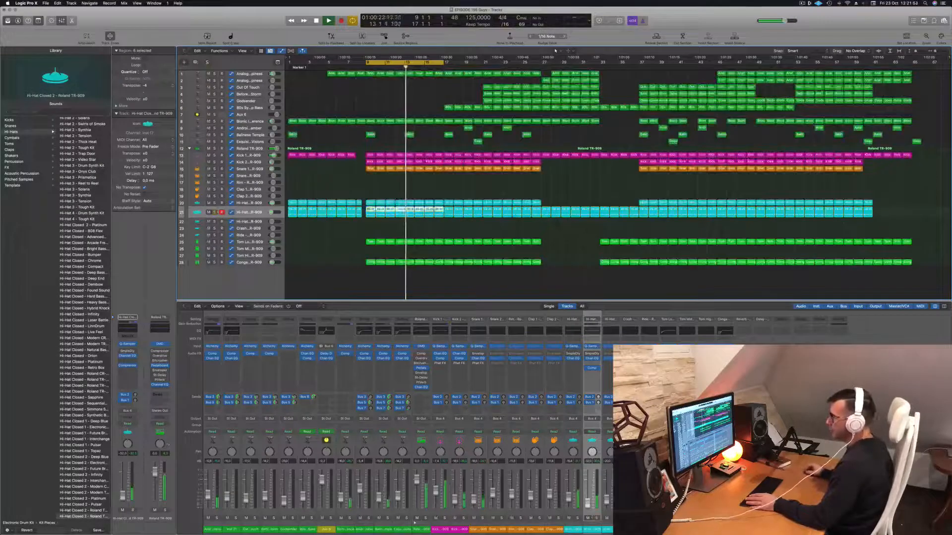
- Enable the low cut in the Hi-Hat Closed 2 Channel EQ at 1430 Hz, 48 dB/Oct, with a Q of 0.64
click(128, 356)
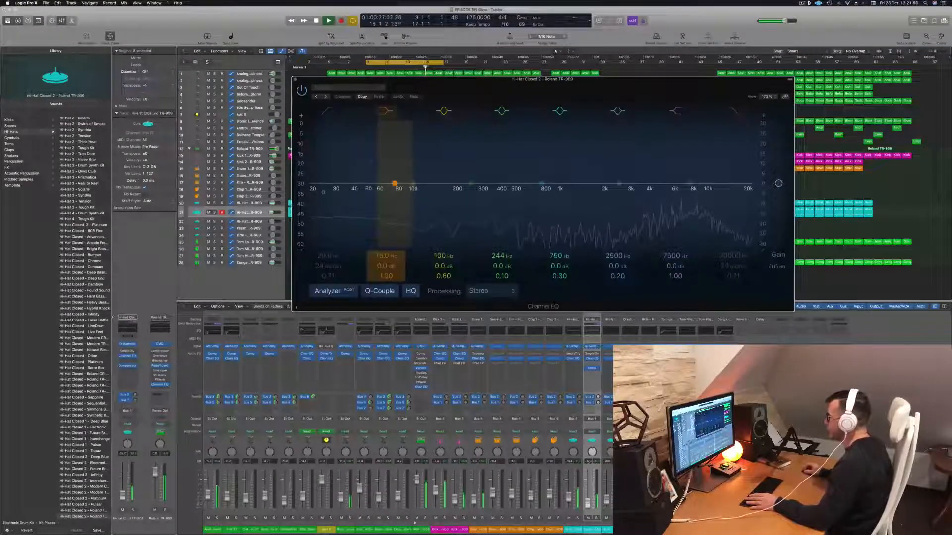
click(329, 111)
drag(329, 130, 492, 128)
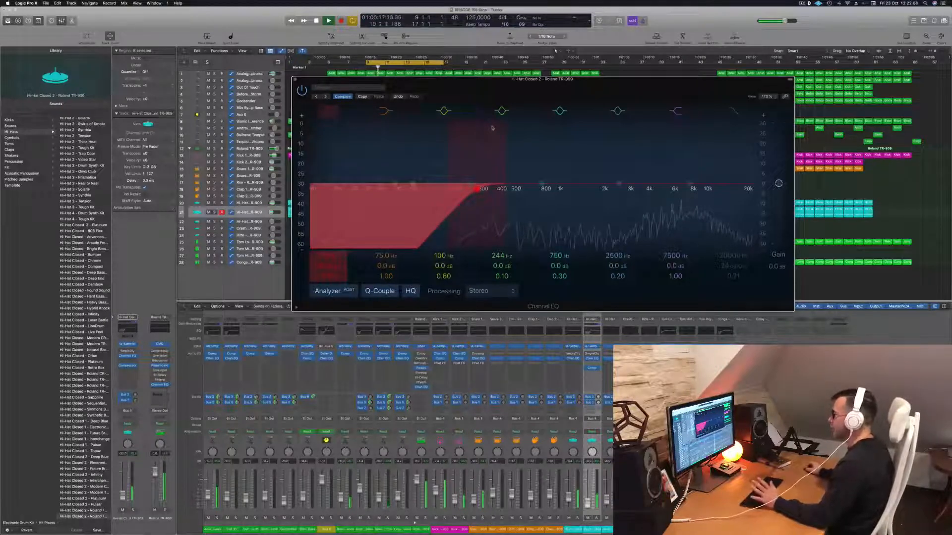
drag(328, 263, 329, 255)
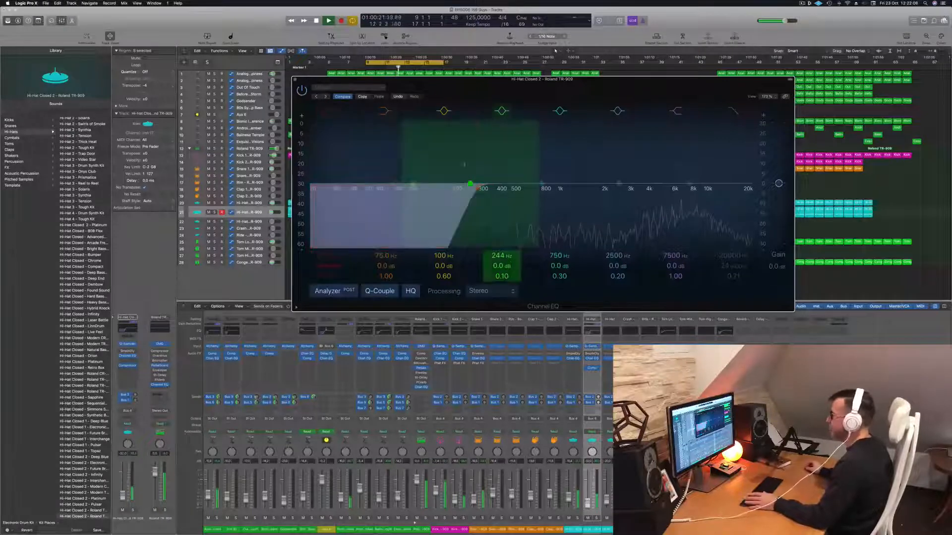
drag(475, 190, 574, 189)
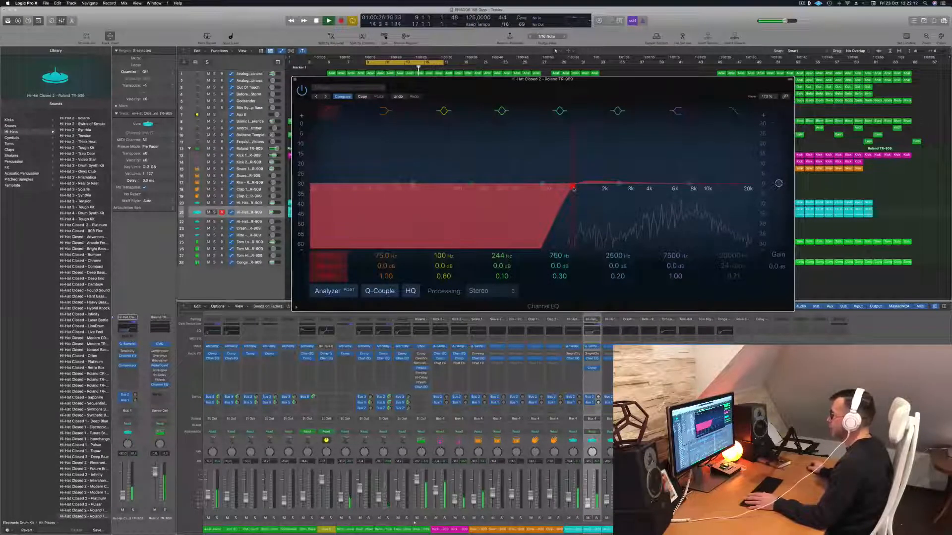
mouse_move(573, 188)
mouse_down()
mouse_move(493, 189)
mouse_move(581, 192)
mouse_up()
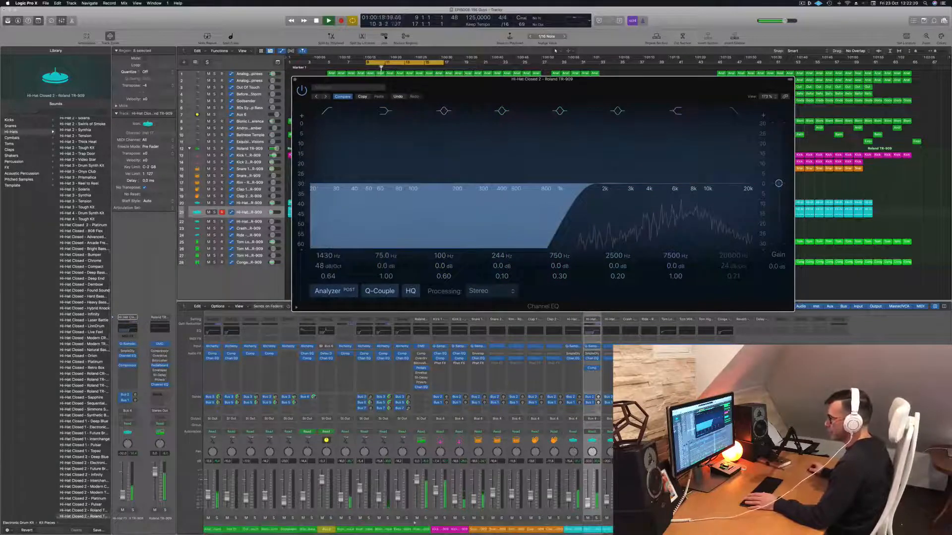
- Compare the Hi-Hat Closed 2 track with its Channel EQ low cut off and on, leaving it enabled, and close the EQ
click(124, 496)
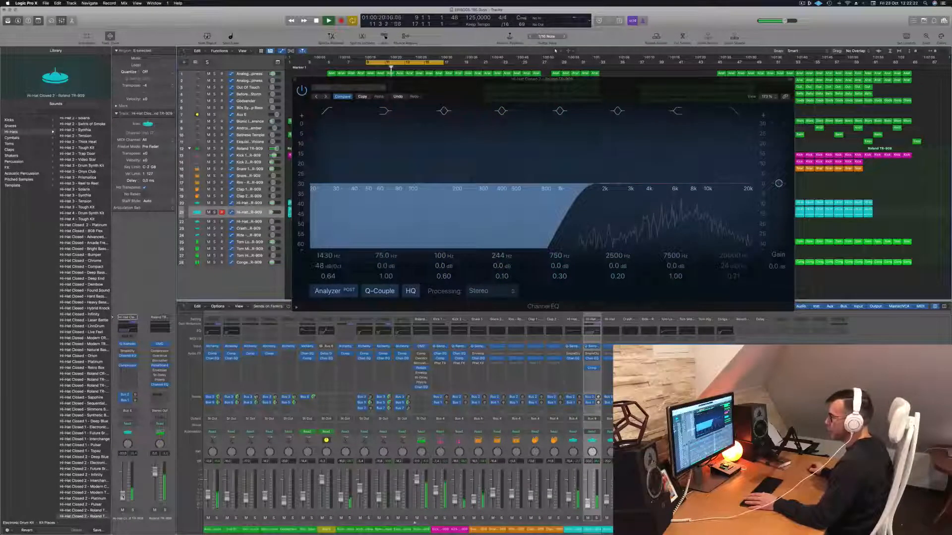
click(330, 111)
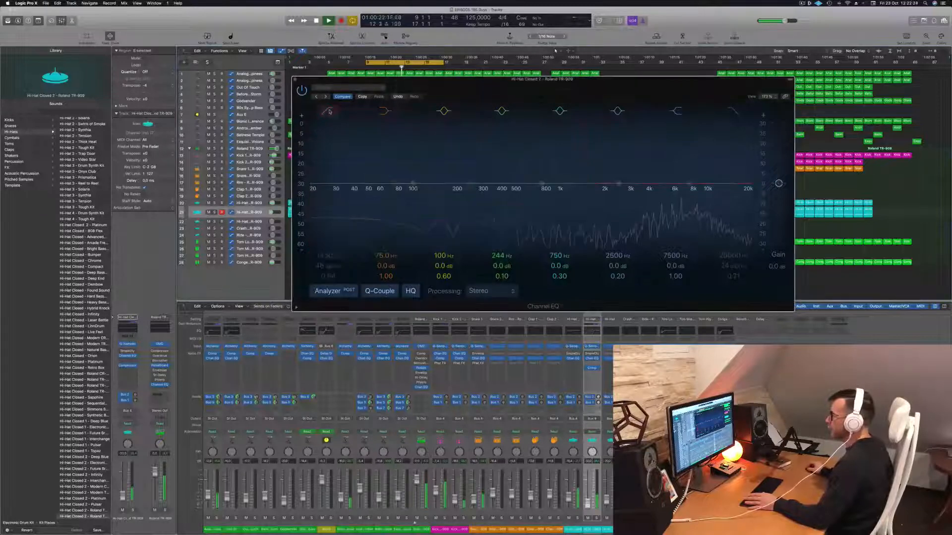
click(330, 111)
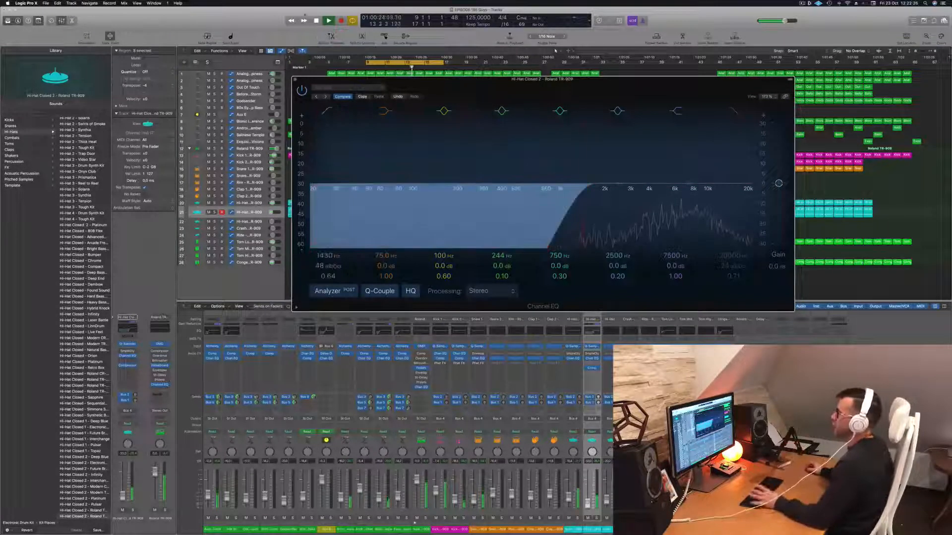
click(295, 80)
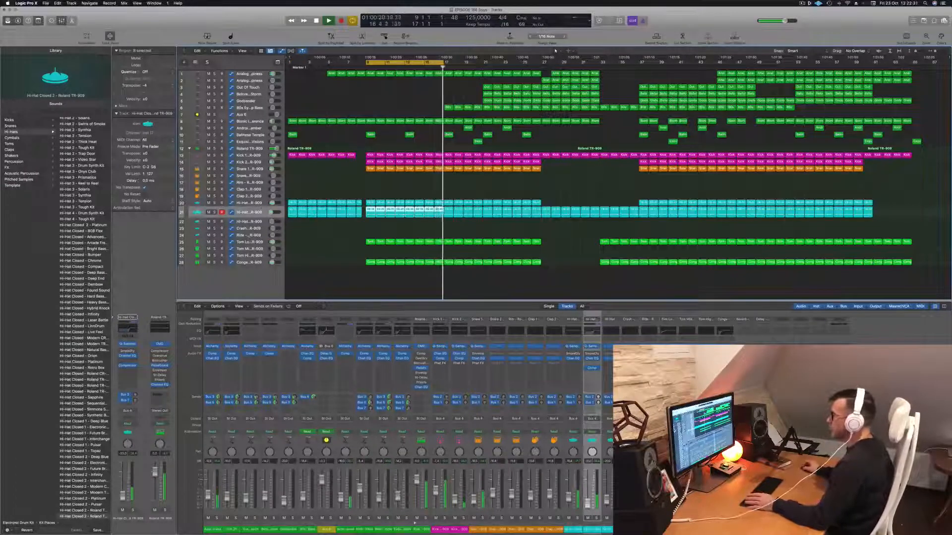
- Load the Hi-Hat Closed - Roland TR-606 sound onto the Hi-Hat Closed track from the widened Library
key(Up)
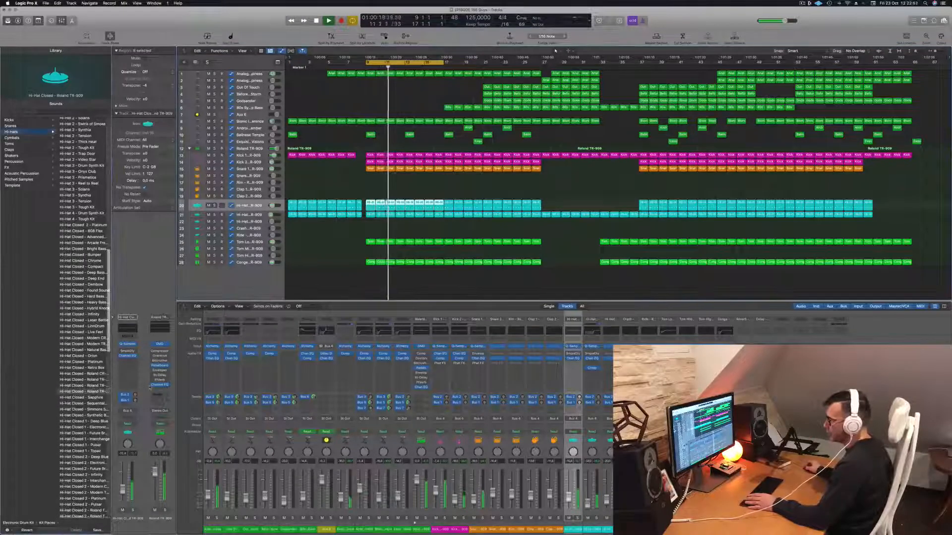
drag(111, 272, 147, 272)
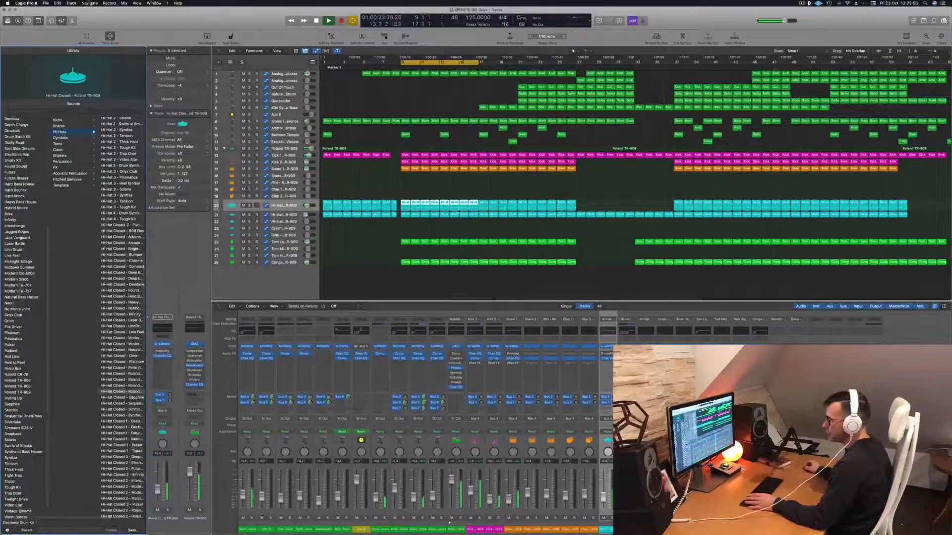
scroll(119, 177, right, 4)
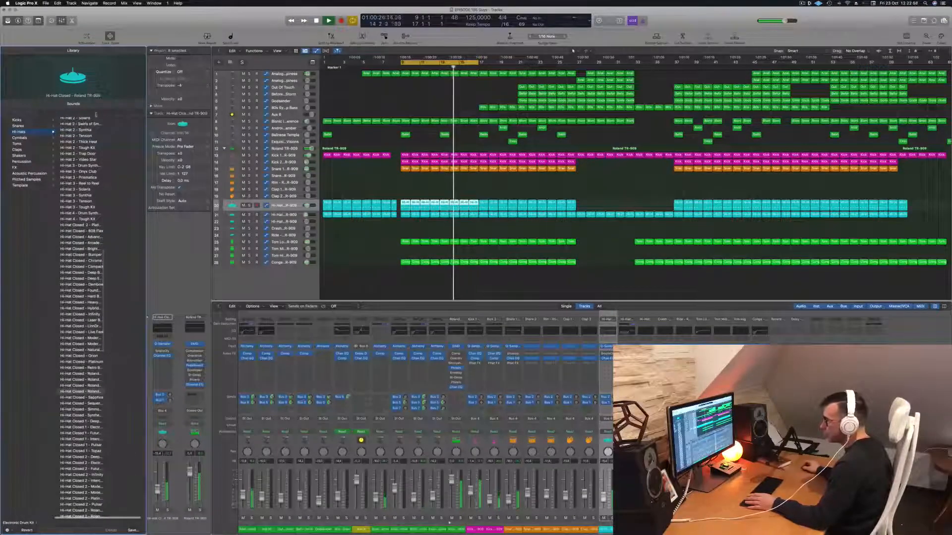
scroll(119, 178, right, 2)
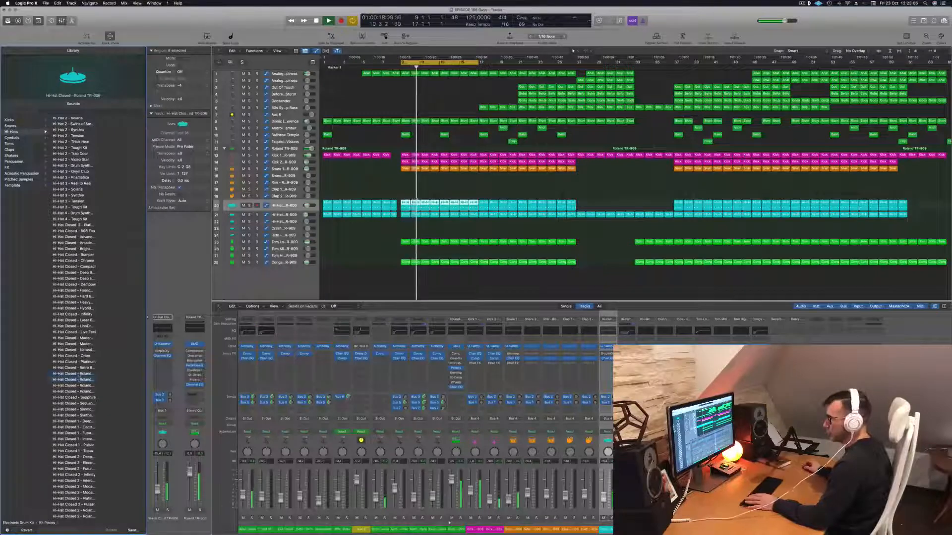
click(79, 374)
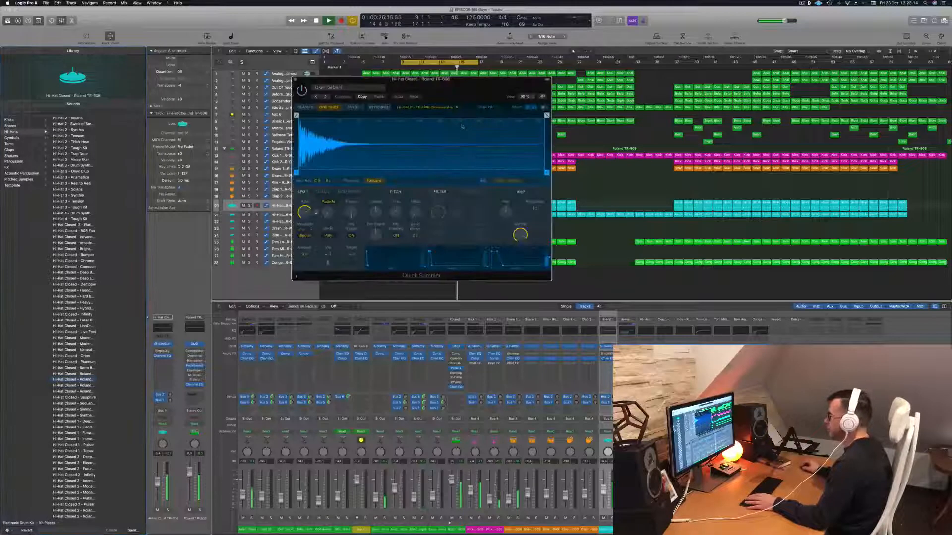
- Open the first selected Hi-Hat Closed region in the Piano Roll and listen to it with the Quick Sampler moved aside
drag(437, 87, 561, 187)
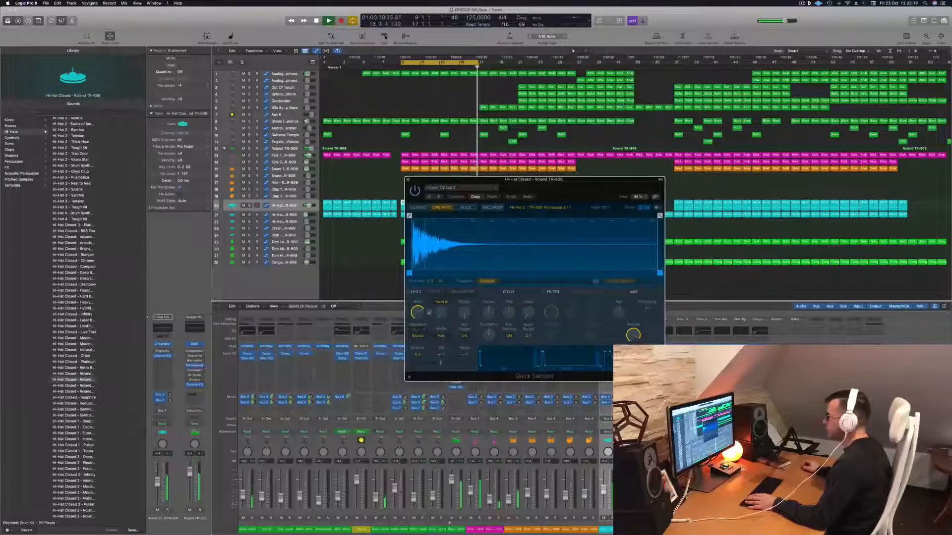
click(288, 205)
drag(439, 180, 587, 277)
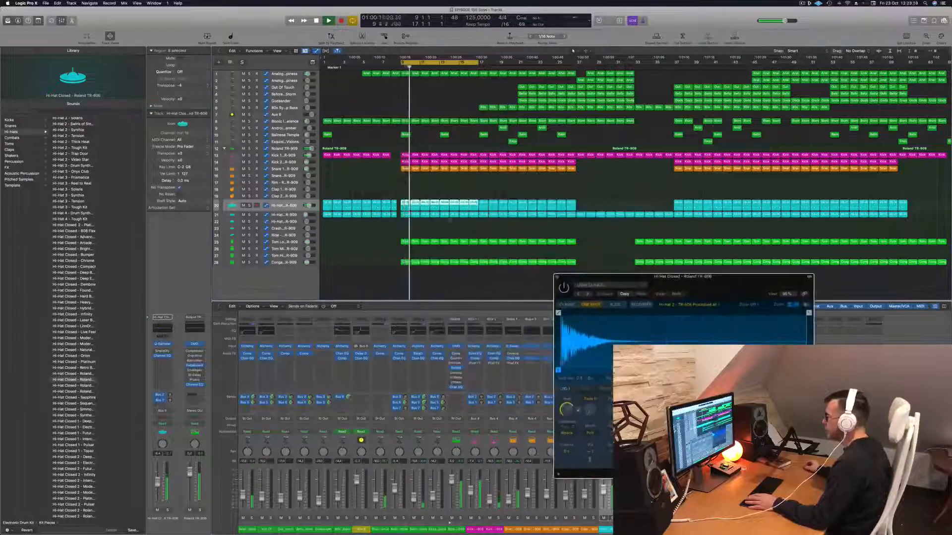
double_click(406, 205)
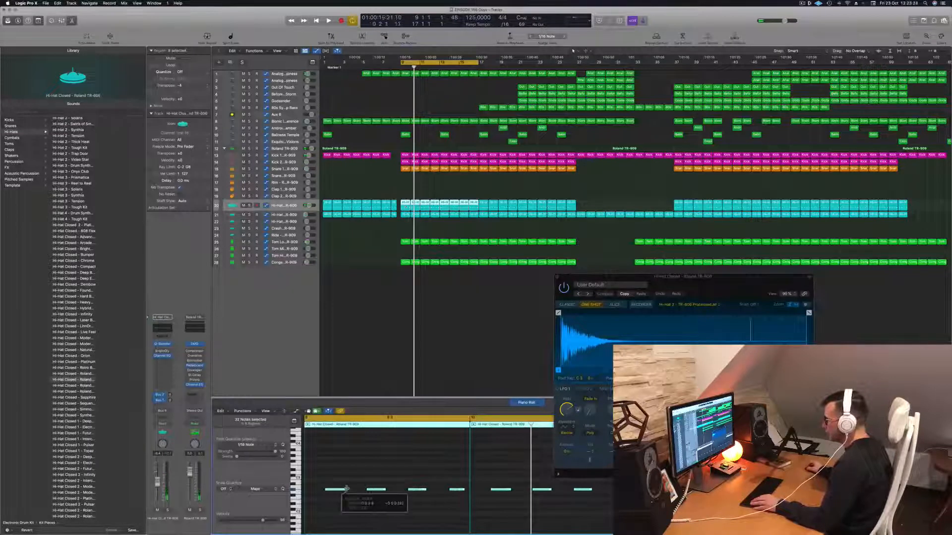
key(space)
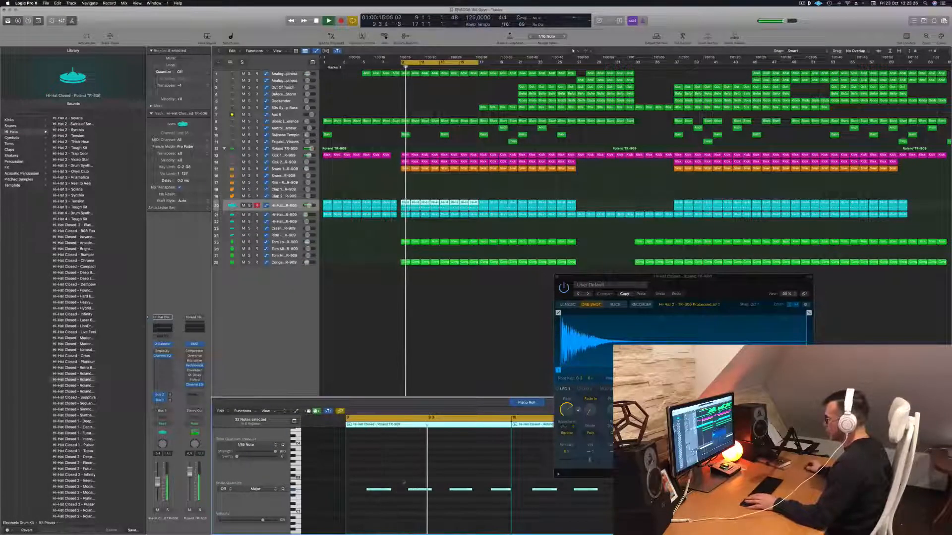
- Adjust the amp envelope and the pitch envelope depth in the Hi-Hat Closed track's Quick Sampler while playing the loop
drag(670, 277, 383, 262)
key(space)
key(space)
drag(472, 447, 483, 448)
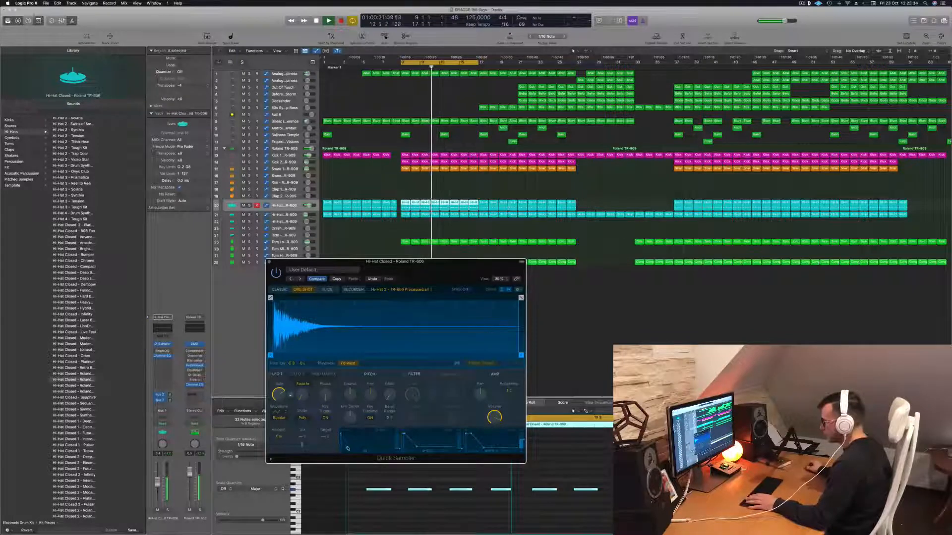
drag(351, 417, 352, 389)
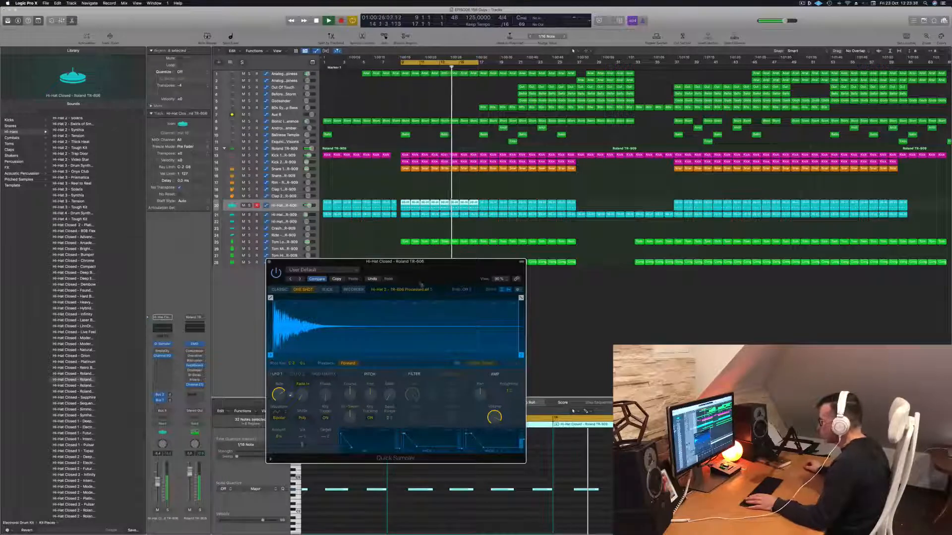
- Trim the silent tail of the hi-hat sample in Quick Sampler, add a long fade-out, and replay the loop
drag(348, 261, 468, 238)
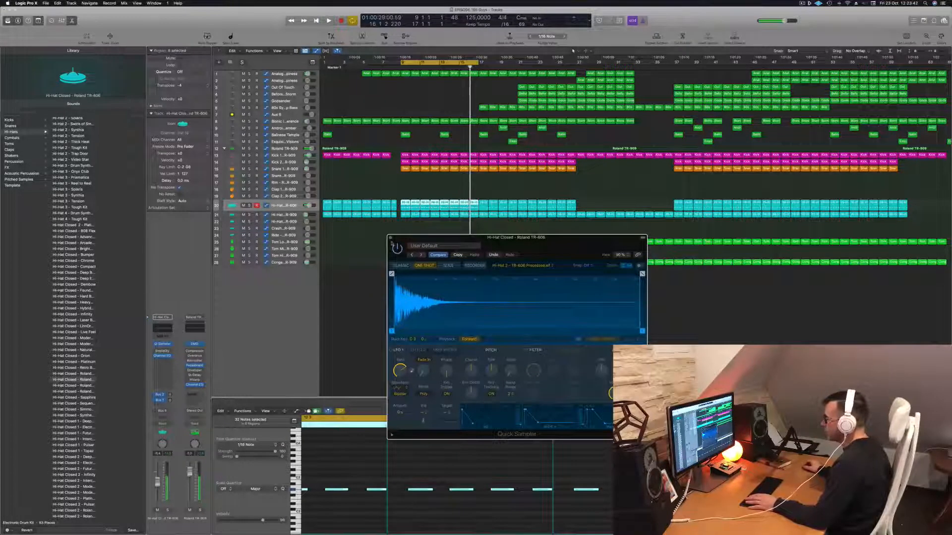
mouse_move(392, 274)
mouse_down()
mouse_move(442, 274)
mouse_move(393, 274)
mouse_up()
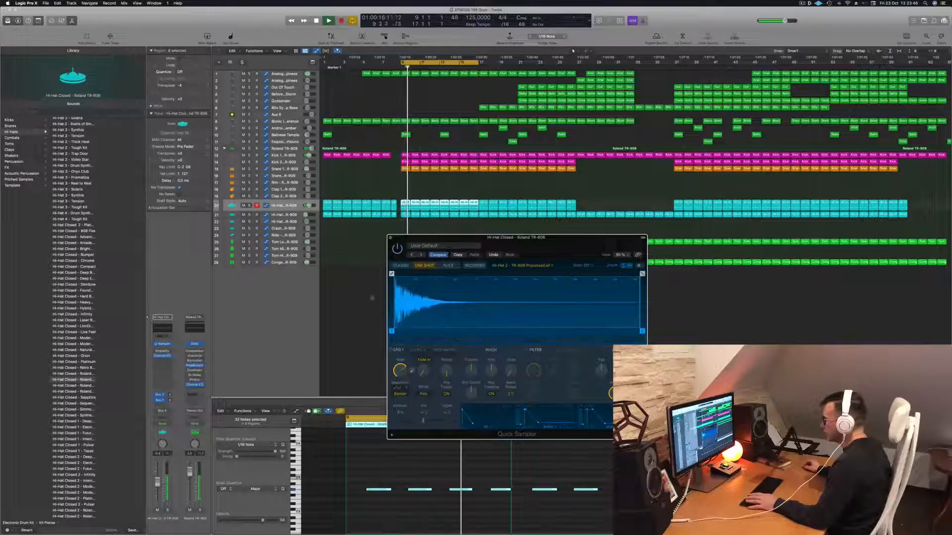
drag(642, 331, 479, 331)
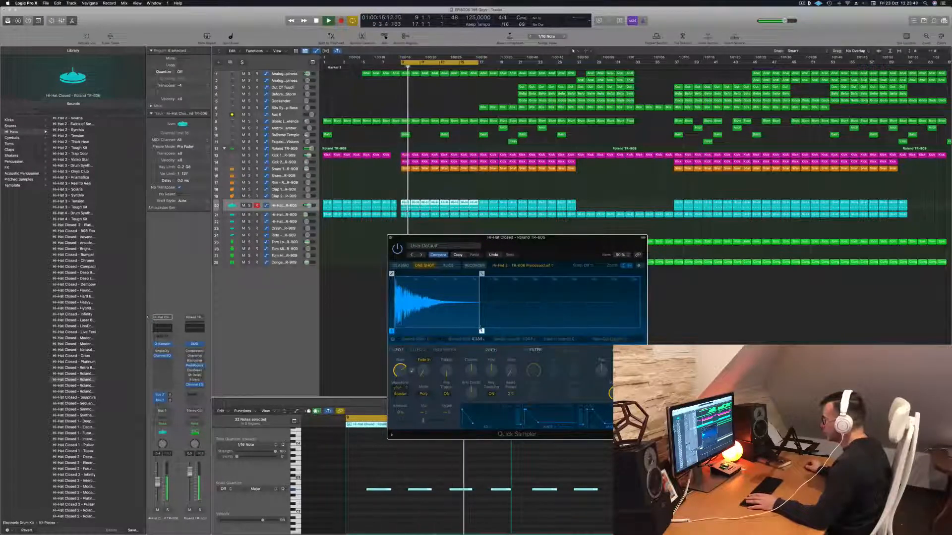
mouse_move(630, 274)
mouse_down()
mouse_move(410, 274)
mouse_move(482, 276)
mouse_up()
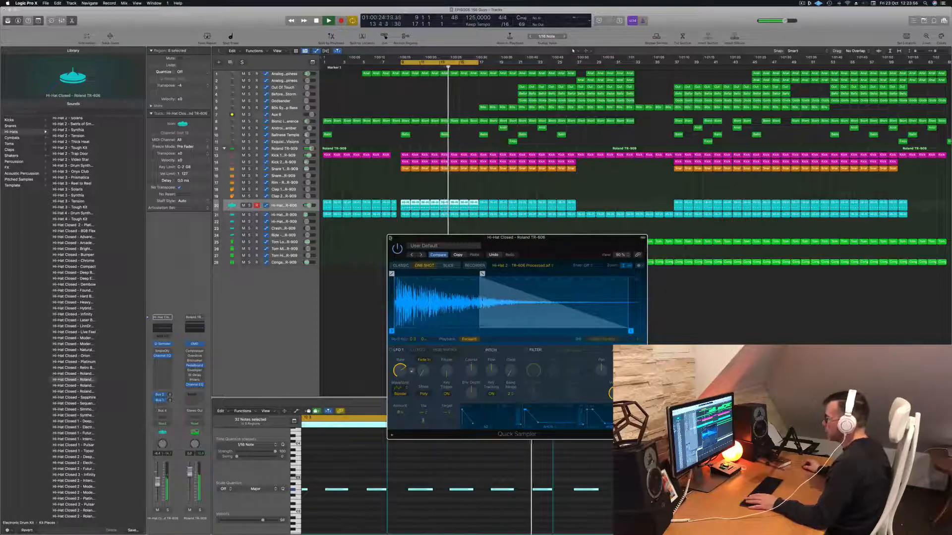
click(390, 238)
key(space)
key(space)
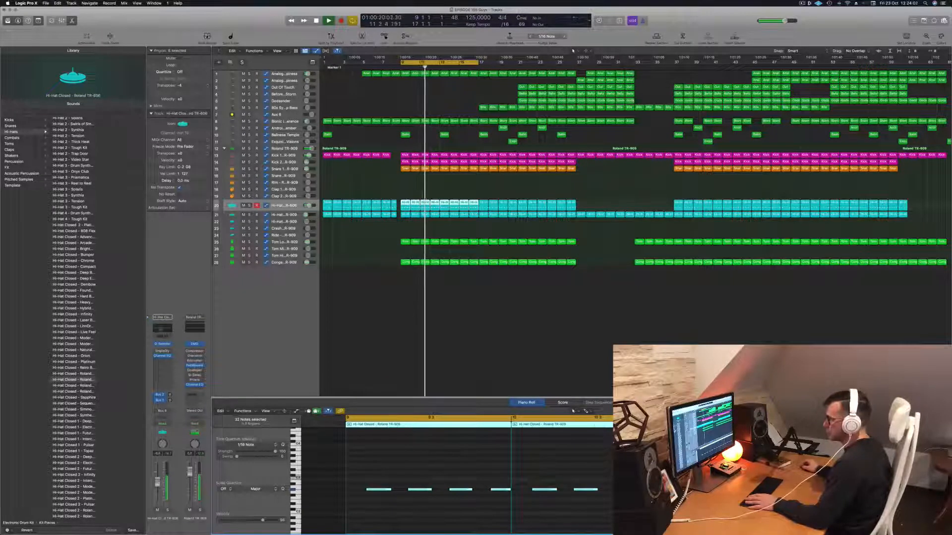
- Apply a low cut at roughly 4 kHz in the Hi-Hat Closed track's Channel EQ and replay the loop
click(161, 331)
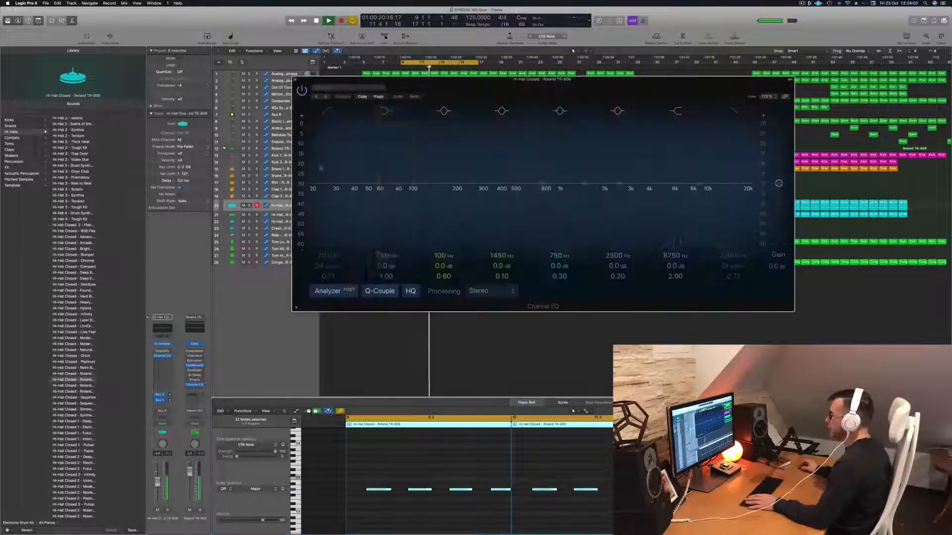
click(327, 111)
drag(329, 136, 671, 142)
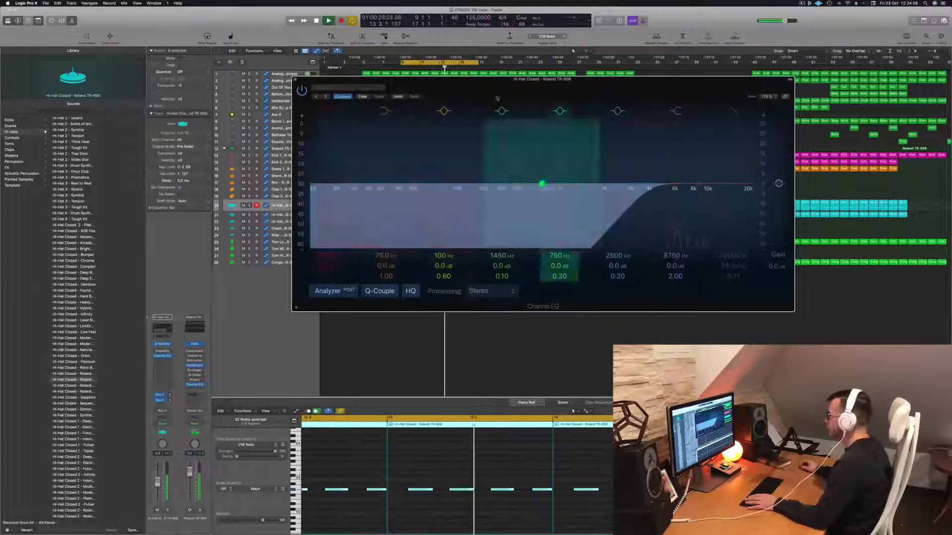
click(296, 81)
key(space)
key(space)
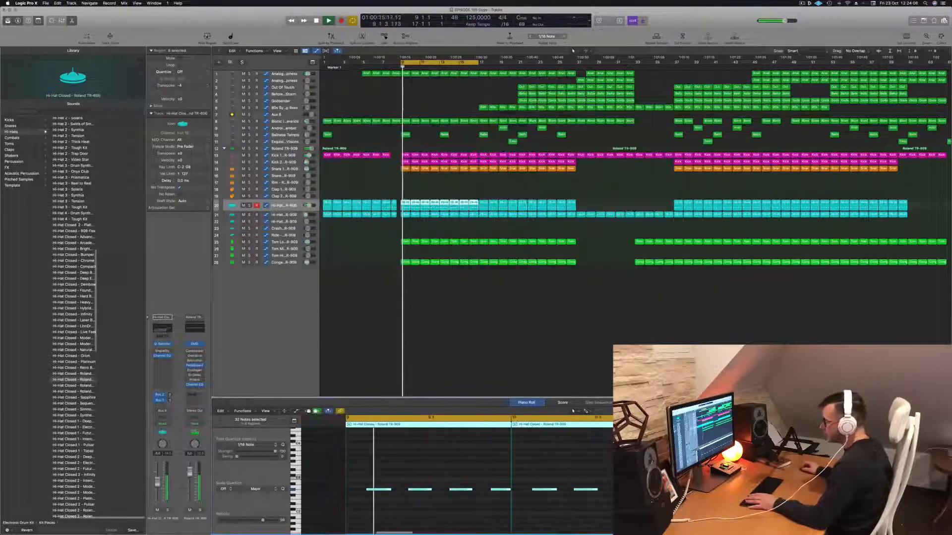
key(space)
key(space)
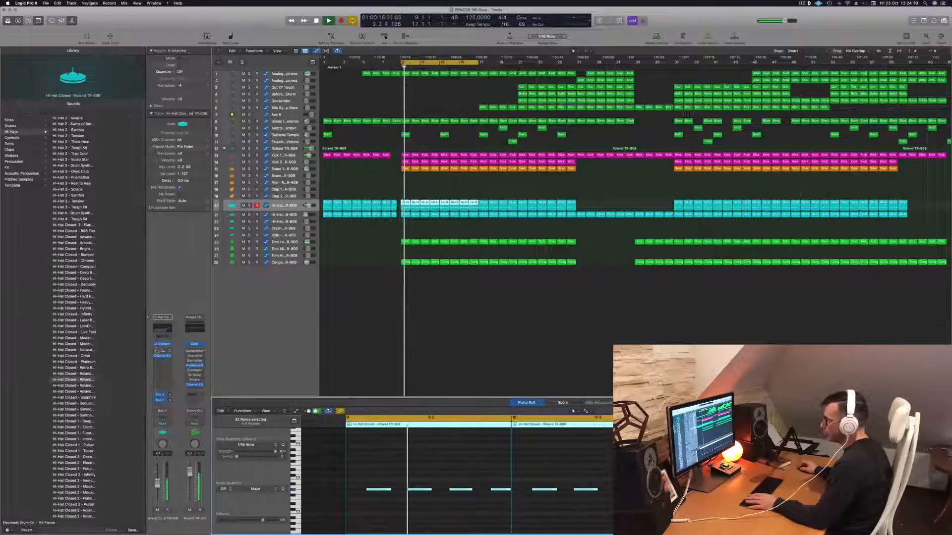
- Set the Hi-Hat Closed track's Sample Delay to 10 ms left and 20 ms right and lower the track's volume slightly
click(162, 351)
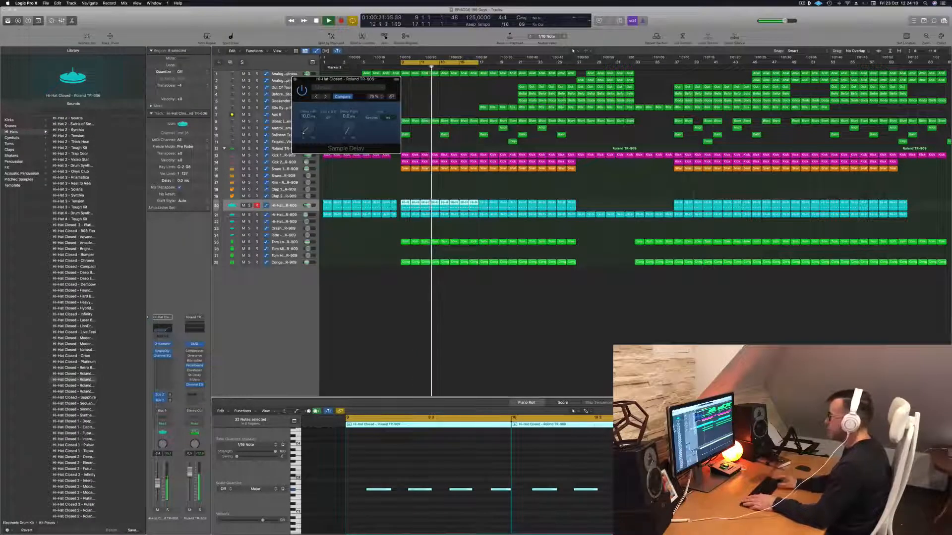
double_click(350, 117)
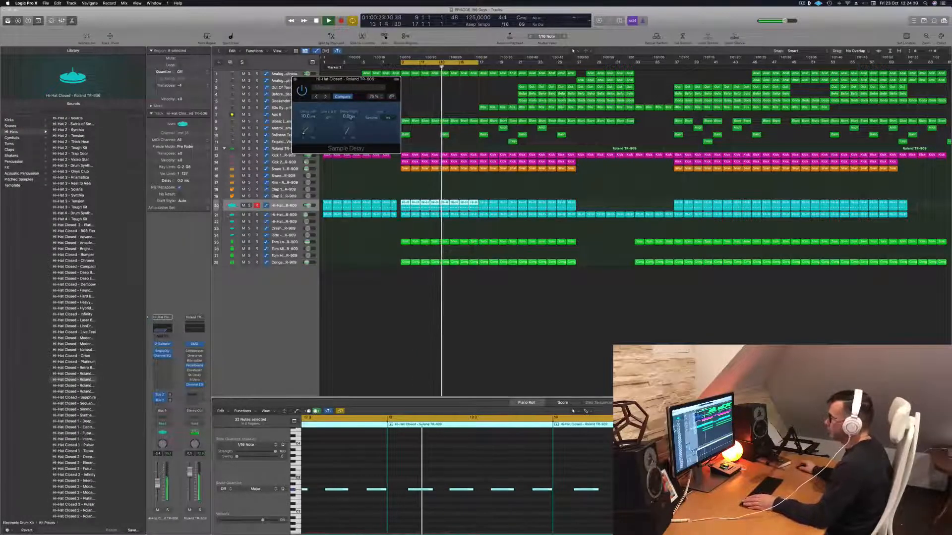
text(20)
key(Return)
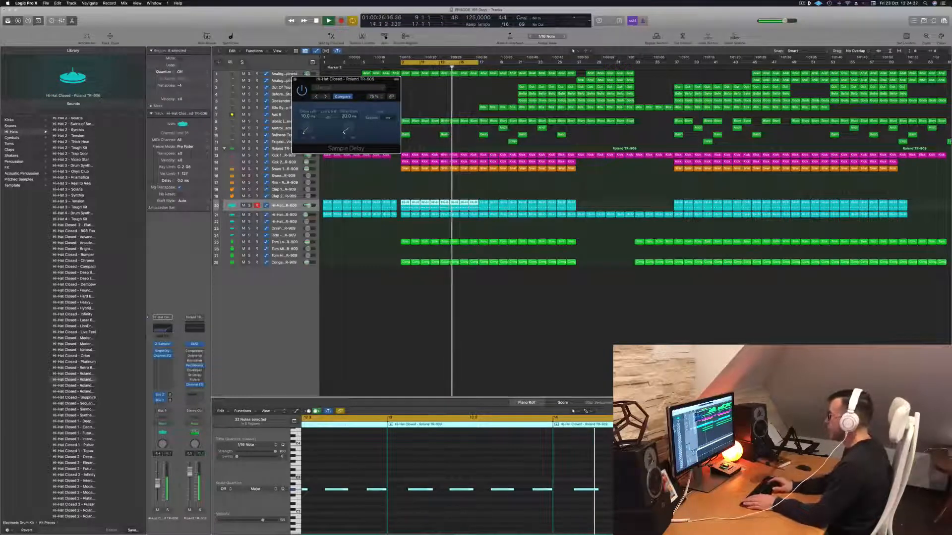
drag(345, 79, 449, 87)
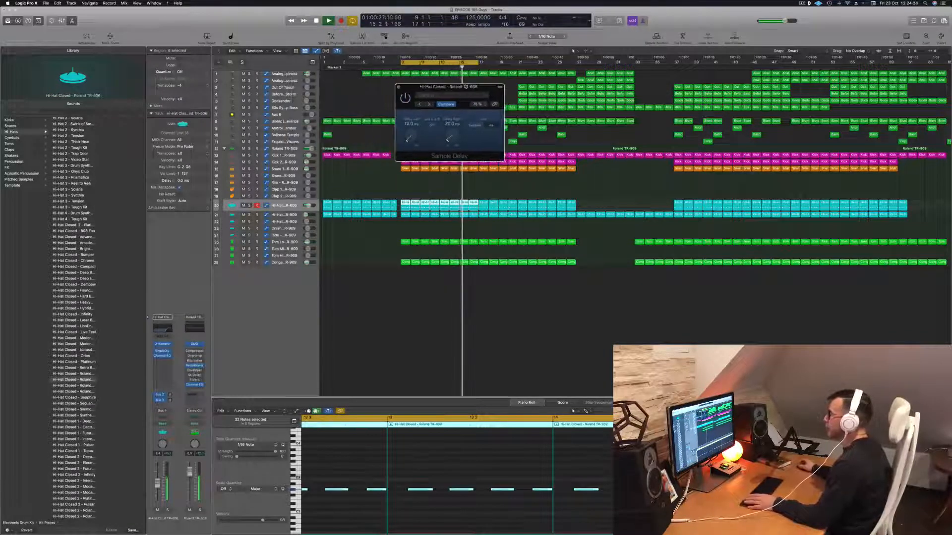
drag(157, 484, 158, 490)
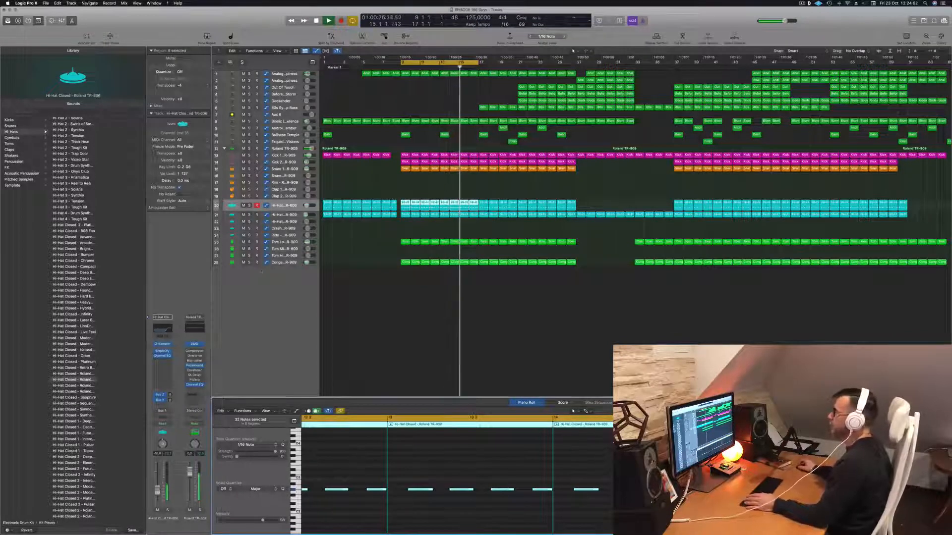
- Open Phat FX on the Snare 1 track and audition its drum presets, from the first one through to Booster
click(283, 169)
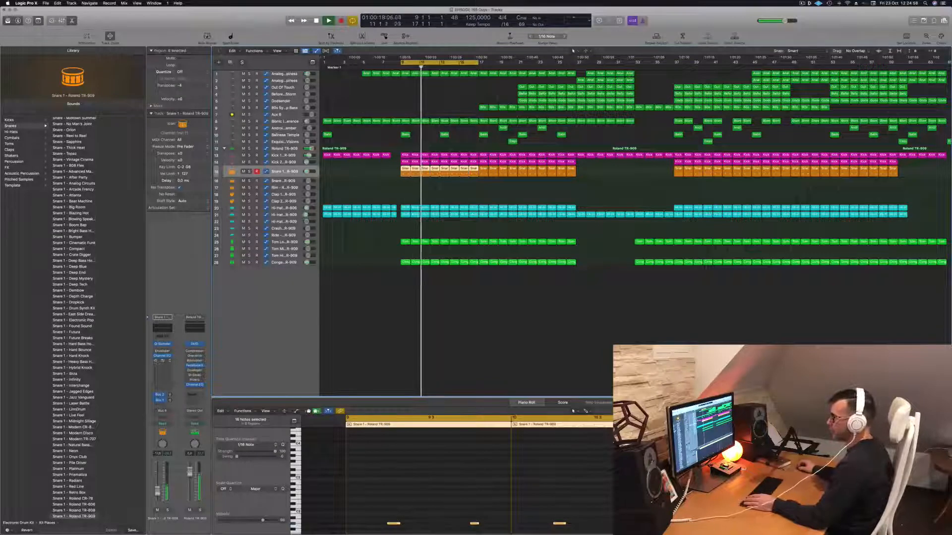
click(162, 362)
click(326, 97)
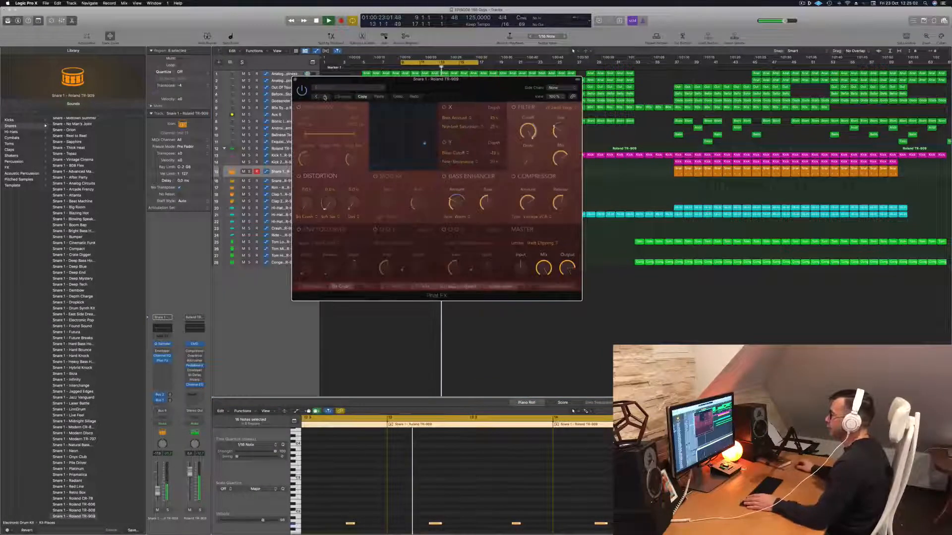
click(344, 90)
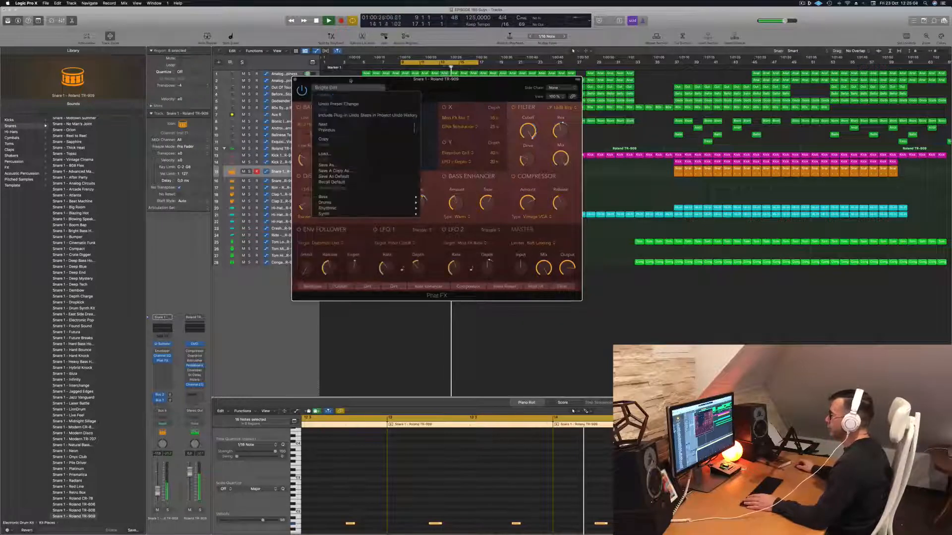
mouse_move(351, 202)
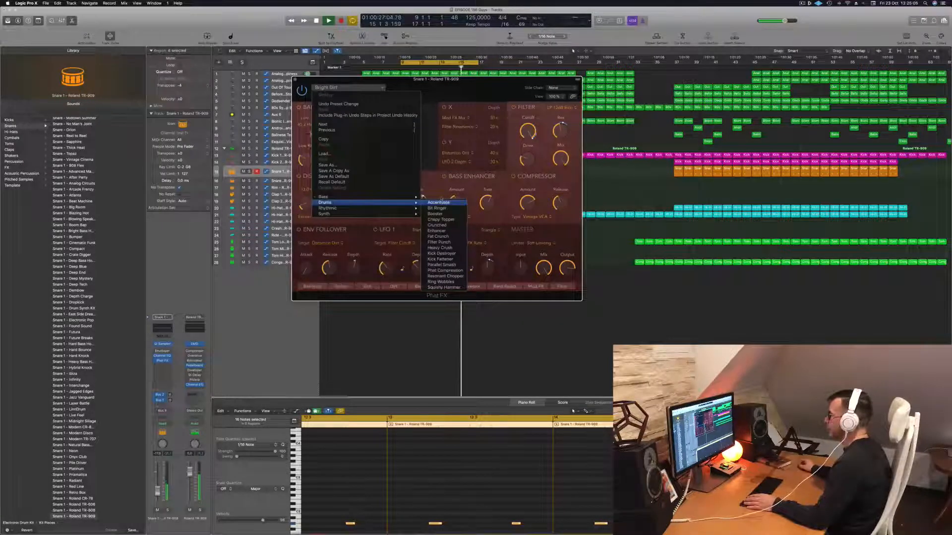
click(440, 202)
drag(458, 83, 491, 83)
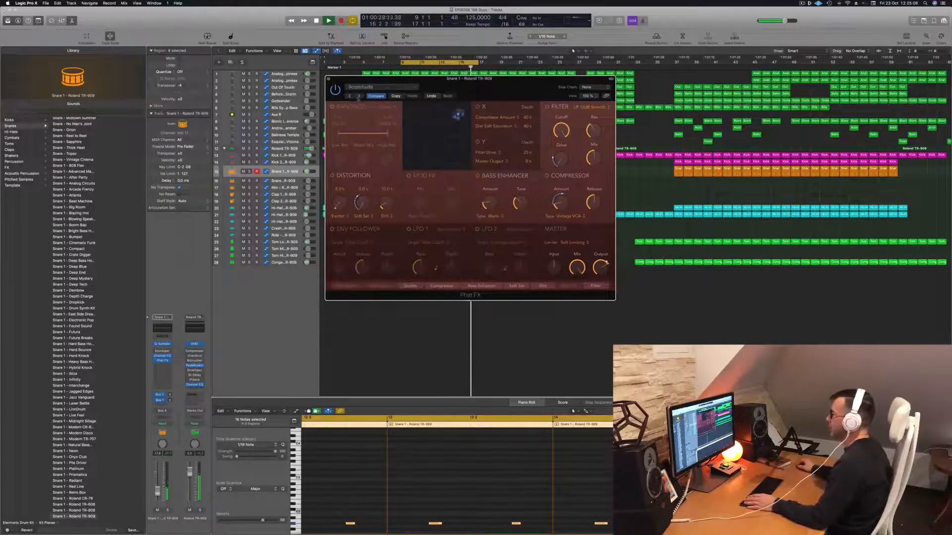
click(359, 96)
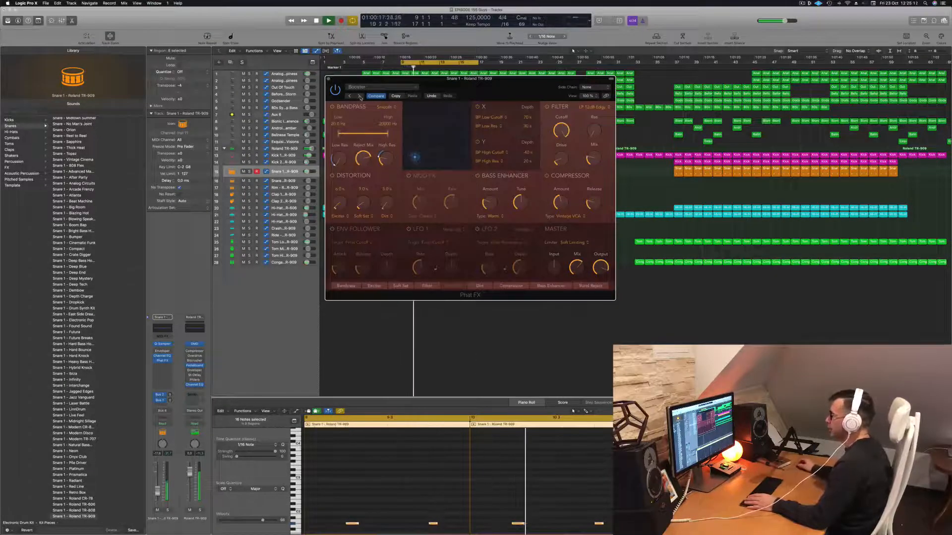
- Audition the next Phat FX presets on the Snare 1 track, from the one after Booster through Parallel Smash
click(359, 96)
click(360, 97)
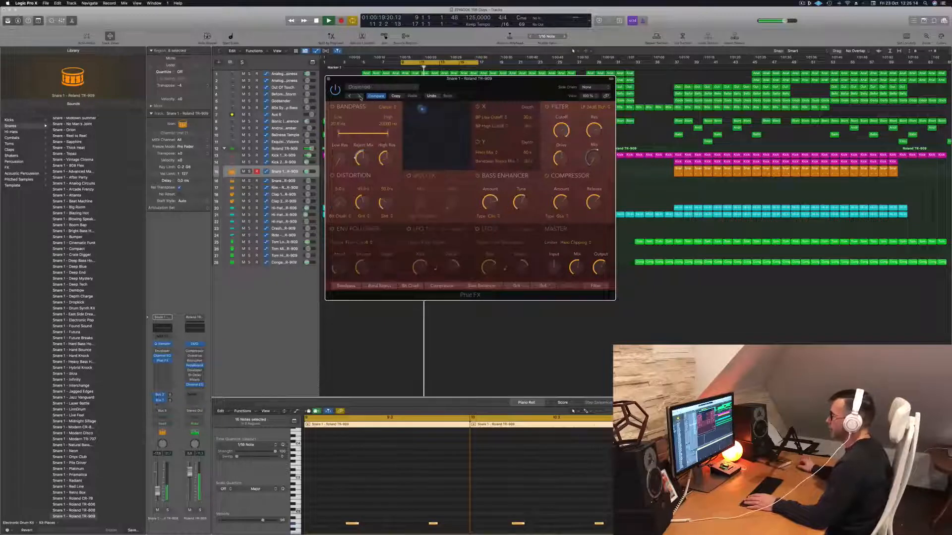
click(359, 96)
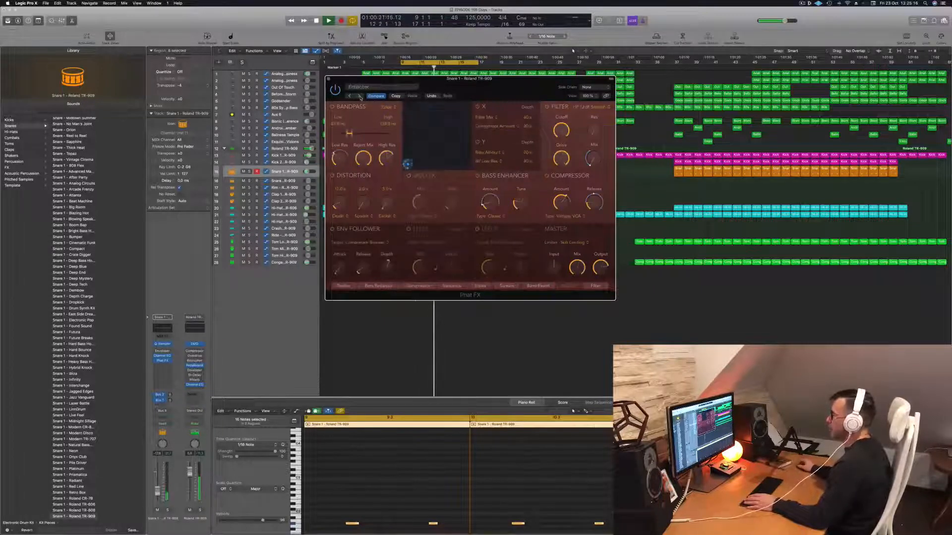
click(359, 96)
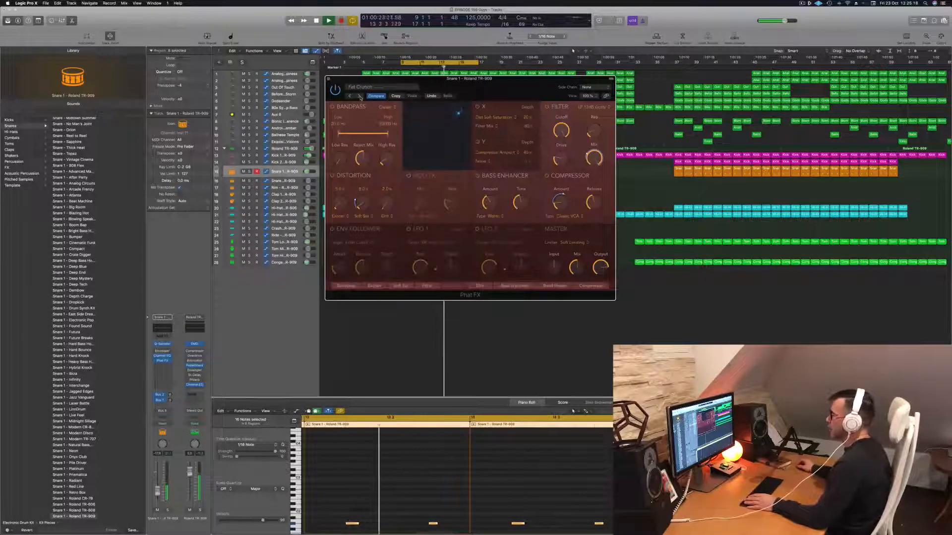
click(359, 96)
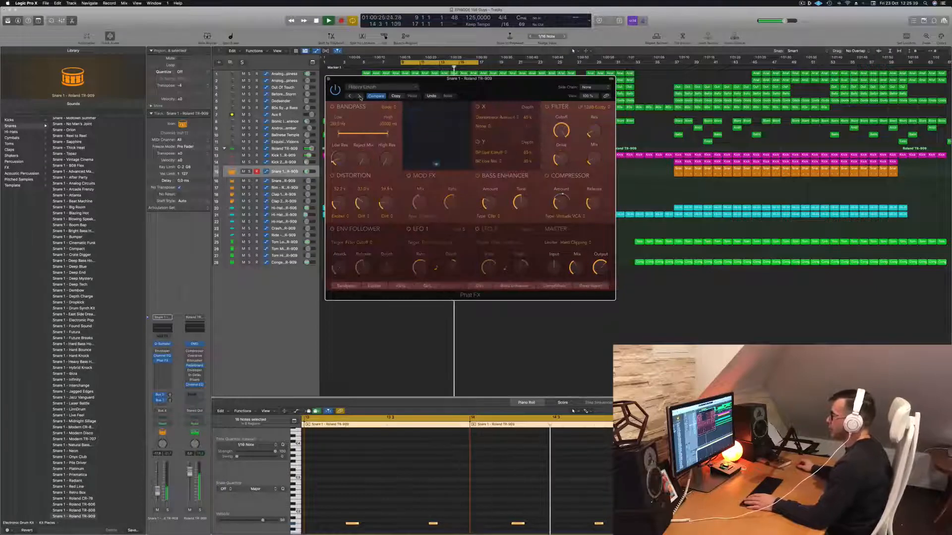
click(359, 97)
click(359, 97)
click(360, 96)
- Load the Accentuator preset in Snare 1's Phat FX, lower the track's volume slightly, and hide the plug-in window
click(381, 88)
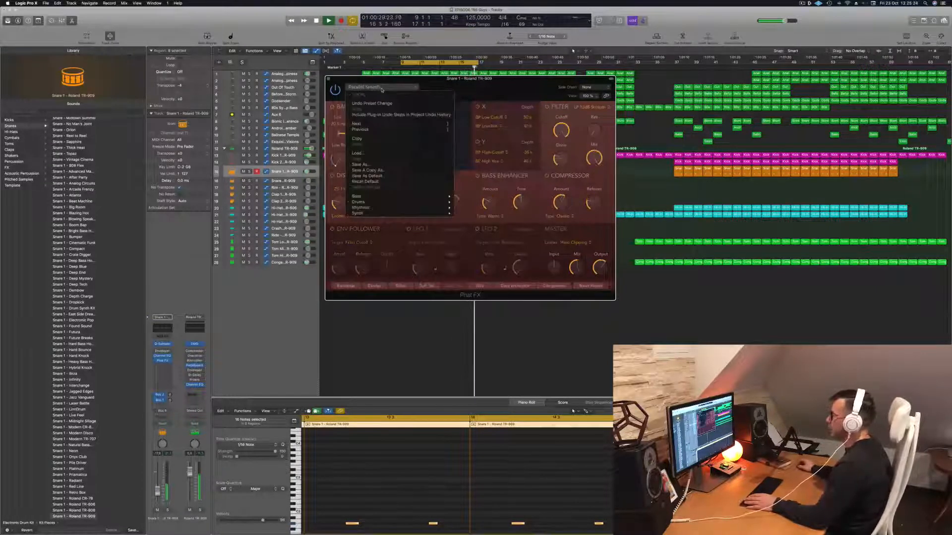
mouse_move(387, 206)
click(484, 205)
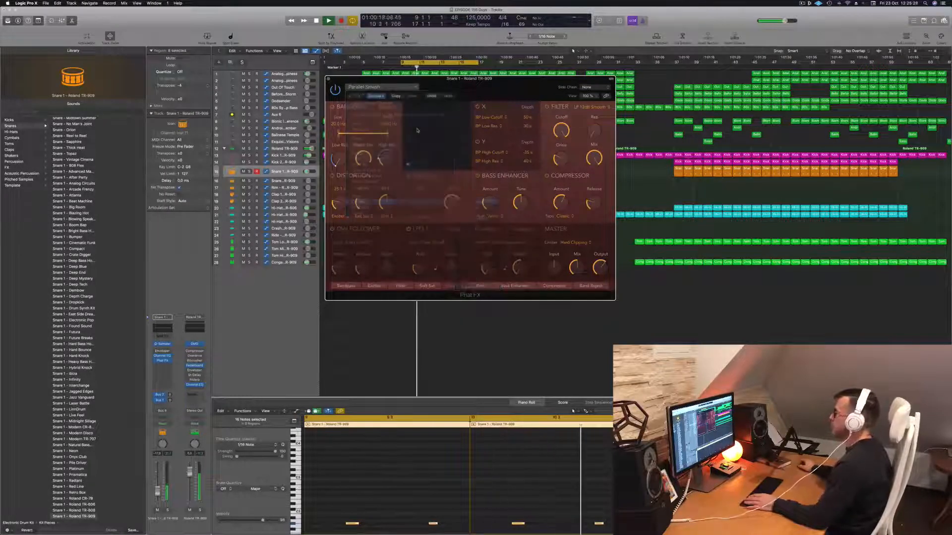
drag(472, 88, 444, 94)
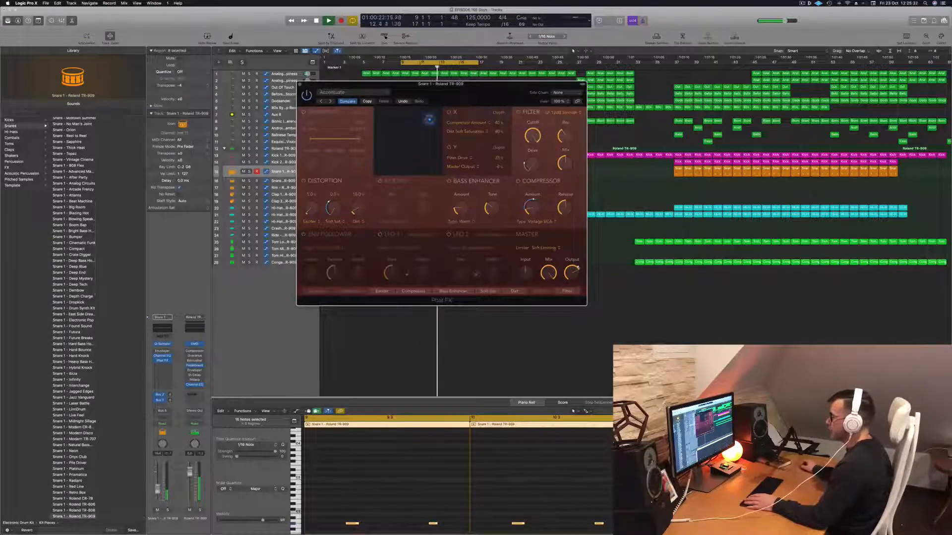
drag(157, 490, 157, 493)
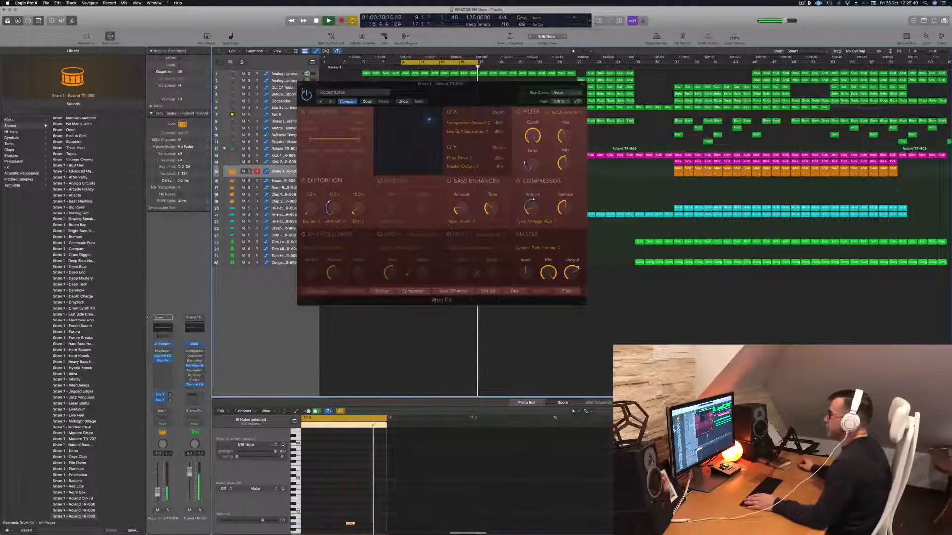
key(v)
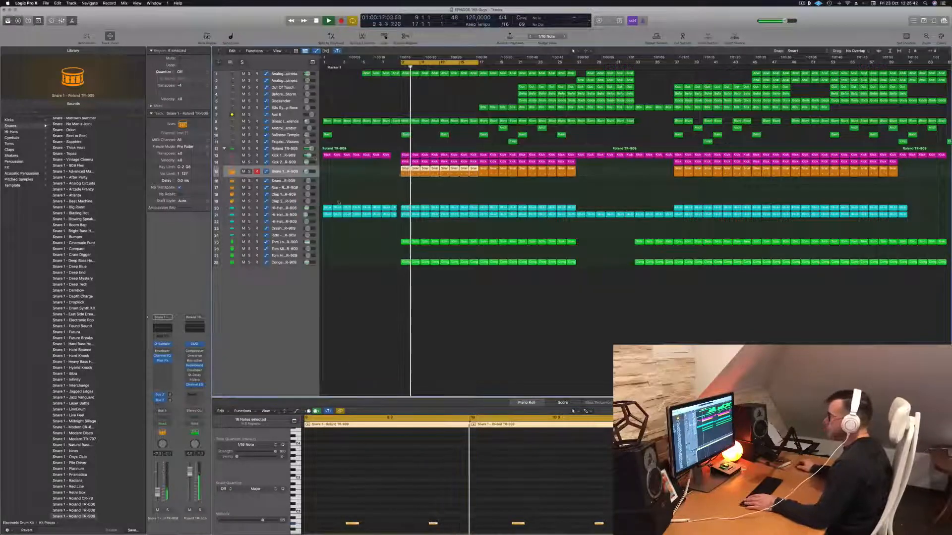
- Check the Kick 2 track briefly in solo, return it to the full mix, and raise its volume slightly
key(Up)
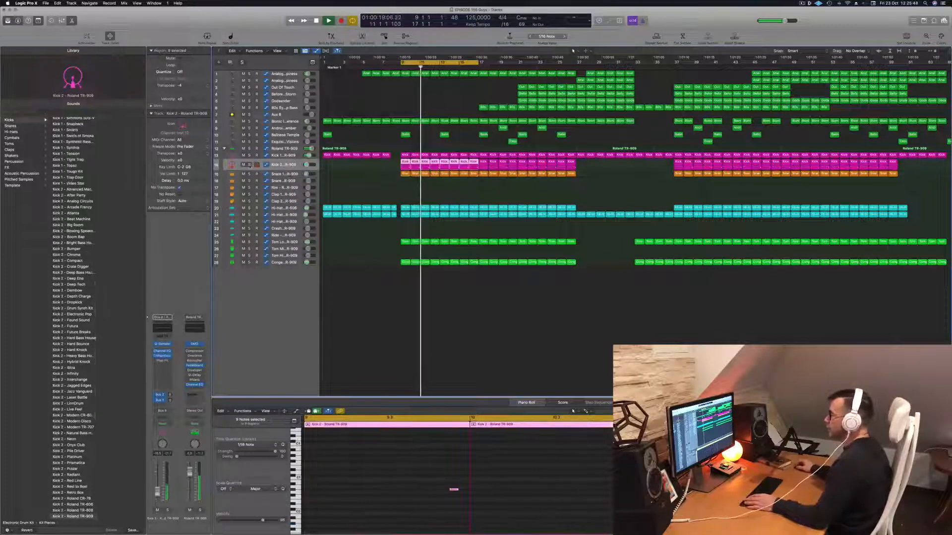
click(250, 165)
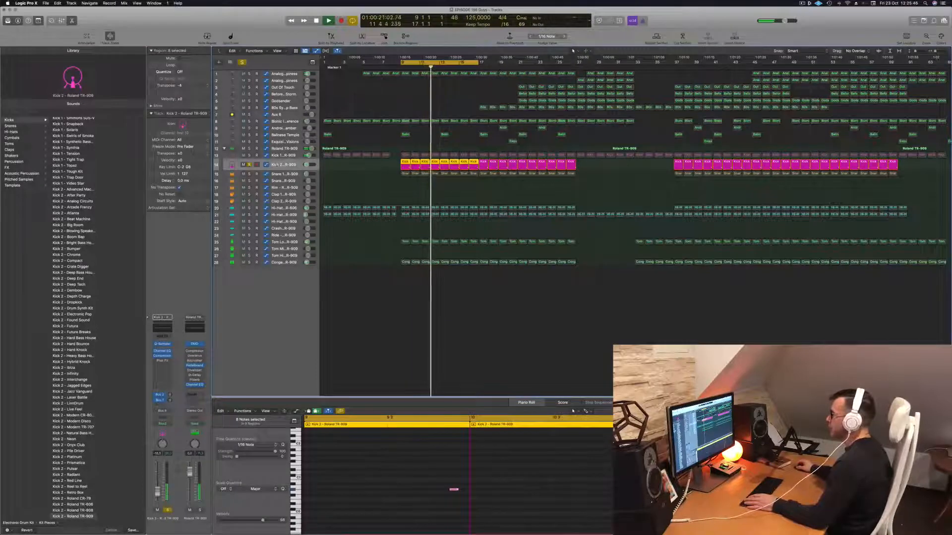
click(249, 164)
key(space)
key(space)
drag(157, 491, 157, 487)
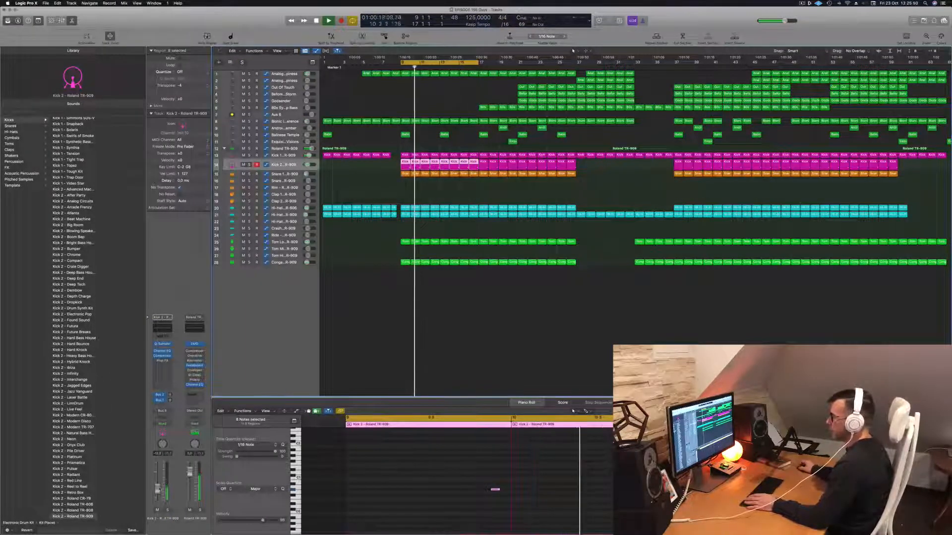
- Apply a 24 dB/oct low cut at 112 Hz in the Kick 2 track's Channel EQ and close the EQ
click(165, 329)
drag(369, 163, 438, 153)
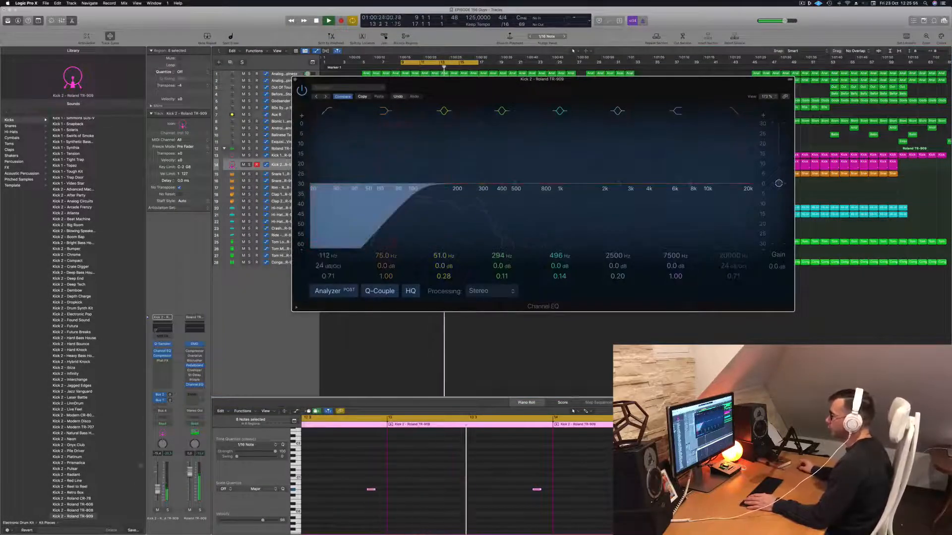
key(super+w)
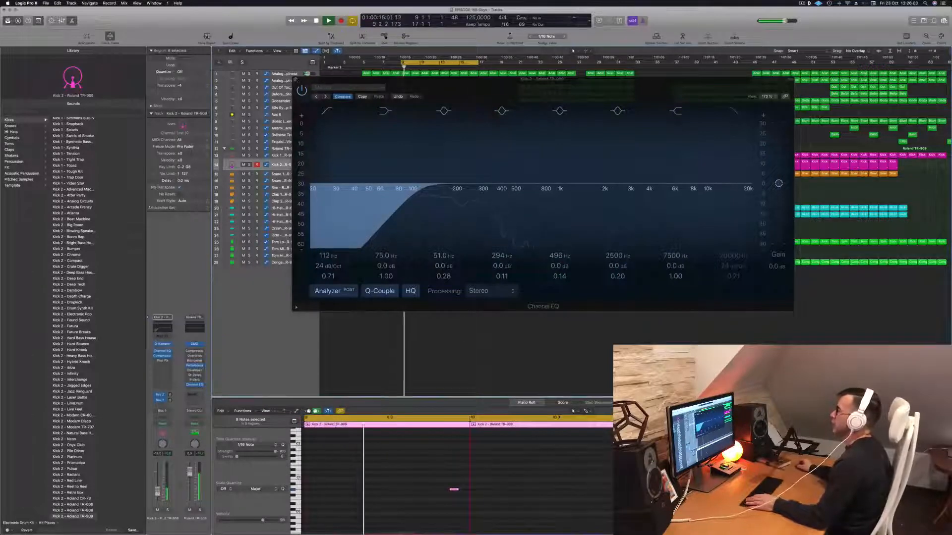
click(295, 79)
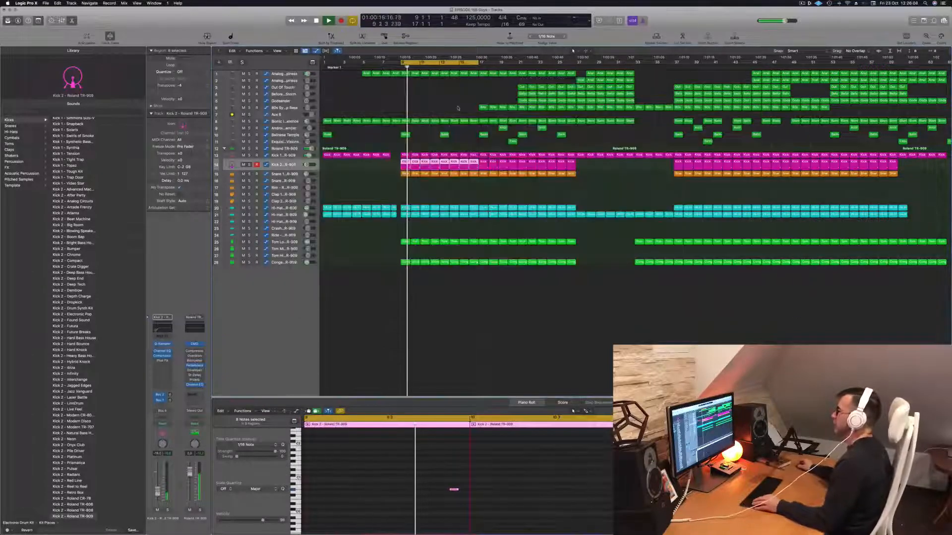
- Move the cycle region to start at bar 21, solo the Roland TR-909 track stack, and play the loop
scroll(460, 106, left, 1)
click(288, 74)
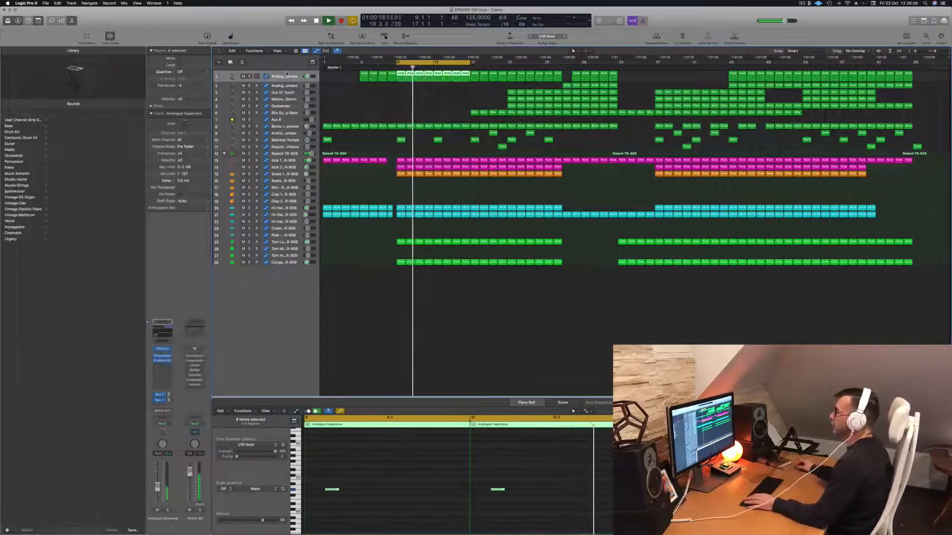
key(space)
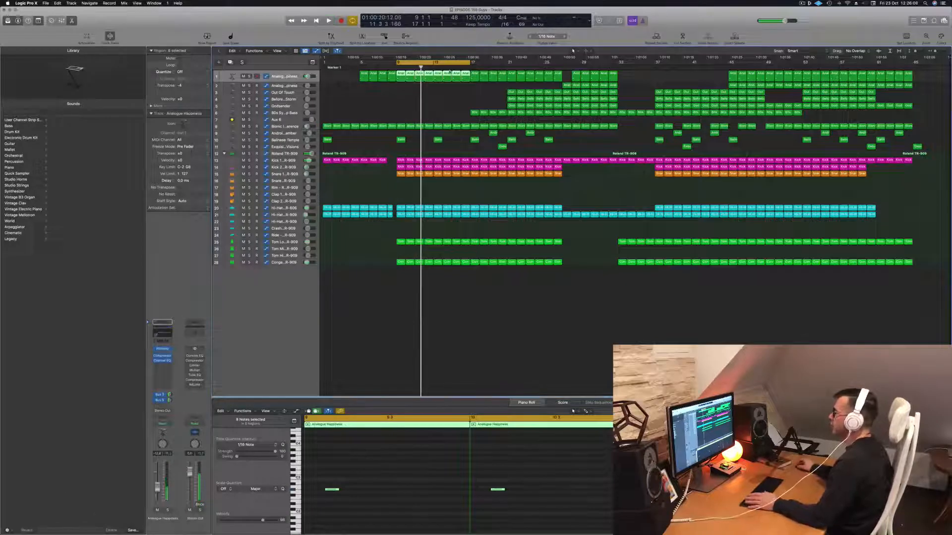
drag(436, 63, 507, 62)
click(441, 106)
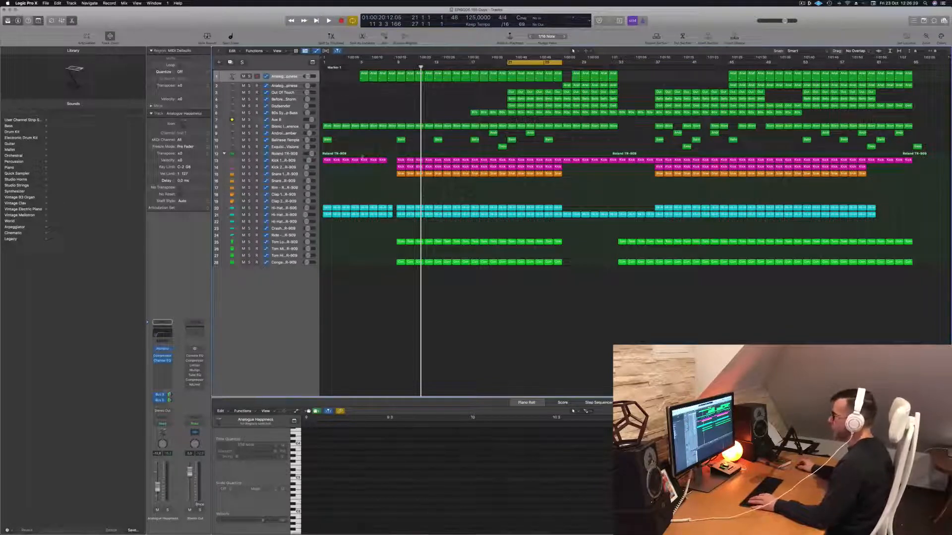
click(249, 154)
key(space)
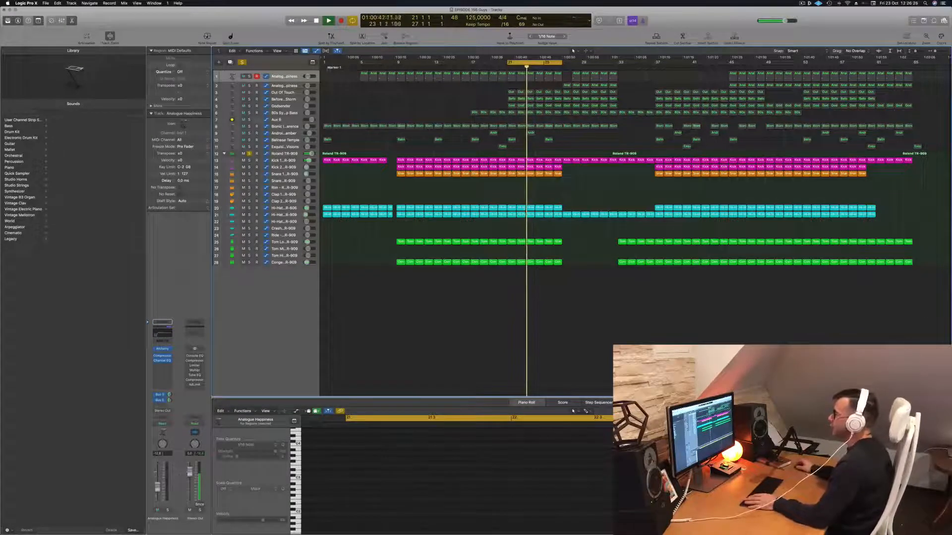
- Listen to the Analogue Happiness track soloed with the drums, unsolo it, and select the Bionic Interference track
click(286, 76)
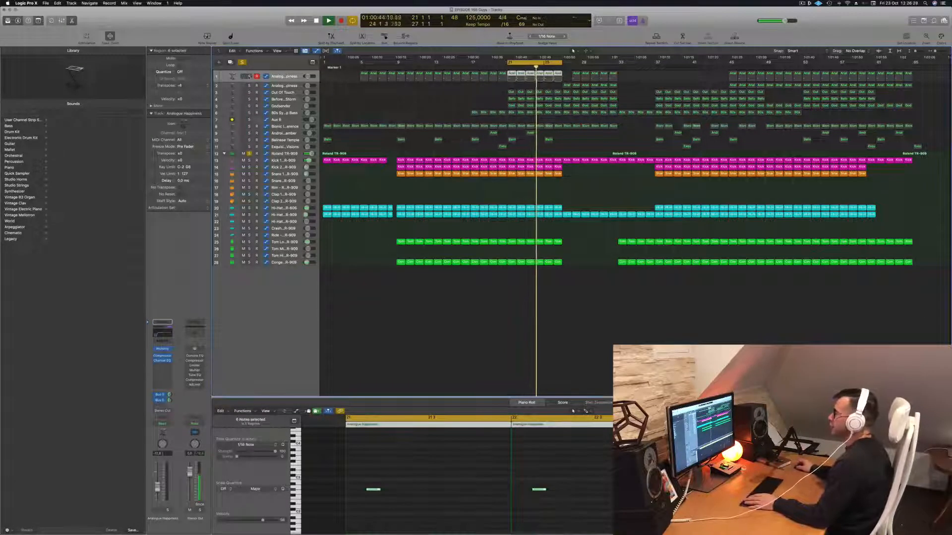
key(s)
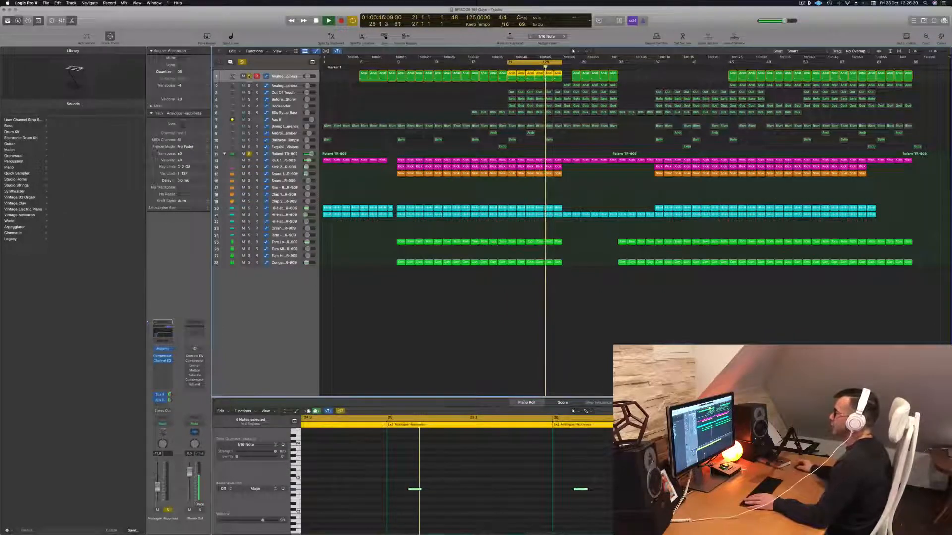
click(249, 76)
click(302, 127)
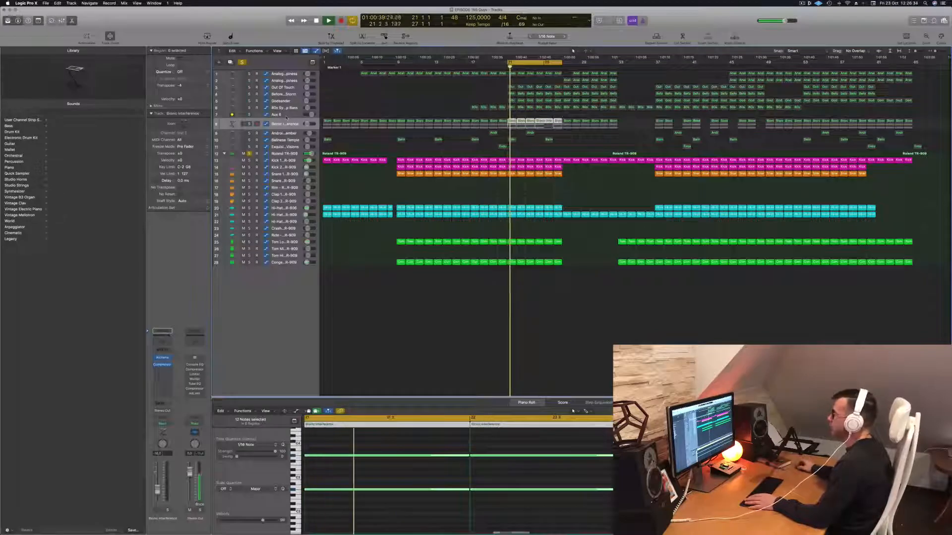
- Solo the 80s Synth Pop Bass with the drums and reduce its Channel EQ low-shelf boost to +3.3 dB at 76 Hz
click(286, 109)
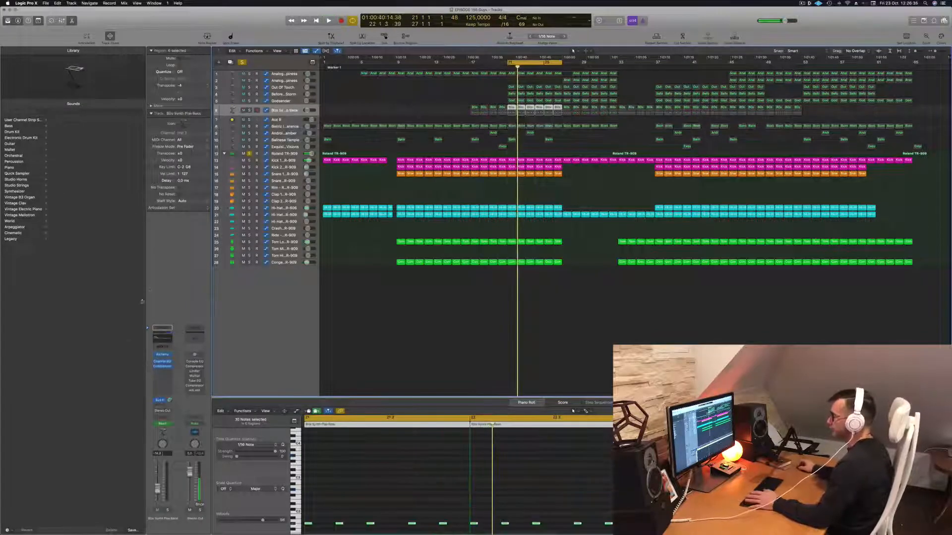
click(168, 511)
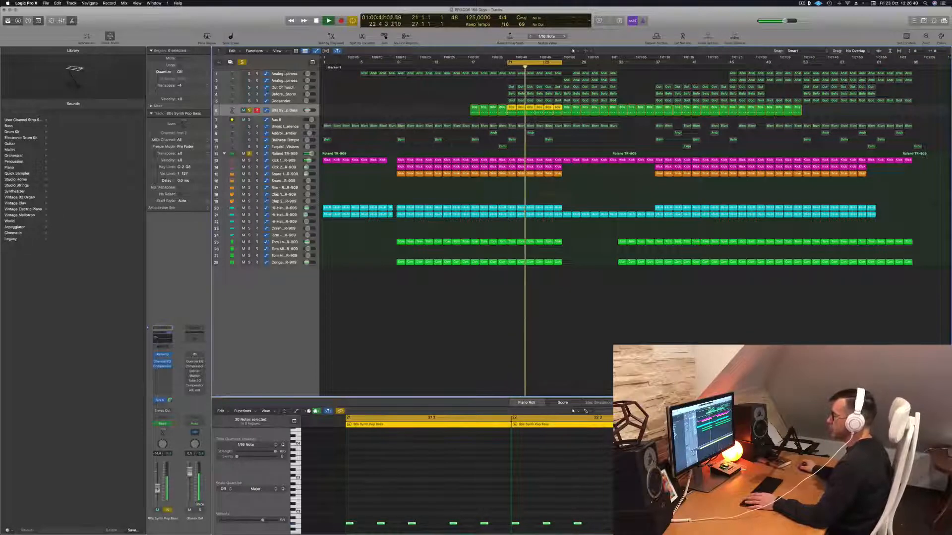
click(164, 342)
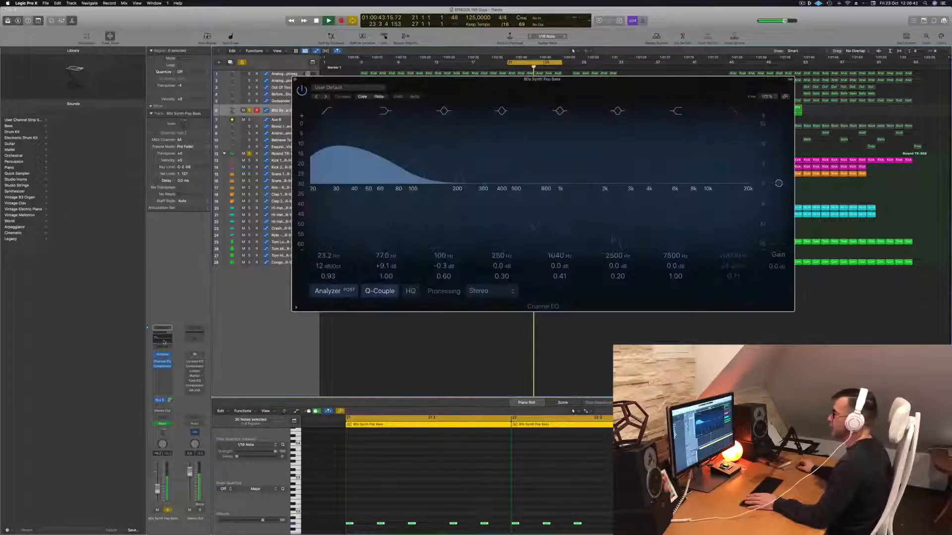
drag(395, 171, 396, 195)
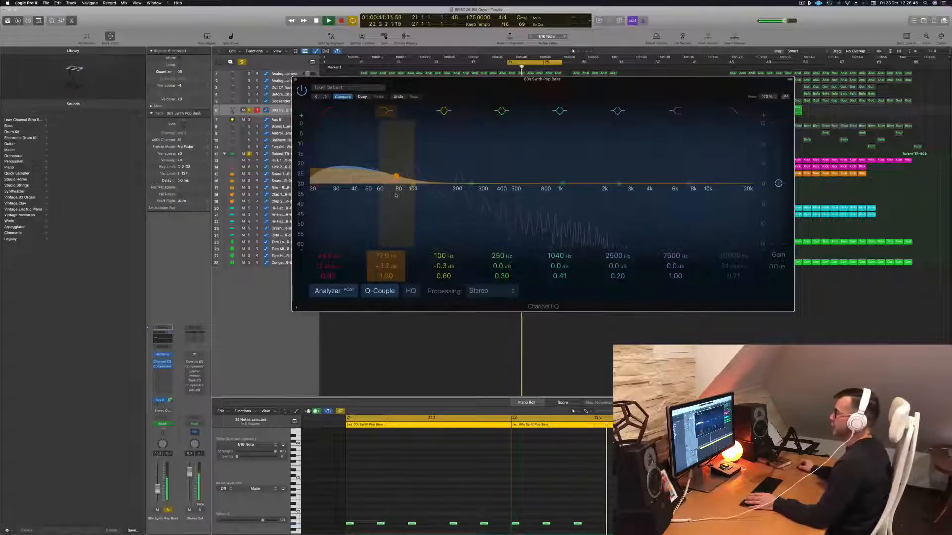
drag(433, 89, 461, 123)
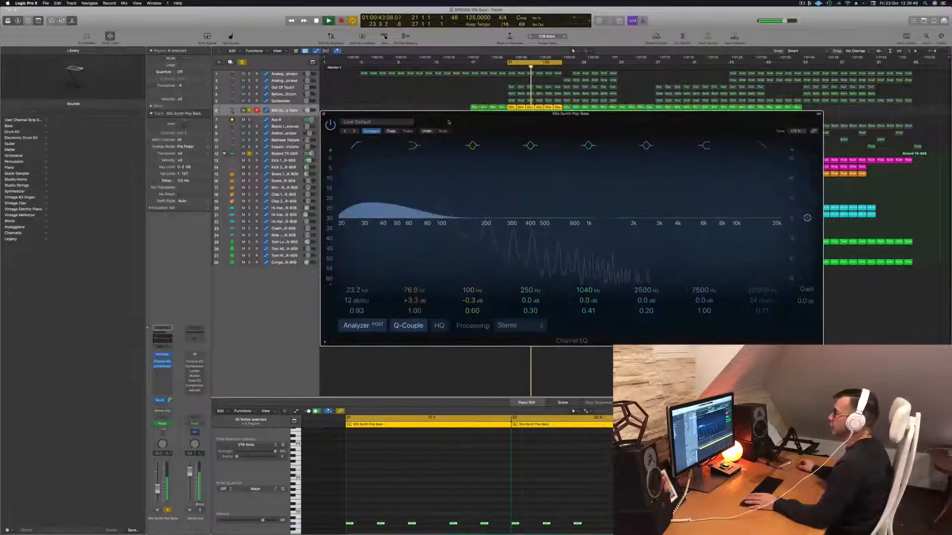
click(324, 114)
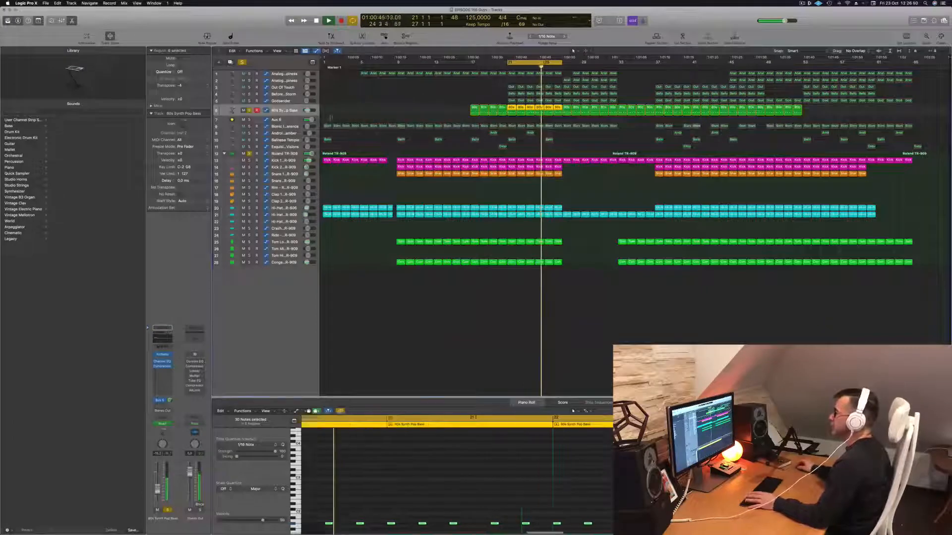
- Show the automation of the aux track below the 80s Synth Pop Bass and replay the loop
click(281, 120)
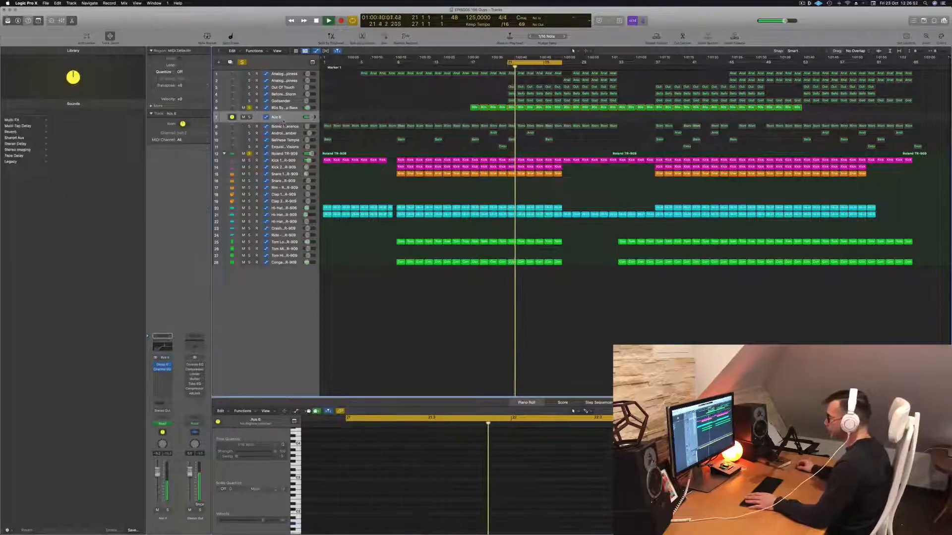
drag(284, 122, 285, 150)
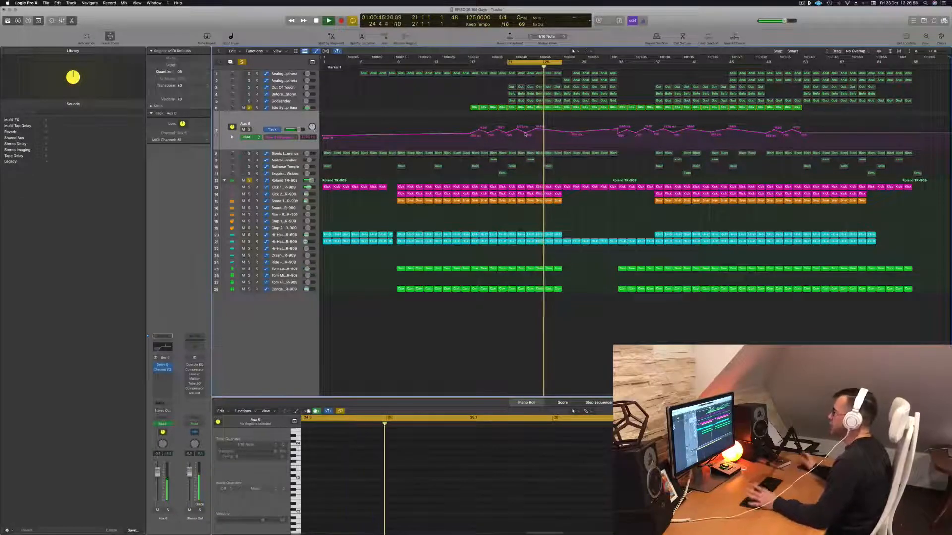
key(space)
key(space)
- Raise the low-shelf boost in the 80s Synth Pop Bass Channel EQ to about 5 dB near 80 Hz and close the EQ
click(284, 108)
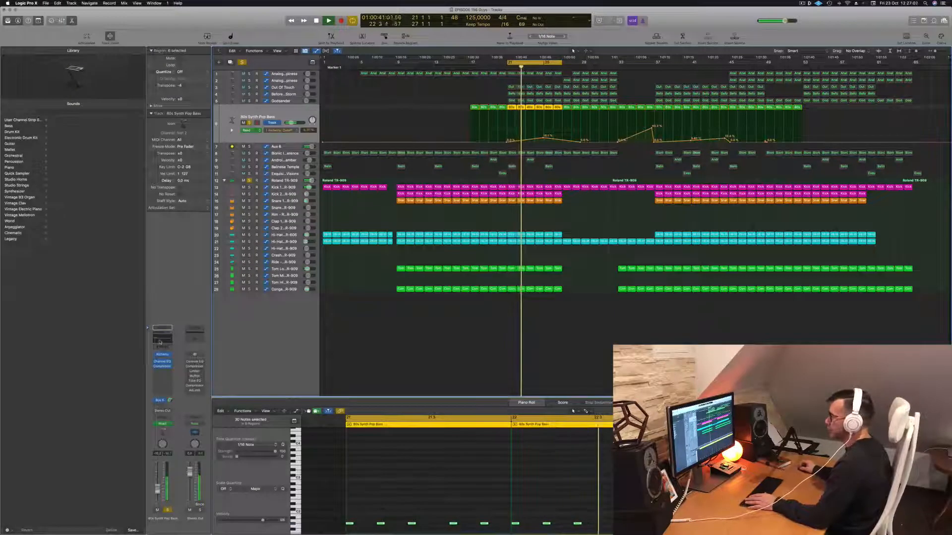
click(162, 362)
mouse_move(402, 212)
mouse_down()
mouse_move(404, 197)
mouse_move(421, 200)
mouse_move(405, 201)
mouse_up()
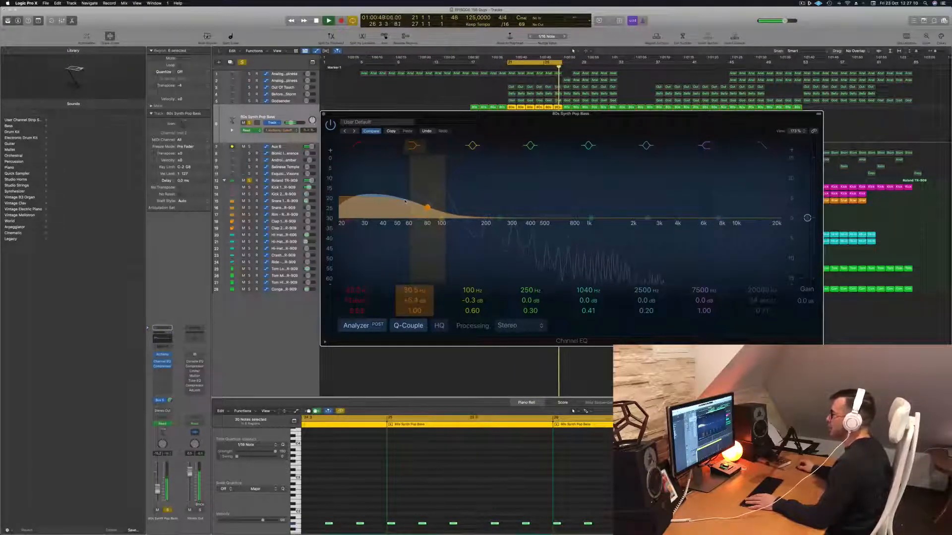
click(324, 114)
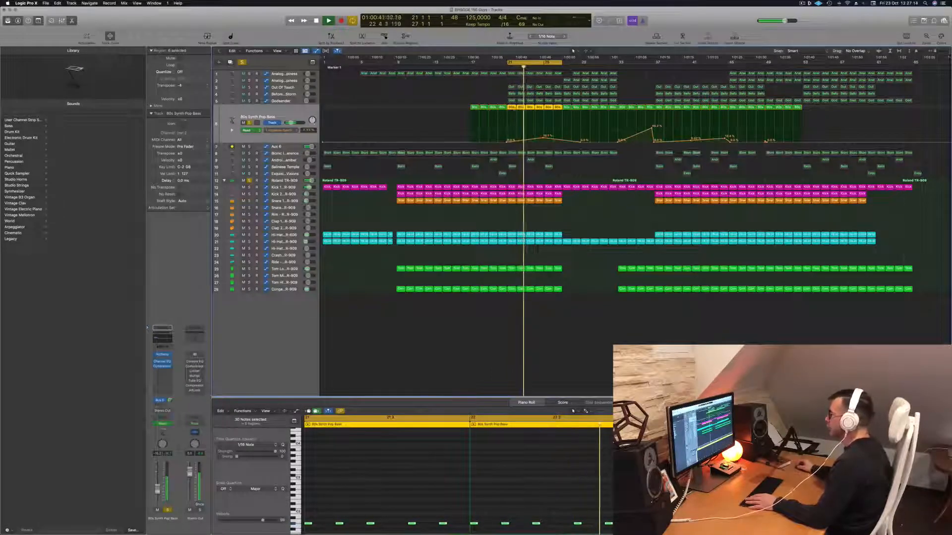
- Adjust the automation point near bar 25 on the 80s Synth Pop Bass track and reselect the track
click(544, 140)
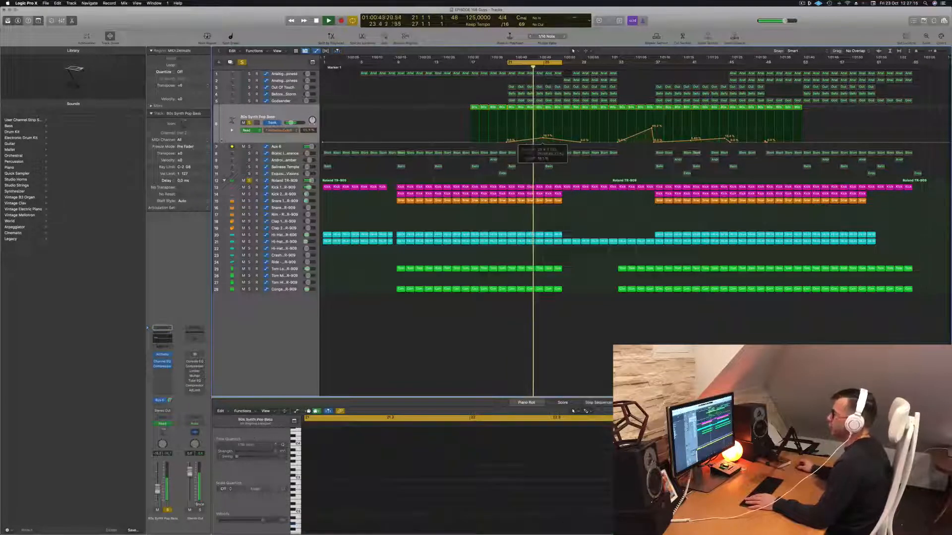
click(294, 114)
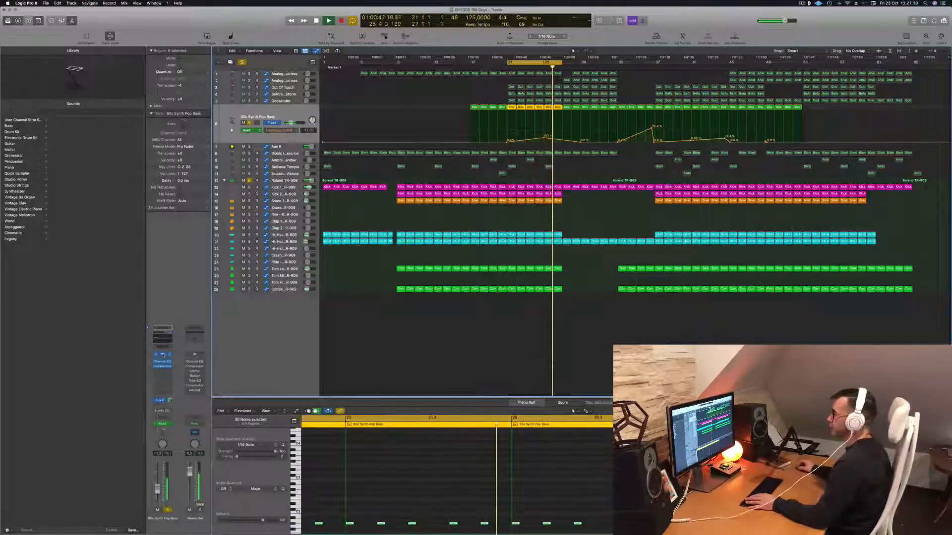
- Check the 80s Synth Pop Bass Channel EQ and Alchemy settings while the loop plays, and close both plug-ins
click(163, 362)
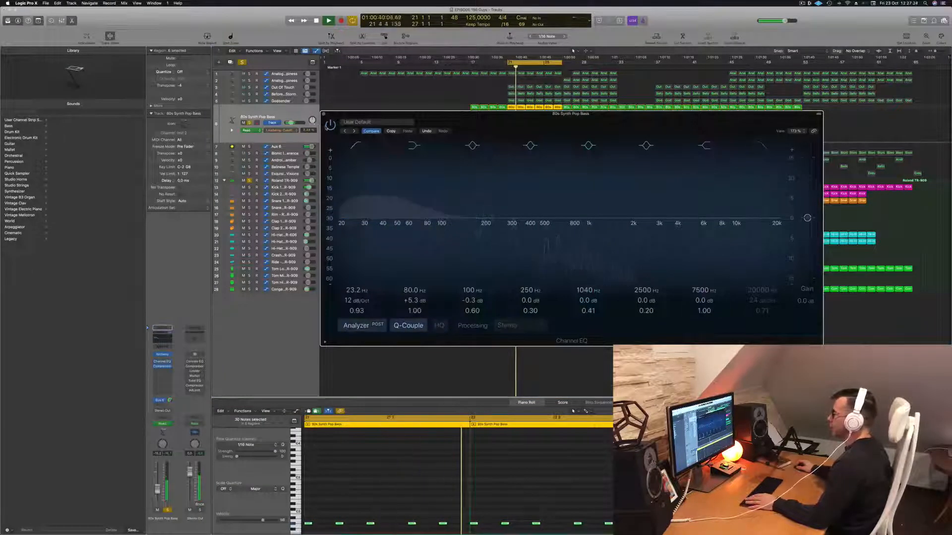
drag(538, 120, 580, 116)
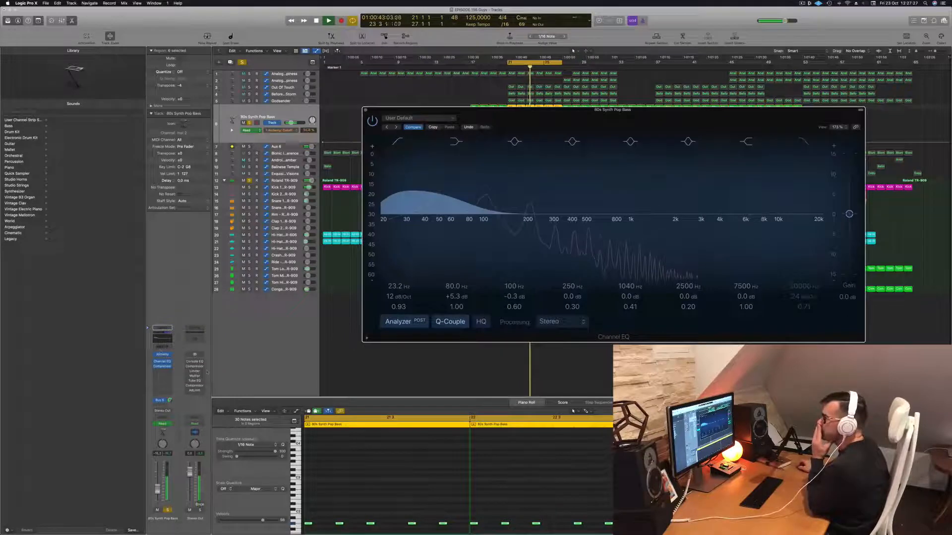
click(162, 355)
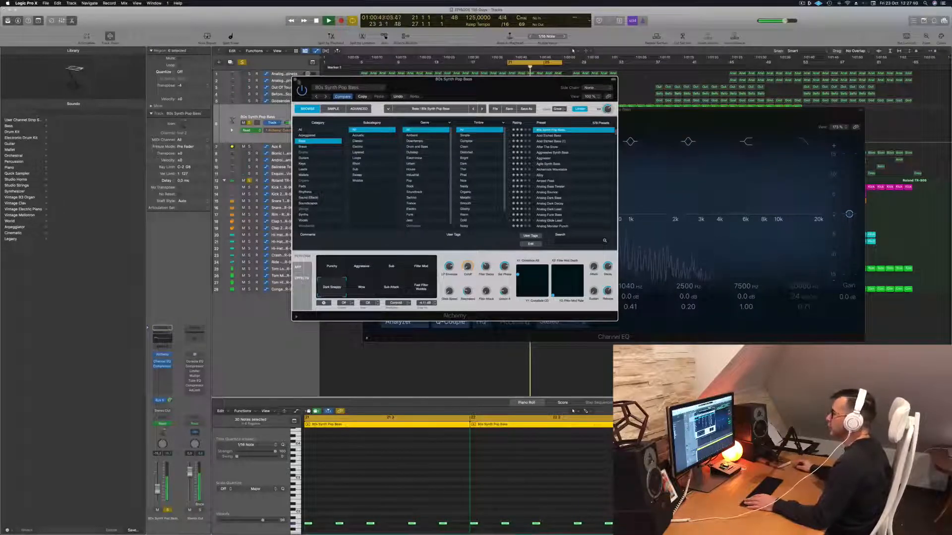
click(295, 80)
drag(396, 110, 338, 138)
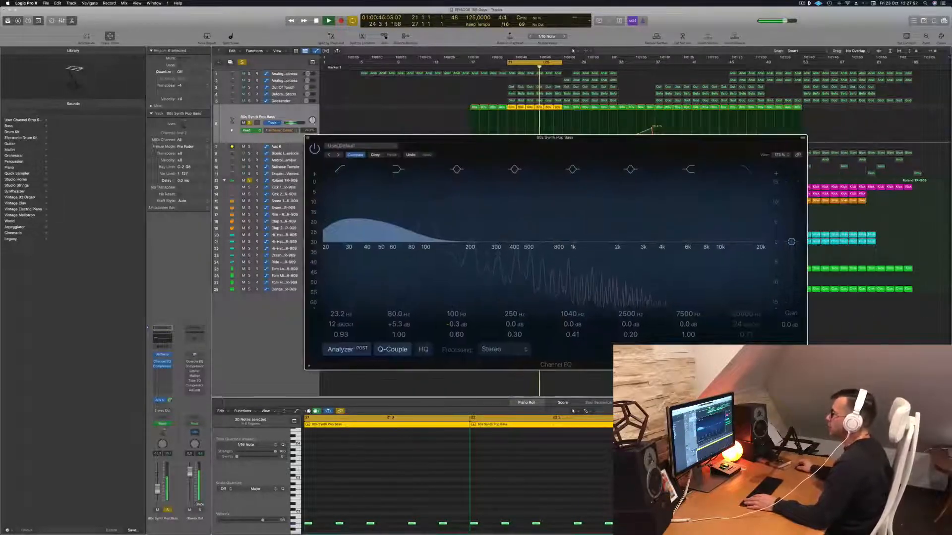
click(309, 137)
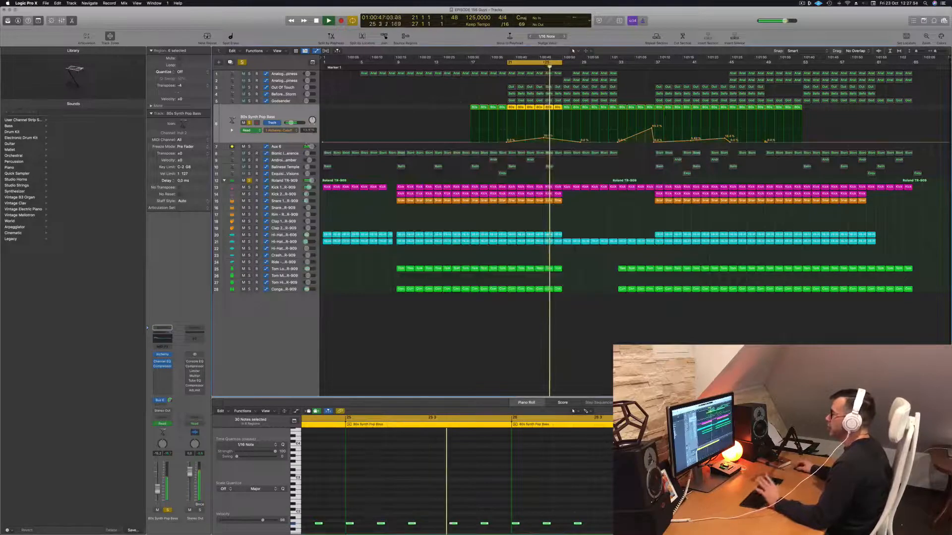
- Add an automation point near bar 26 on the aux track, check its Channel EQ and replay the loop
click(286, 148)
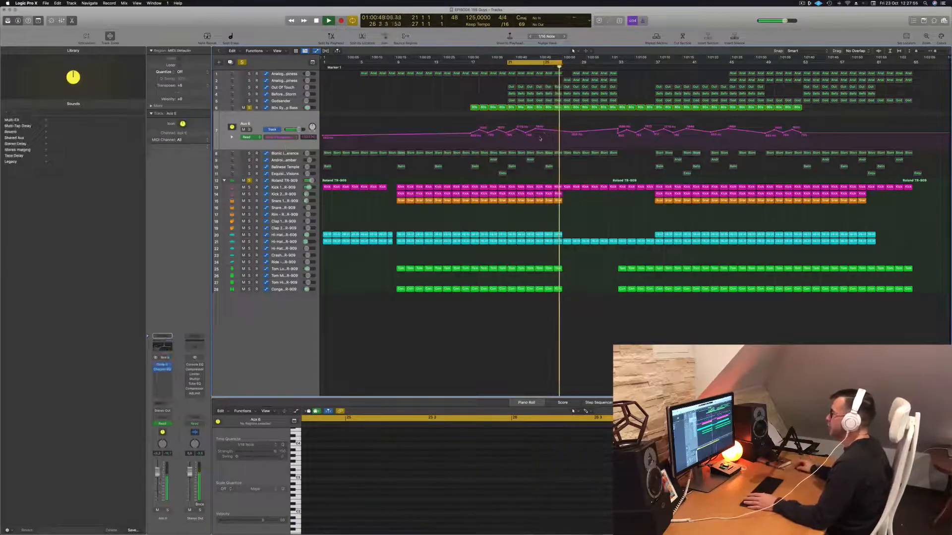
click(553, 130)
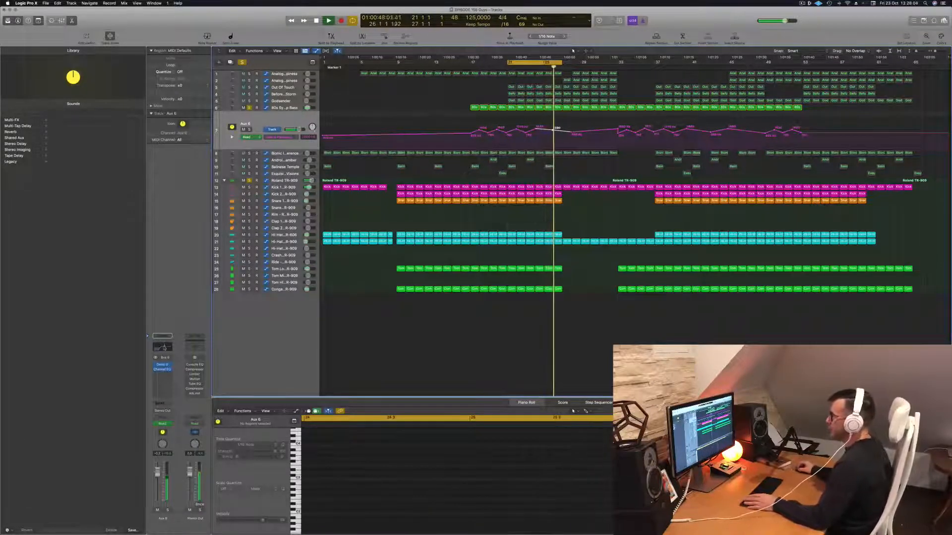
key(v)
mouse_move(579, 158)
mouse_down()
mouse_move(552, 159)
mouse_move(566, 160)
mouse_up()
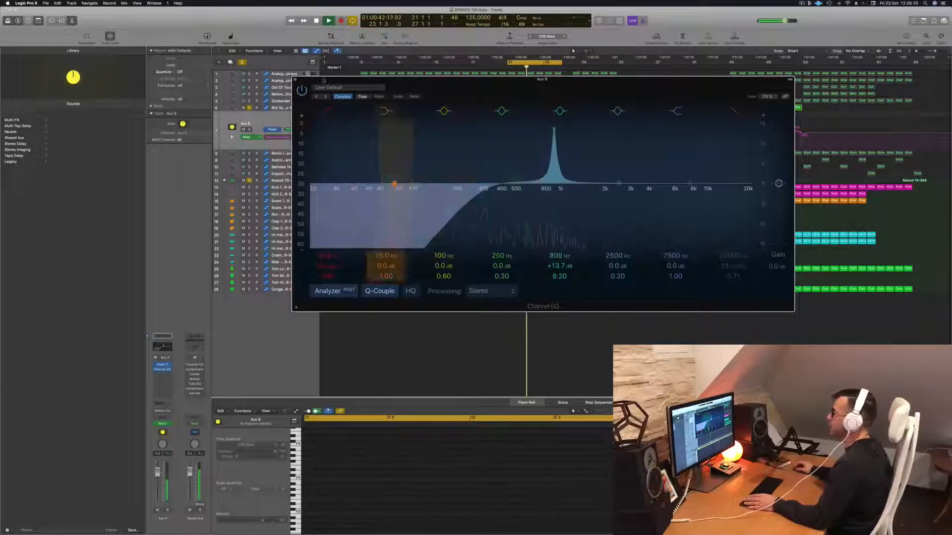
click(295, 80)
key(space)
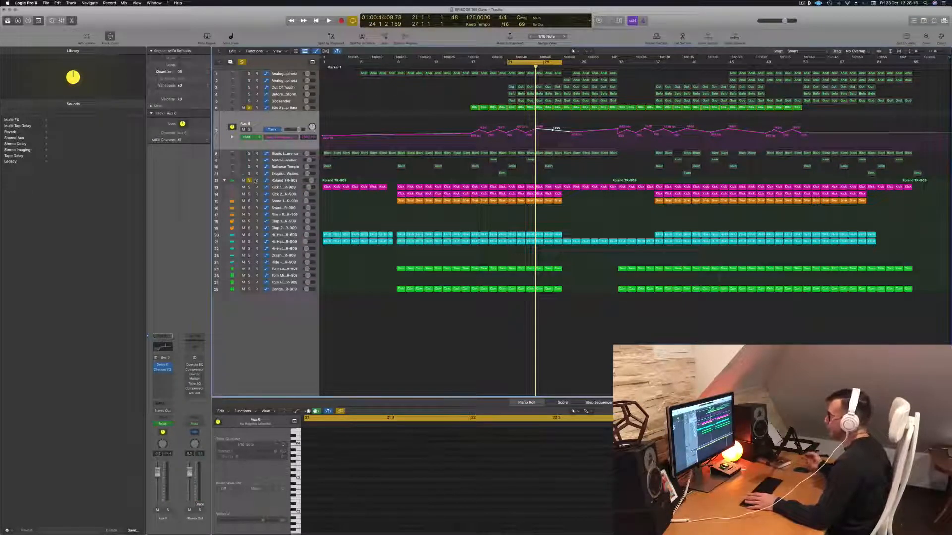
key(space)
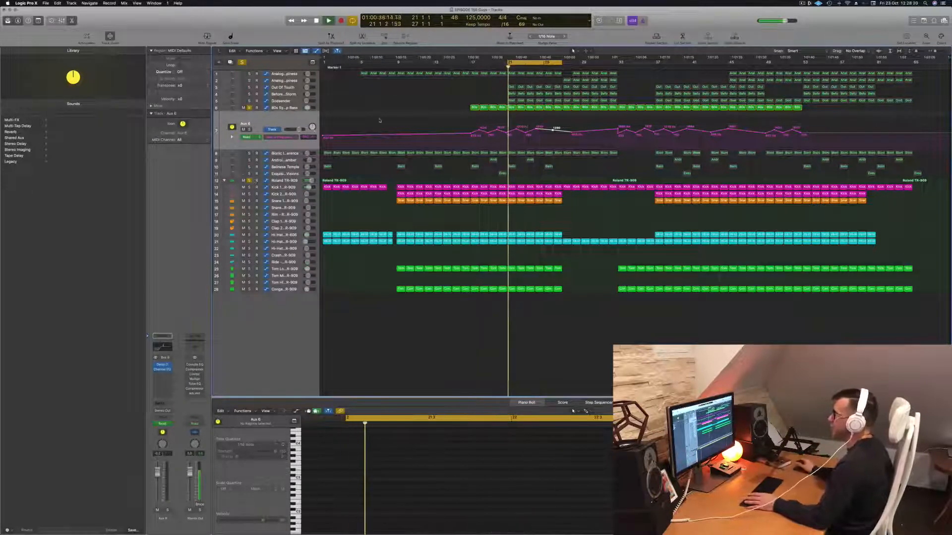
- Solo the Analogue Happiness track and show the aux channel that its second bus send feeds
click(284, 74)
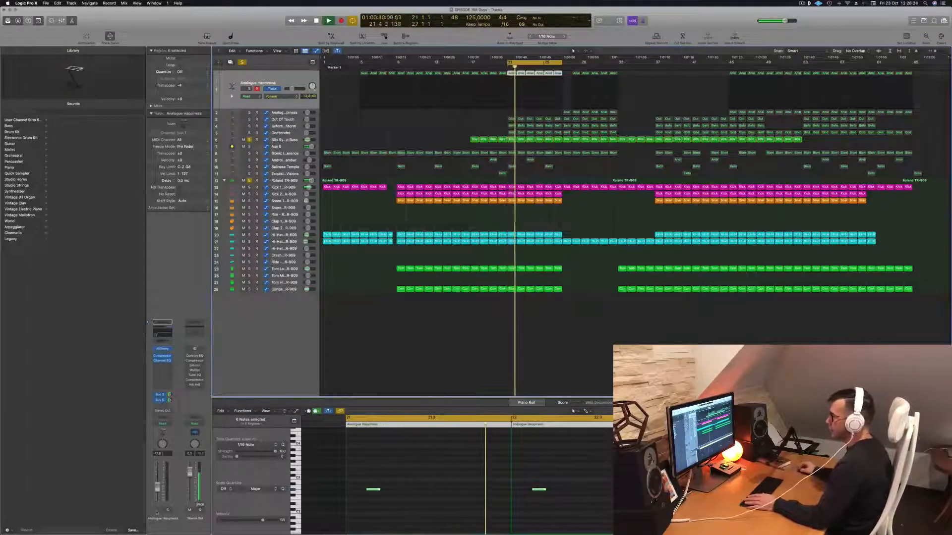
click(168, 510)
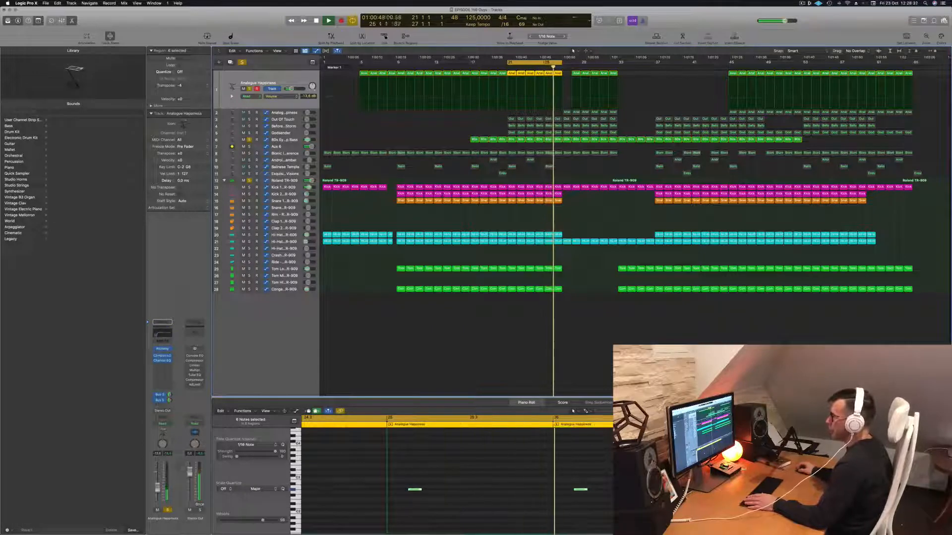
click(160, 395)
click(151, 396)
click(159, 402)
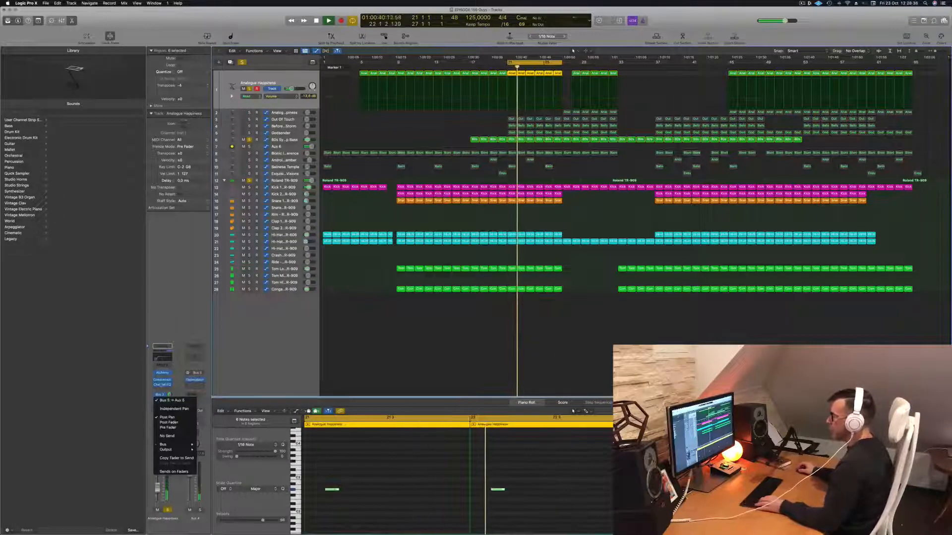
- Insert a side-chained Compressor after ChromaVerb on the aux fed by Analogue Happiness, and close its window
click(194, 388)
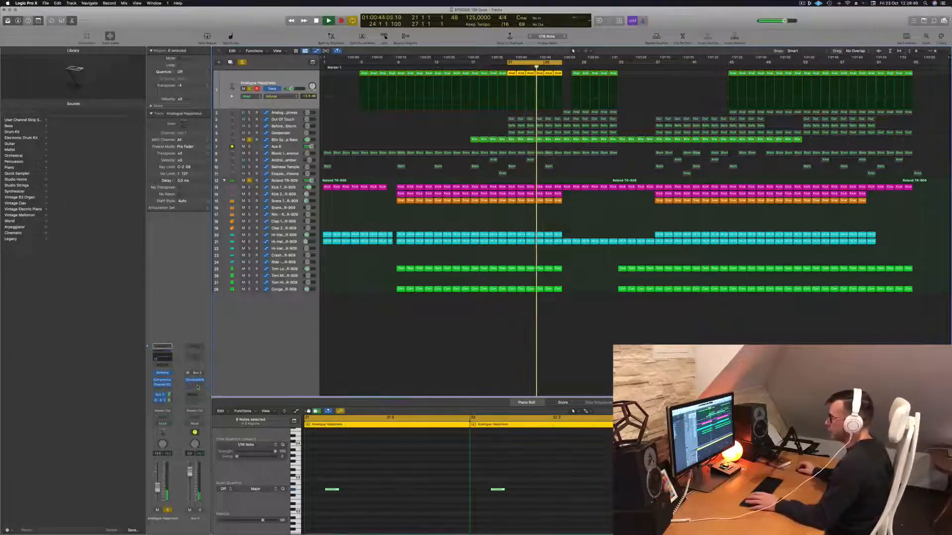
click(196, 385)
drag(467, 63, 600, 136)
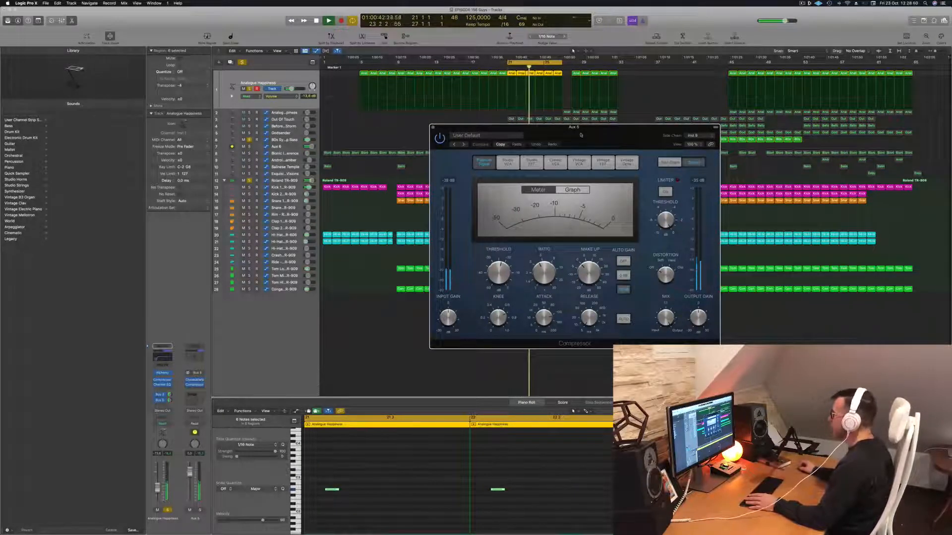
drag(441, 130, 400, 123)
click(392, 121)
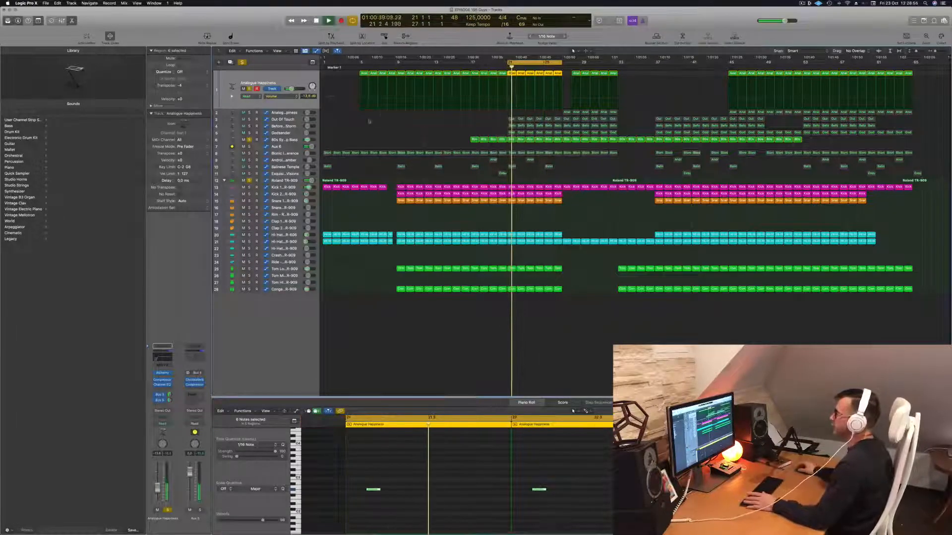
- Solo the Bionic Interference track alongside the other soloed parts, replay the loop and select the Kick 1 track
click(290, 140)
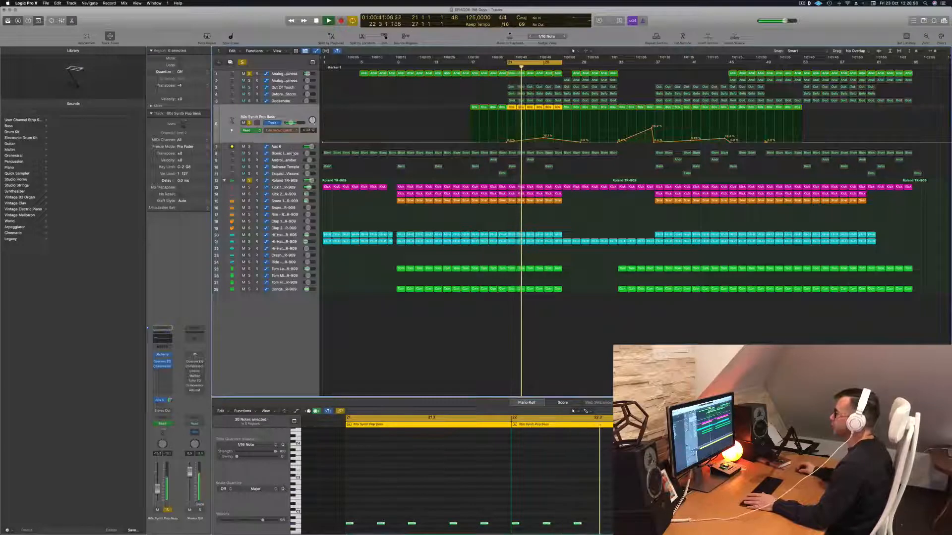
click(287, 153)
key(space)
click(250, 137)
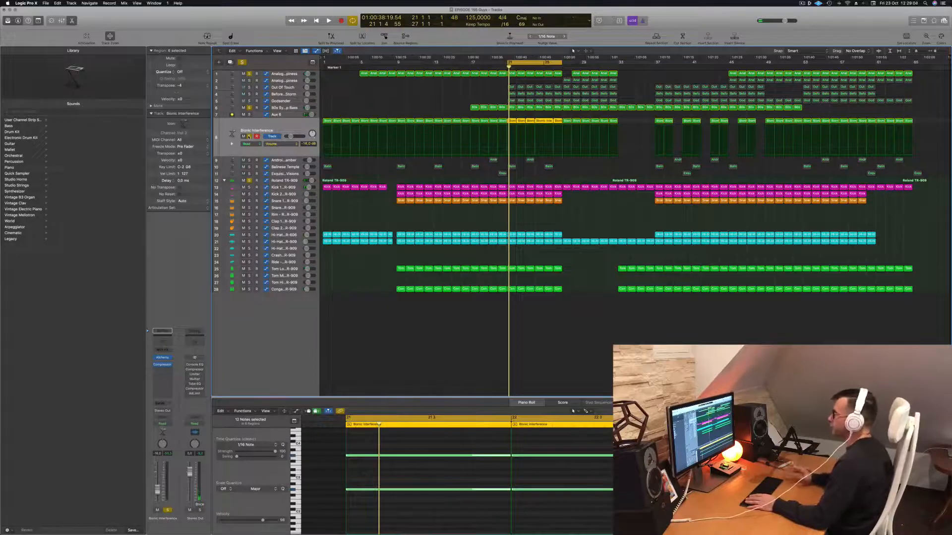
key(space)
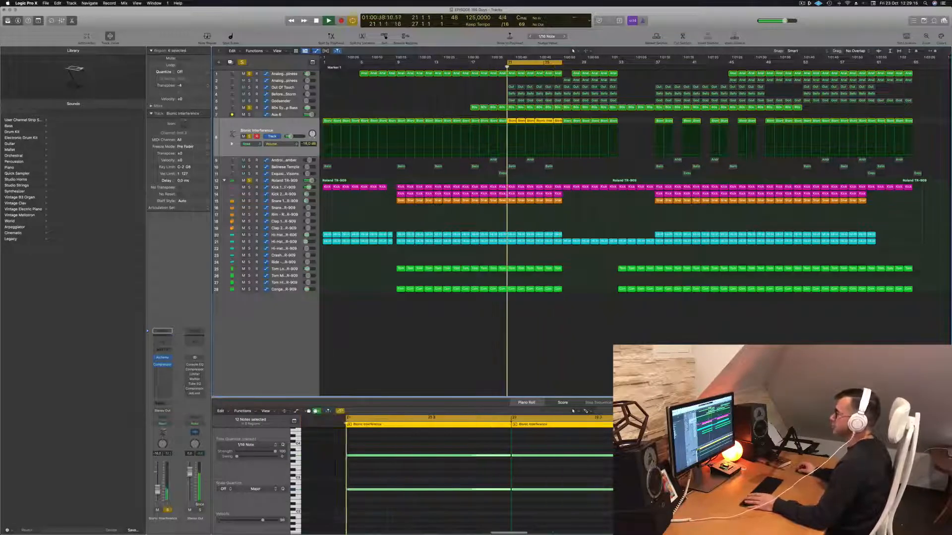
click(285, 187)
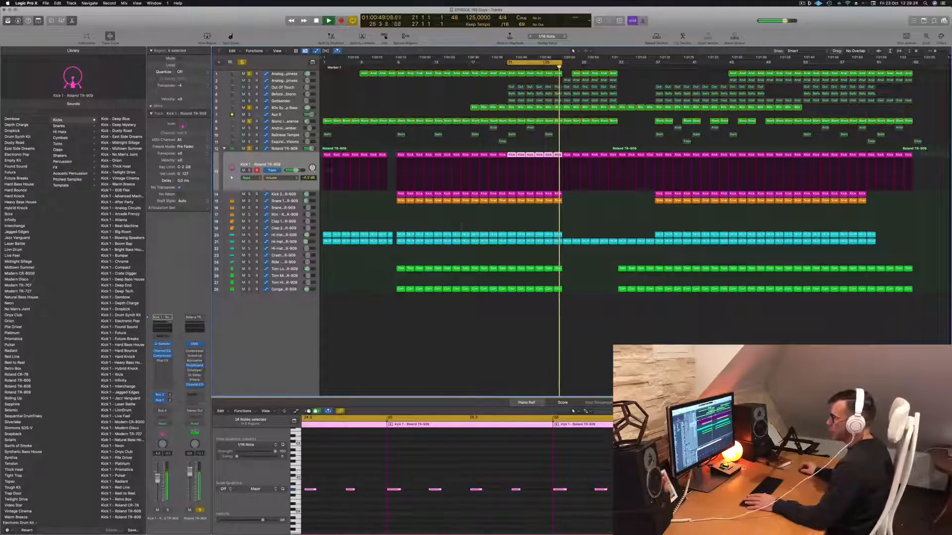
- Lower the low-shelf boost in the 80s Synth Pop Bass Channel EQ to about +3.4 dB near 80 Hz and close the EQ
click(296, 108)
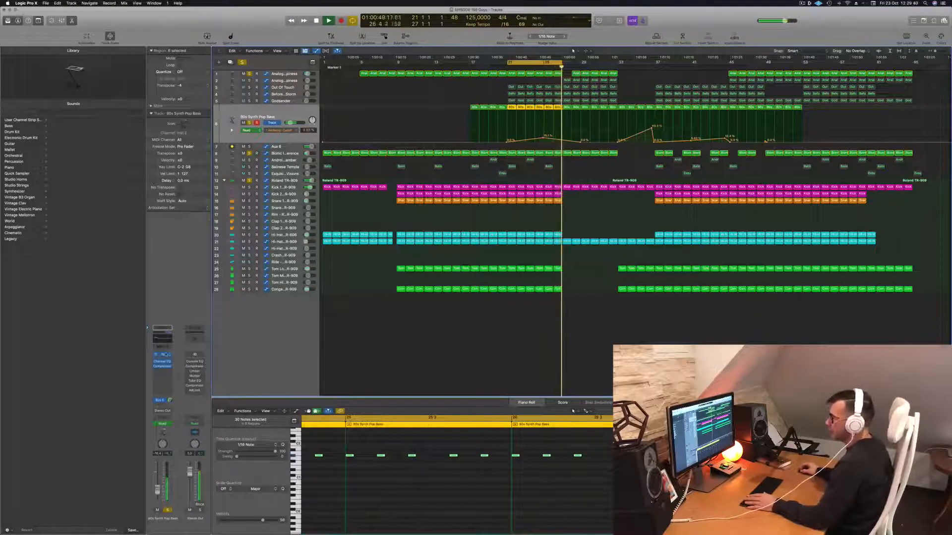
click(163, 367)
click(159, 339)
click(159, 339)
click(159, 339)
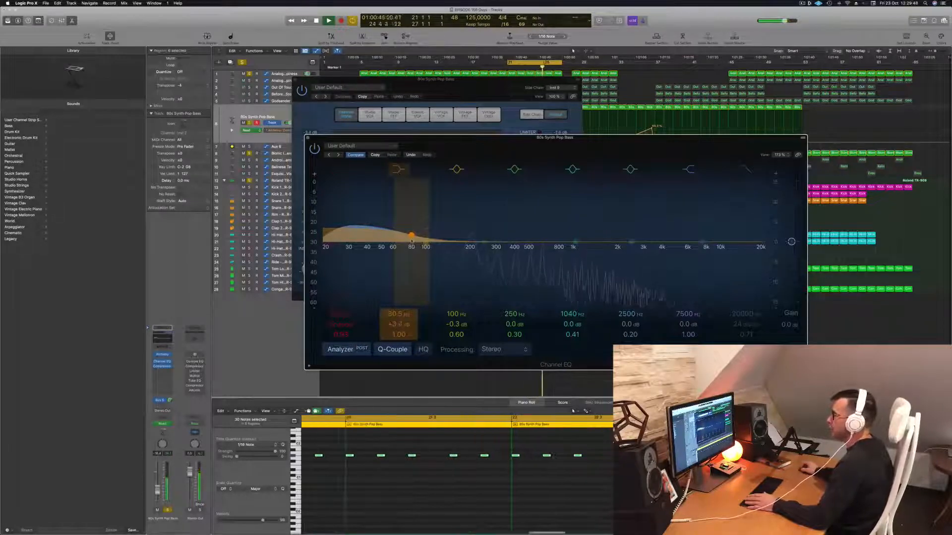
click(307, 139)
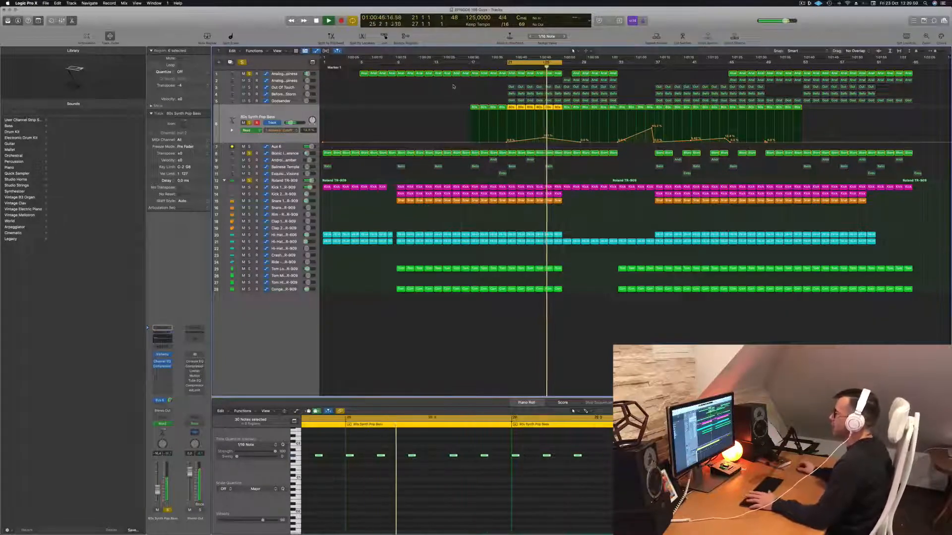
click(418, 89)
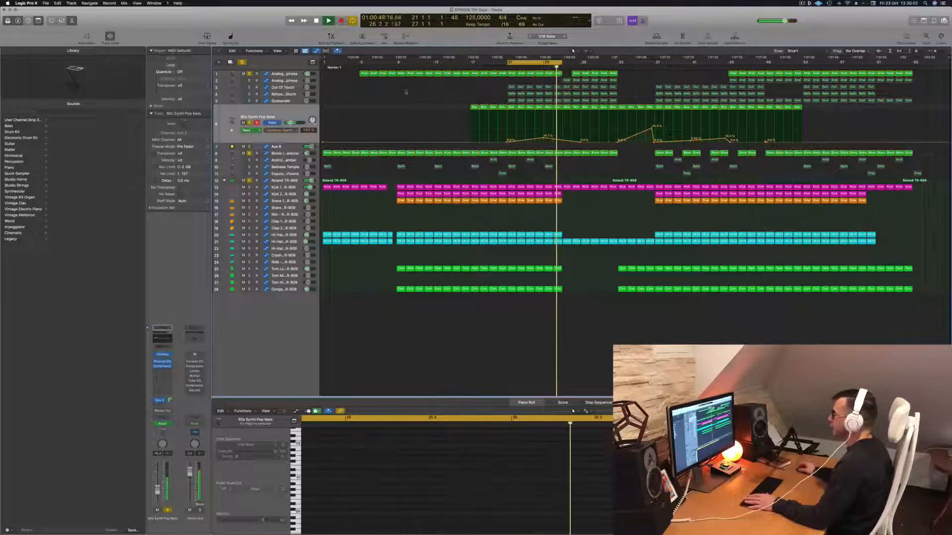
- Solo the Godsender track and insert a Channel EQ on it
click(283, 101)
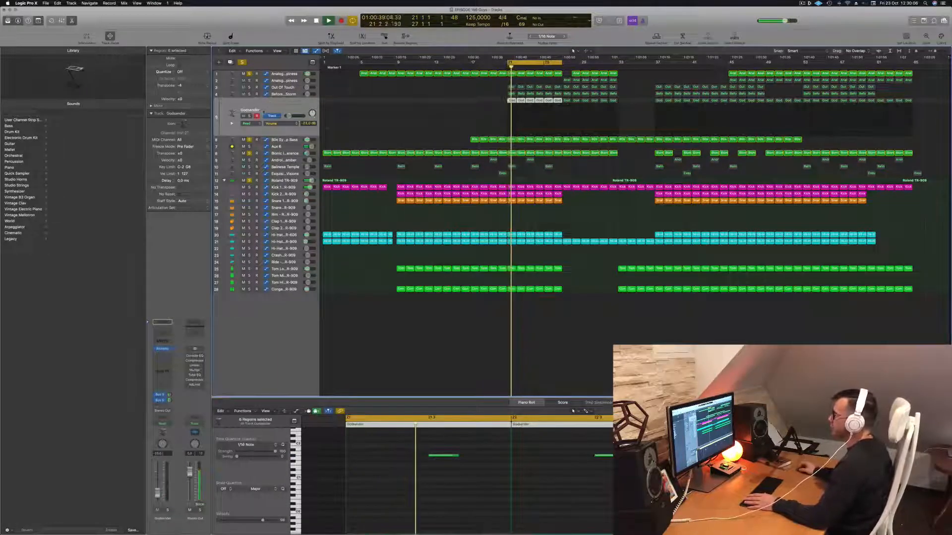
click(249, 116)
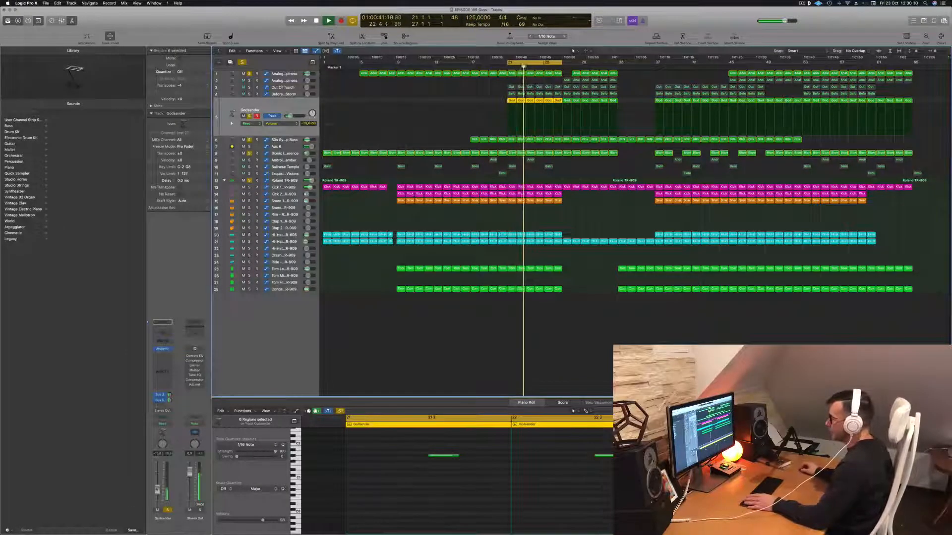
click(162, 332)
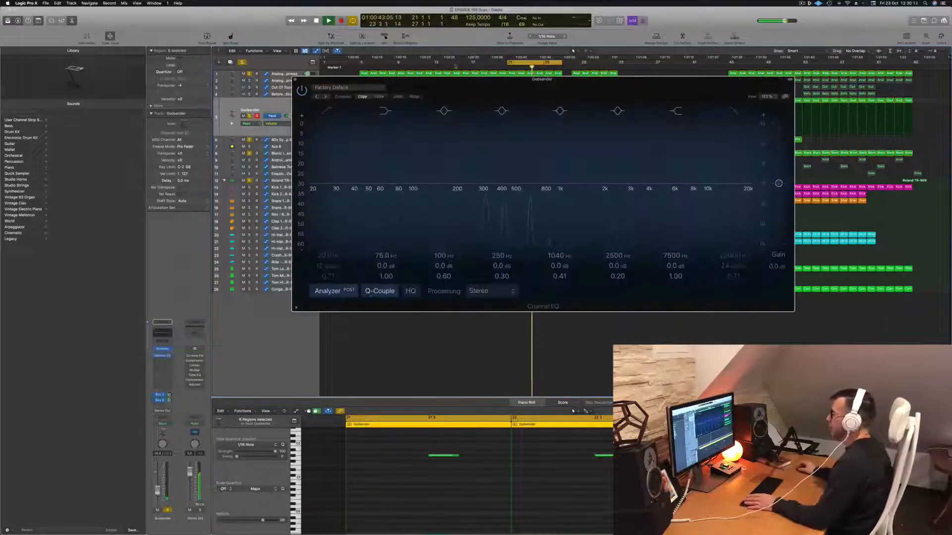
- Enable the low-cut filter in the Godsender Channel EQ at 212 Hz with an 18 dB/Oct slope and a Q of 0.75
click(332, 114)
drag(372, 168, 397, 183)
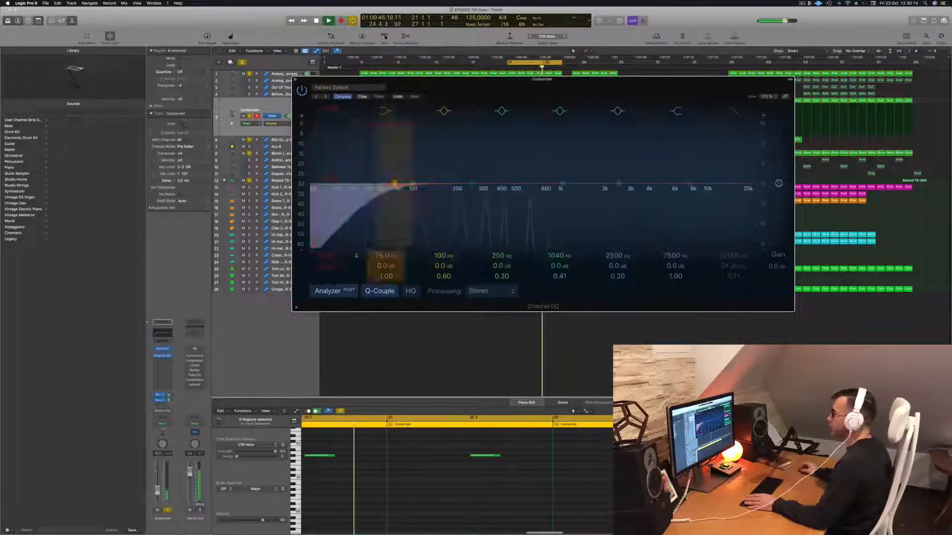
drag(325, 260, 328, 263)
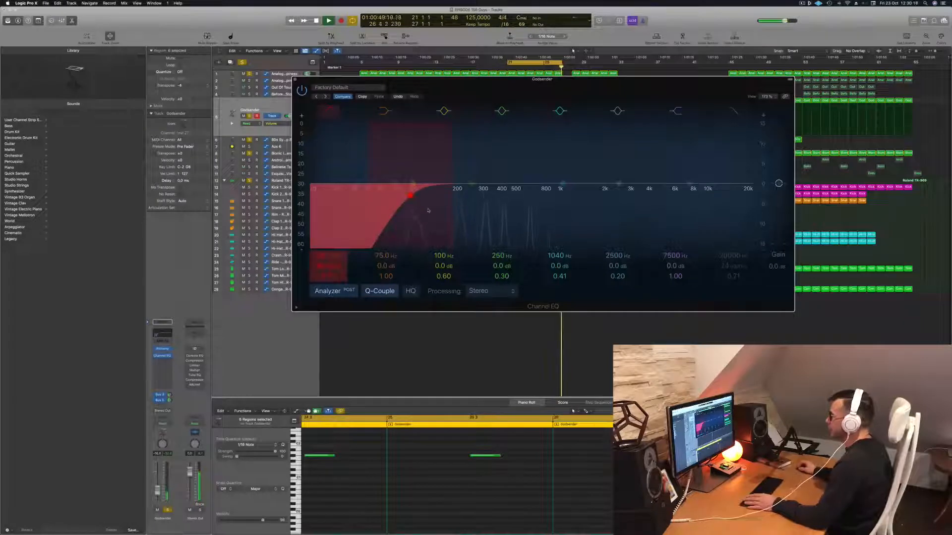
drag(429, 213, 460, 197)
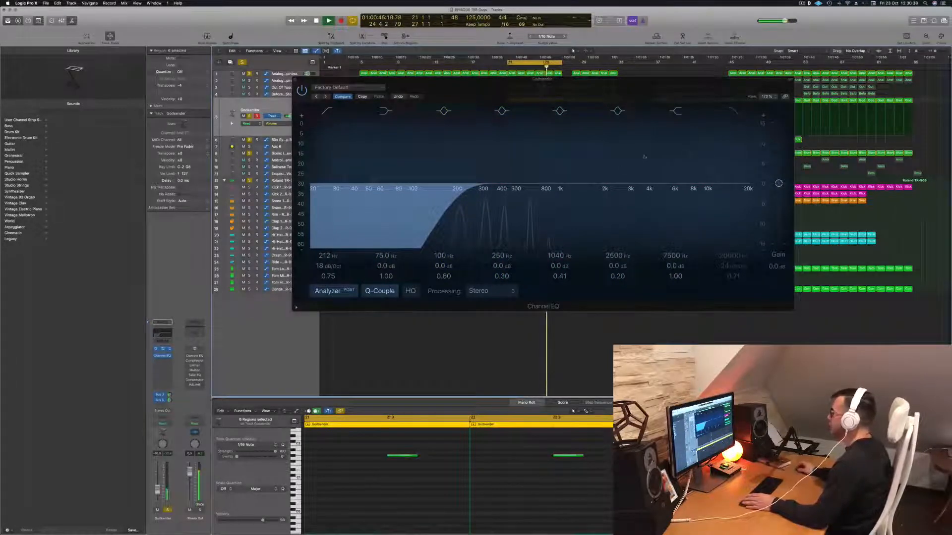
- Adjust the Cutoff in Godsender's Alchemy synth and move the synth window clear of the EQ
click(162, 349)
drag(472, 278, 474, 278)
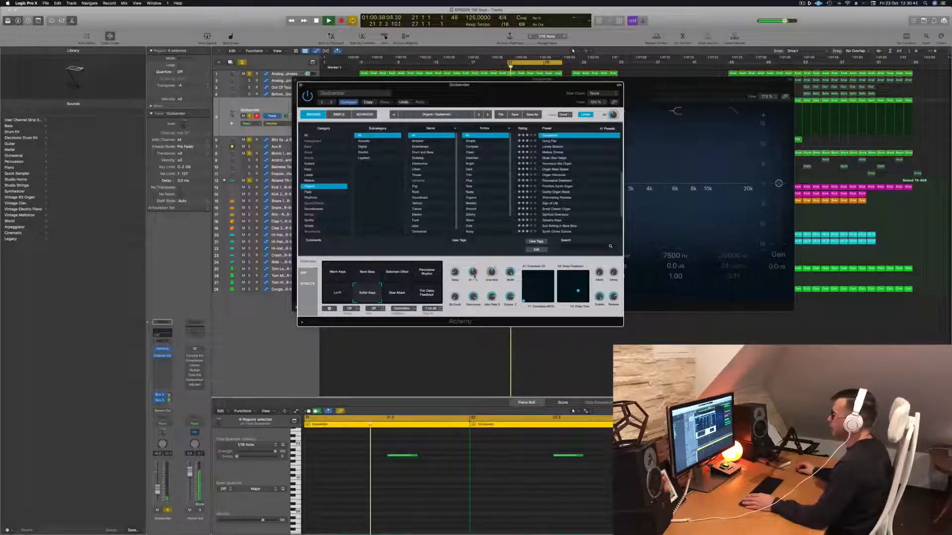
drag(527, 103, 795, 134)
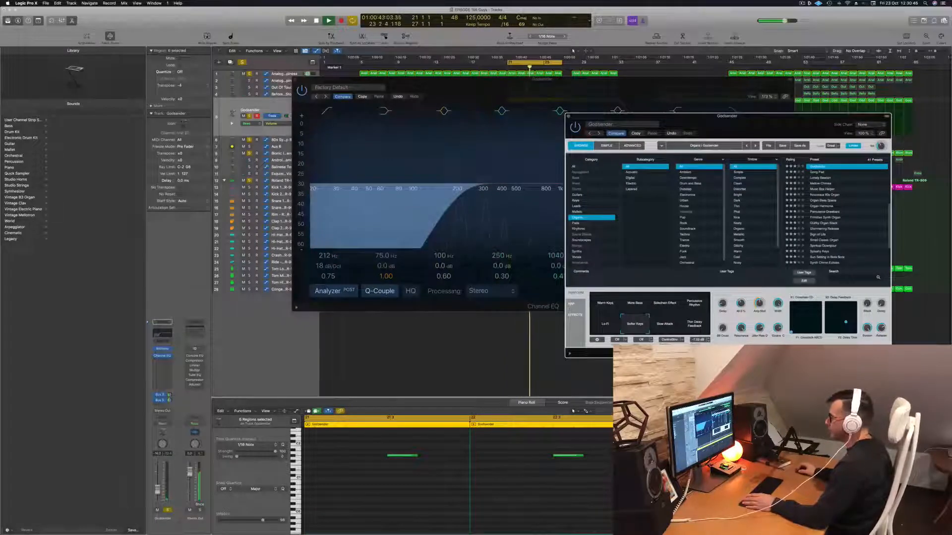
- Raise the Godsender track volume to about -11.2 dB and close its Alchemy and Channel EQ windows
click(488, 349)
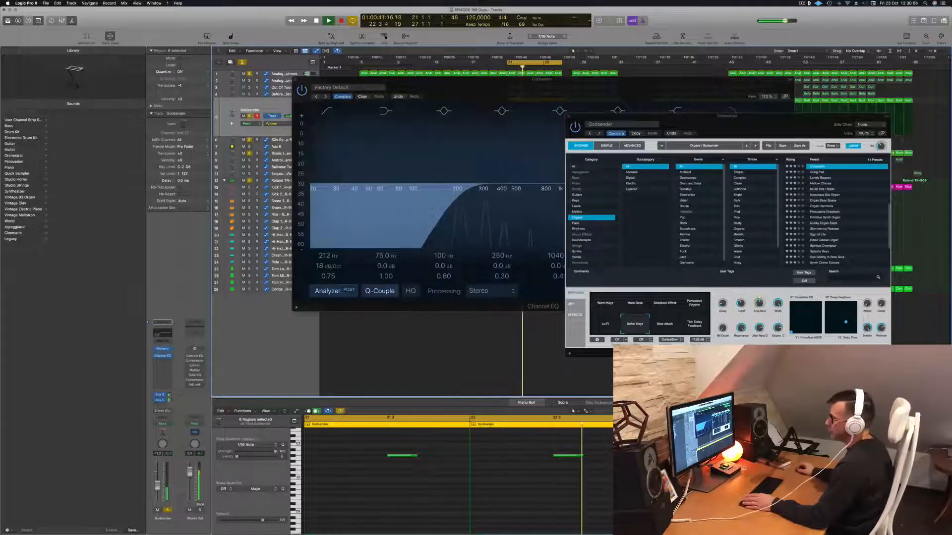
click(569, 118)
drag(324, 78, 316, 128)
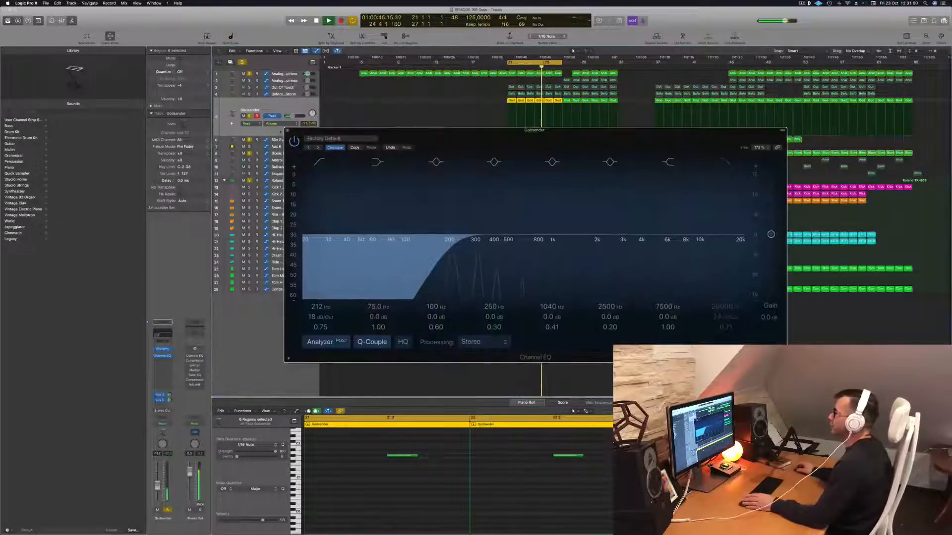
click(287, 130)
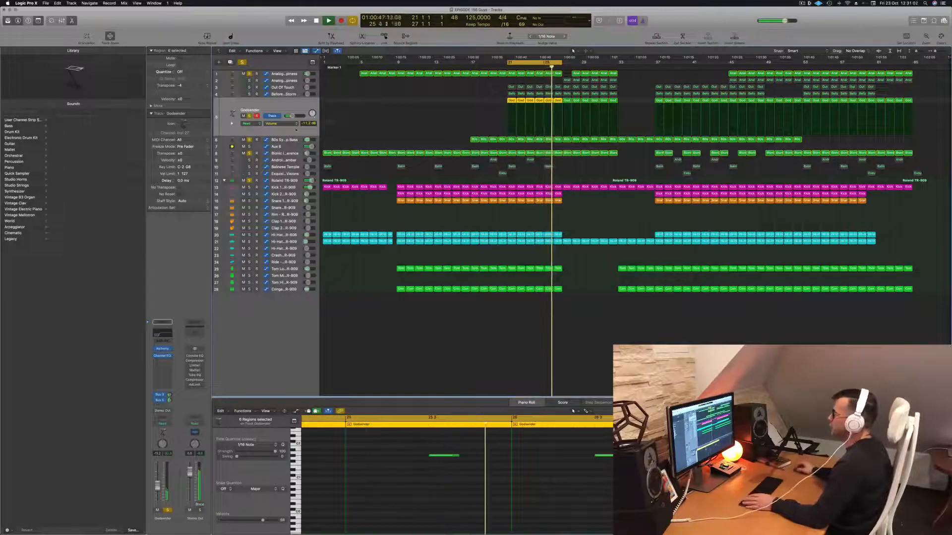
- Solo the Before The Storm track and insert a Channel EQ with a low cut at 272 Hz, 12 dB/Oct, Q 0.88
click(285, 94)
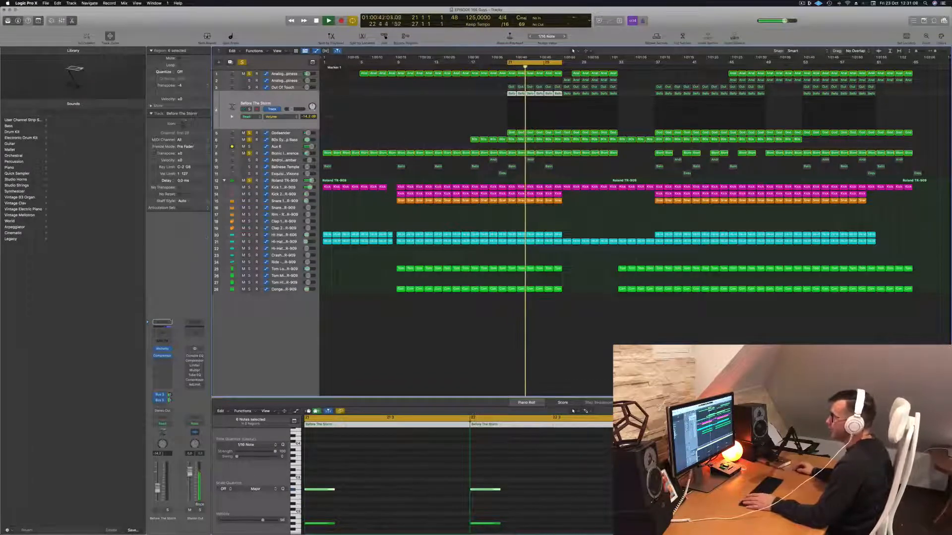
key(s)
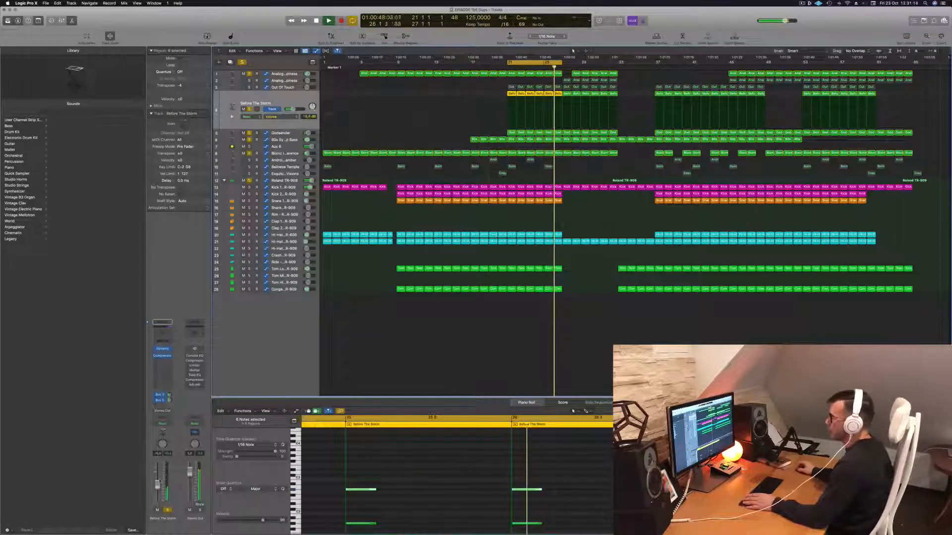
click(163, 333)
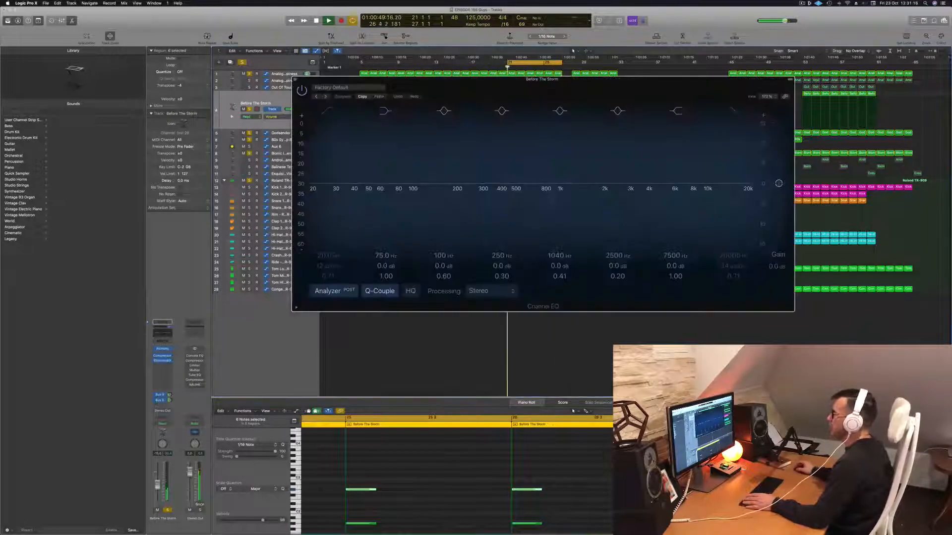
click(327, 111)
drag(327, 161, 460, 192)
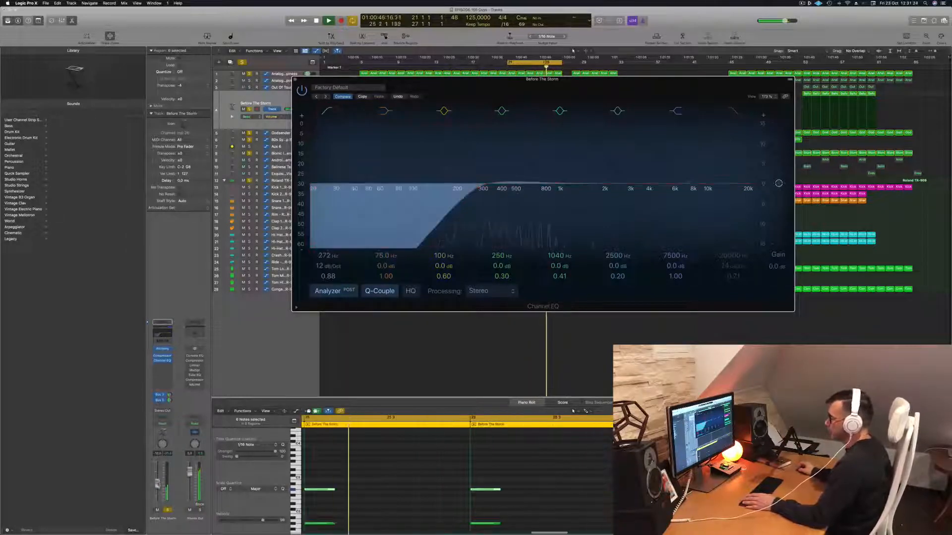
- Raise the Before The Storm volume slightly, adjust its second bus send, and close its Channel EQ
drag(157, 485, 158, 483)
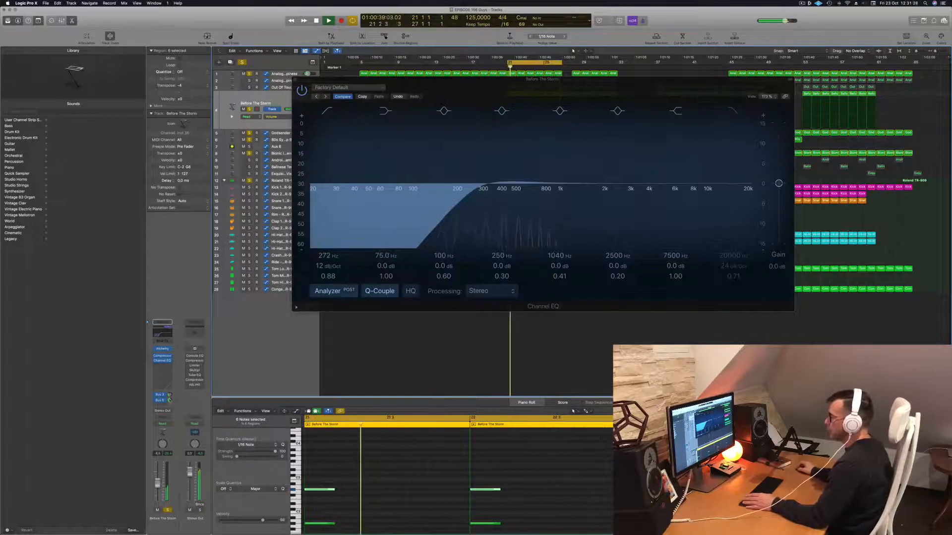
click(169, 401)
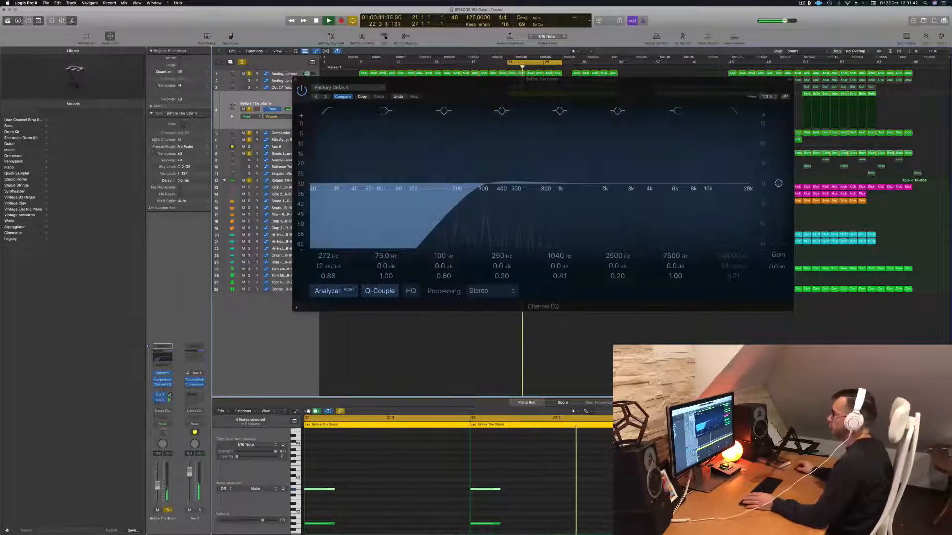
click(296, 80)
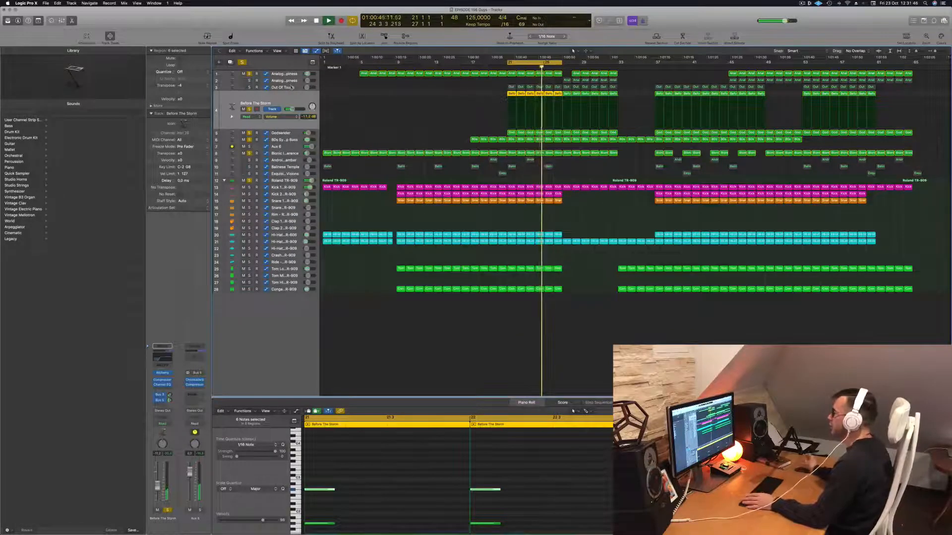
- Solo the Out Of Touch track and insert a Channel EQ with a low cut at 264 Hz, 12 dB/Oct, Q 0.83
click(291, 87)
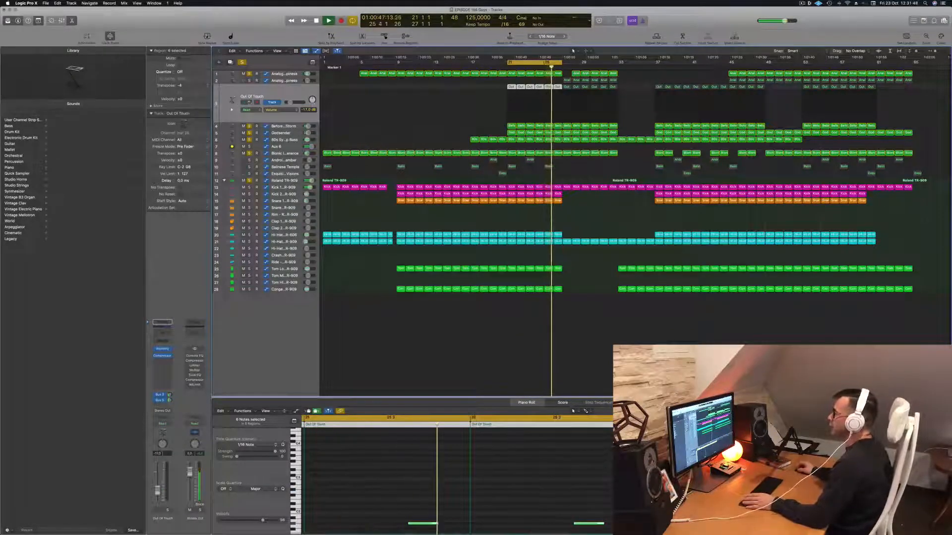
click(249, 102)
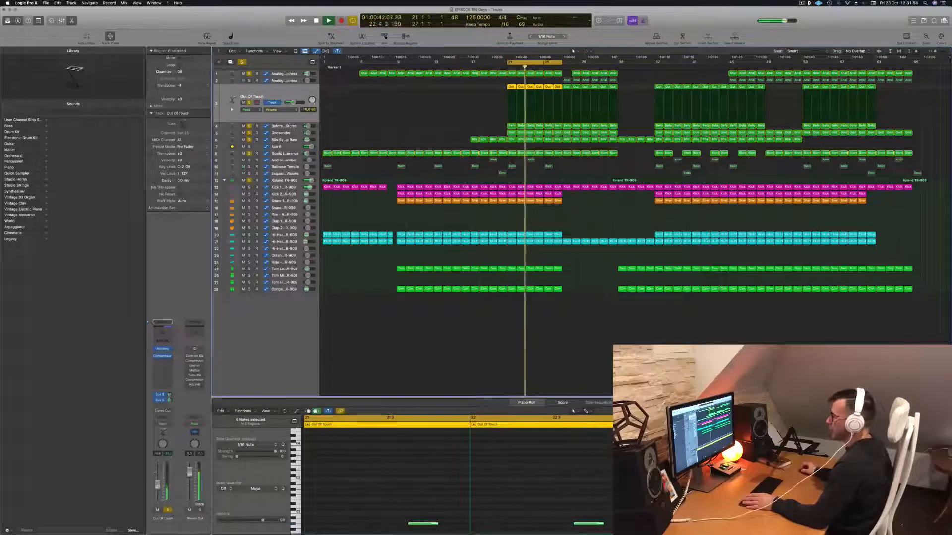
click(161, 335)
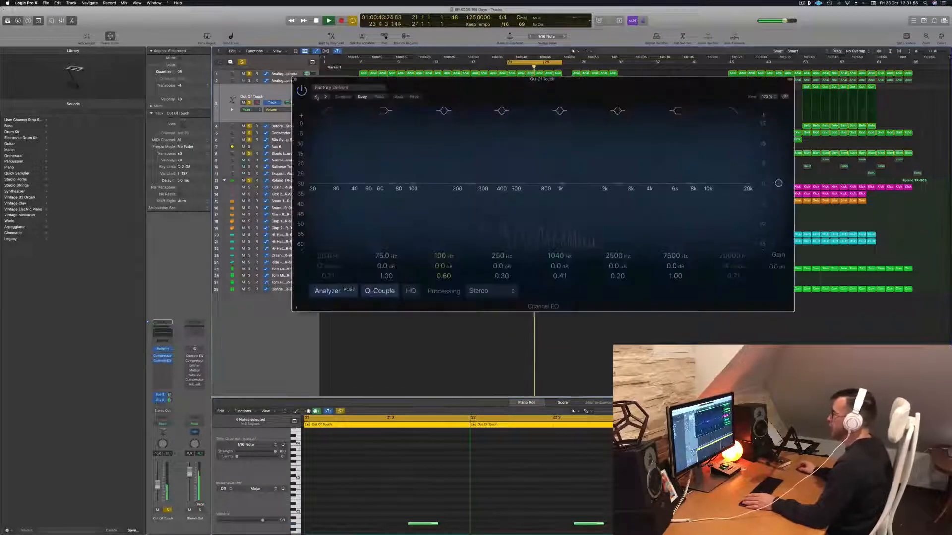
click(328, 110)
drag(314, 185, 475, 189)
- Adjust Sustain and Release in Out Of Touch's Alchemy synth and rebalance the track's volume
drag(157, 484, 158, 486)
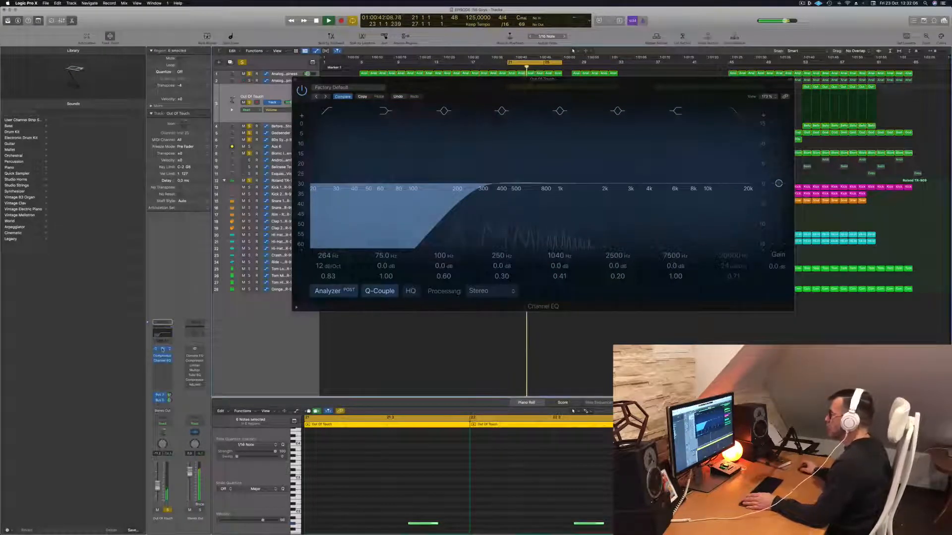
click(162, 334)
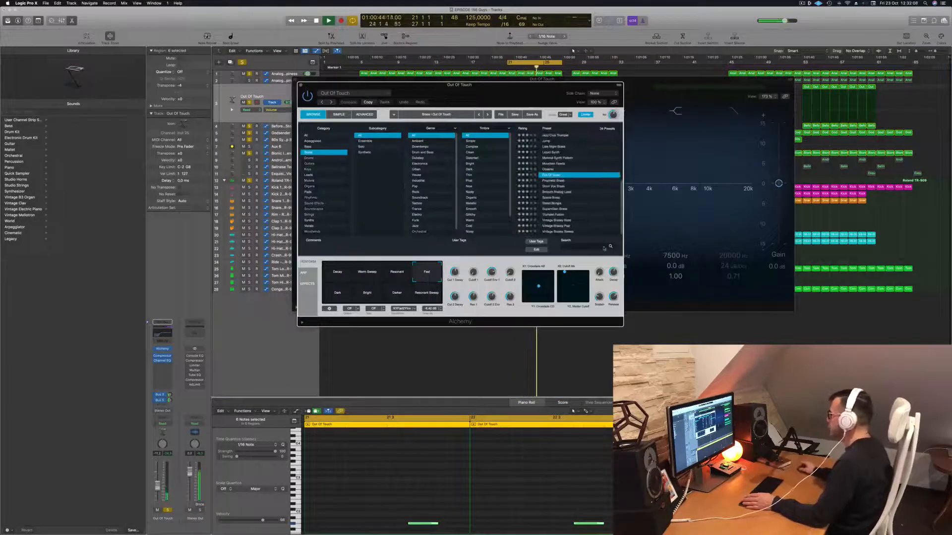
drag(600, 297, 600, 298)
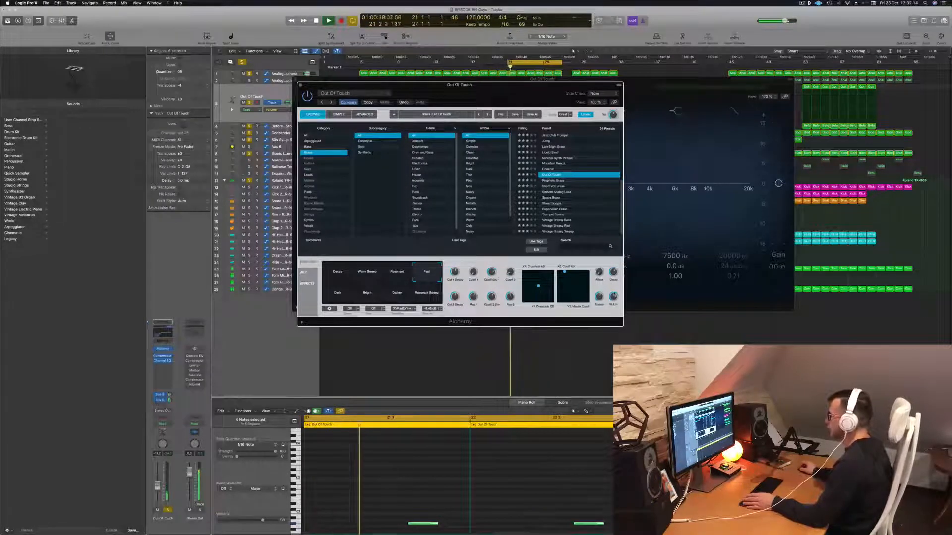
mouse_move(613, 298)
mouse_down()
mouse_move(608, 291)
mouse_move(615, 296)
mouse_up()
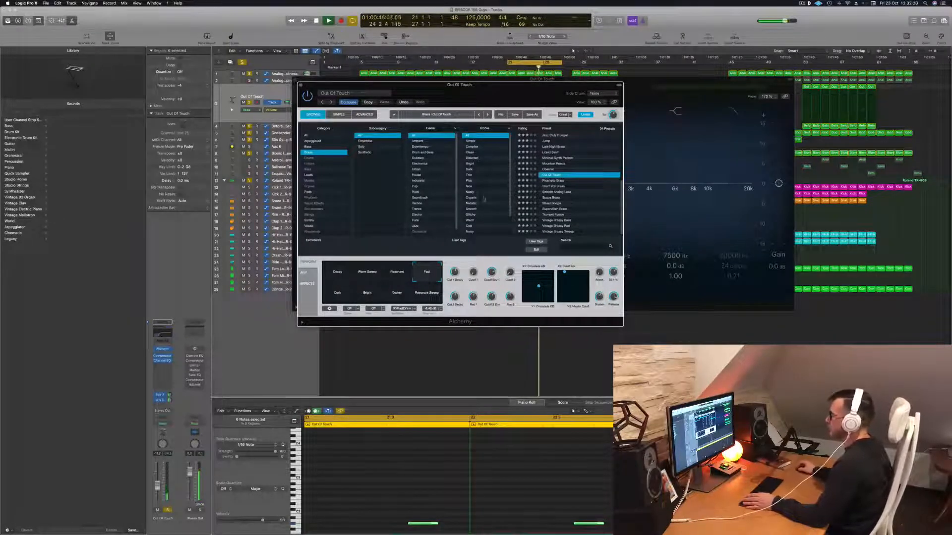
drag(158, 487, 158, 491)
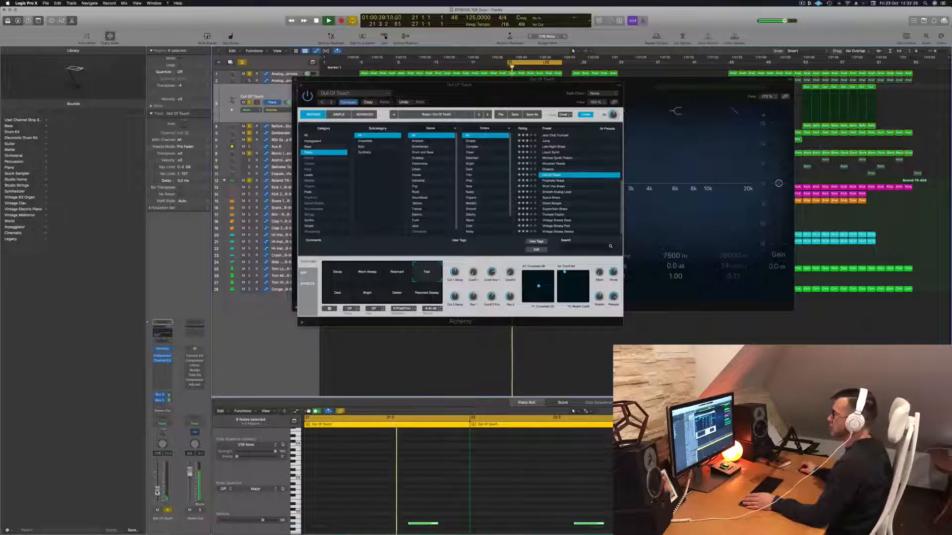
click(613, 320)
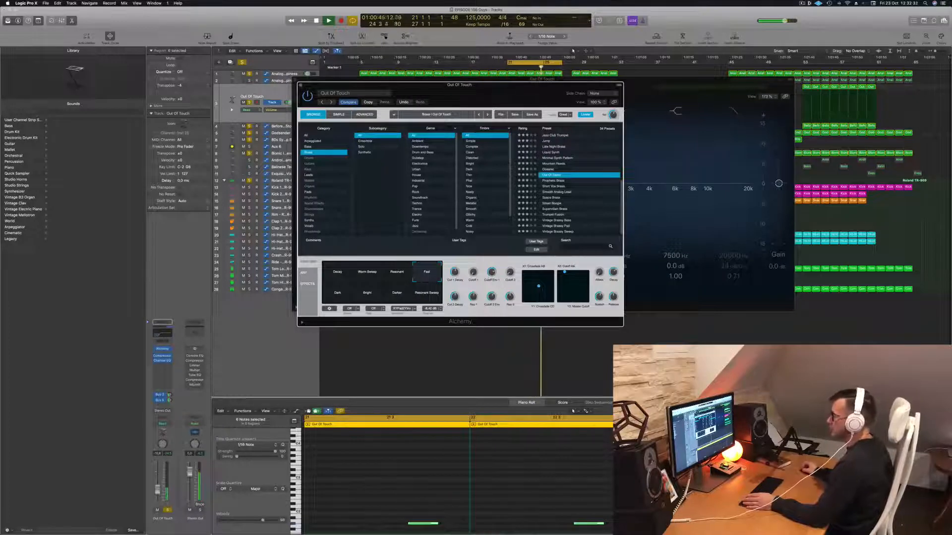
drag(157, 490, 157, 485)
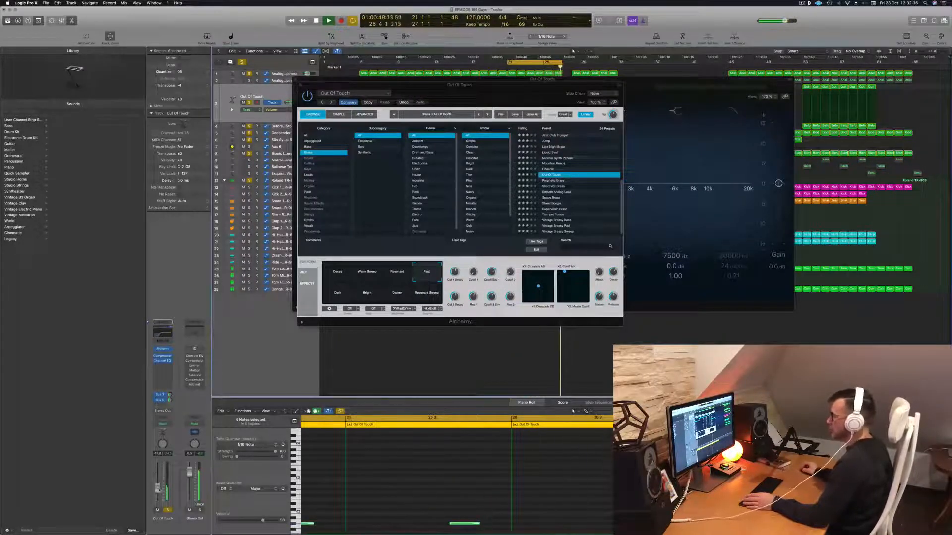
- Bring the Out Of Touch notes into view in the Piano Roll and close the track's Channel EQ and Alchemy windows
click(441, 476)
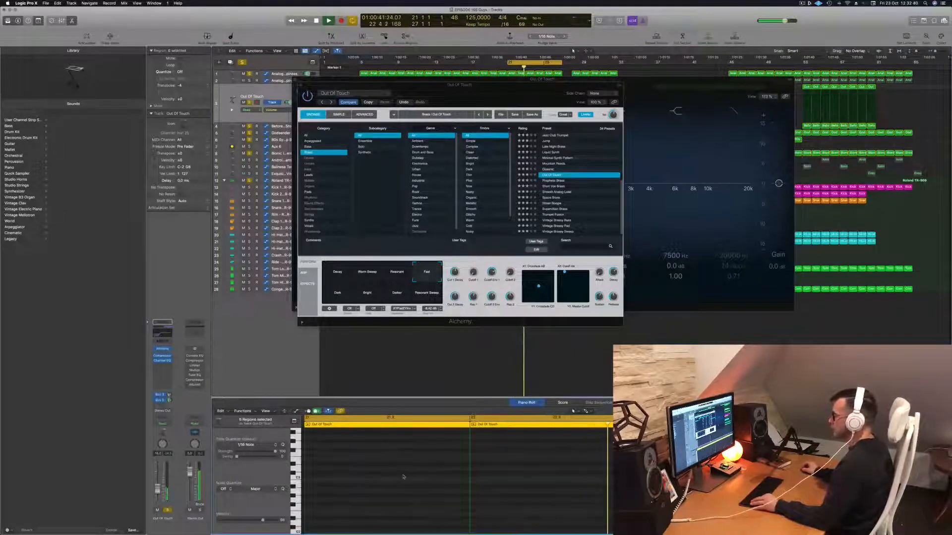
scroll(403, 476, down, 4)
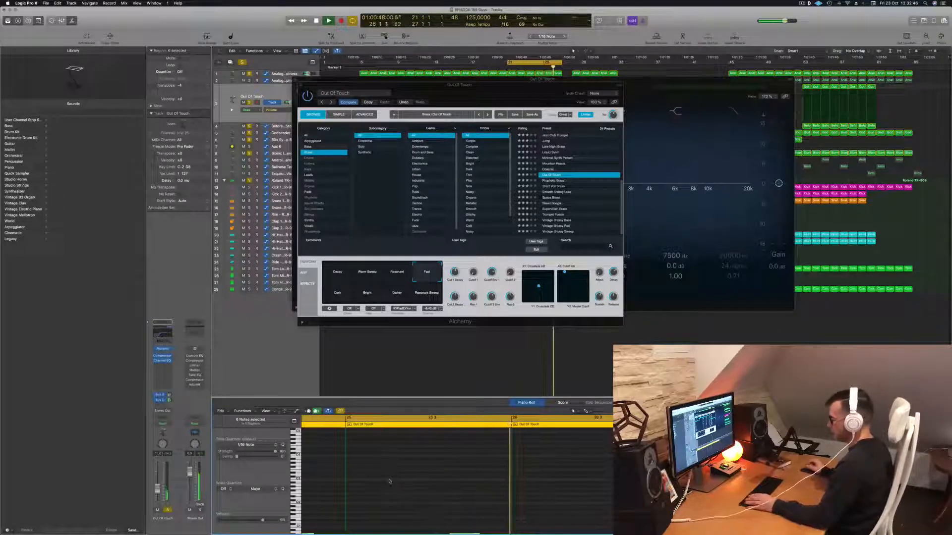
drag(502, 80, 596, 80)
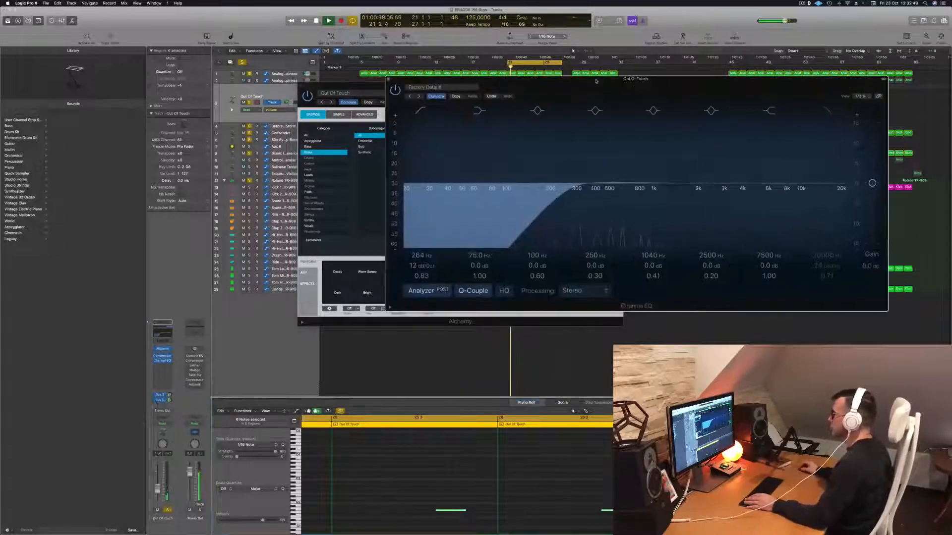
click(389, 80)
drag(397, 85, 536, 89)
key(space)
key(space)
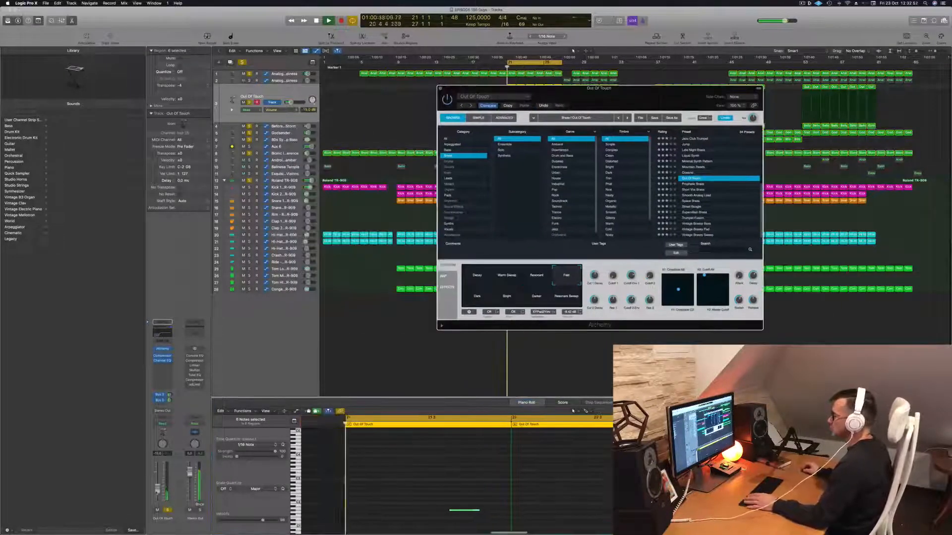
click(464, 510)
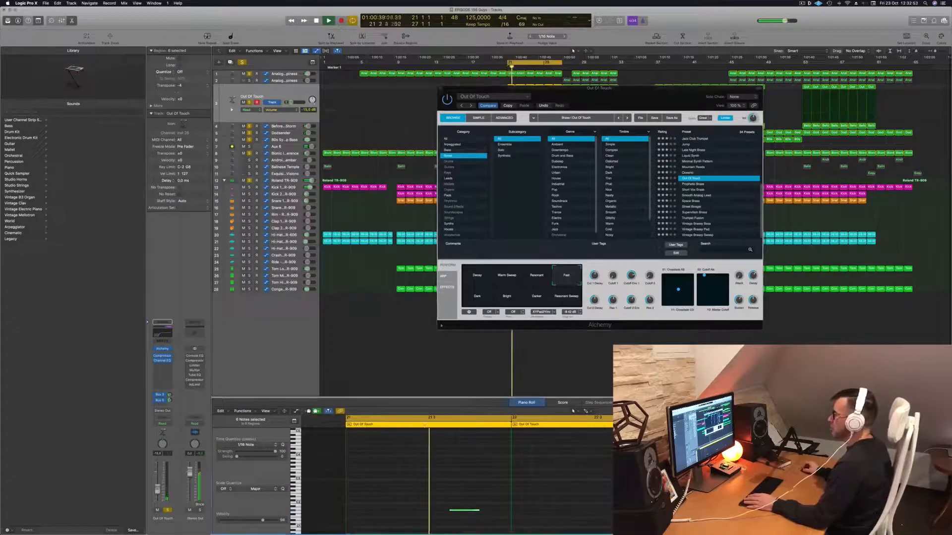
click(442, 90)
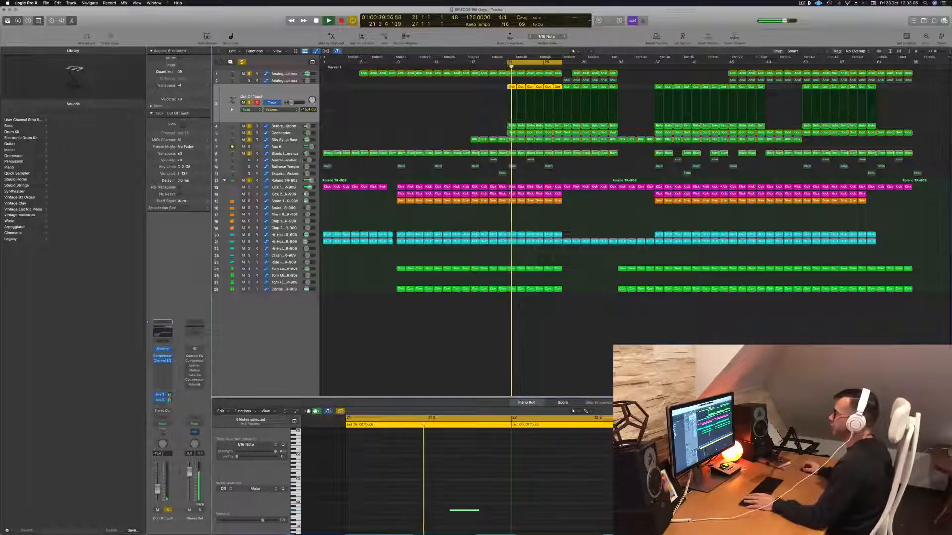
- Solo the Android Chamber track, restart playback, and adjust its second and third bus sends
click(301, 160)
key(space)
key(space)
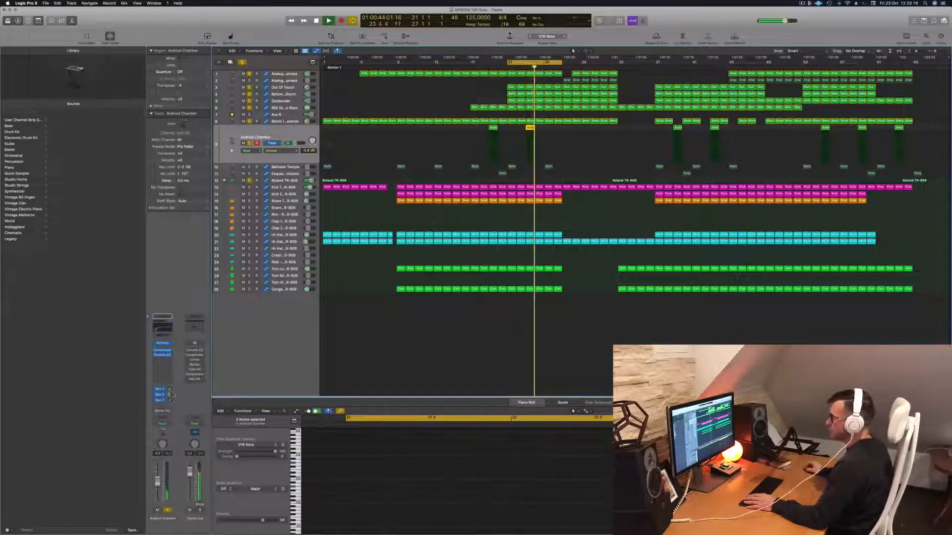
click(170, 395)
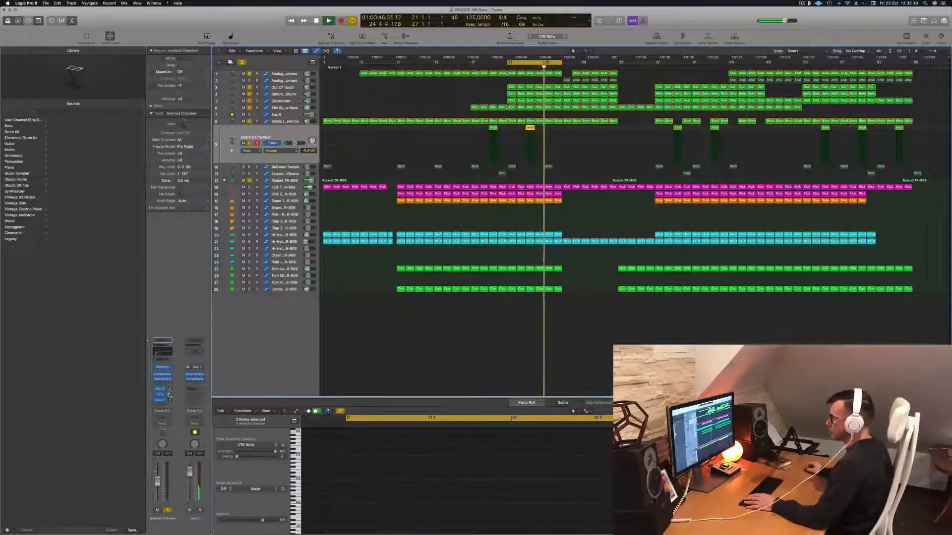
click(170, 401)
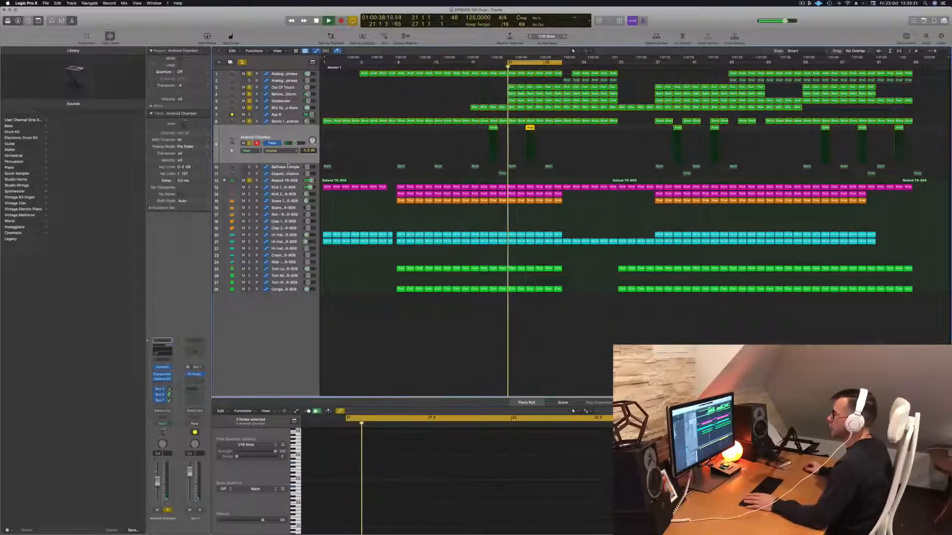
- Solo the Balinese Temple track, raise its Channel EQ low cut to 665 Hz with a Q of 0.83, and close the EQ
key(Down)
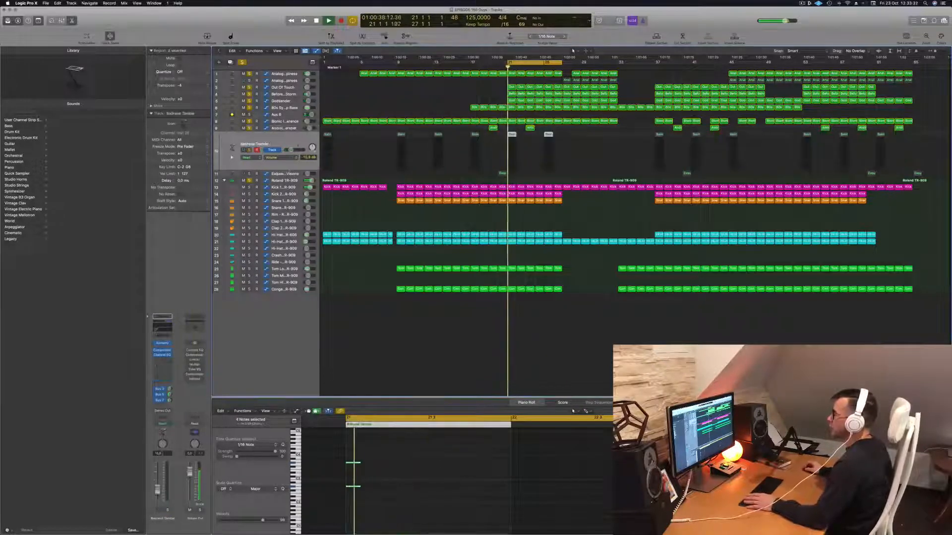
key(s)
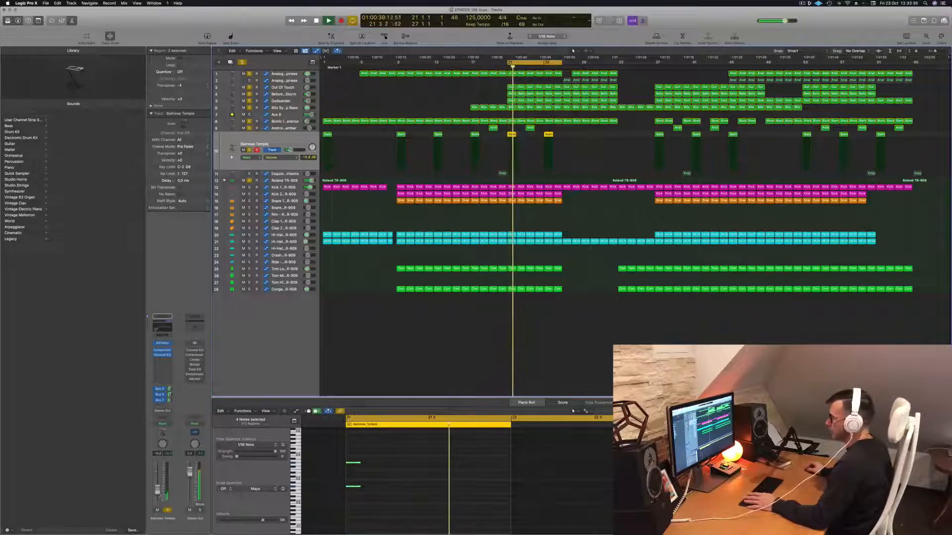
click(161, 329)
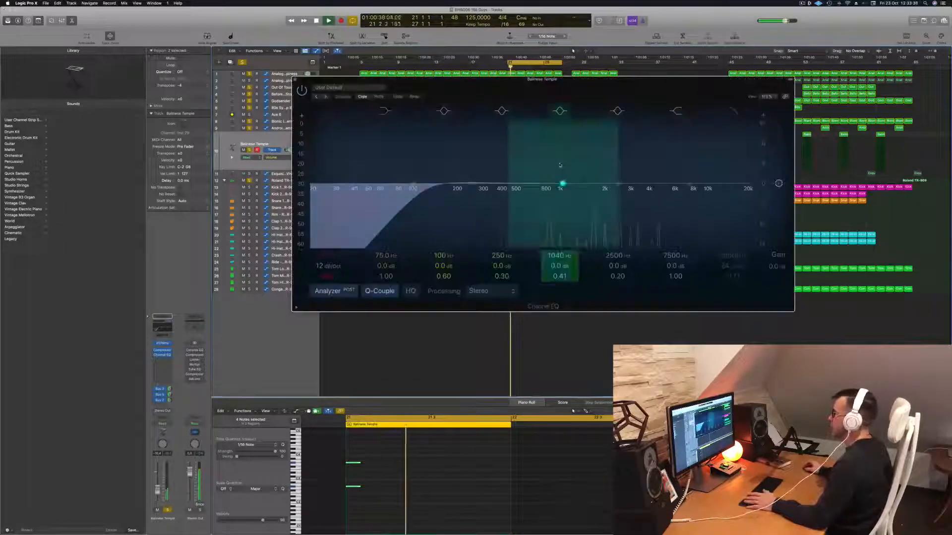
drag(436, 187, 530, 185)
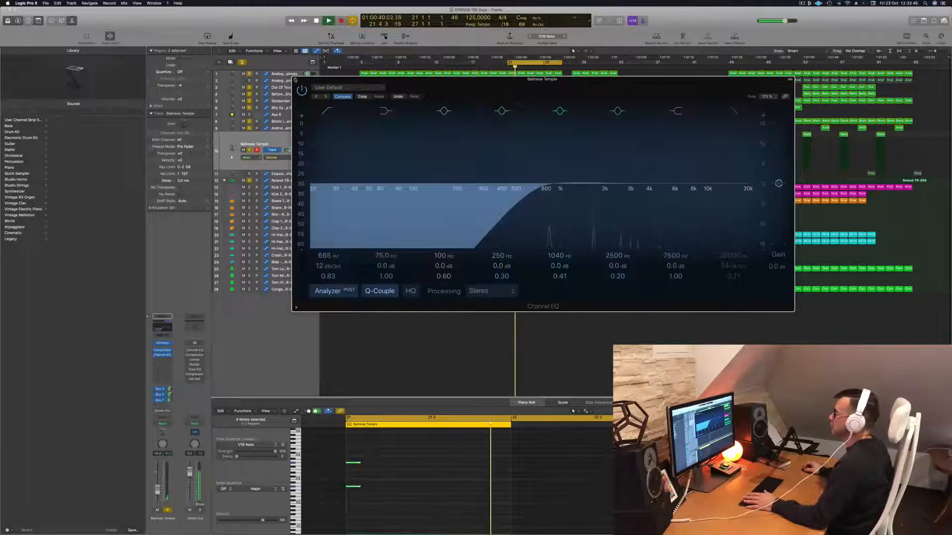
click(296, 80)
- Turn off all track solos to play the full mix and deselect the Balinese Temple regions
click(242, 61)
key(space)
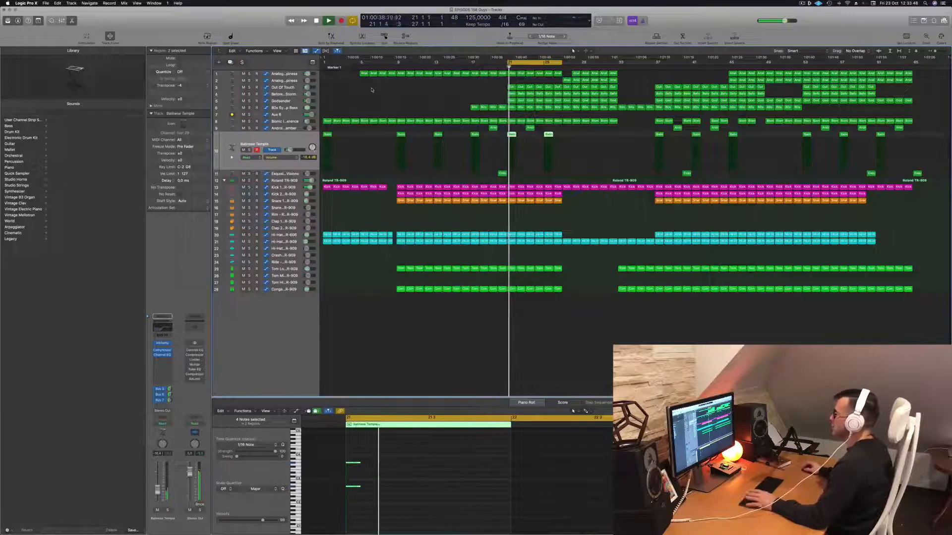
click(404, 101)
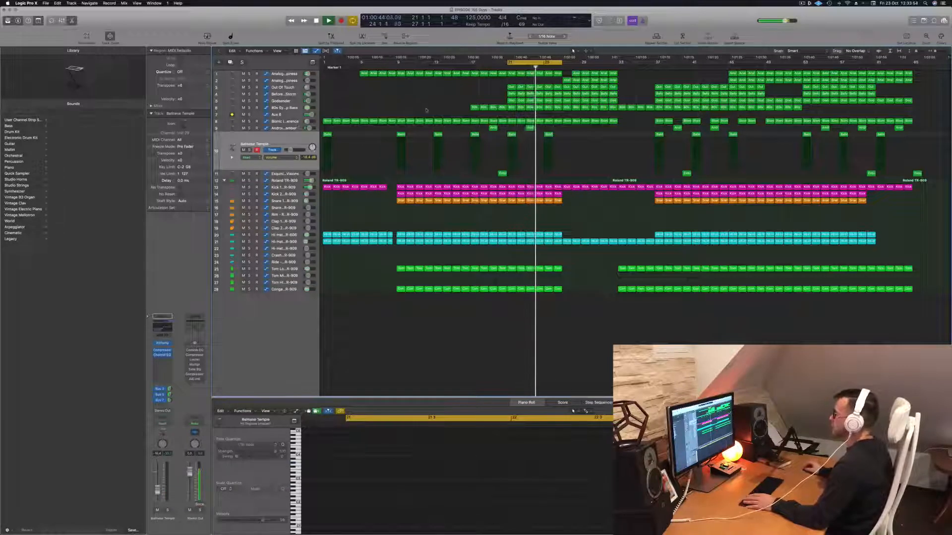
- Raise the low-cut frequency in the Android Chamber Channel EQ and move the EQ window clear of the tracks
click(290, 129)
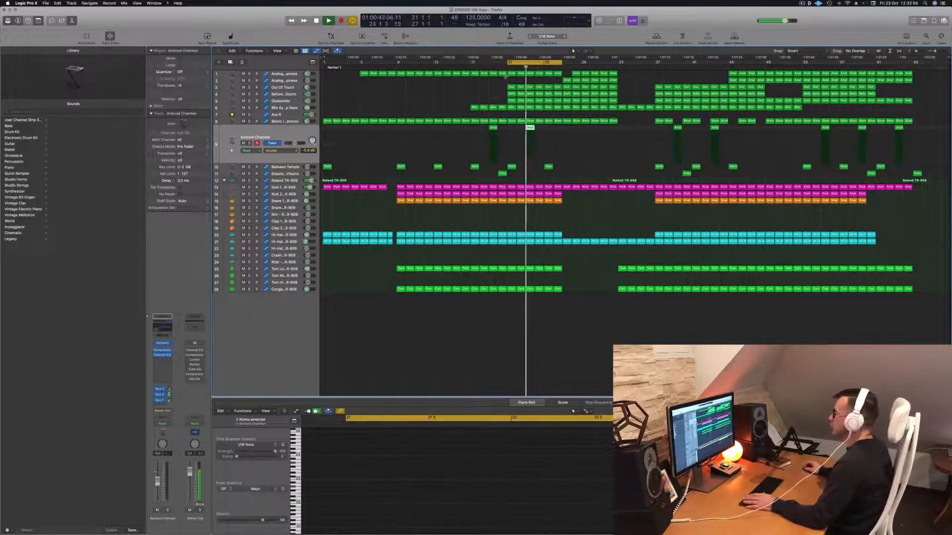
click(162, 327)
drag(435, 190, 457, 191)
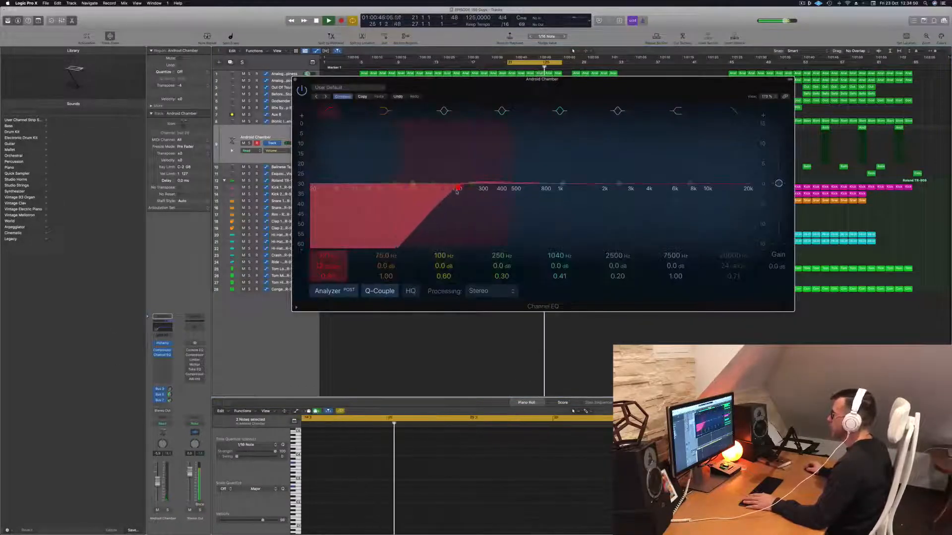
drag(466, 94, 575, 188)
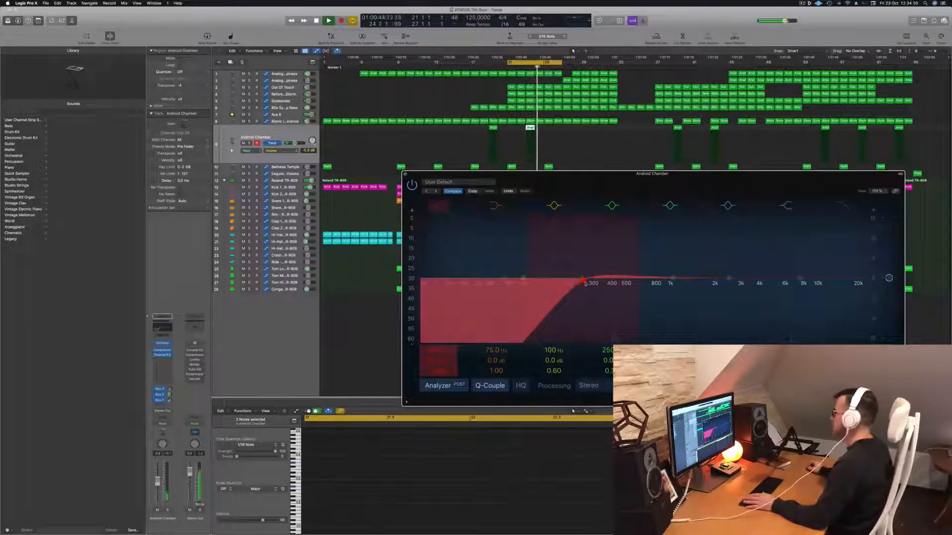
- Set the Android Chamber Channel EQ low cut to 270 Hz with a Q of 0.88 and hide the EQ window
click(587, 284)
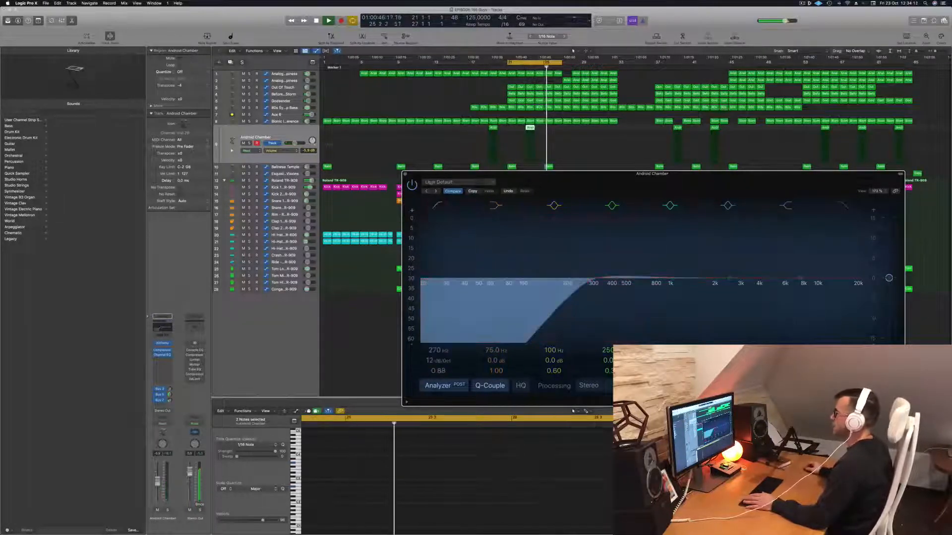
key(v)
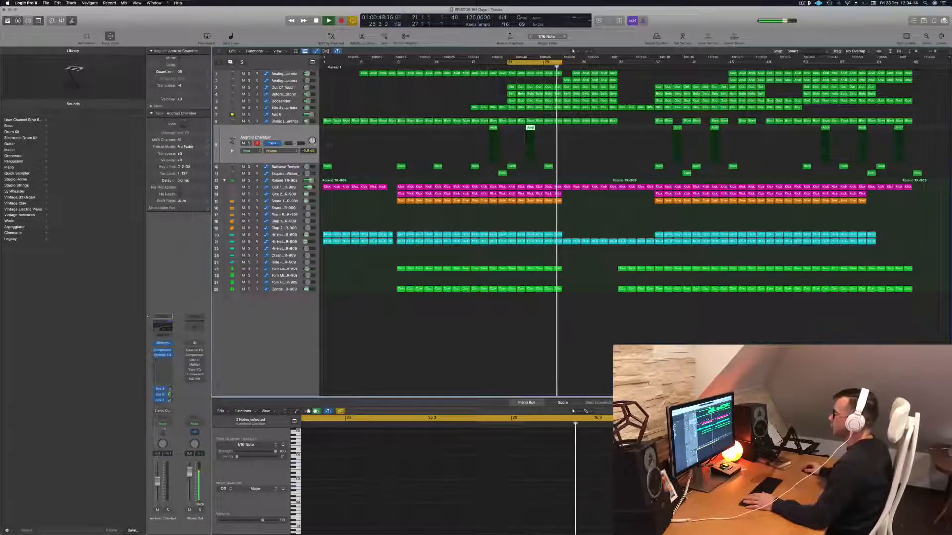
- Select the Exquisite Visions track, move the cycle start to bar 20, and select its region there
click(281, 173)
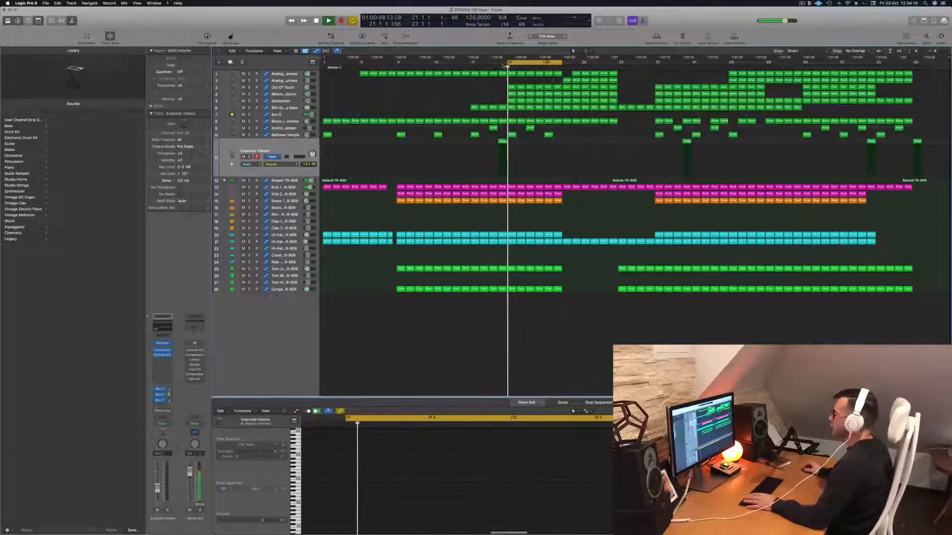
mouse_move(510, 62)
mouse_down()
mouse_move(476, 65)
mouse_move(498, 63)
mouse_up()
click(503, 141)
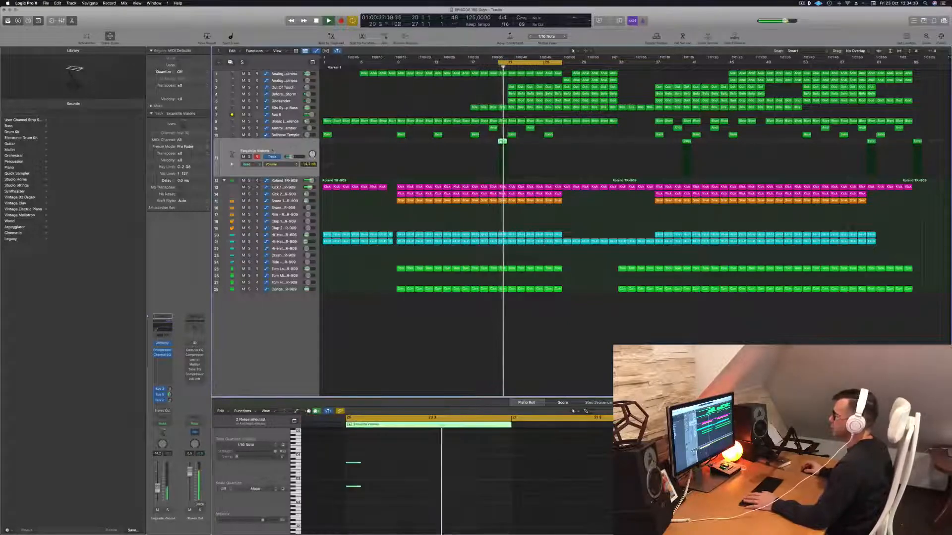
- Raise the Exquisite Visions Channel EQ low cut to 284 Hz and close the EQ
click(157, 329)
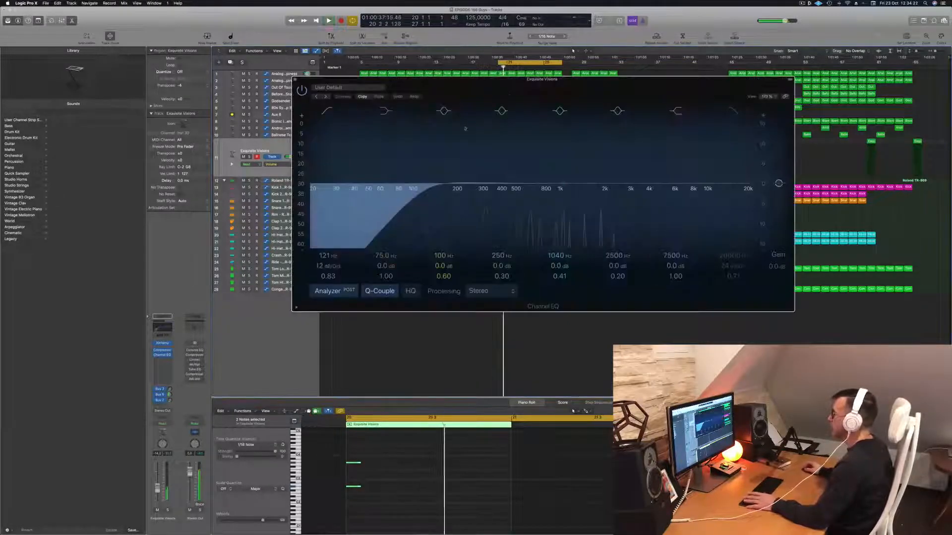
drag(423, 193, 473, 192)
key(Return)
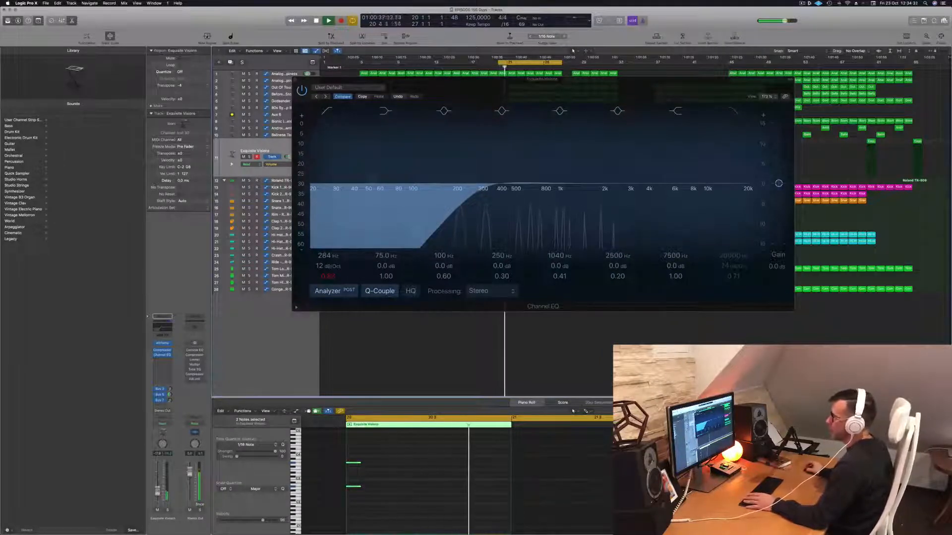
click(296, 79)
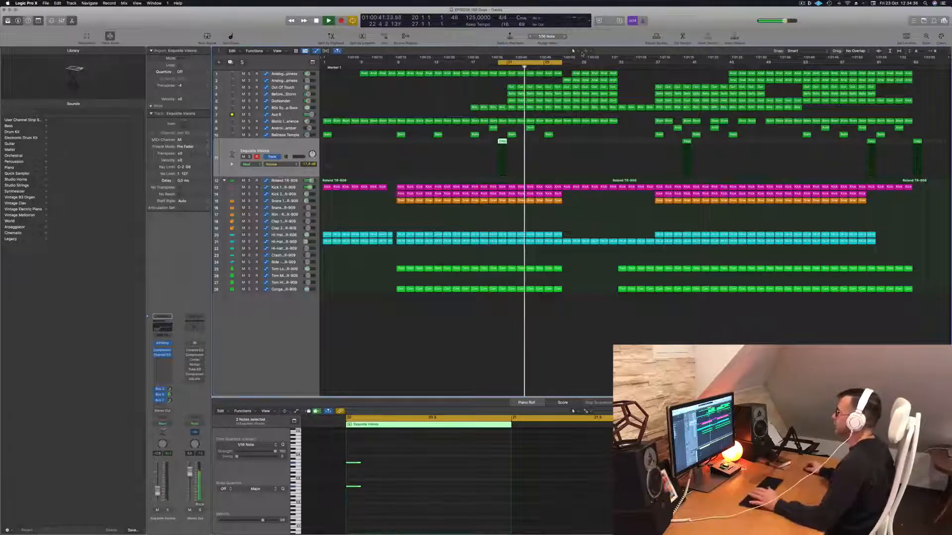
- Extend the cycle end to bar 40 and compare the two Analogue Happiness tracks during playback from bar 27
drag(563, 62, 685, 62)
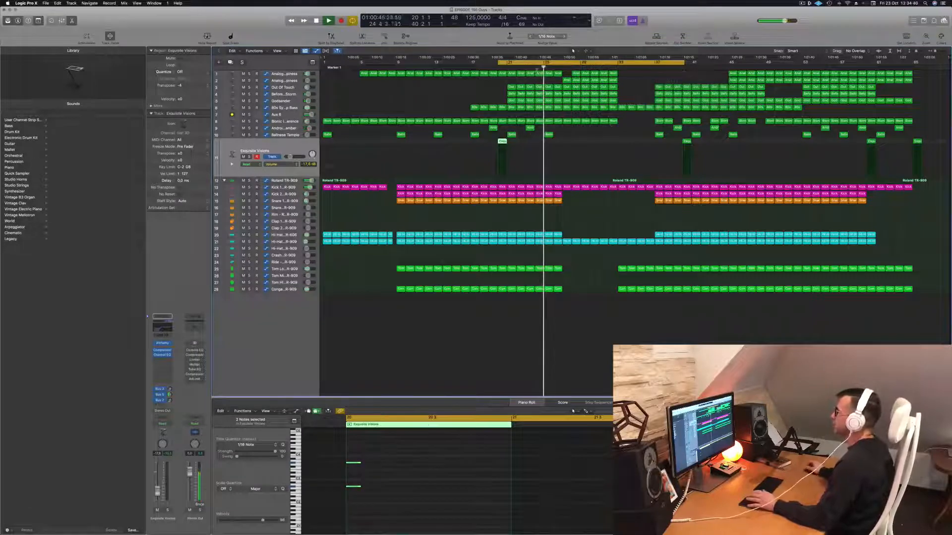
click(285, 81)
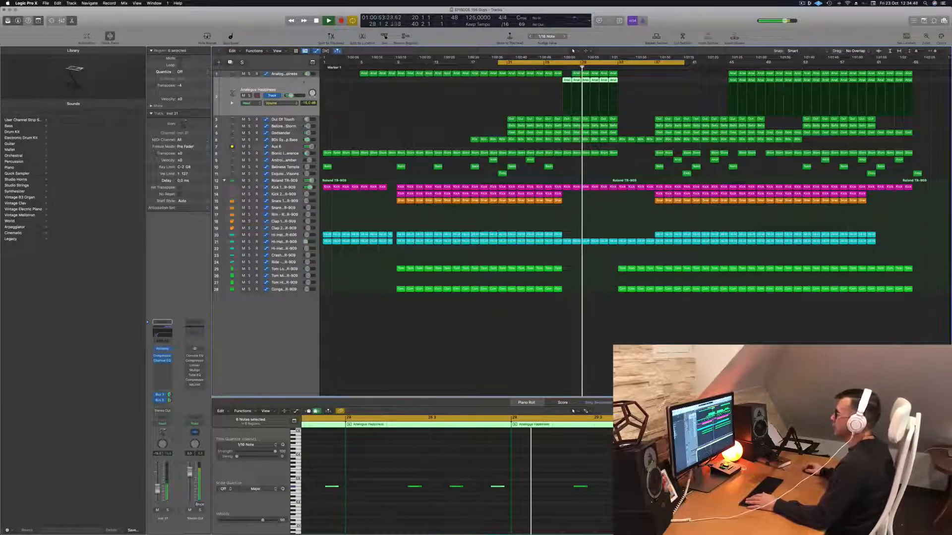
click(563, 67)
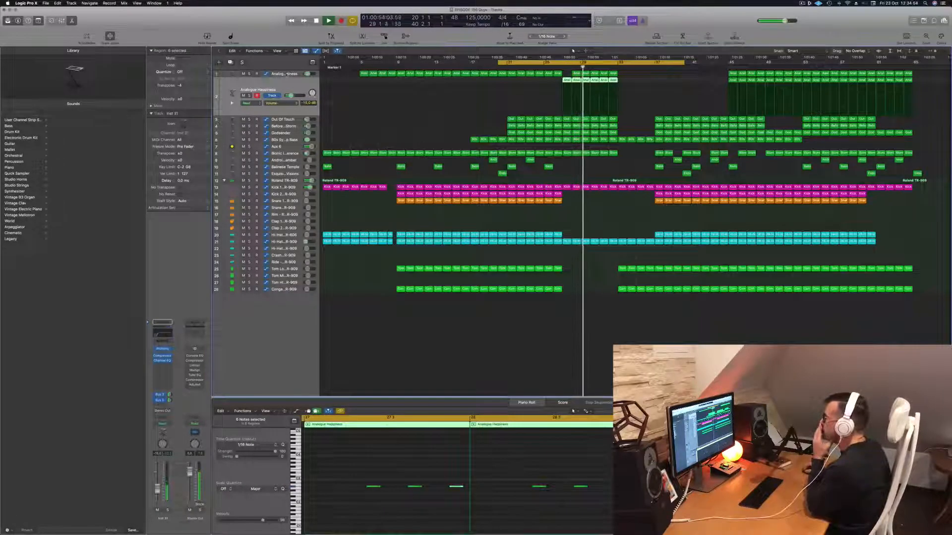
click(286, 75)
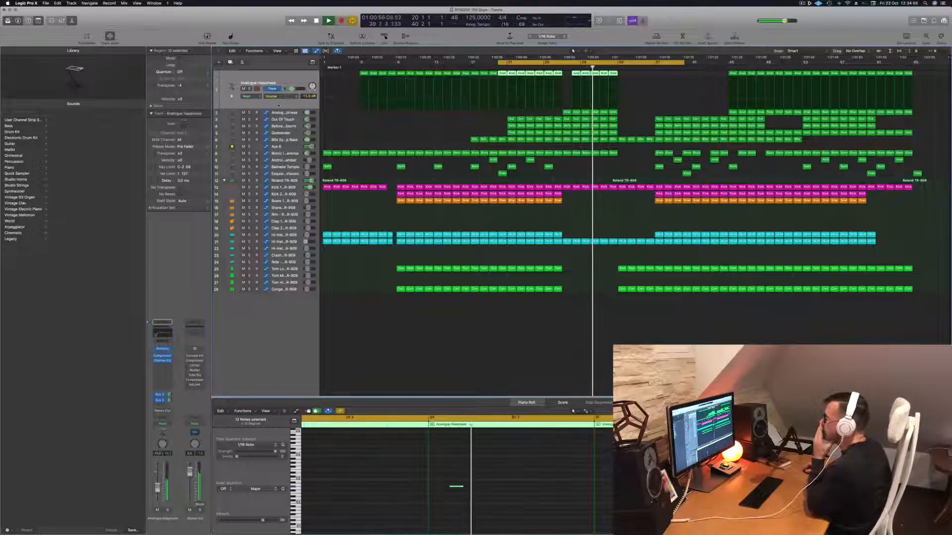
click(293, 113)
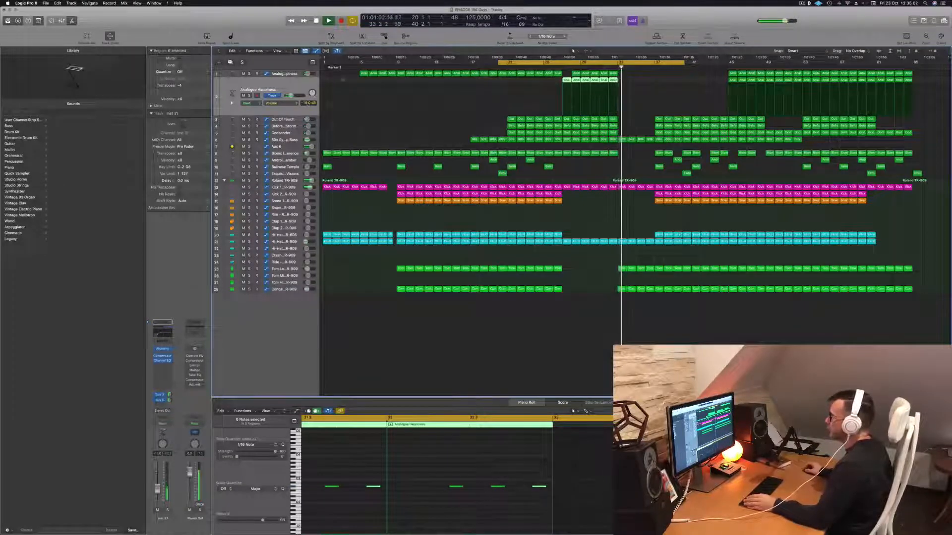
- Stop playback and duplicate the first Analogue Happiness track, undoing the stray volume automation drawn on the new track
key(space)
click(287, 76)
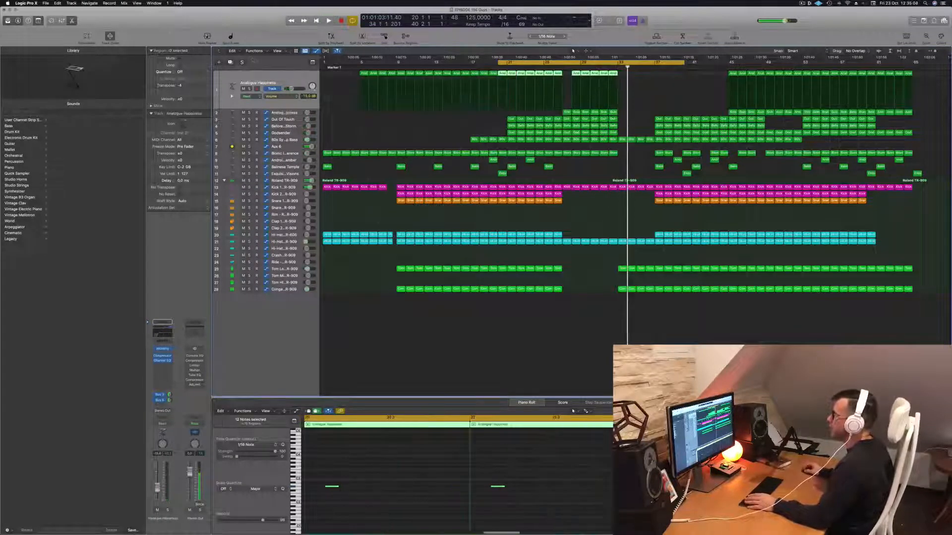
key(super+d)
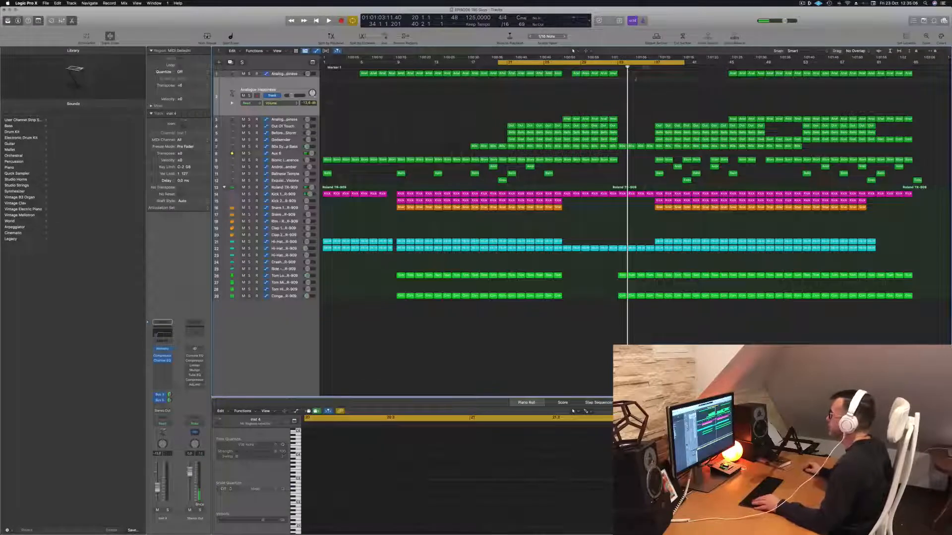
drag(376, 106, 400, 105)
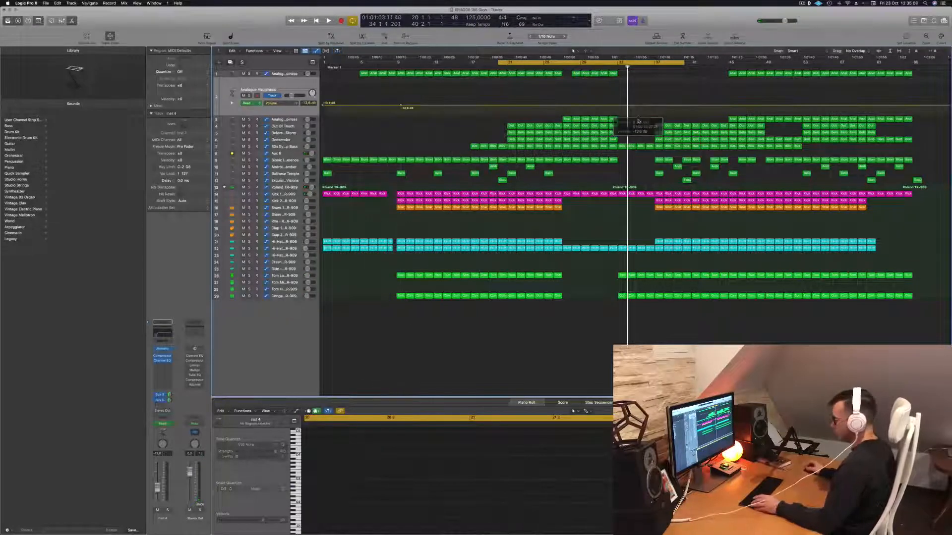
key(super+z)
- Copy the Analogue Happiness regions at bars 27–32 onto the new track, mute their source track, and play from bar 27
drag(559, 120, 566, 97)
click(243, 120)
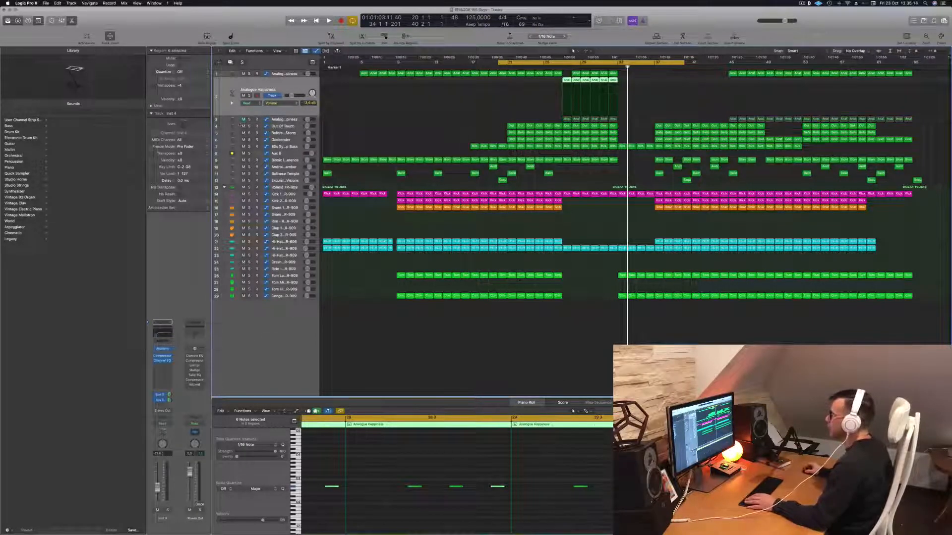
key(space)
click(563, 67)
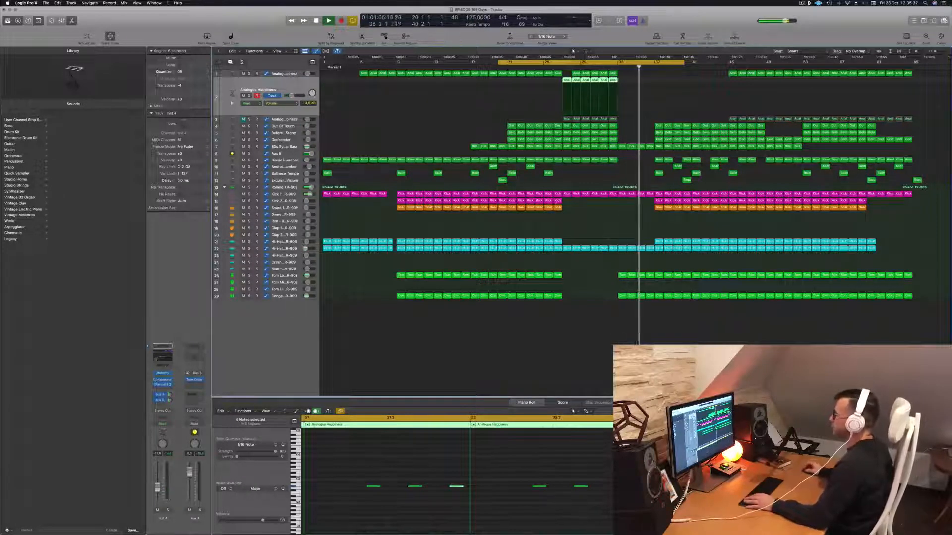
- Select the 80s Synth Pop Bass track to view its automation and deselect its regions
click(284, 146)
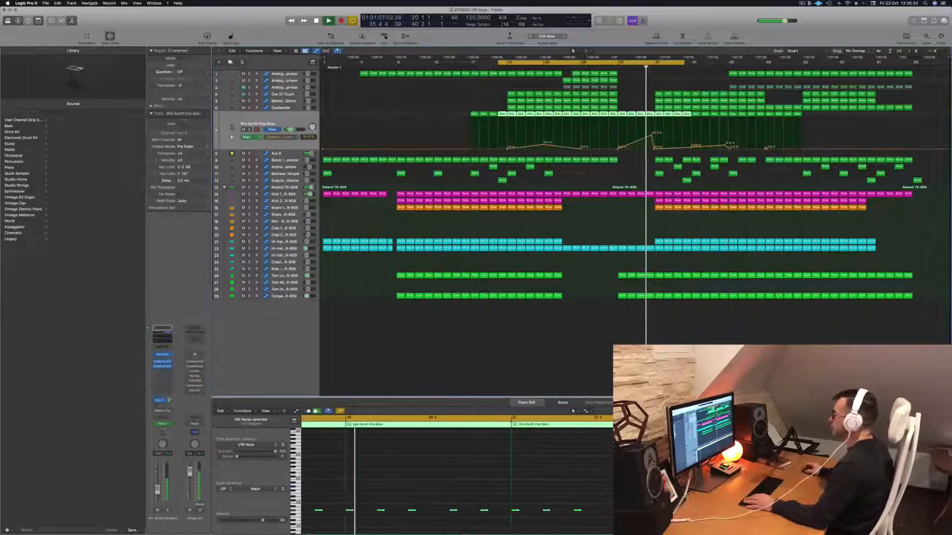
click(625, 184)
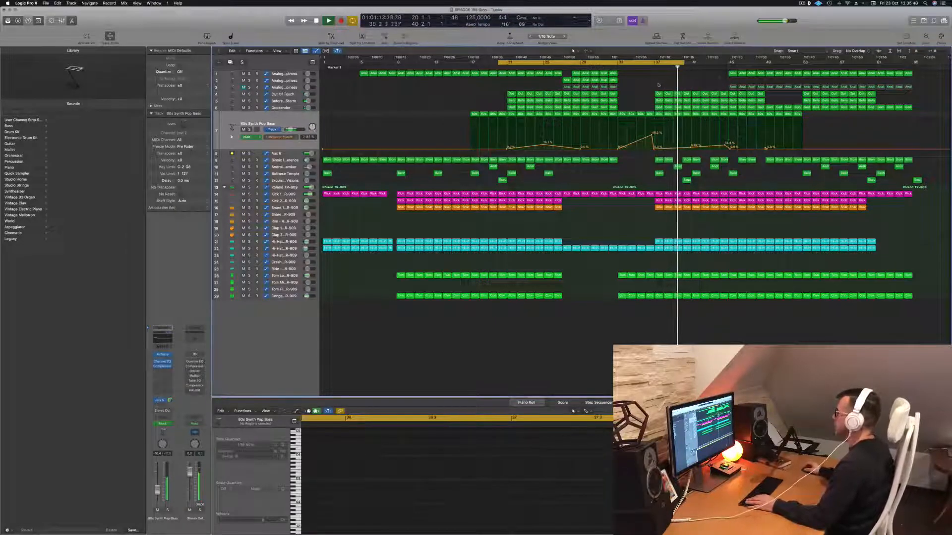
- Stop playback, extend the cycle start back to bar 1, and audition the very beginning of the song
key(space)
drag(497, 62, 323, 72)
key(space)
key(space)
key(space)
key(space)
key(space)
key(space)
key(space)
key(space)
key(space)
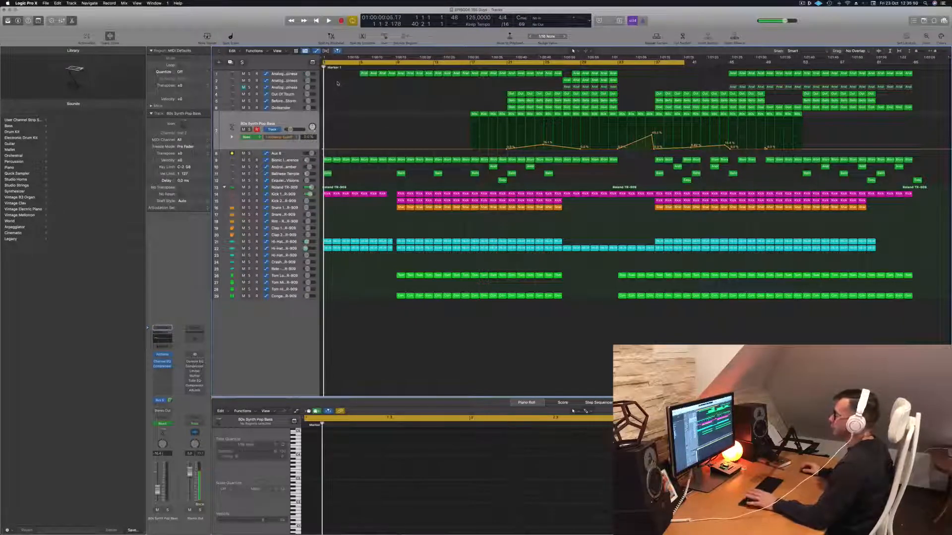
- Shorten the cycle to end at bar 5, repeat that section three times, play it, and deselect the copied regions
drag(686, 63, 361, 62)
click(801, 4)
click(717, 19)
key(space)
key(space)
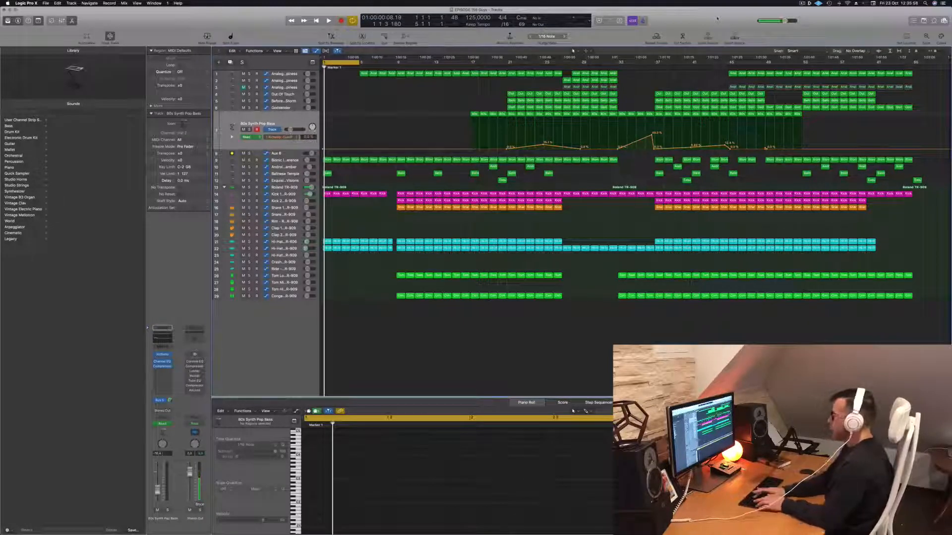
key(ctrl+super+r)
key(ctrl+super+r)
key(ctrl+super+r)
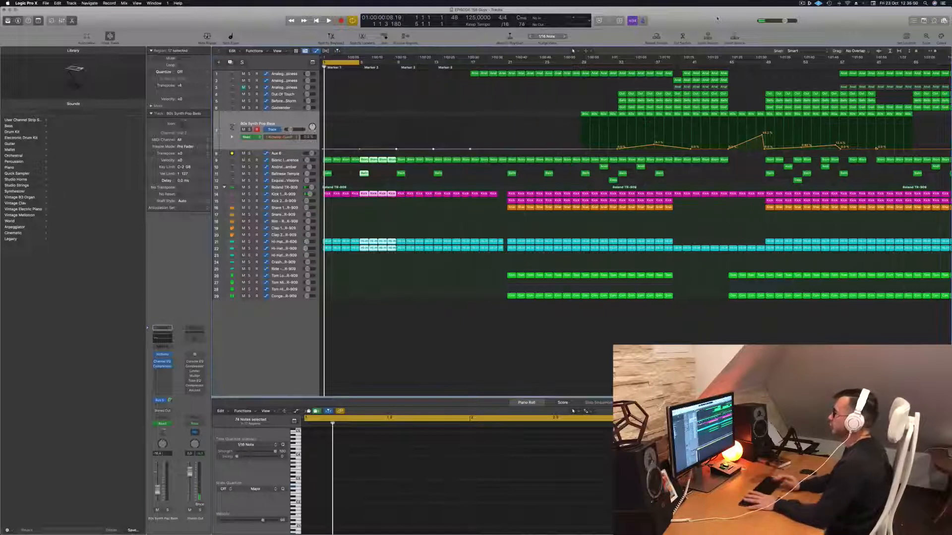
key(space)
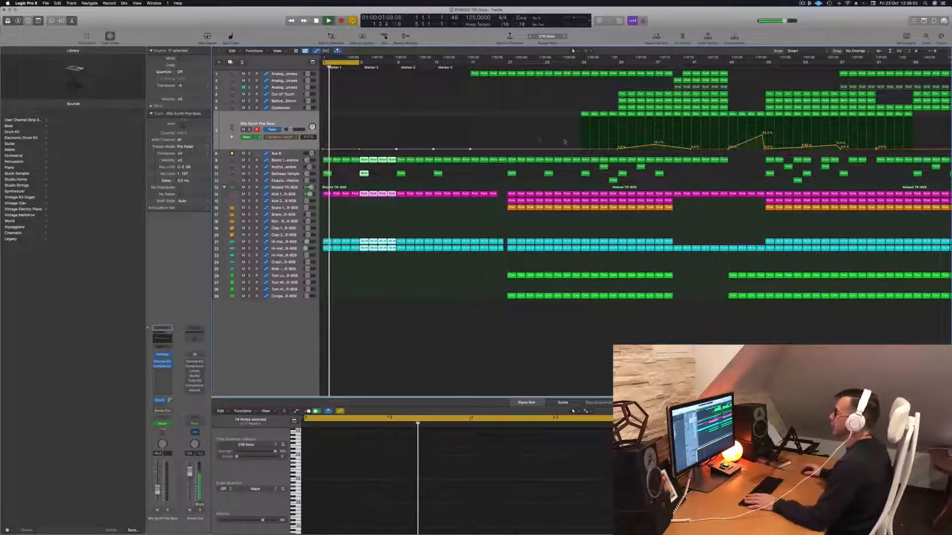
click(419, 93)
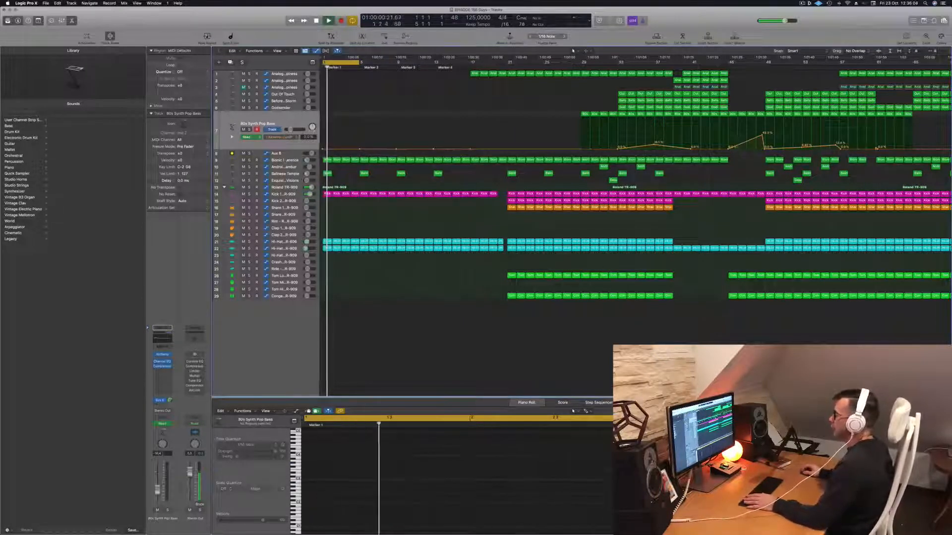
- Select the Bionic Interference track, extend the cycle end to bar 9, and delete the track's region at bar 8
click(285, 160)
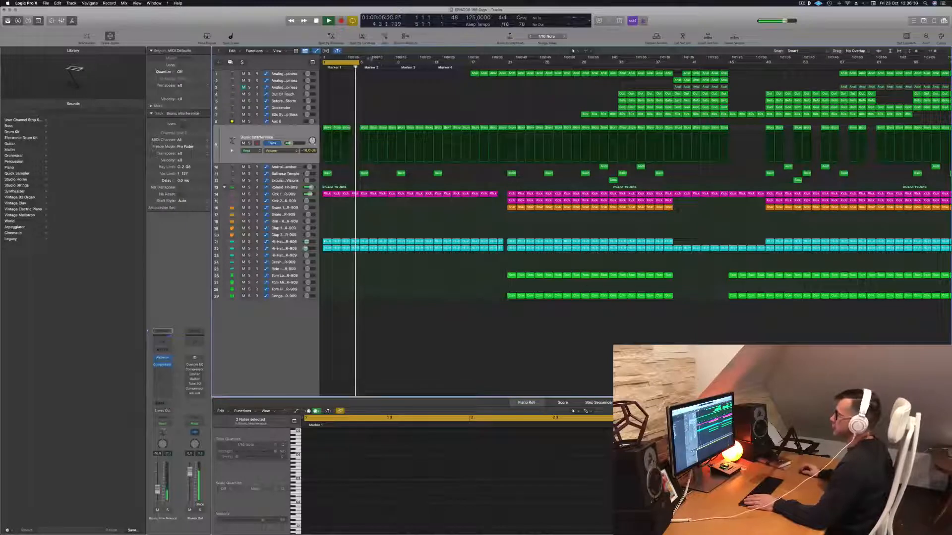
drag(360, 61, 397, 64)
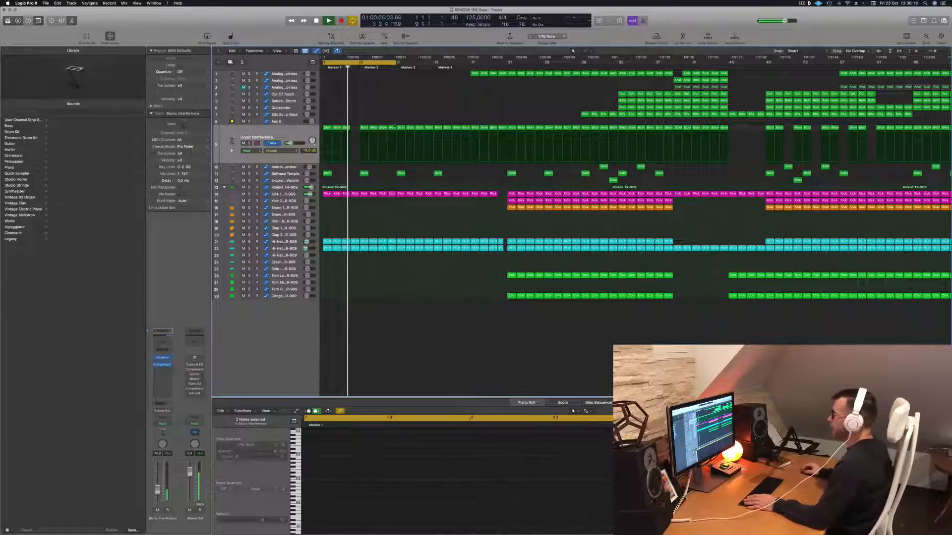
click(392, 128)
key(Delete)
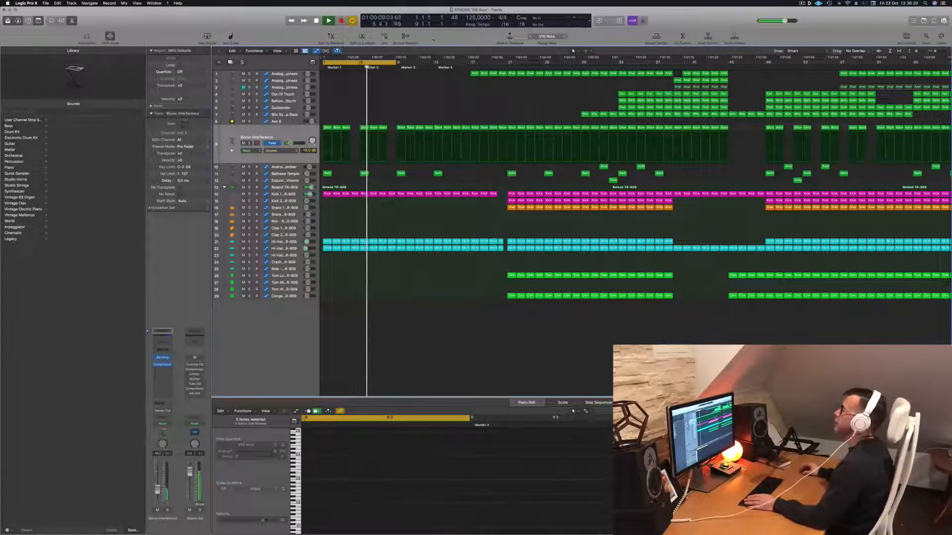
- Extend the cycle end to bar 17, play from the beginning, and select the second closed hi-hat track
drag(397, 63, 470, 63)
key(Return)
key(space)
click(283, 249)
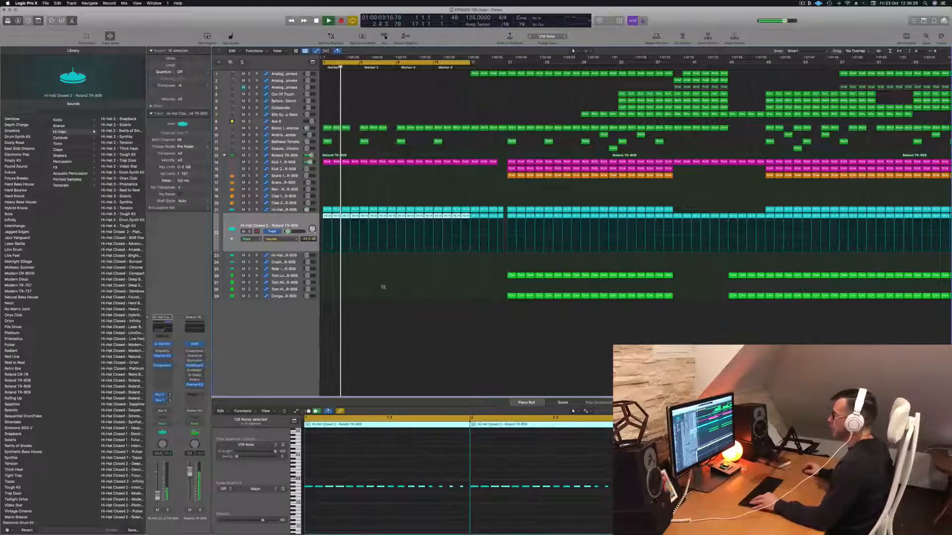
- Delete the Bionic Interference region at bar 12, restart playback, and select the Balinese Temple region at bar 5
scroll(383, 287, left, 3)
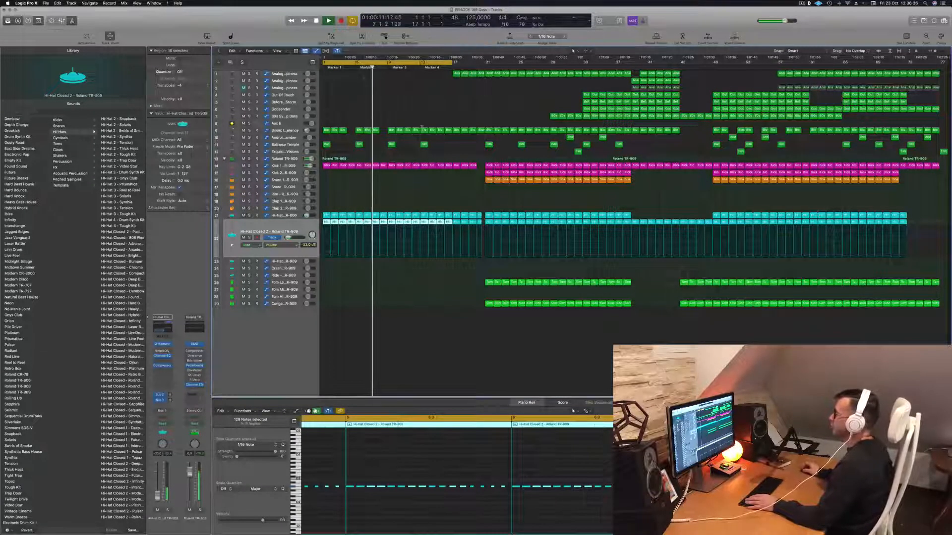
click(415, 131)
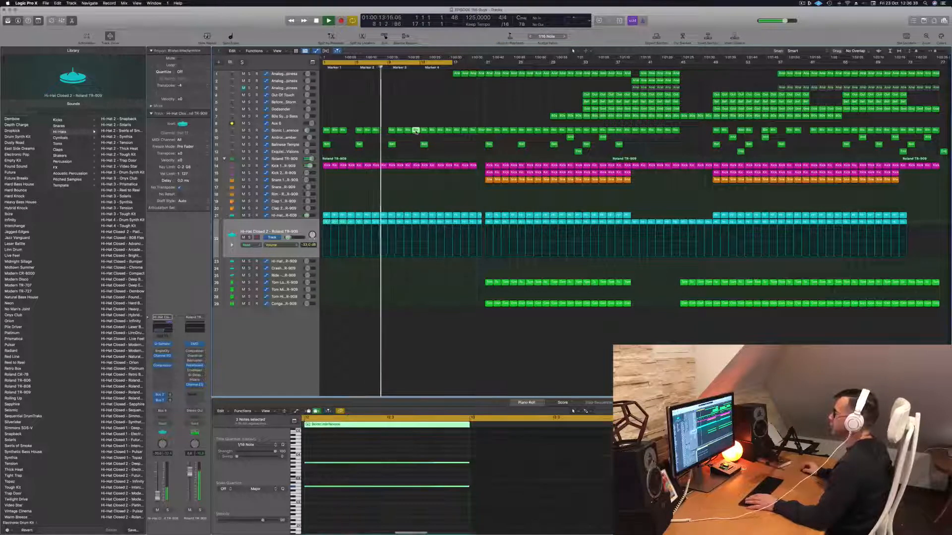
key(Delete)
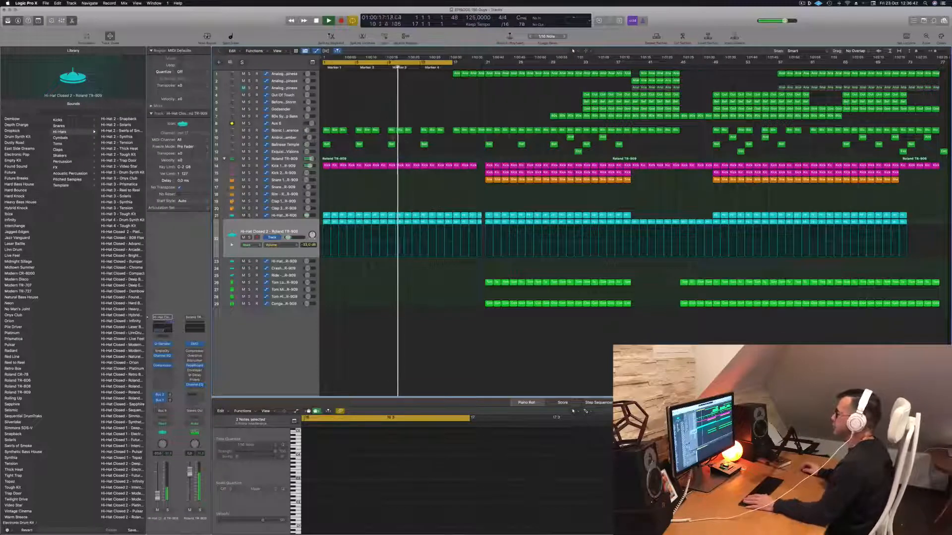
key(Return)
click(359, 144)
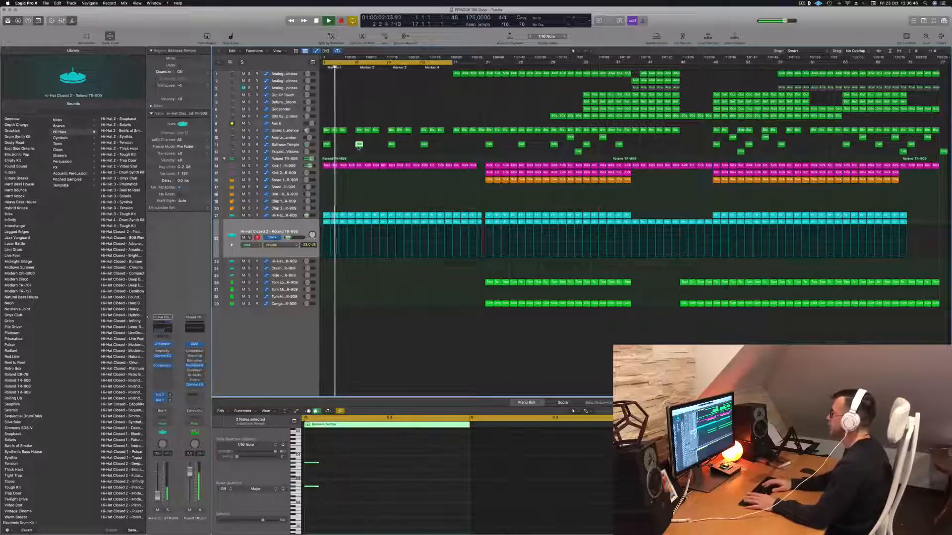
- Copy the first Analogue Happiness region on the top track to bars 8, 12 and 16, and clear the selection
click(456, 74)
drag(456, 74, 417, 76)
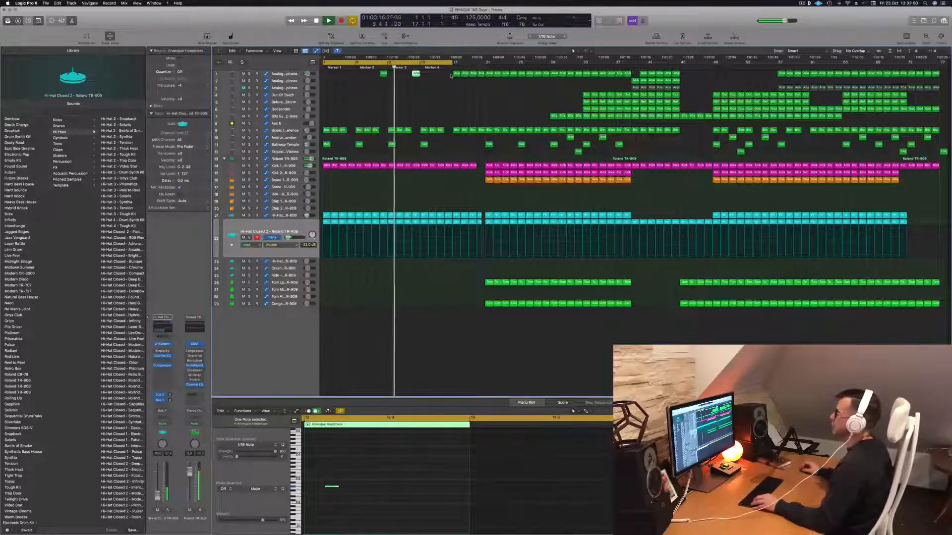
click(430, 84)
click(416, 74)
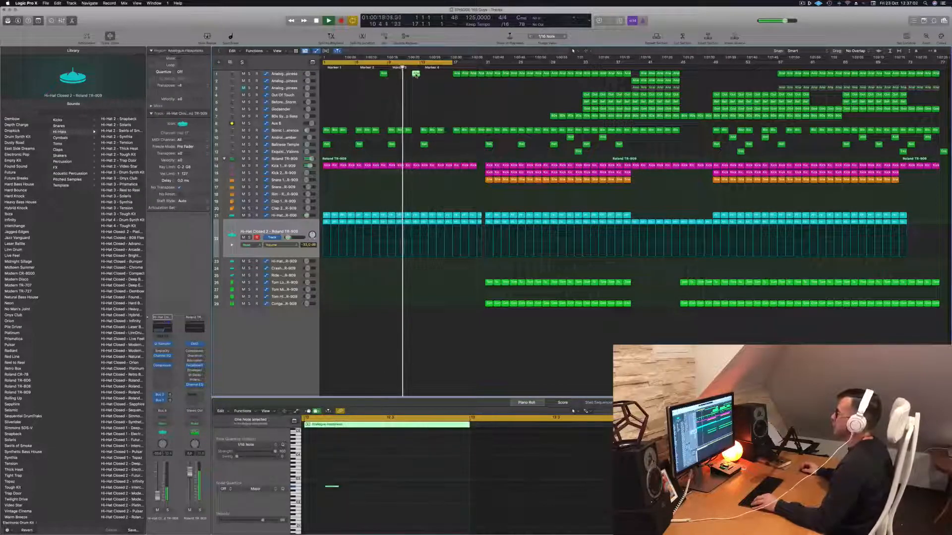
drag(416, 75, 449, 75)
click(422, 104)
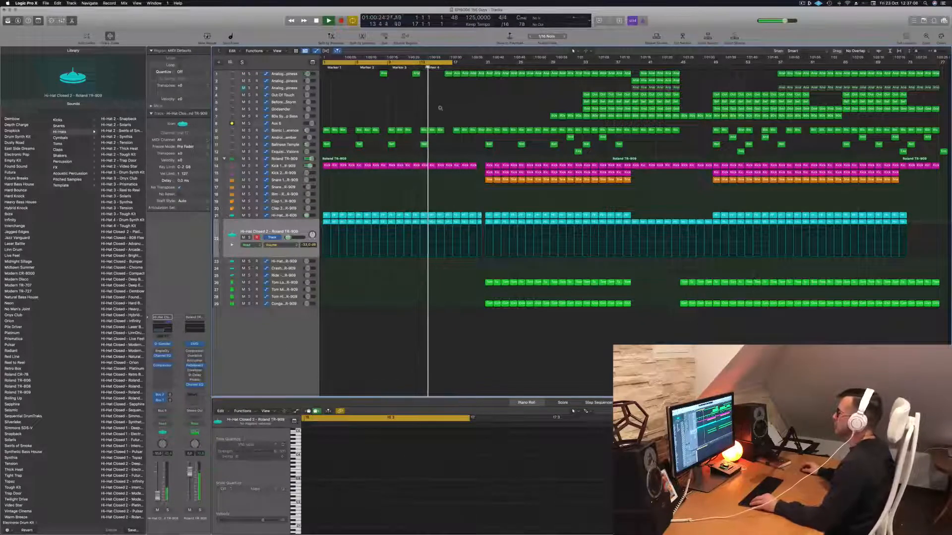
- Move the cycle range to bars 17–21, start playback there, and repeat that four-bar section across all tracks
scroll(440, 107, down, 1)
scroll(440, 108, up, 2)
scroll(440, 108, up, 1)
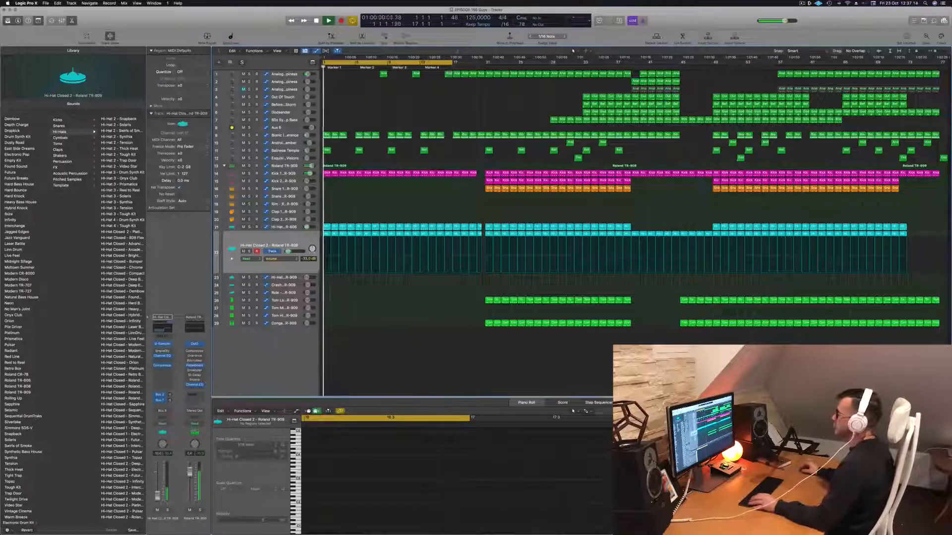
key(space)
drag(413, 62, 477, 69)
key(space)
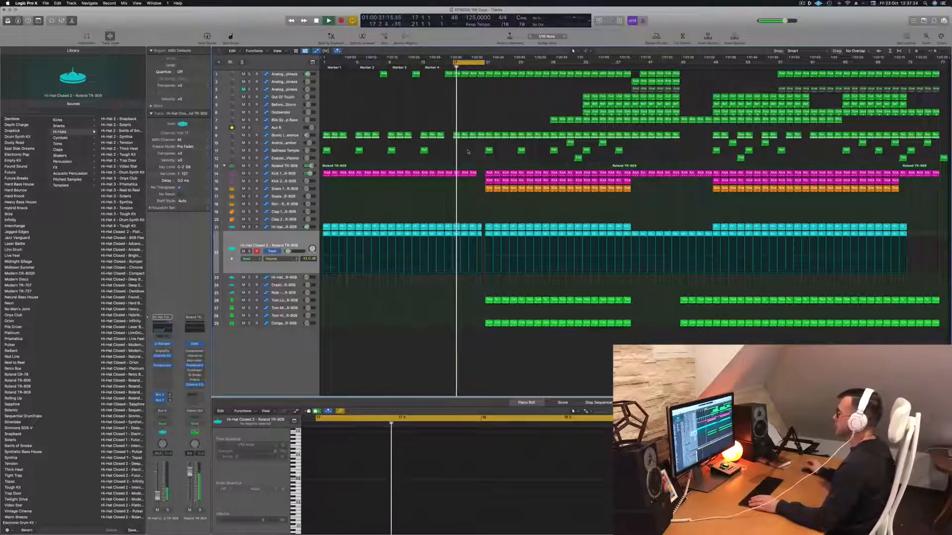
key(ctrl+super+r)
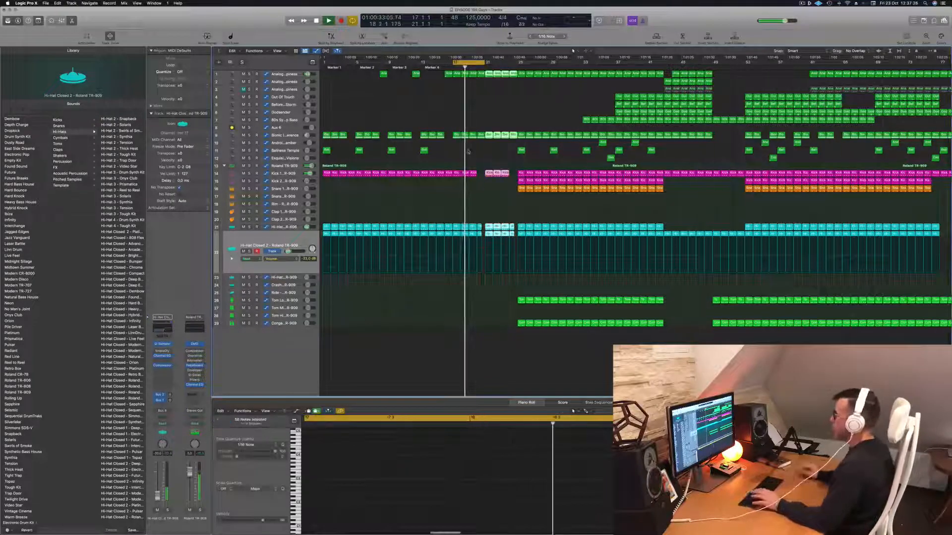
- Copy the Kick 1 region at bar 19 into the gap at bar 20
click(472, 173)
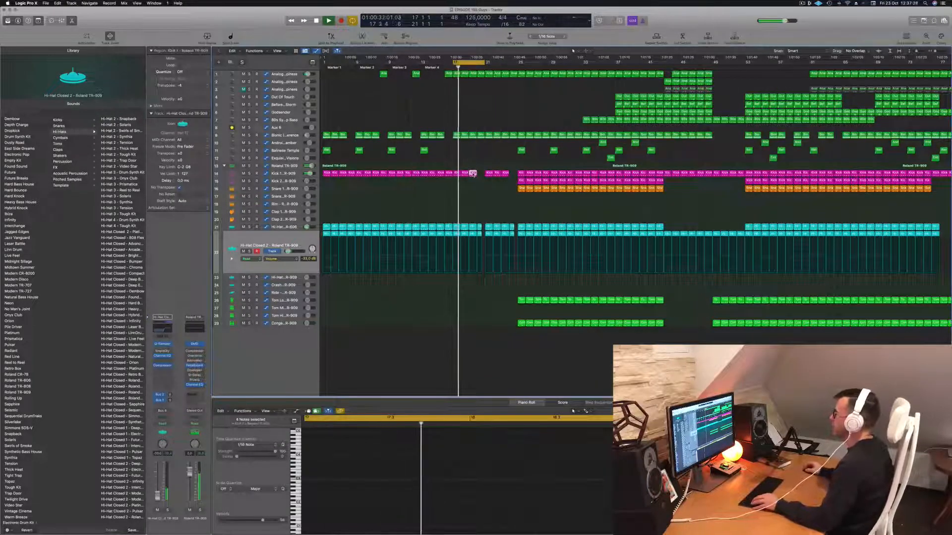
key(super+Right)
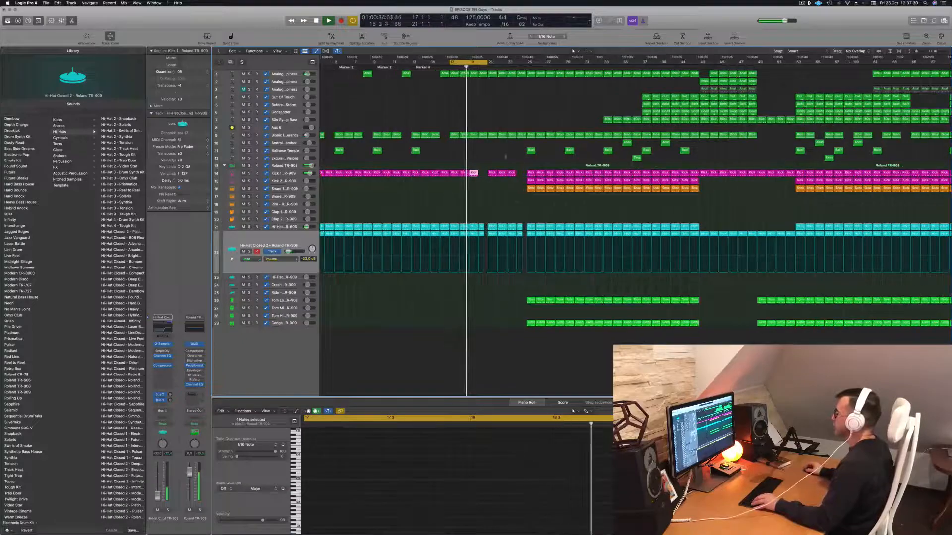
key(super+Left)
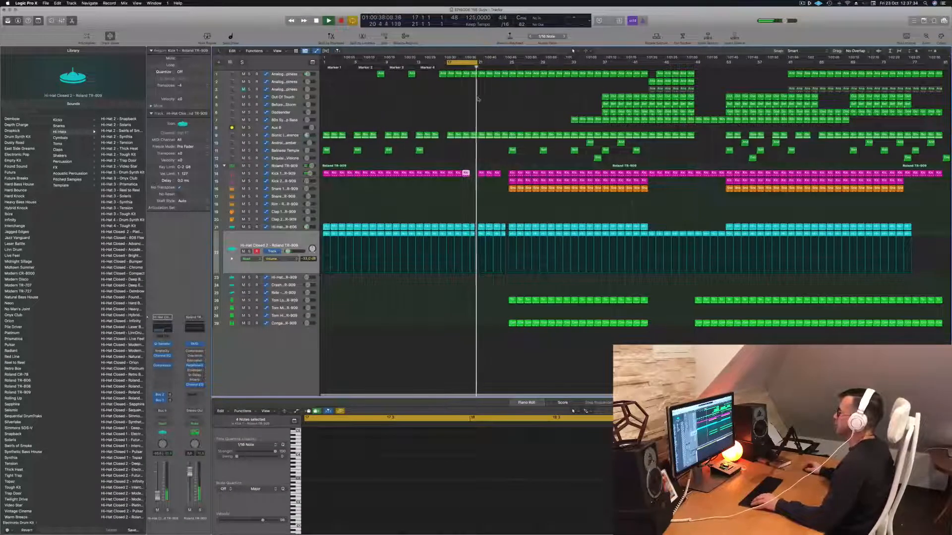
key(super+Right)
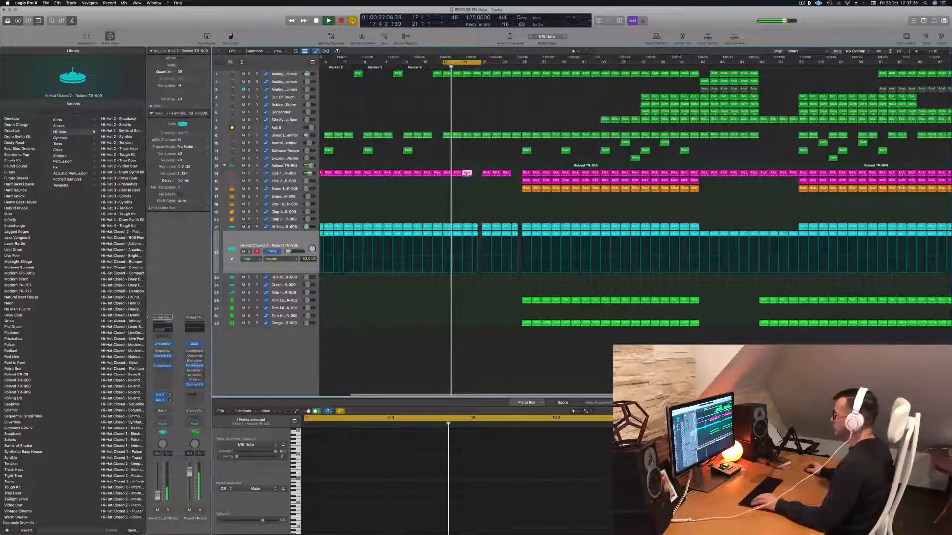
drag(467, 174, 477, 175)
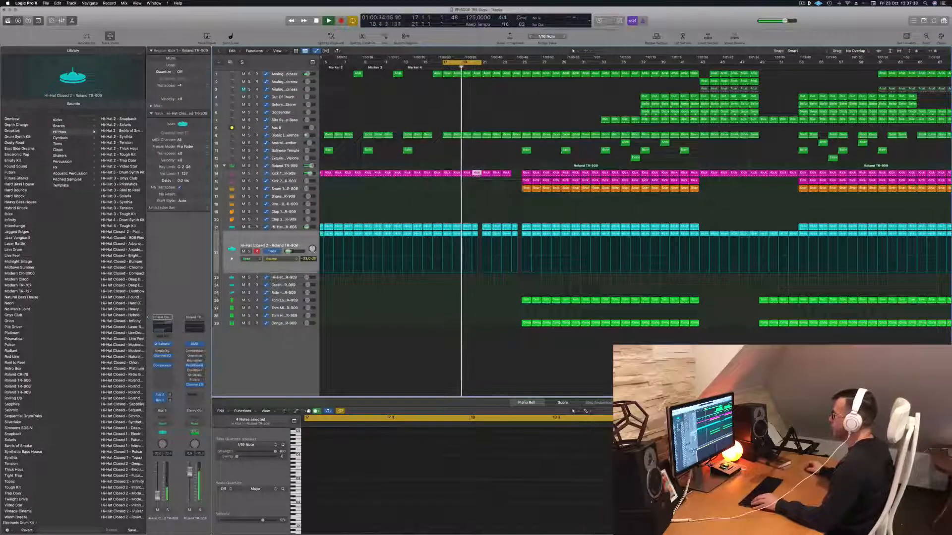
- Extend the cycle end to bar 25 and listen to the lengthened section from bar 17
drag(483, 60, 524, 60)
key(super+Left)
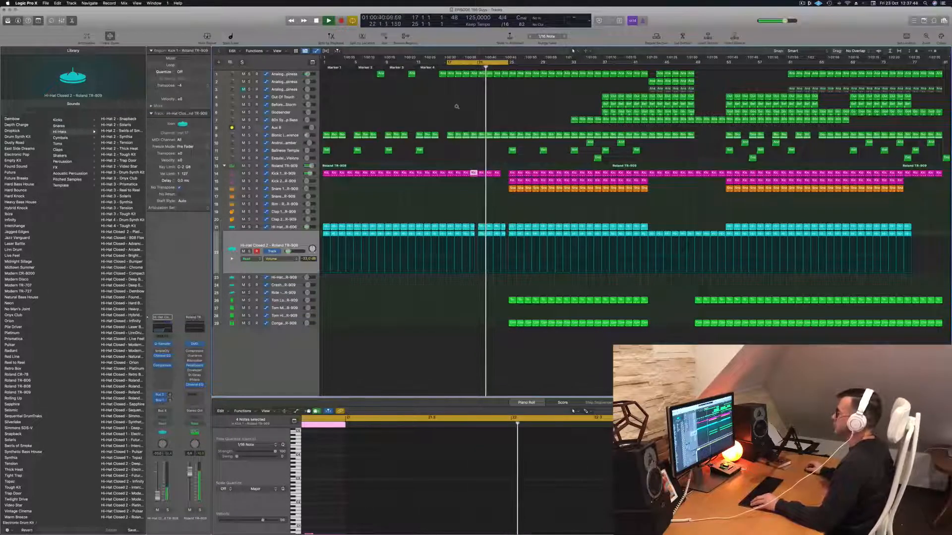
key(super+Right)
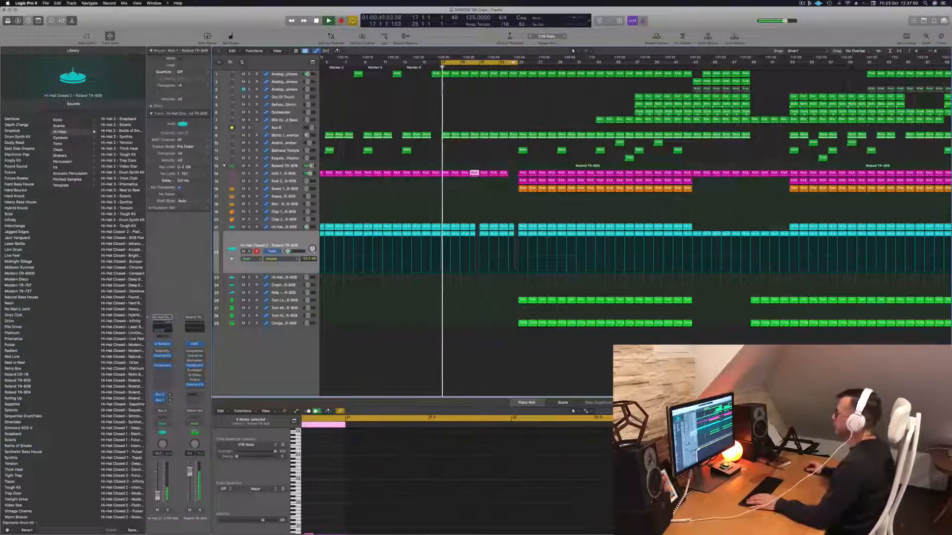
- Move the cycle range to bars 25–33, repeat that eight-bar section across all tracks, and clear the selection
drag(513, 63, 590, 63)
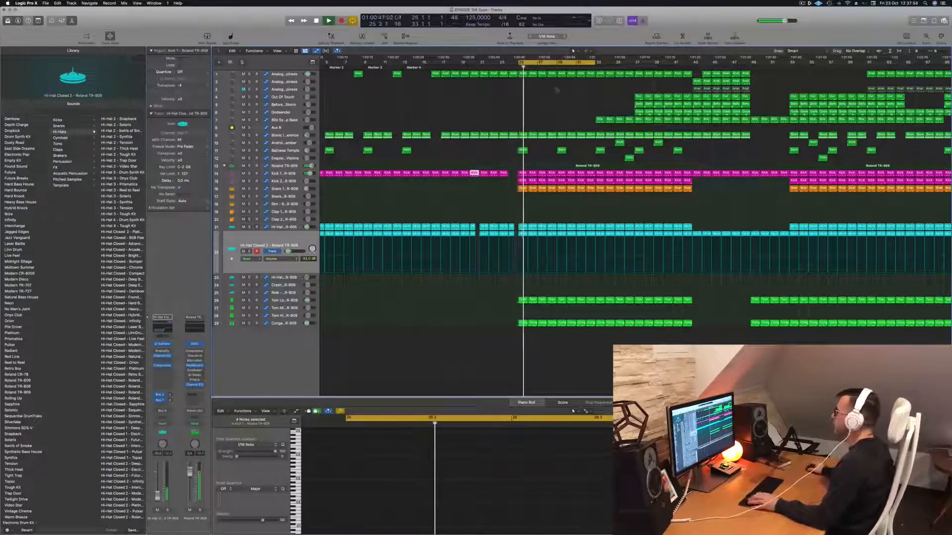
scroll(545, 93, down, 5)
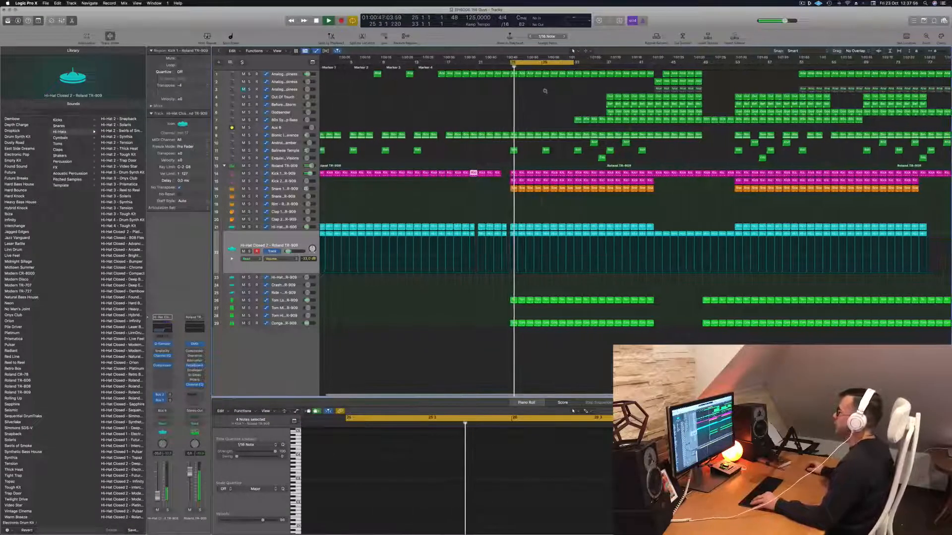
key(space)
key(ctrl+super+r)
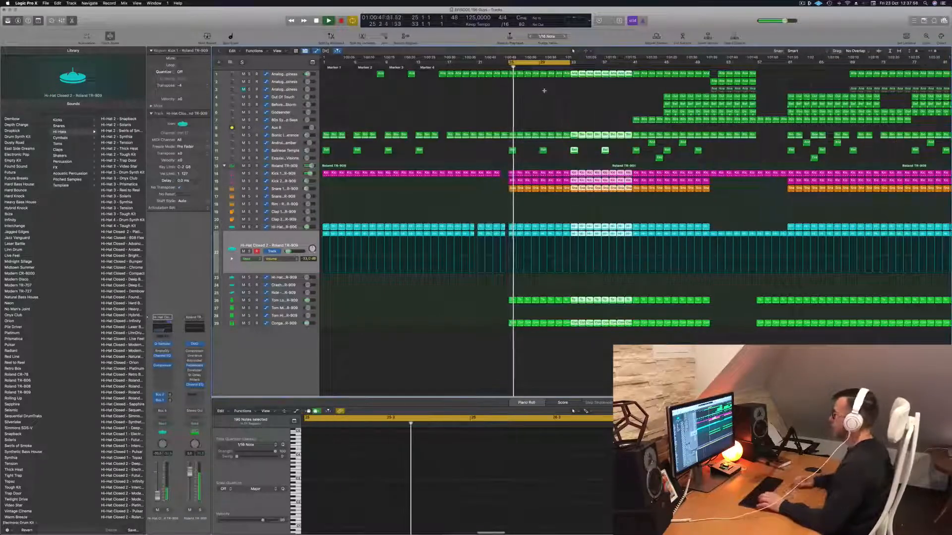
click(543, 97)
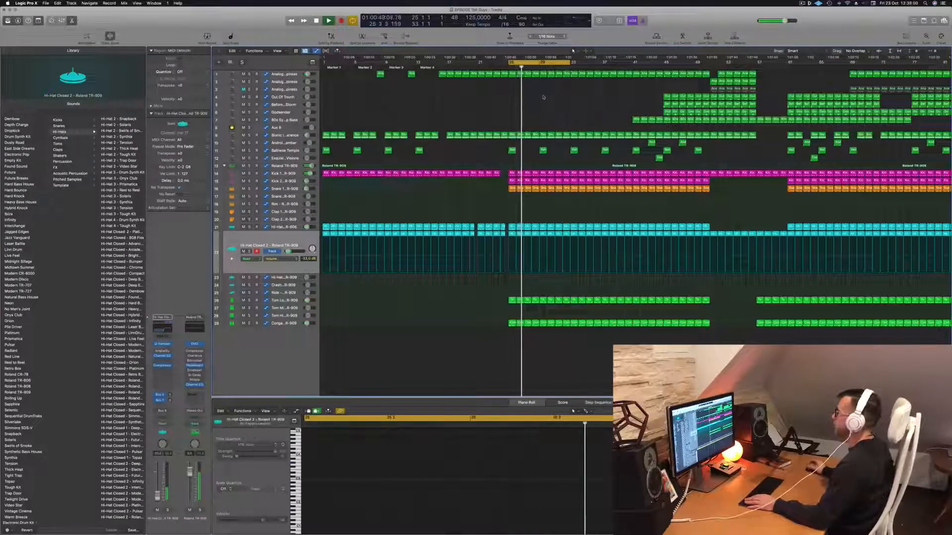
- Select the Kick 1 track and move the eight-bar cycle range to start at bar 41 and end at bar 49
scroll(544, 102, down, 2)
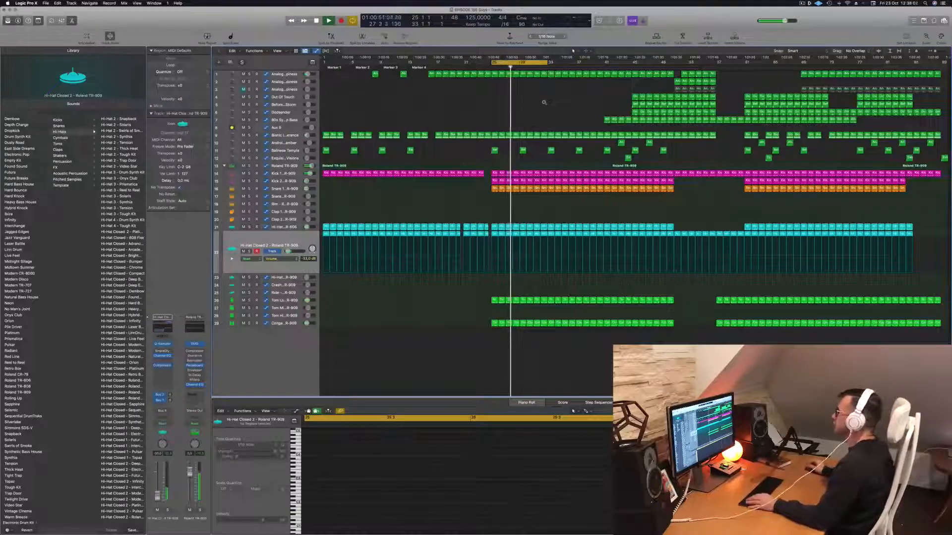
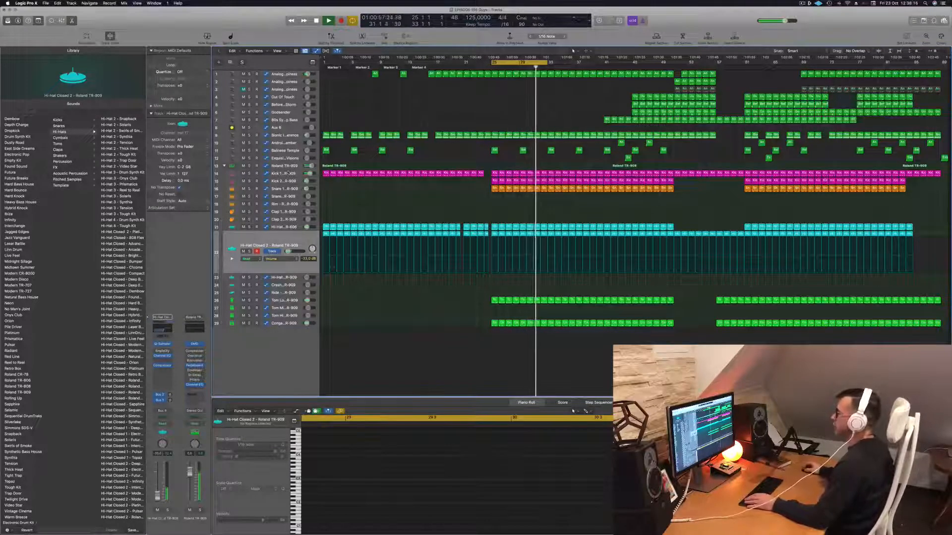
click(284, 175)
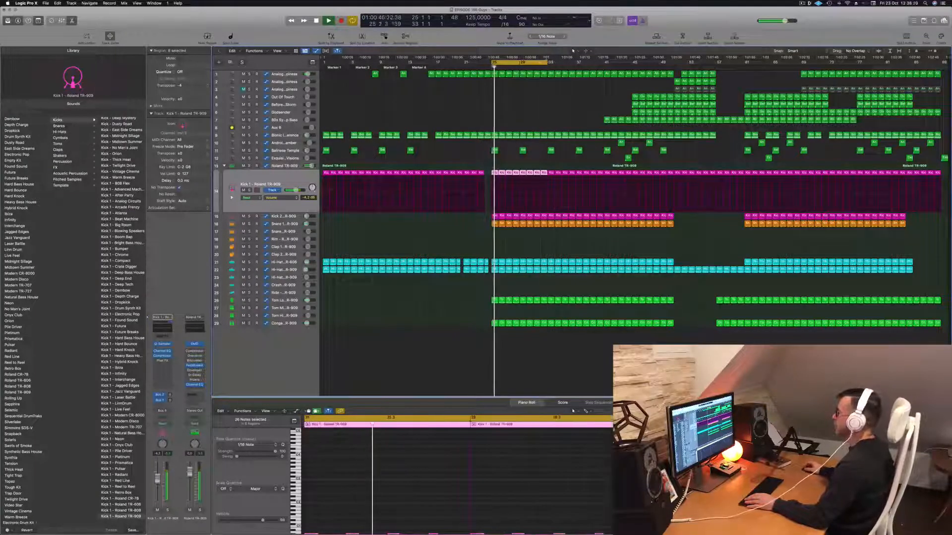
drag(543, 63, 597, 63)
click(540, 69)
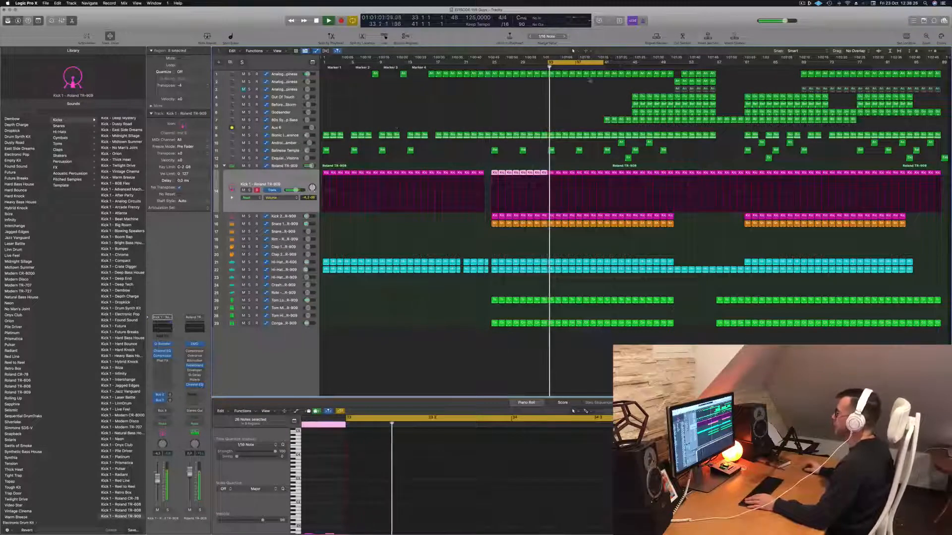
click(589, 68)
drag(597, 63, 651, 62)
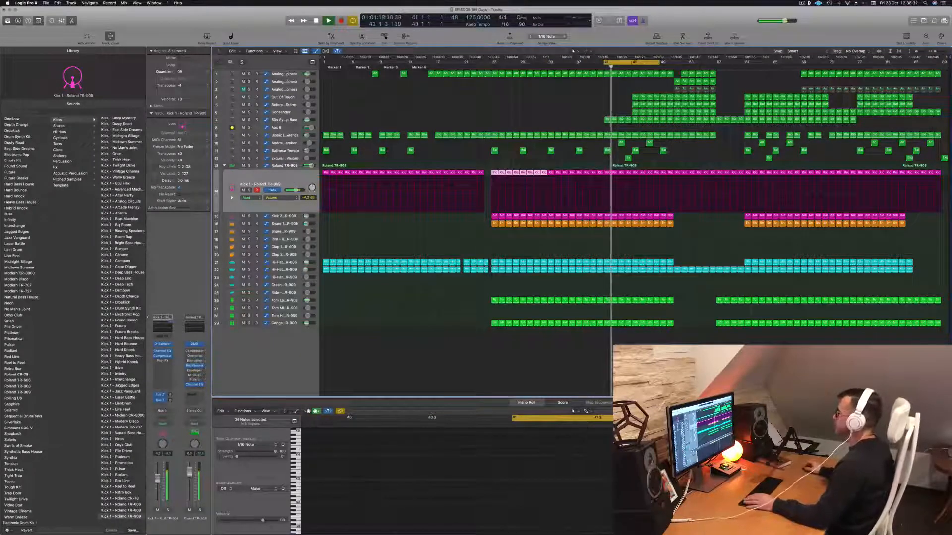
- Delete the regions on track 9 from bar 41 up to bar 45
click(607, 134)
key(Delete)
drag(609, 133, 630, 136)
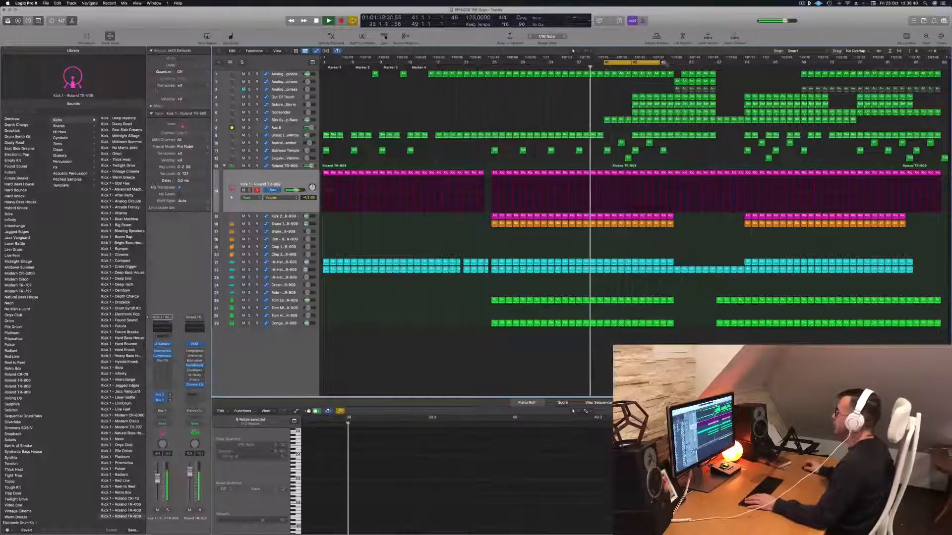
- Shorten the cycle range to bars 41 to 45 and clear the zigzag automation points after bar 41 on the aux track
drag(662, 62, 630, 66)
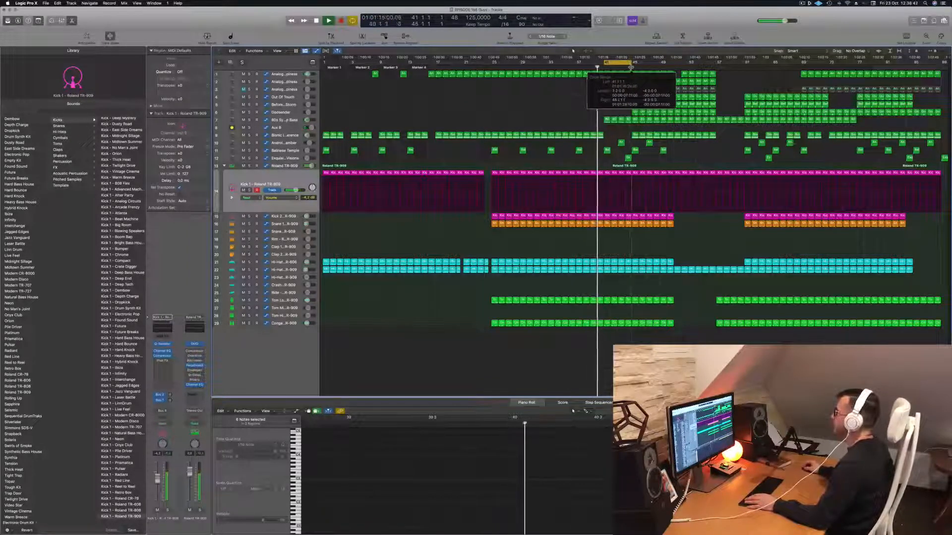
click(295, 129)
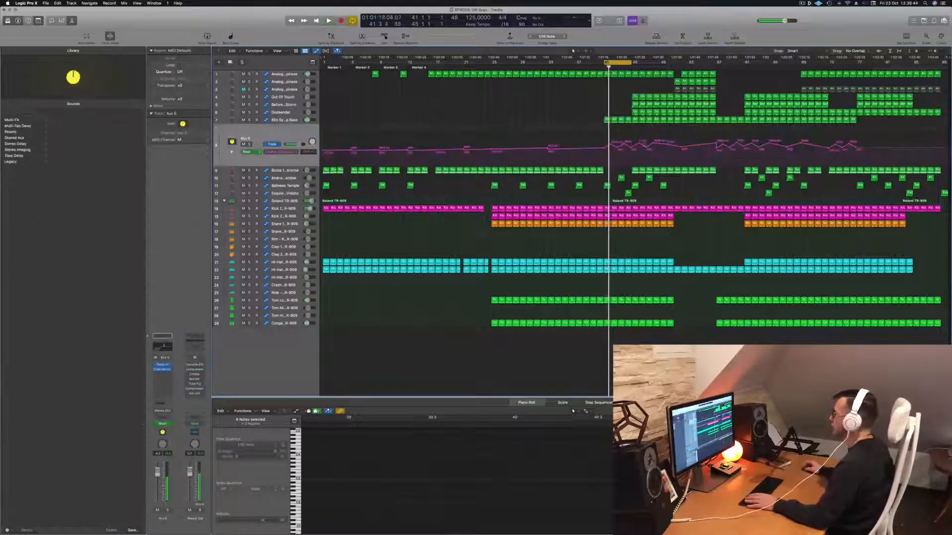
drag(655, 144, 605, 150)
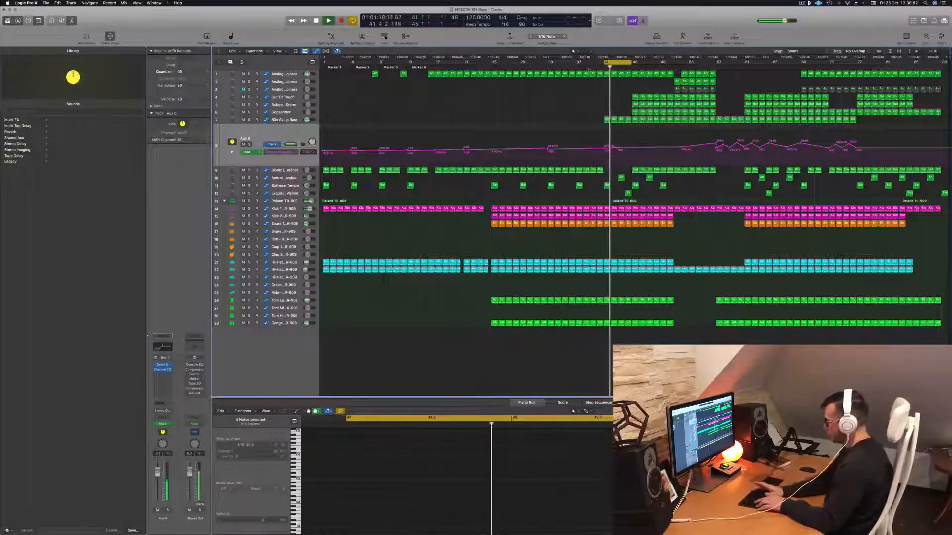
- Repeat the cycled section from bar 41 to 45 three times and remove the duplicated automation points on the aux track
key(ctrl+super+r)
key(ctrl+super+r)
key(ctrl+super+r)
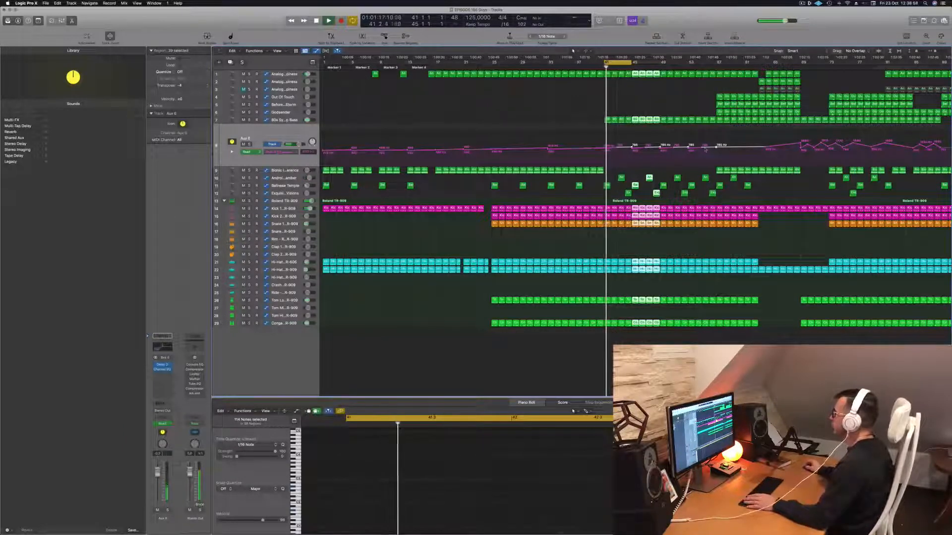
drag(716, 147, 604, 148)
key(space)
key(space)
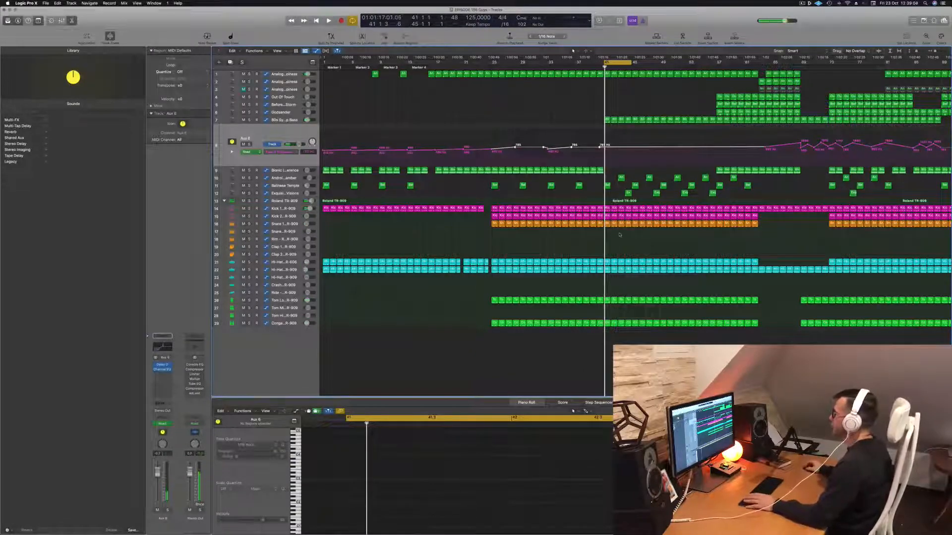
- Delete the Kick 2, Snare 1, hi-hat, tom and conga regions between bars 41 and 45
drag(629, 231, 610, 217)
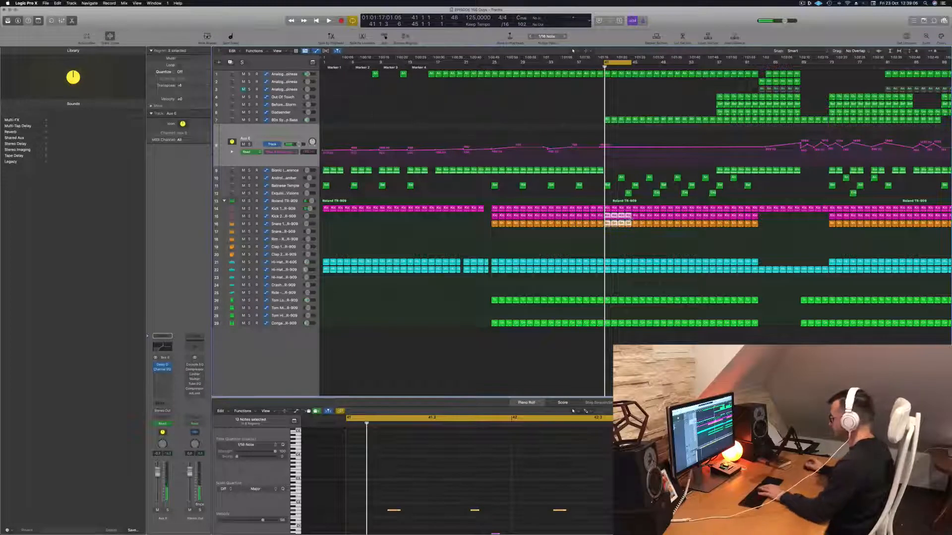
key(Delete)
drag(608, 254, 627, 334)
key(Delete)
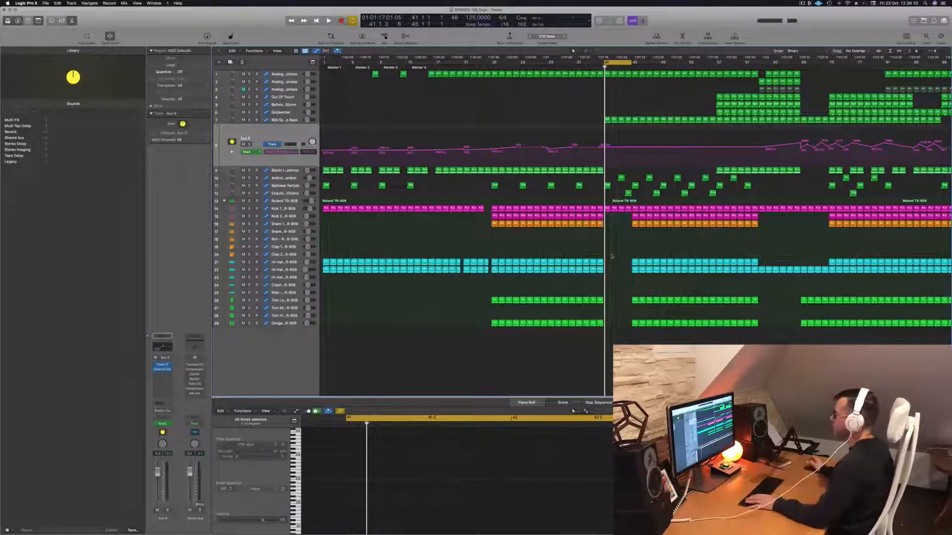
- Copy the last Hi-Hat Closed 2 region before bar 41 to bar 41 and delete all its notes except the first
key(space)
key(super+Left)
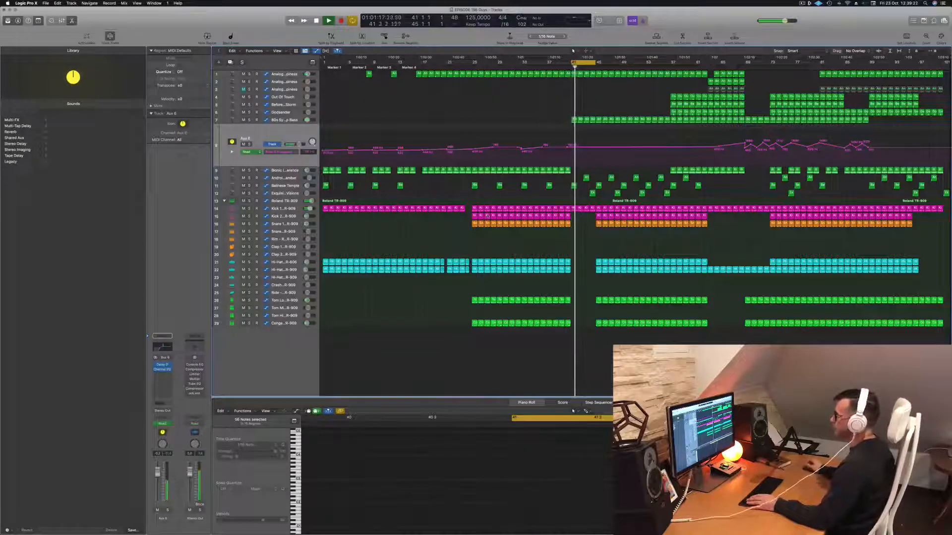
click(568, 270)
drag(569, 280, 574, 278)
drag(521, 479, 613, 495)
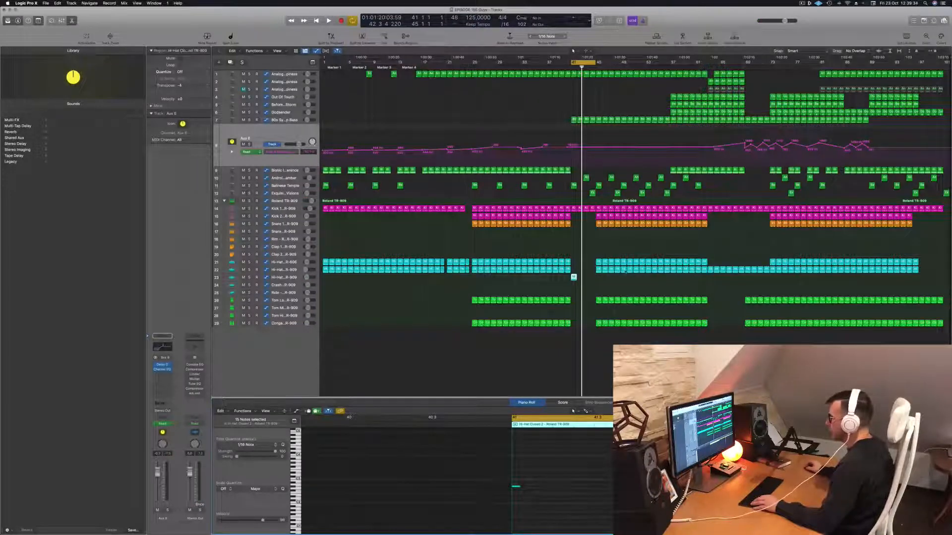
- Move the single-note region to the Crash track at bar 41 and lengthen its note to nearly half a bar
drag(574, 278, 574, 285)
key(space)
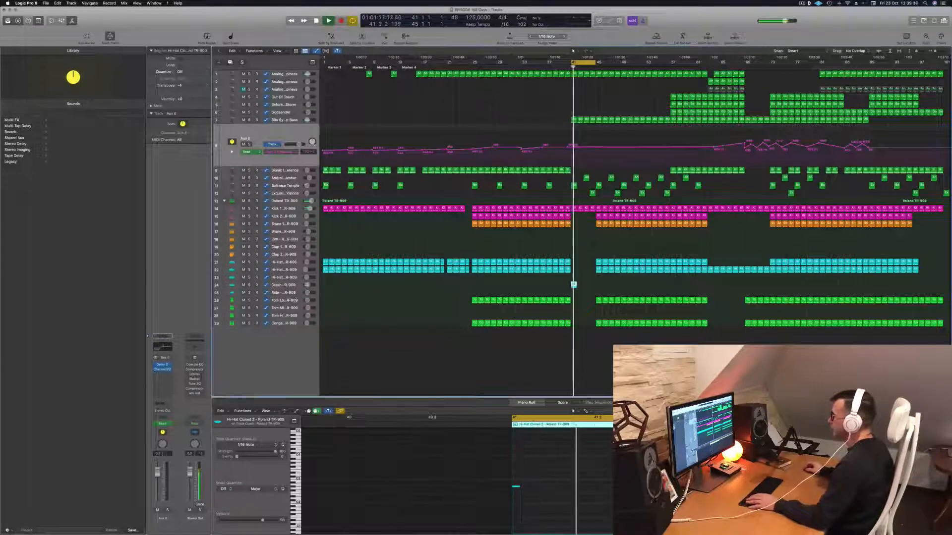
click(288, 285)
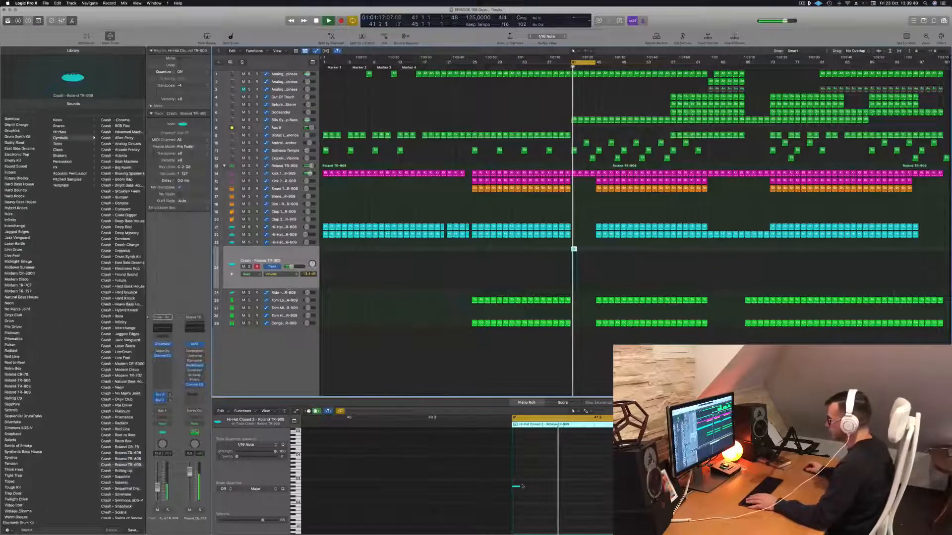
drag(519, 488, 590, 492)
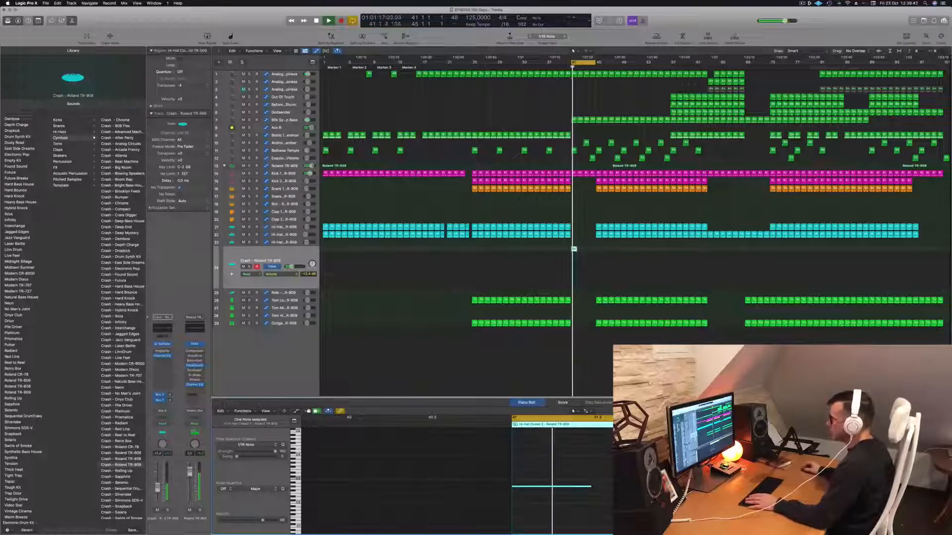
key(space)
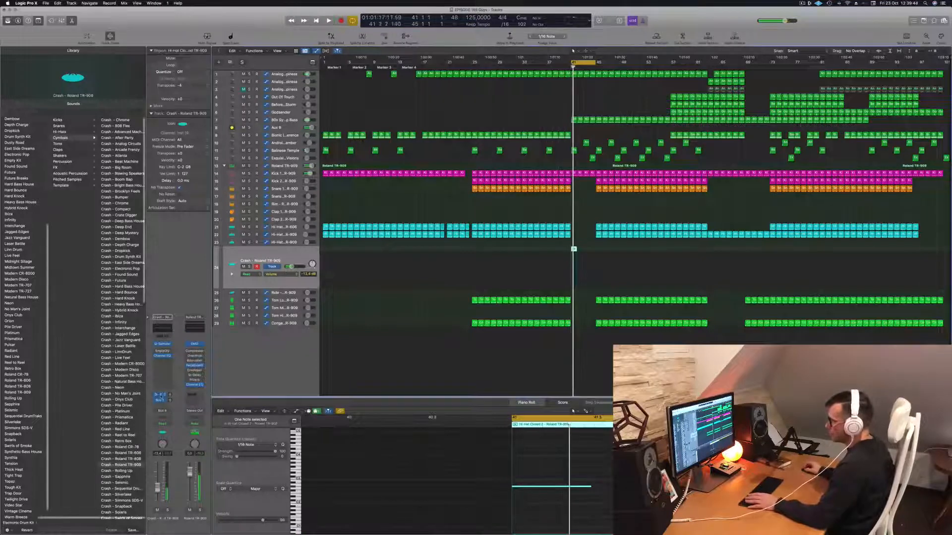
- Add two more bus sends to the Crash channel, routed to Aux 4 and Aux 5
click(160, 418)
mouse_move(160, 414)
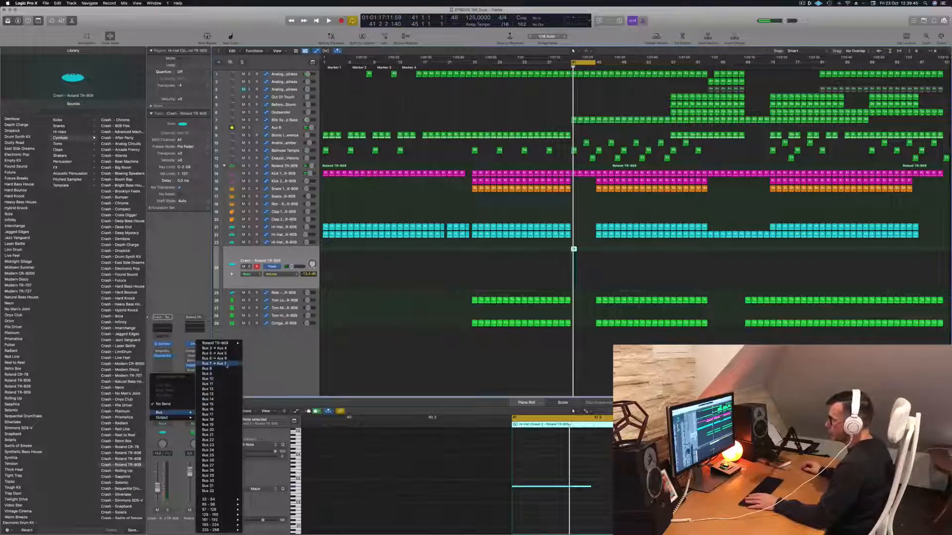
click(226, 349)
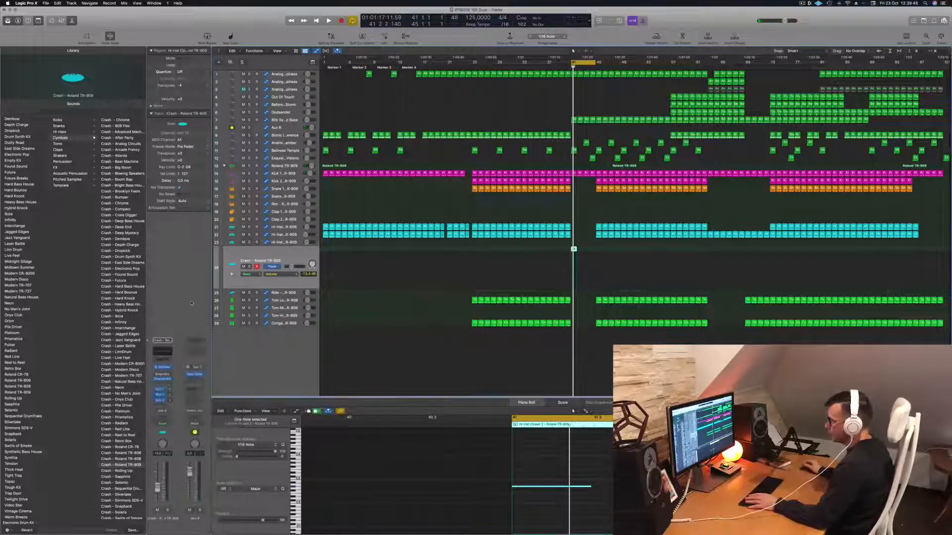
click(163, 405)
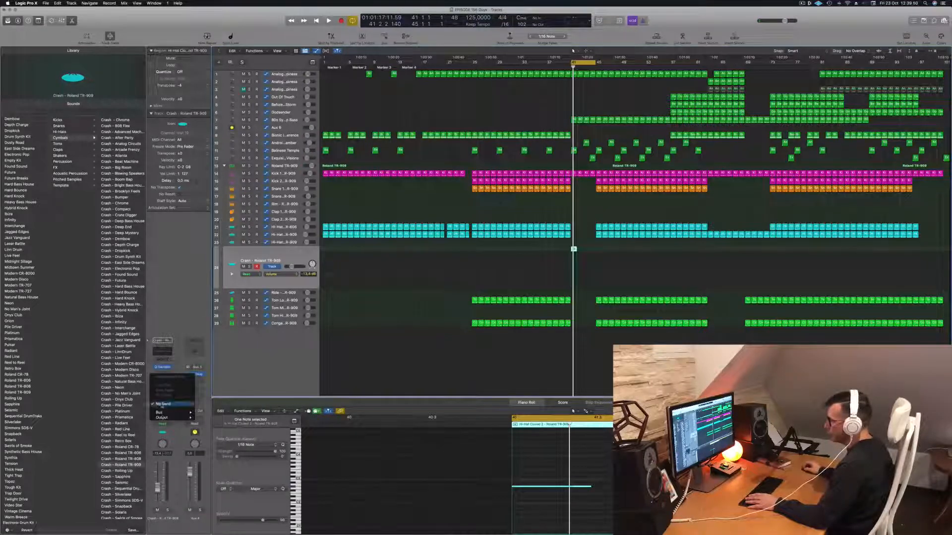
mouse_move(167, 415)
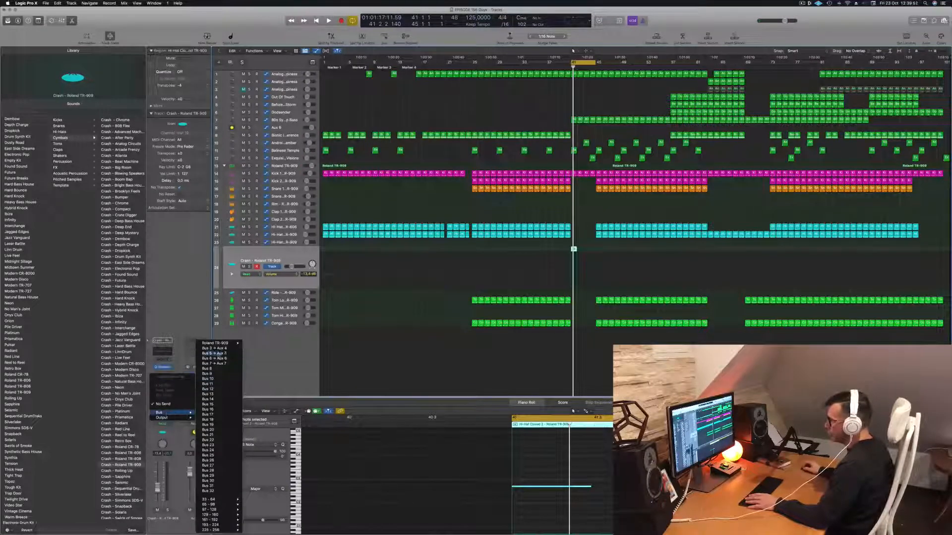
click(215, 353)
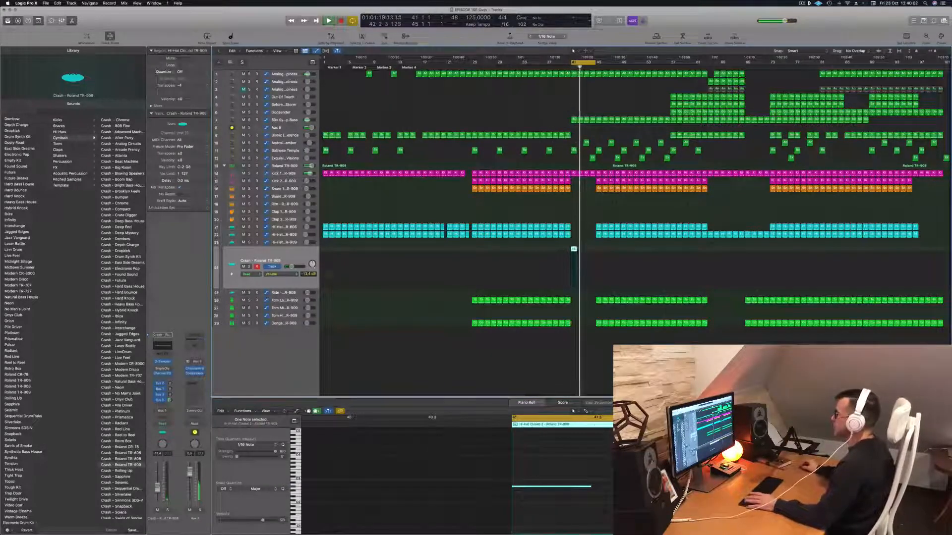
- Play the transition into bar 41 and inspect the last Kick 1 region before it and the crash region
click(544, 67)
key(super+Right)
key(super+Right)
key(super+Right)
key(super+Right)
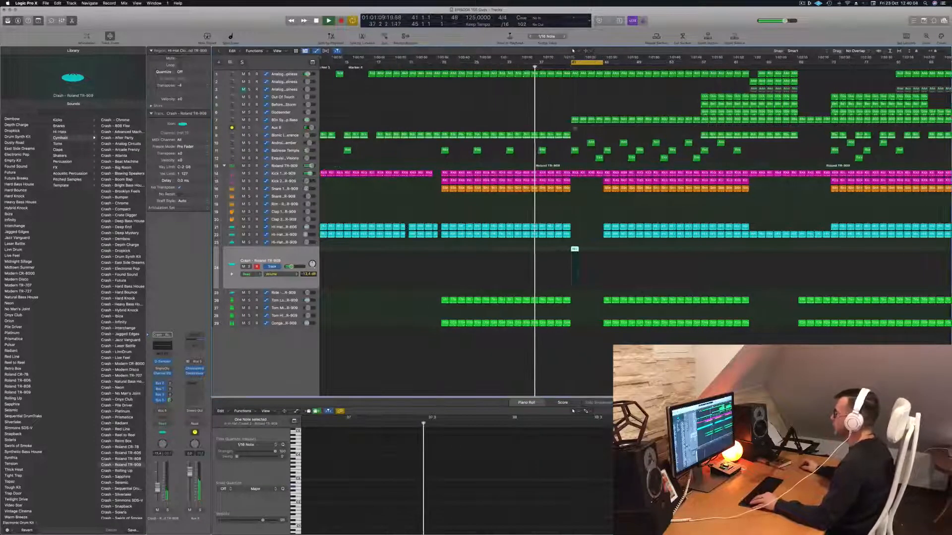
key(super+Right)
click(565, 173)
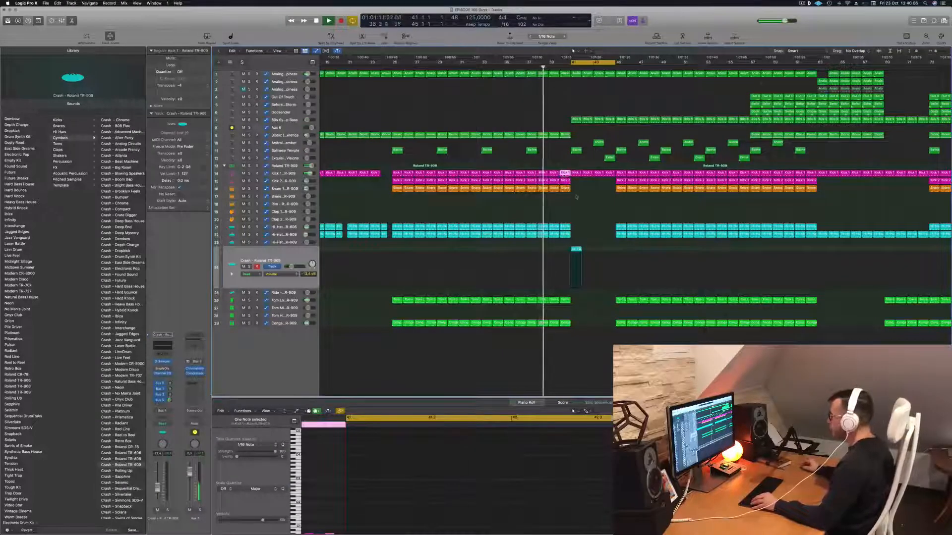
scroll(577, 195, down, 5)
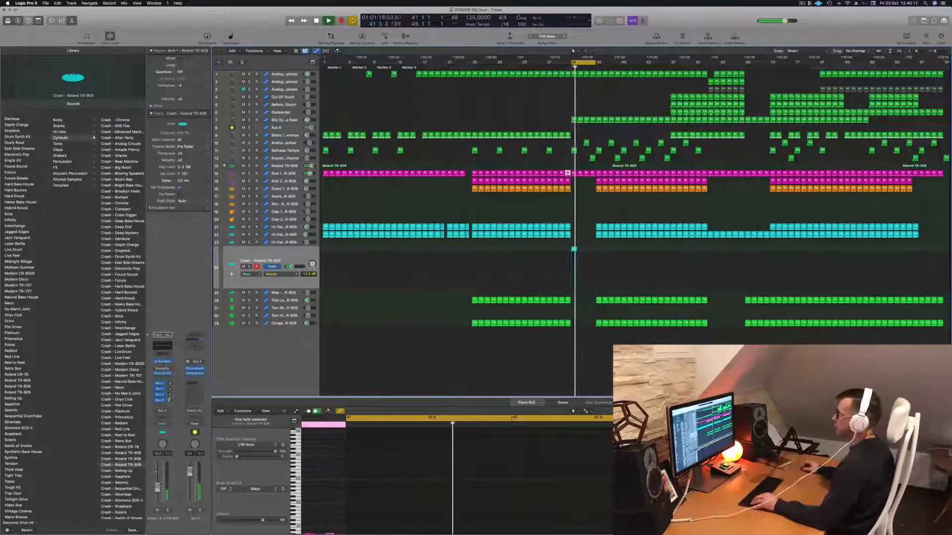
click(297, 254)
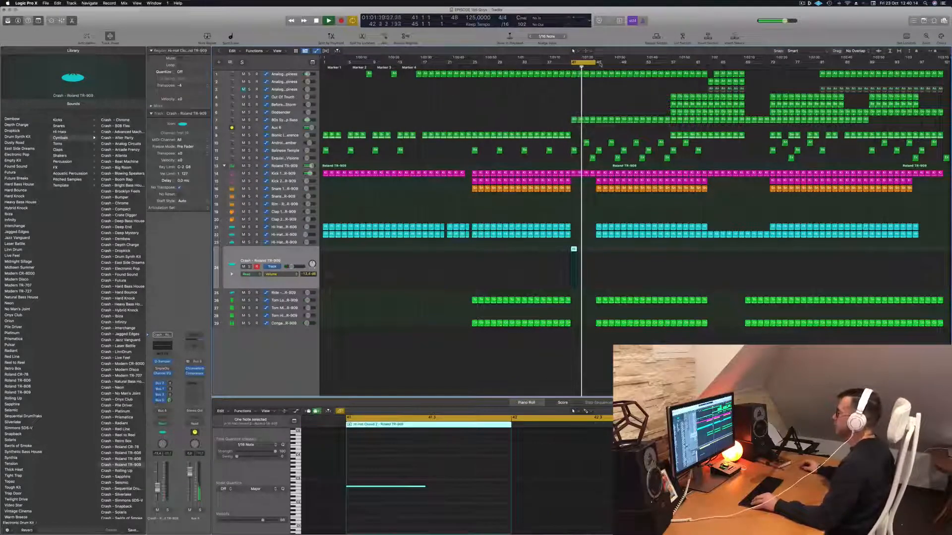
- Extend the cycle range to bar 49 and delete the hi-hat, tom and conga regions from bar 45 to bar 49
drag(595, 63, 619, 65)
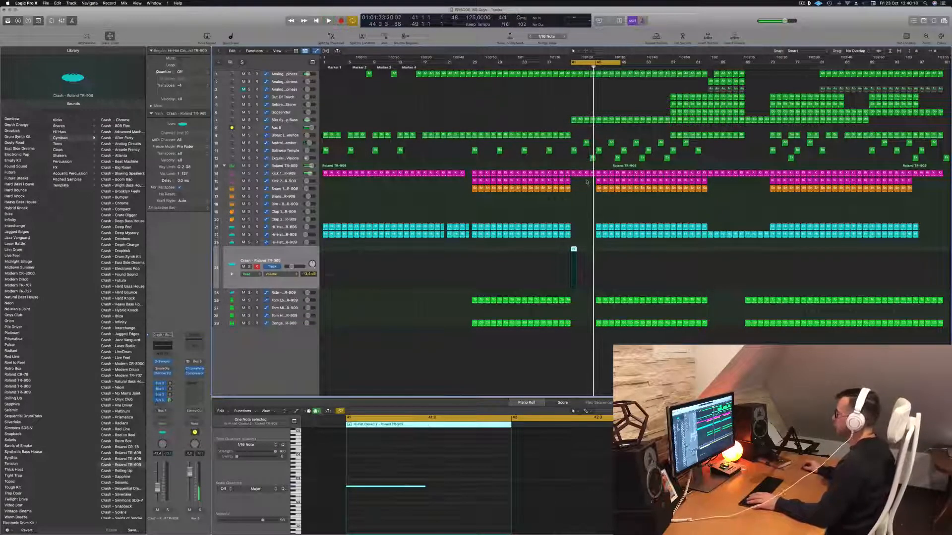
drag(587, 182, 604, 181)
drag(596, 223, 613, 308)
key(Delete)
key(space)
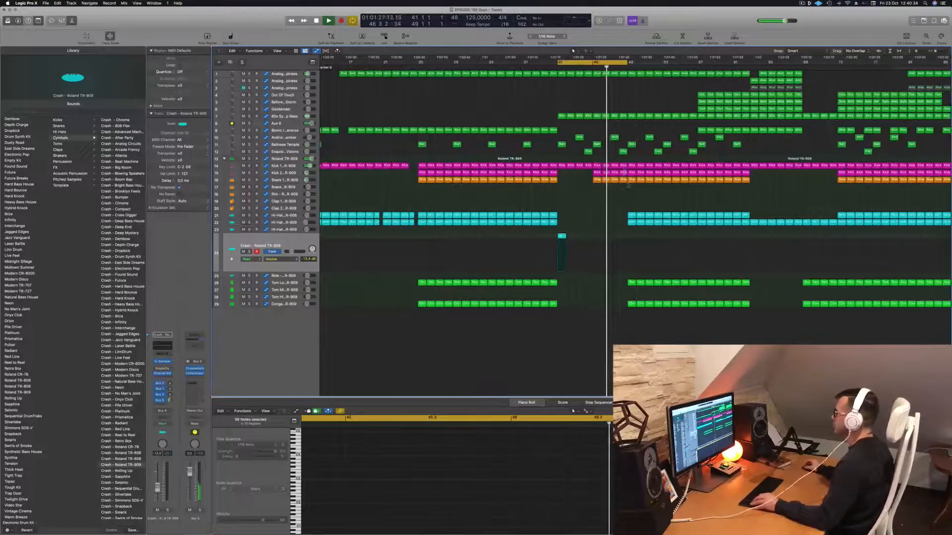
- Delete the kick and snare regions in bar 48 and copy the crash region from bar 41 to bar 49
drag(624, 191, 624, 167)
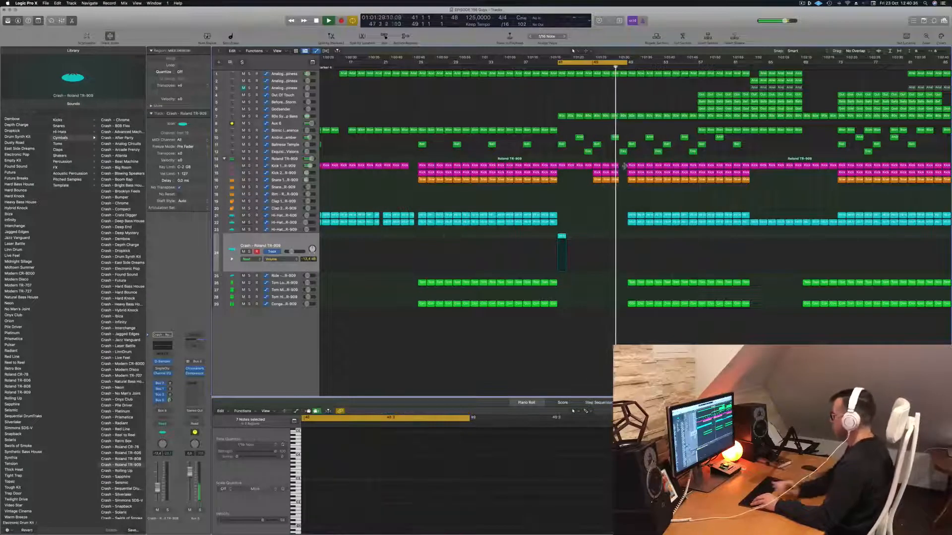
key(super+Left)
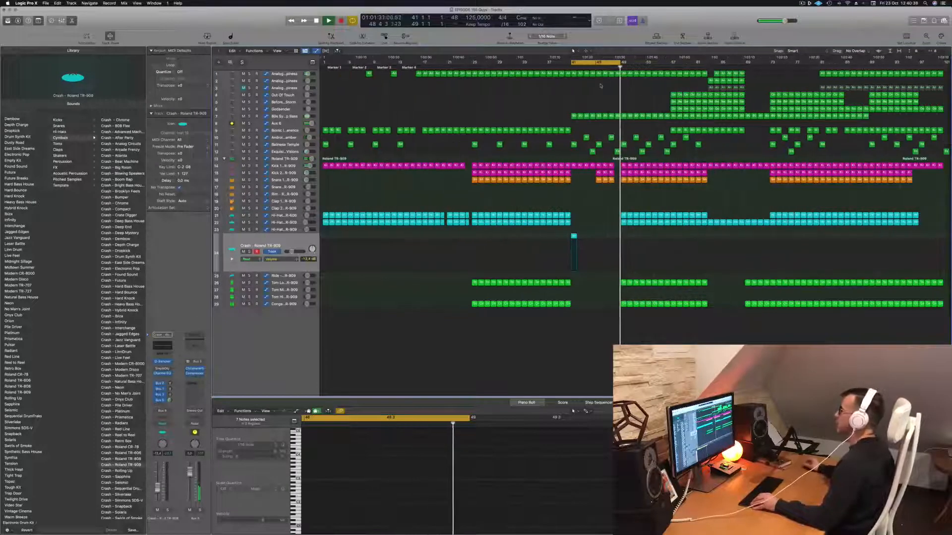
click(573, 235)
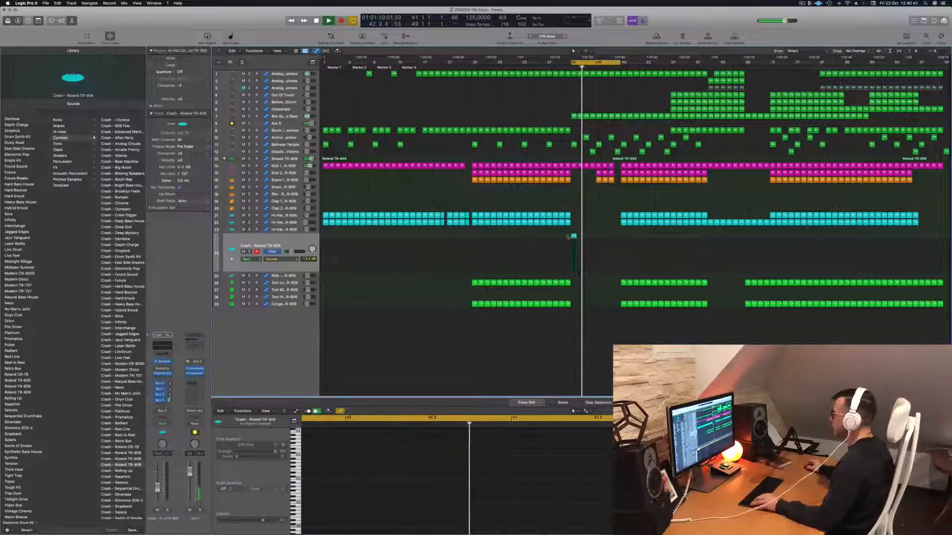
drag(574, 237, 624, 239)
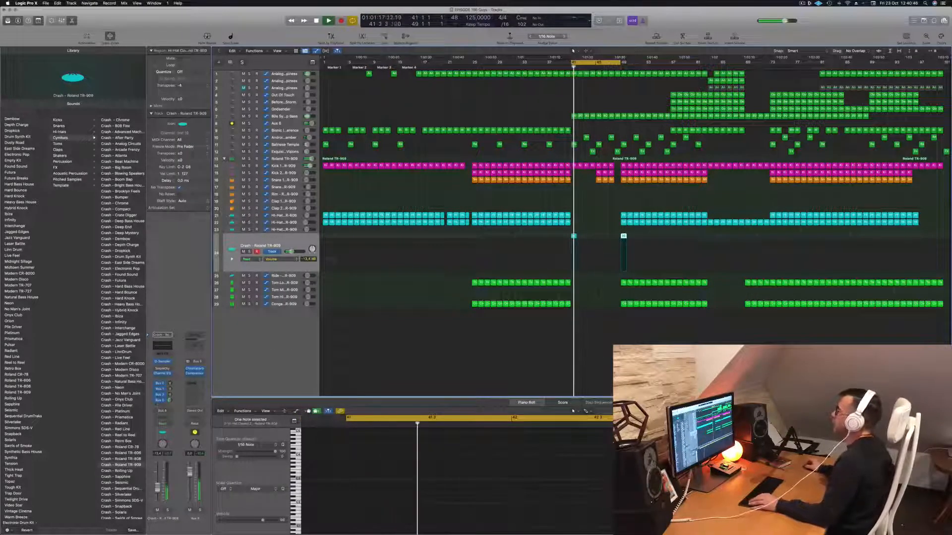
click(542, 96)
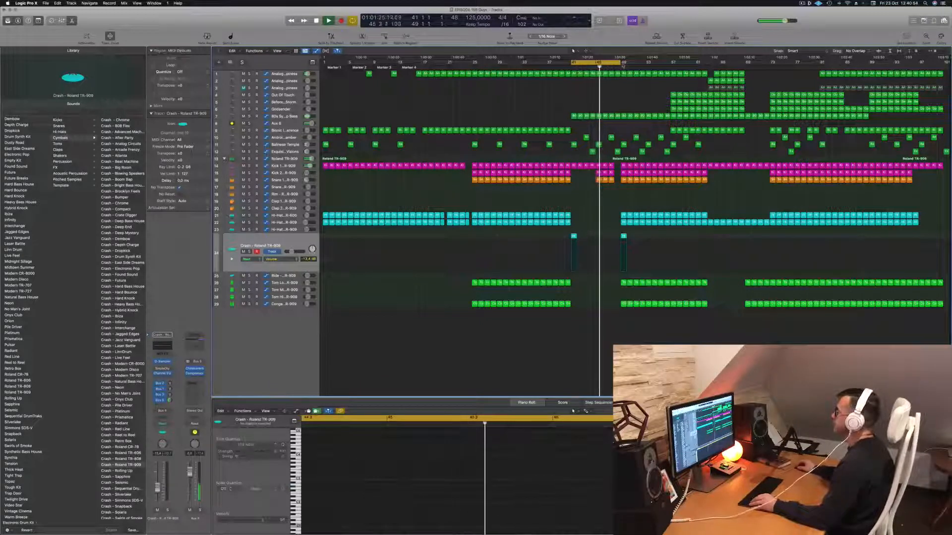
- Extend the cycle range to bar 57 and draw the Aux 6 EQ frequency automation rising from bar 49 and dropping before bar 57
drag(620, 62, 670, 62)
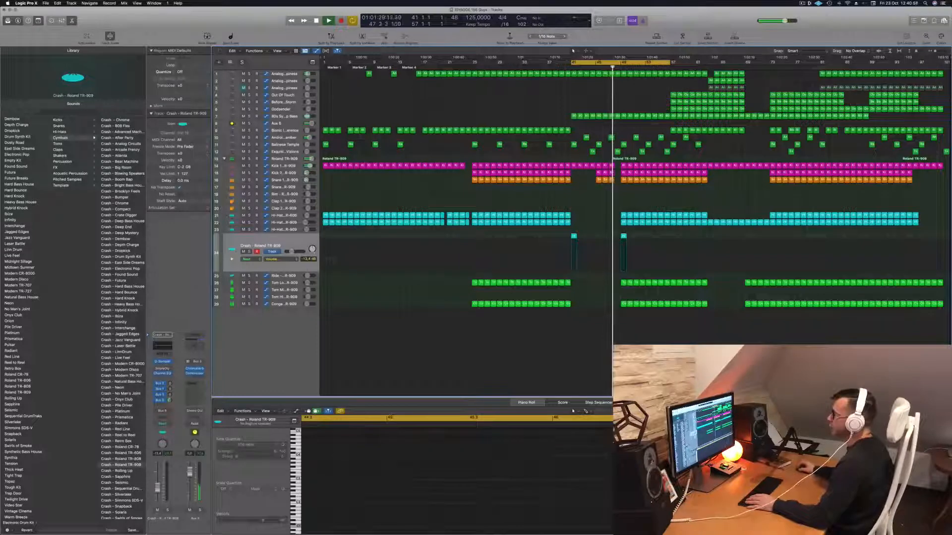
click(294, 125)
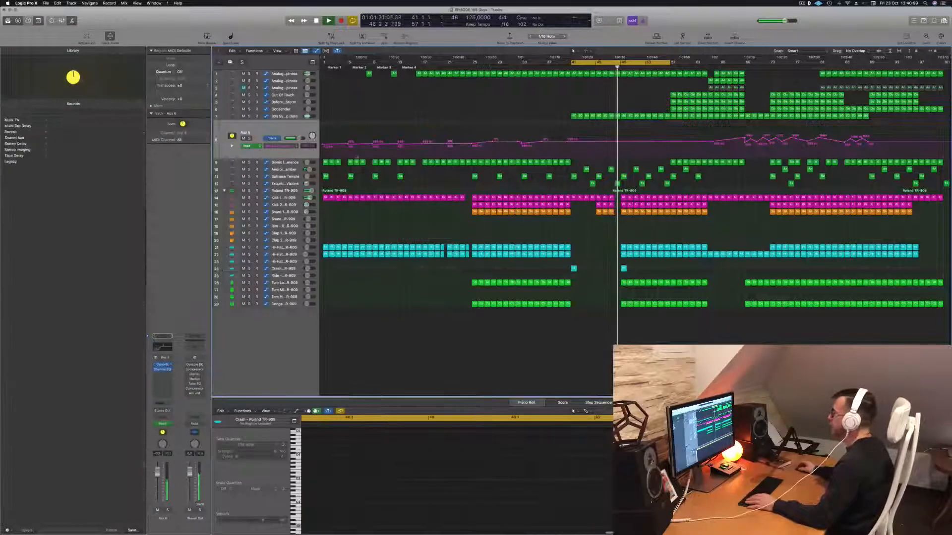
click(621, 142)
scroll(625, 144, up, 4)
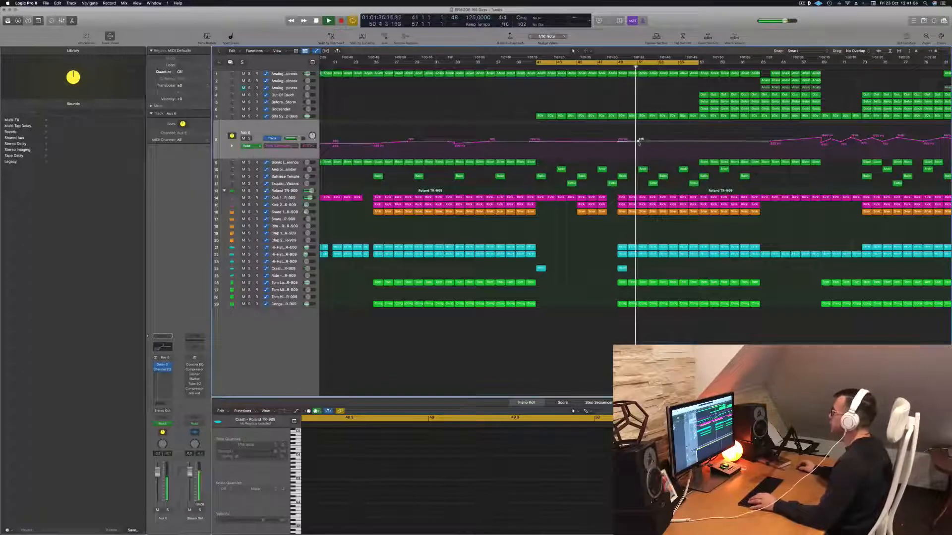
click(639, 140)
drag(638, 141, 699, 145)
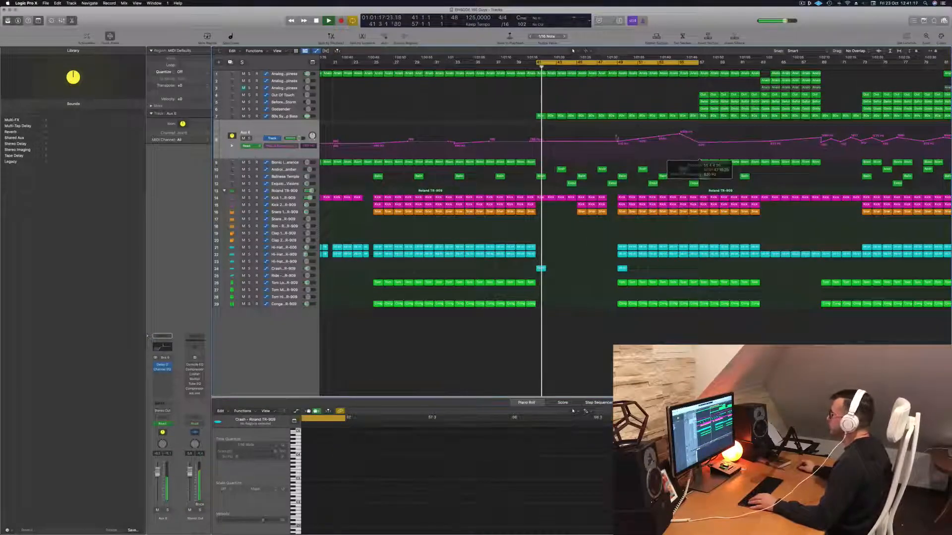
- Open the Aux 6 Channel EQ and lower the frequency automation point at bar 41 so the sweep rises from there
click(535, 143)
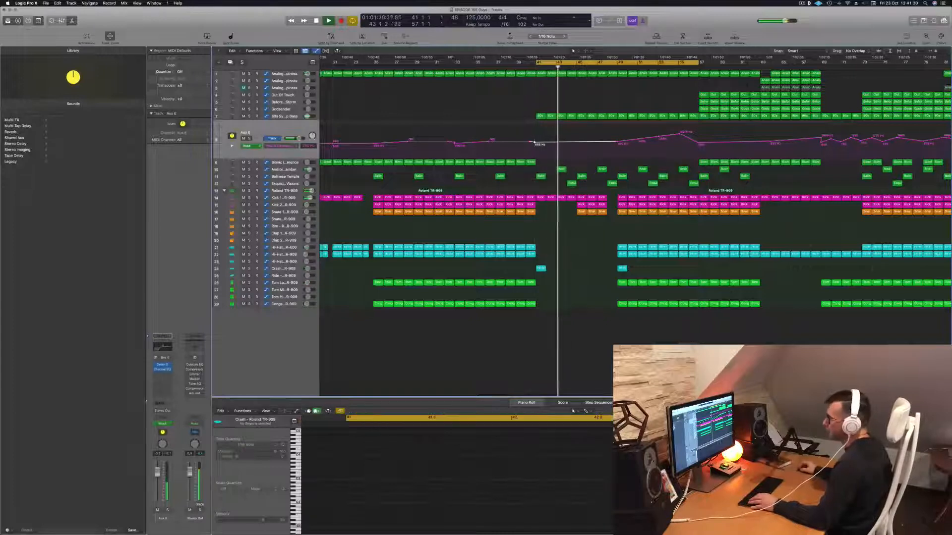
click(162, 350)
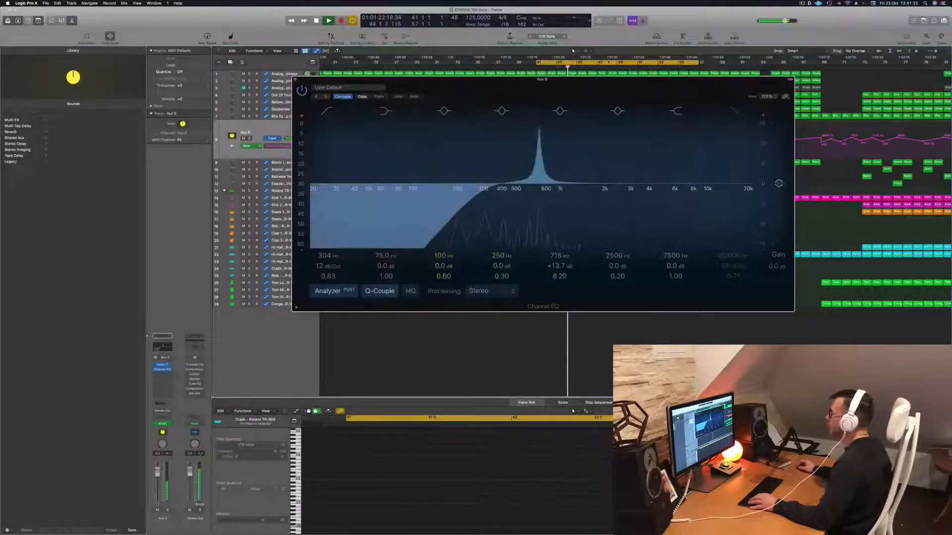
drag(367, 80, 696, 109)
key(space)
key(space)
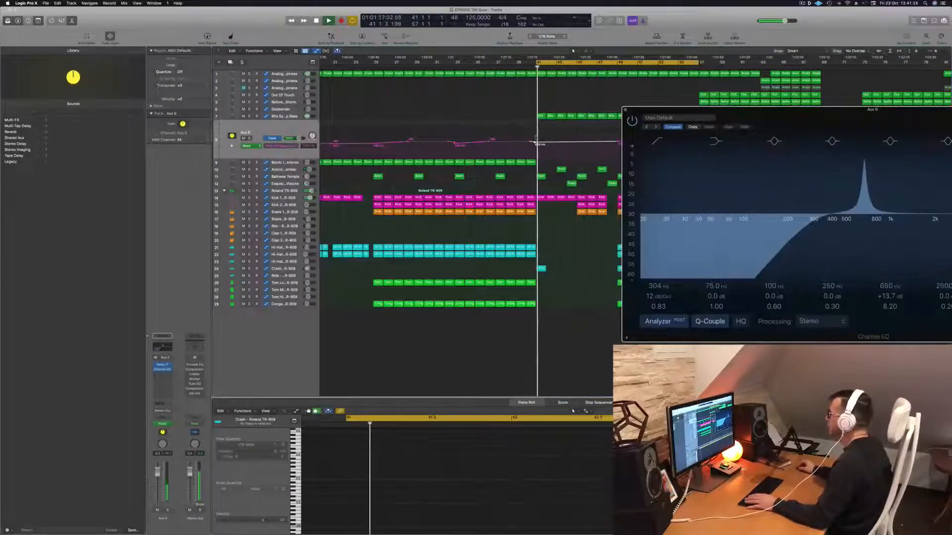
key(space)
drag(535, 144, 536, 151)
key(space)
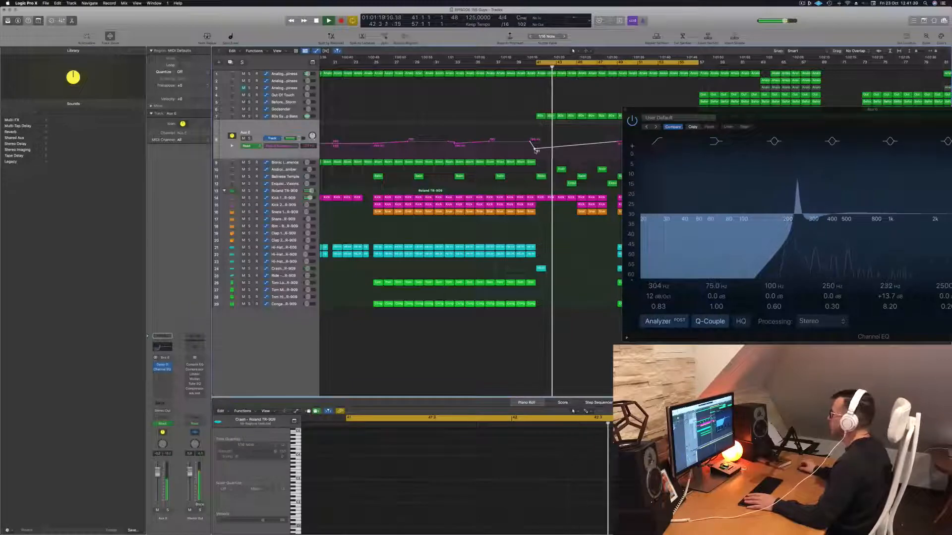
- Play the automated EQ sweep from bar 41 to bar 57, watching the Channel EQ curve before closing it
drag(787, 121, 545, 214)
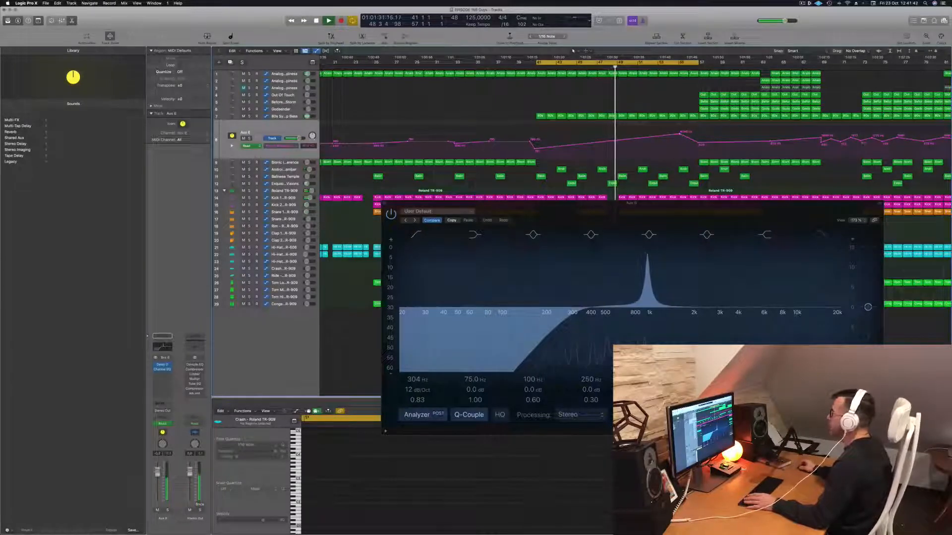
drag(630, 204, 597, 197)
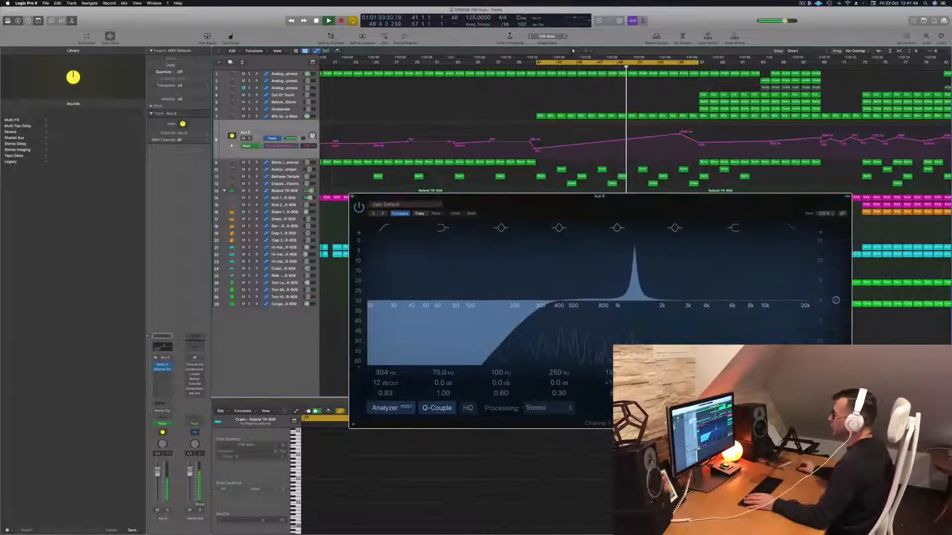
click(352, 197)
scroll(551, 217, down, 3)
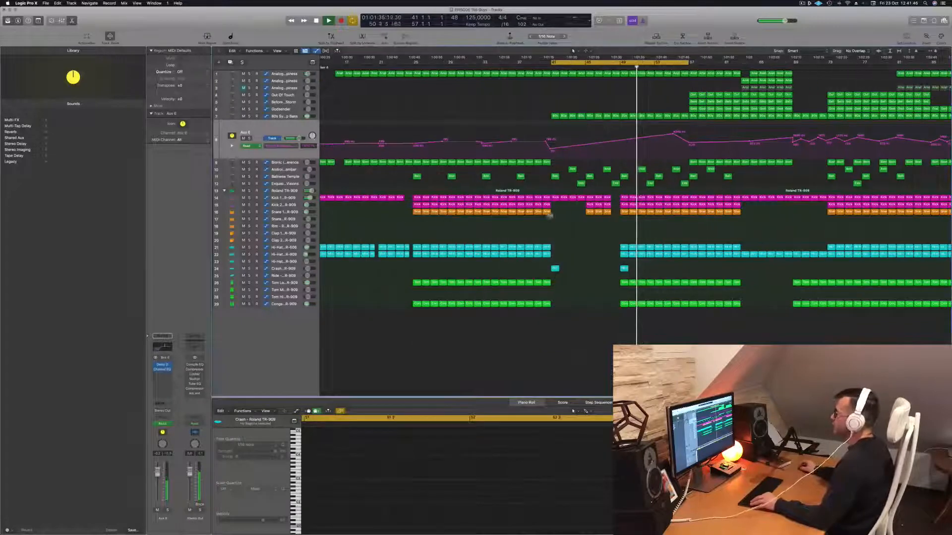
scroll(552, 218, down, 1)
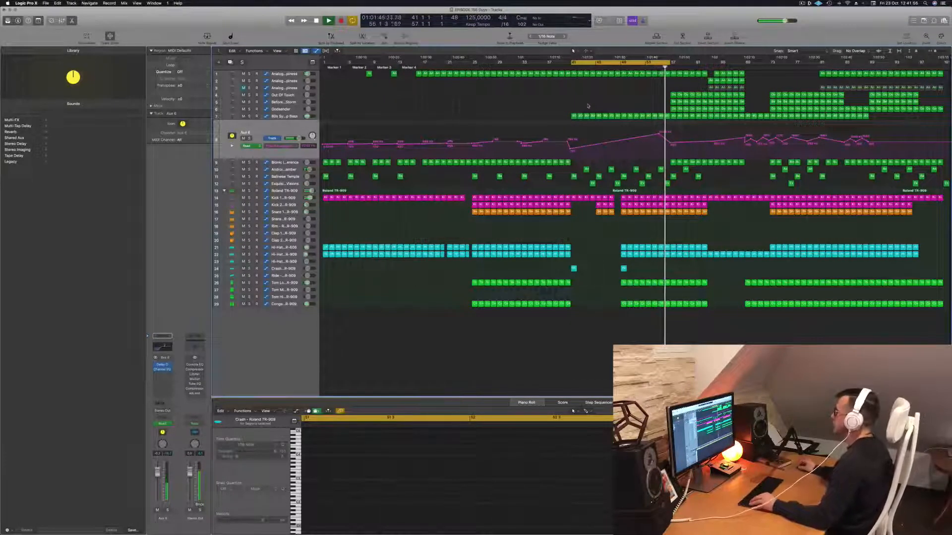
key(space)
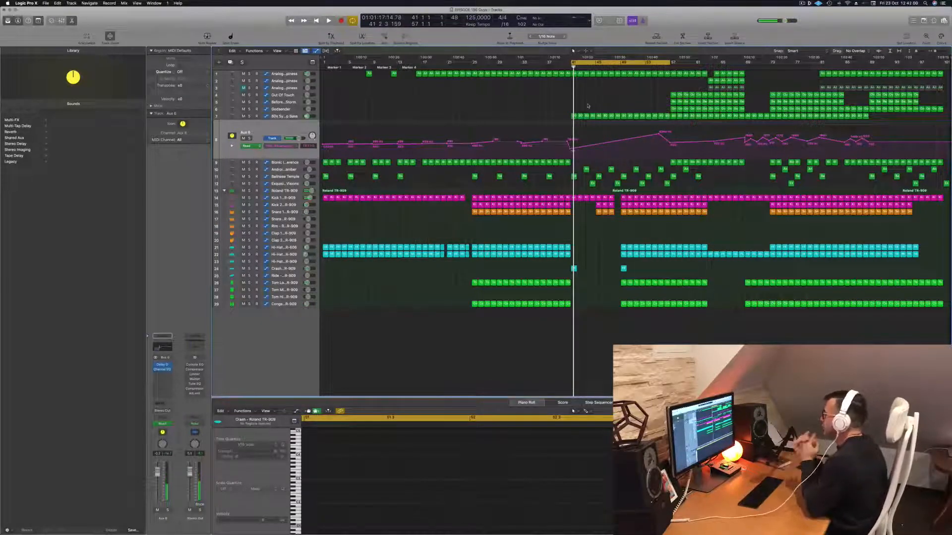
key(space)
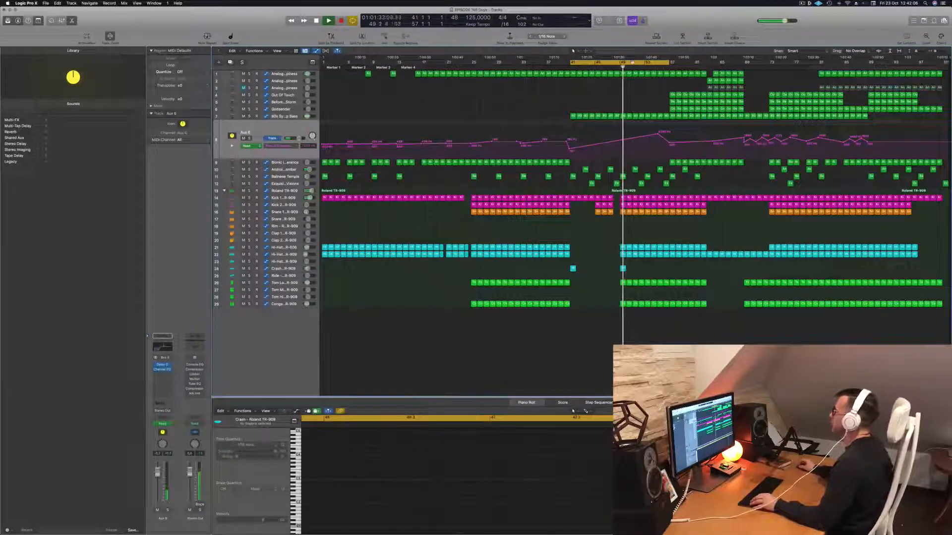
- Set the cycle range to bars 49–57 and repeat that section across all tracks
drag(632, 63, 668, 68)
key(super+r)
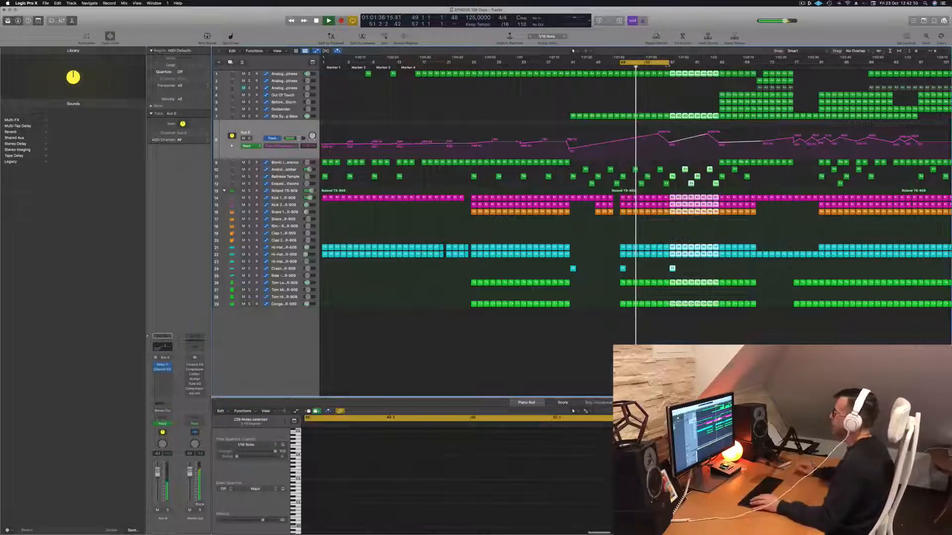
click(665, 83)
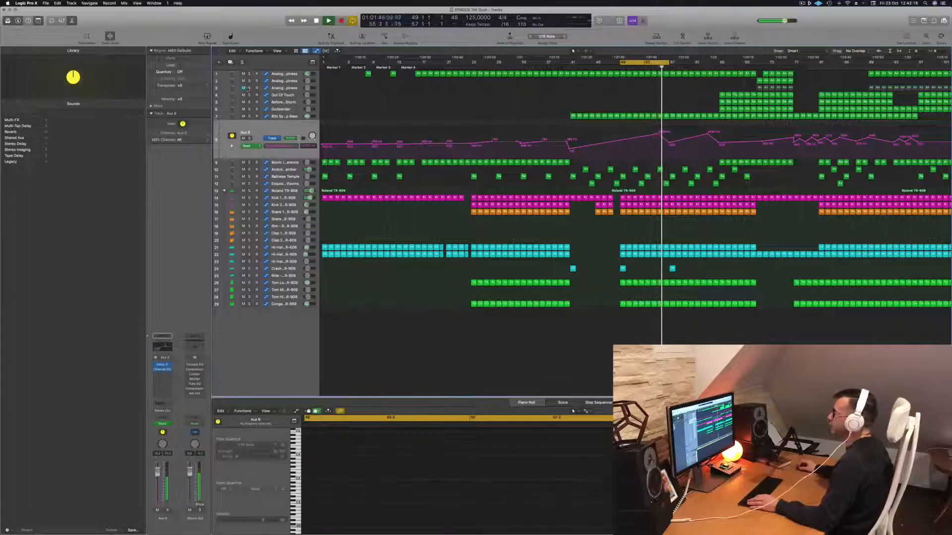
- Audition the muted Analogue Happiness track in solo from about bar 70, then restore its mute and resume playback from bar 49
click(285, 89)
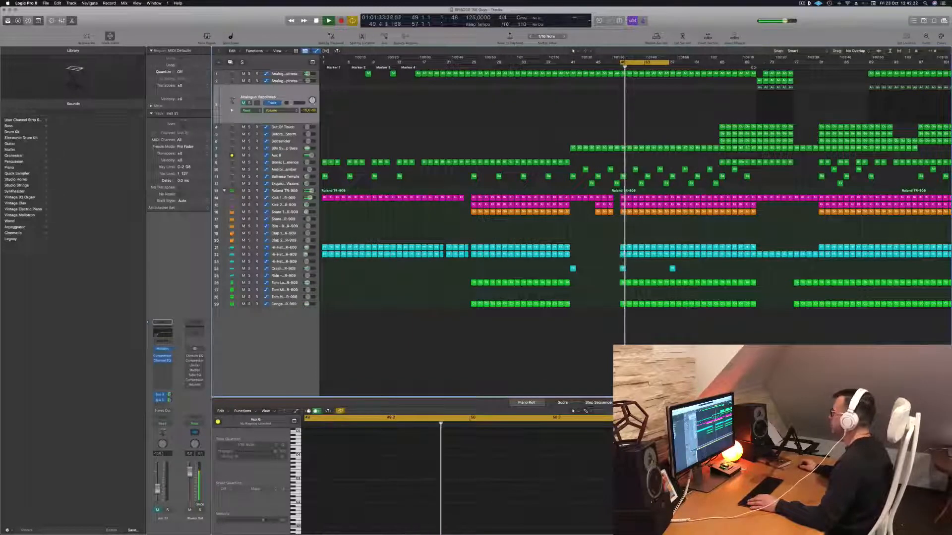
click(754, 67)
click(243, 103)
click(250, 103)
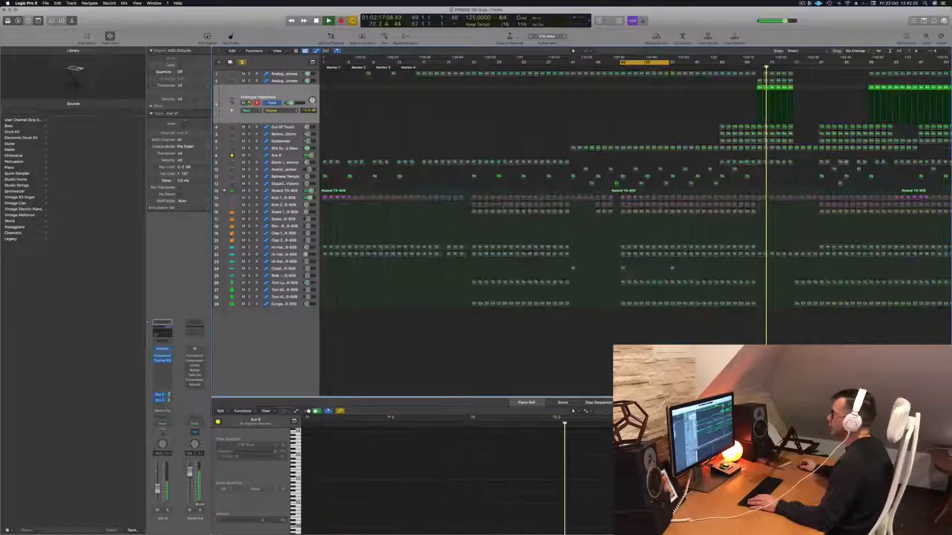
click(249, 103)
click(244, 103)
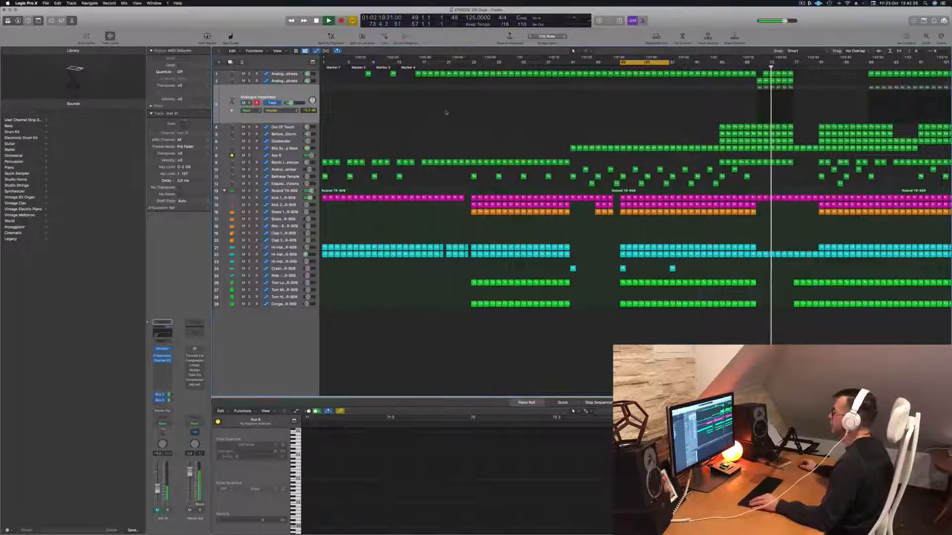
key(super+Left)
key(space)
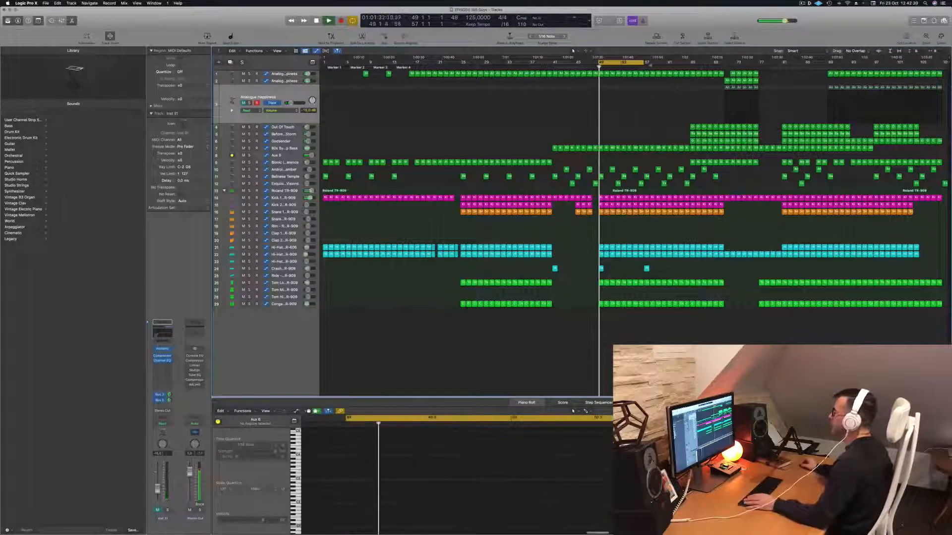
- Extend the cycle range to bar 65 and copy four Godsender regions to bar 57
drag(644, 63, 688, 63)
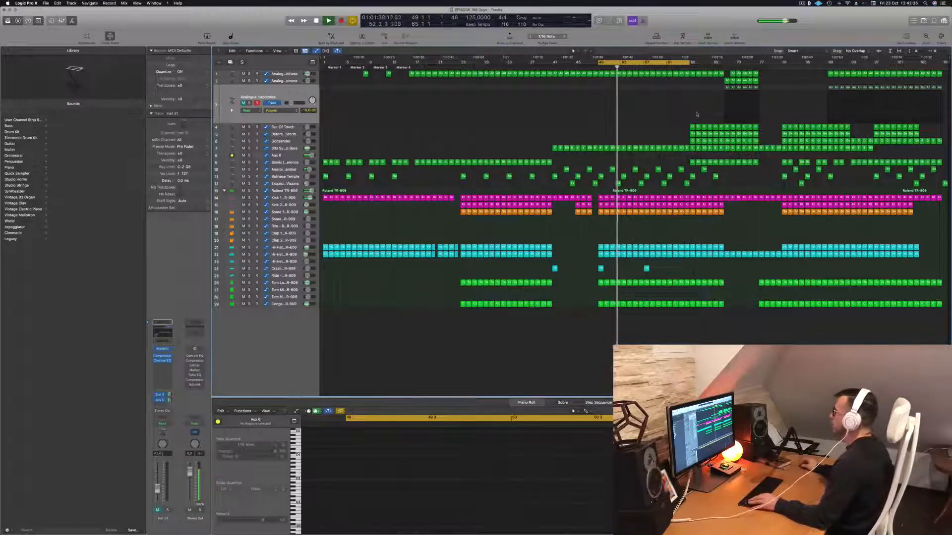
click(288, 148)
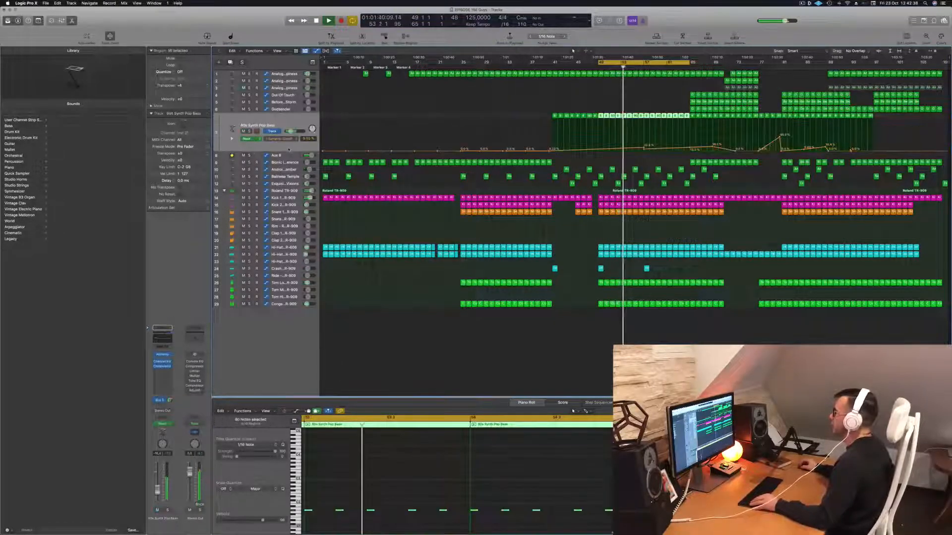
click(652, 106)
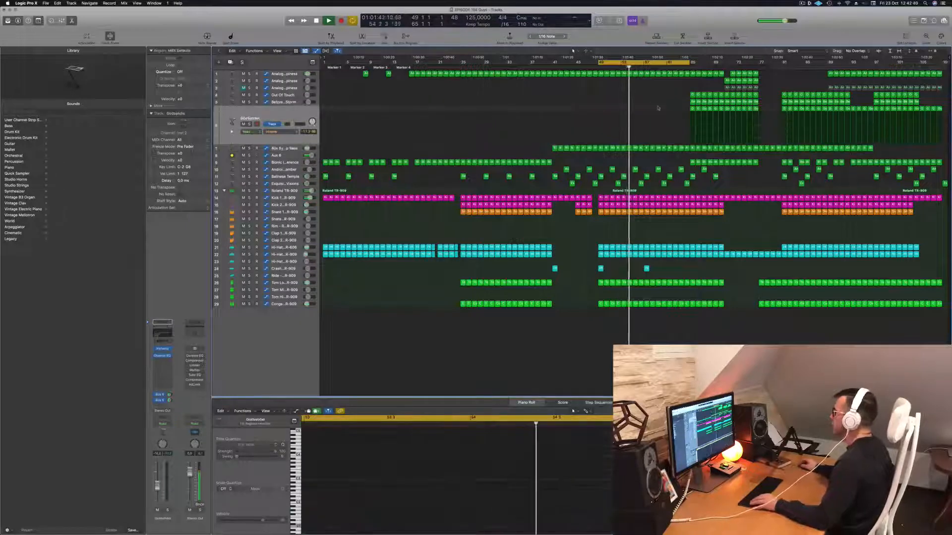
drag(681, 111, 646, 111)
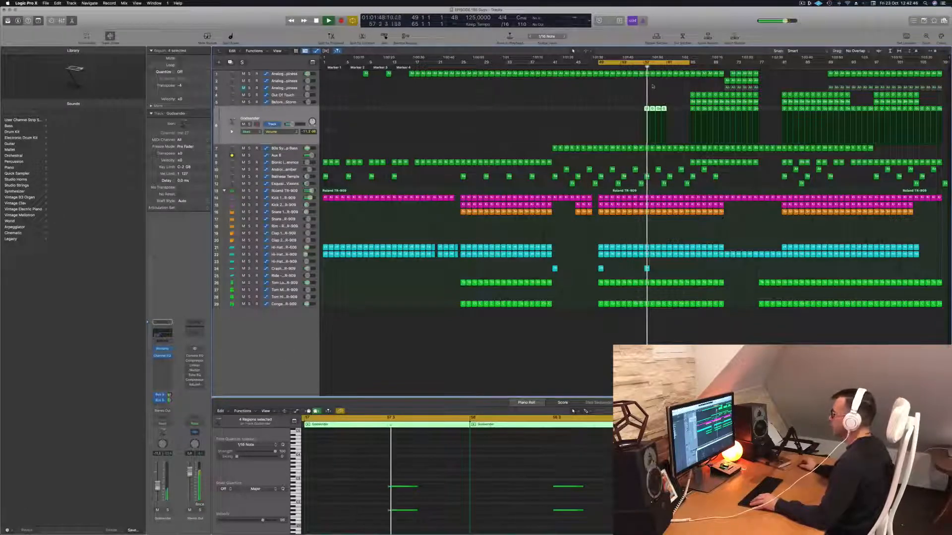
- Delete the crash region at bar 57 and the short synth regions on tracks 10 and 12 in bars 59 and 60
click(646, 268)
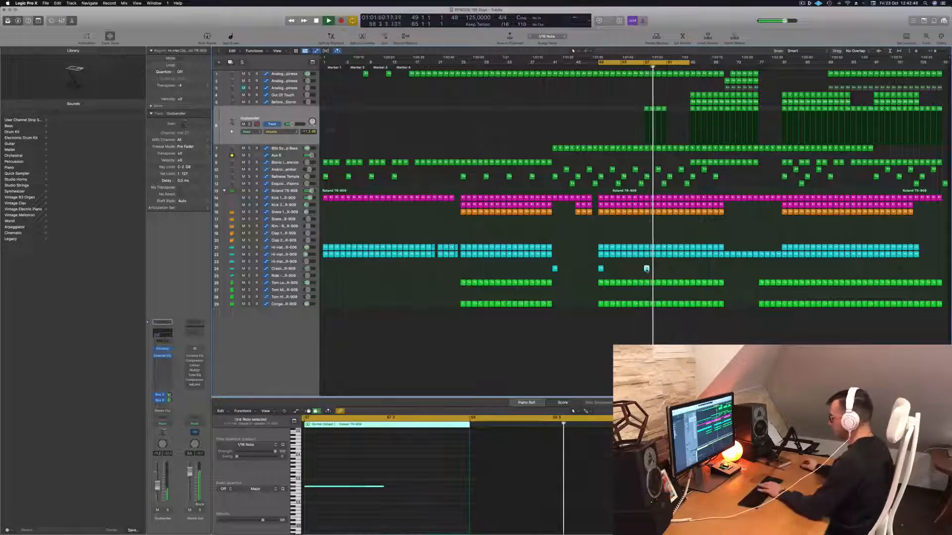
key(Delete)
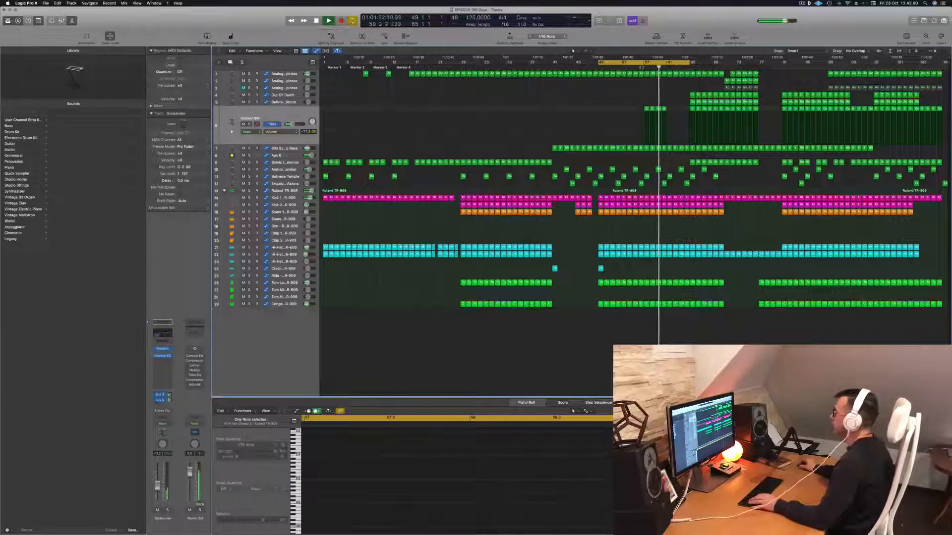
click(659, 170)
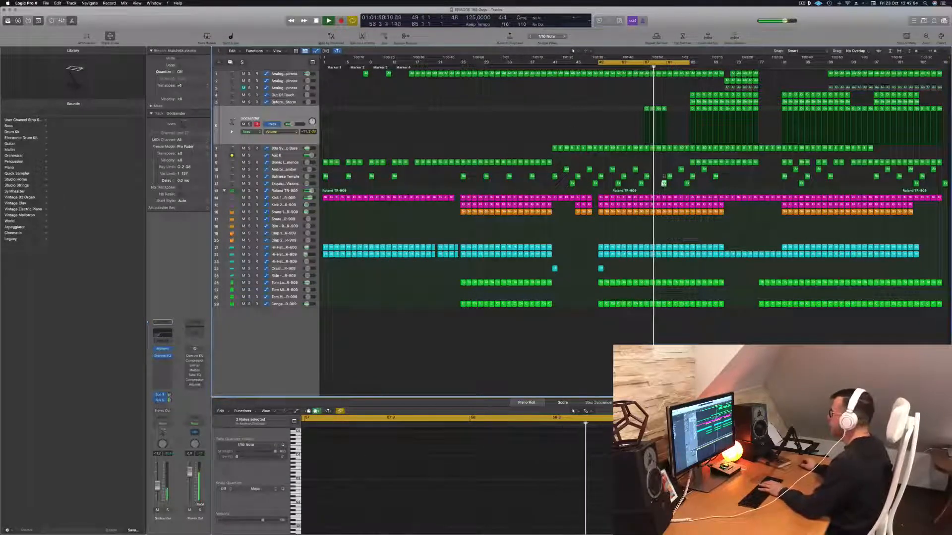
- Copy four Before The Storm regions to bar 61 and delete the track 10 and 12 regions in bars 63 and 64
mouse_move(688, 102)
mouse_down()
mouse_move(713, 103)
mouse_move(669, 102)
mouse_up()
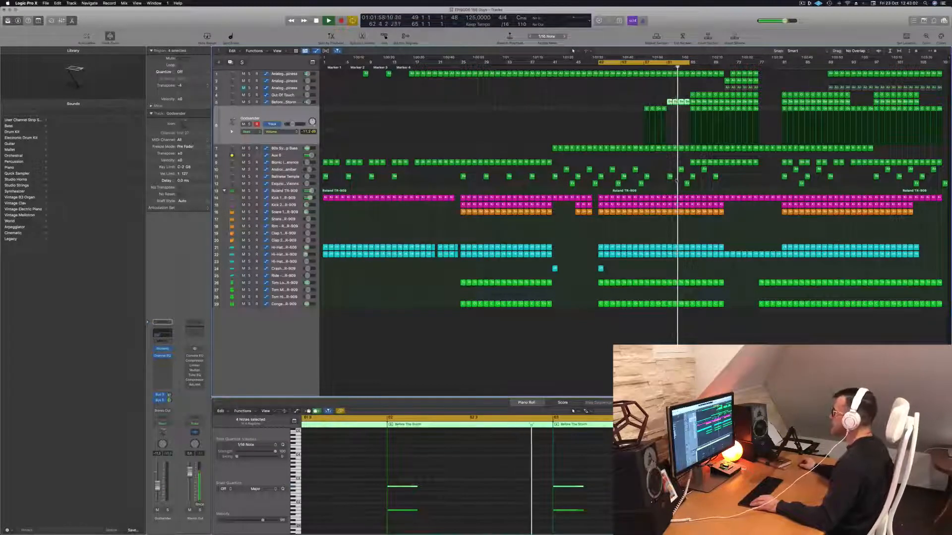
click(681, 169)
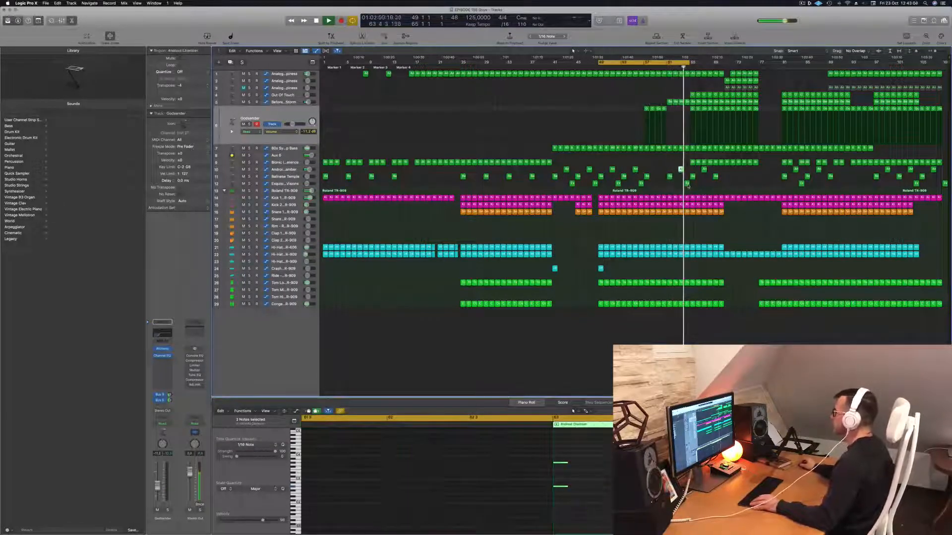
click(688, 185)
key(Delete)
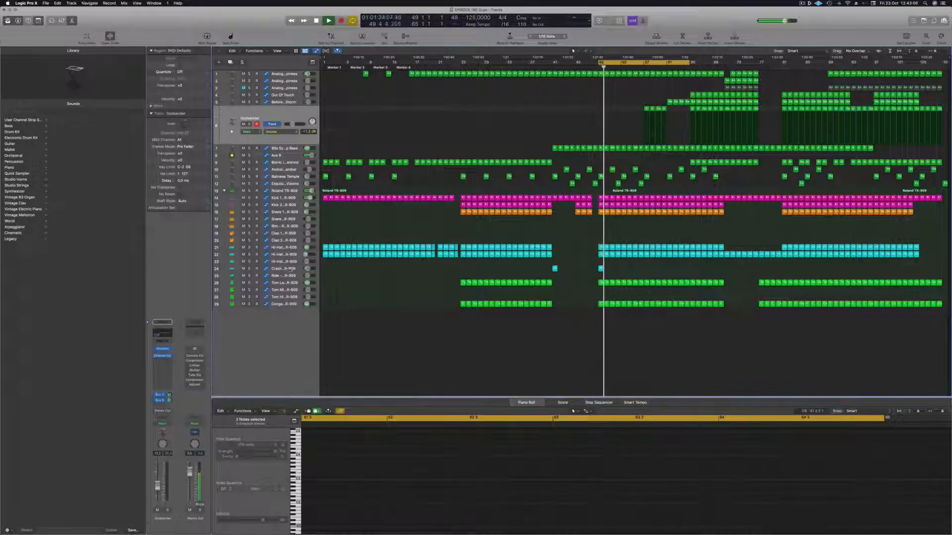
- Copy four Godsender regions to bar 61 beneath the Before The Storm regions and move the cycle range to bars 65–73
click(292, 269)
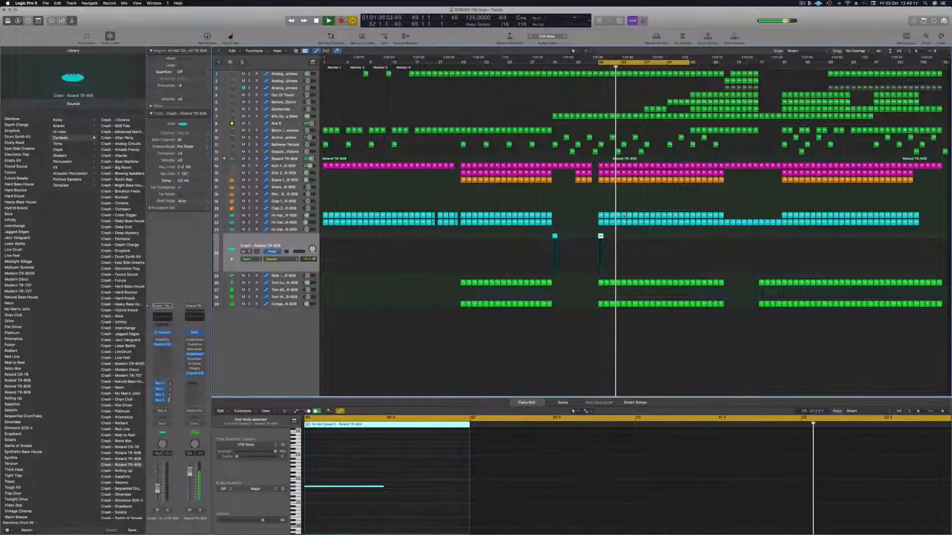
click(590, 203)
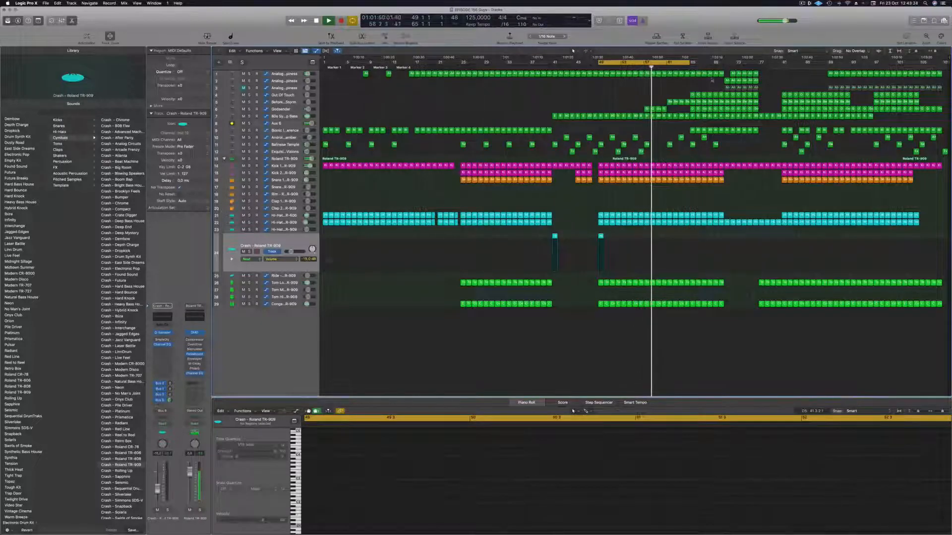
click(670, 102)
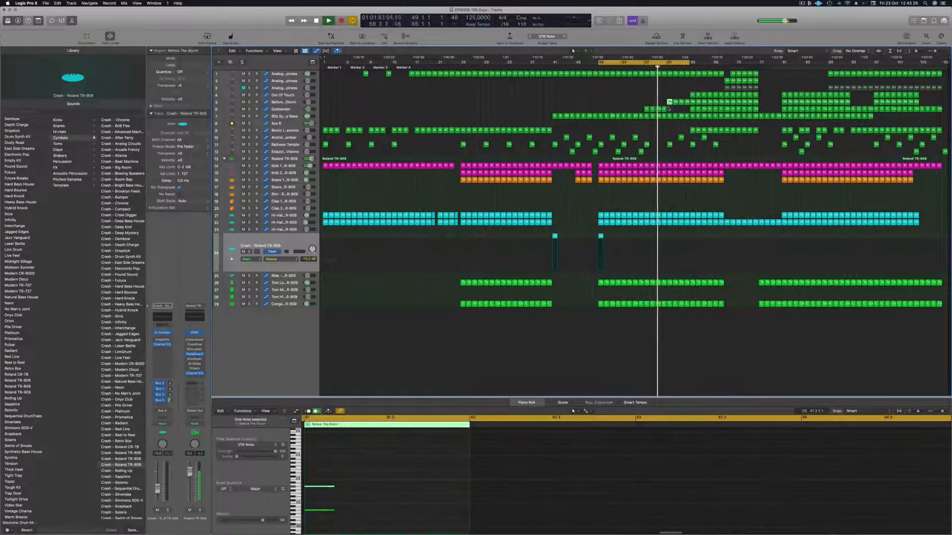
mouse_move(670, 109)
mouse_down()
mouse_move(647, 110)
mouse_move(669, 111)
mouse_up()
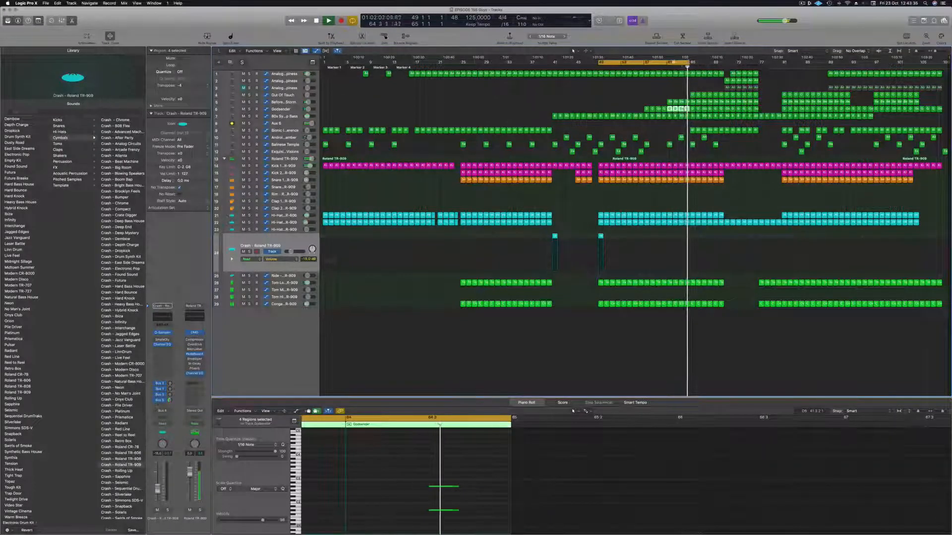
drag(678, 64, 737, 64)
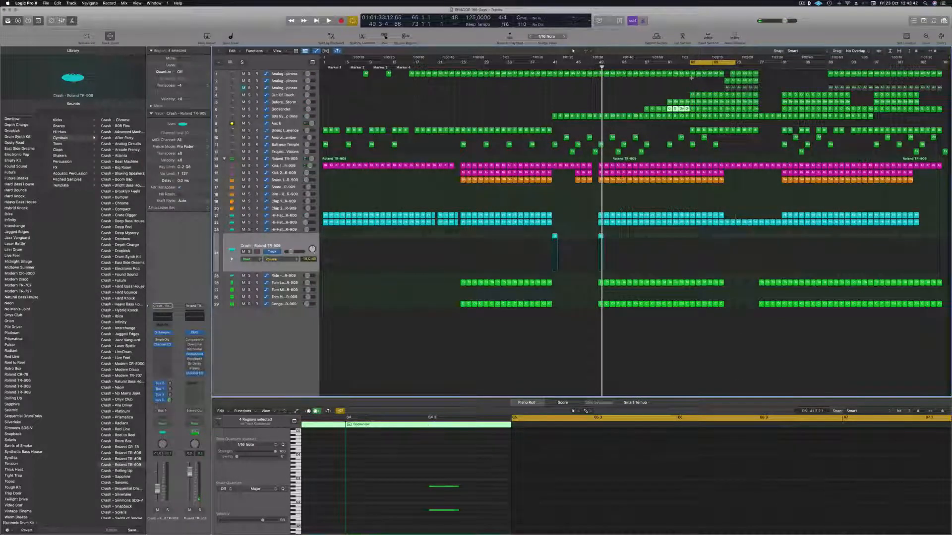
- Repeat the section in bars 65–73 across all tracks, start playback and extend the cycle range to bar 81
key(ctrl+super+r)
key(space)
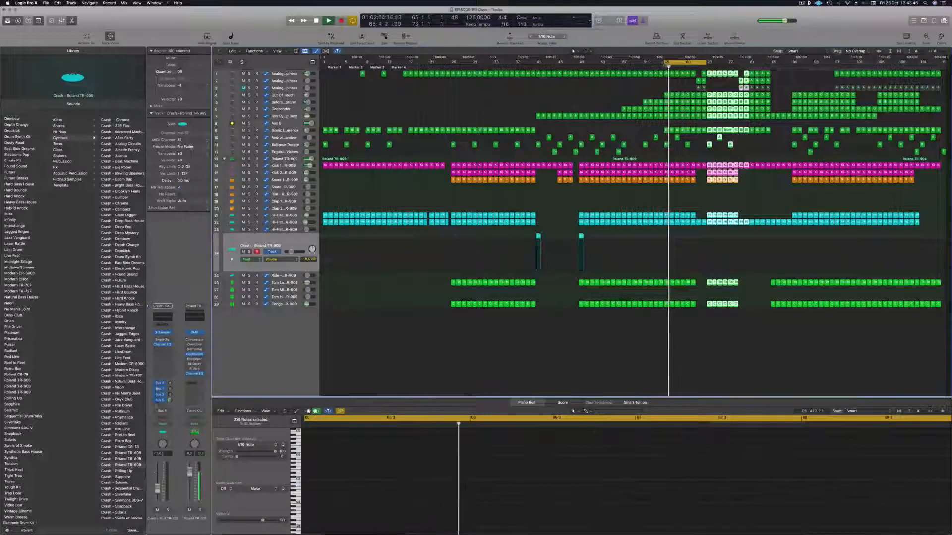
drag(705, 63, 748, 63)
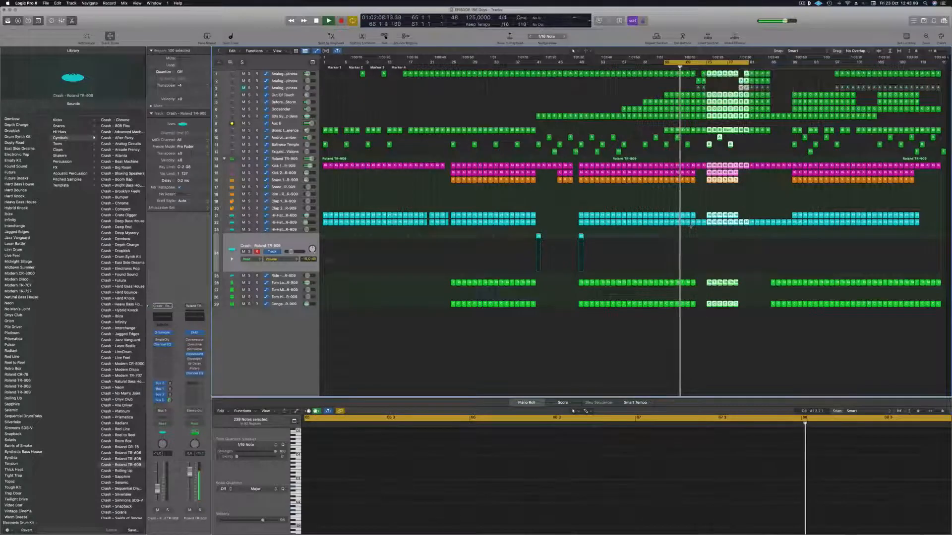
- Play back bars 65–81 and review the repeated section's layers, with the Bionic Interference track selected
click(702, 202)
key(super+Right)
key(super+Right)
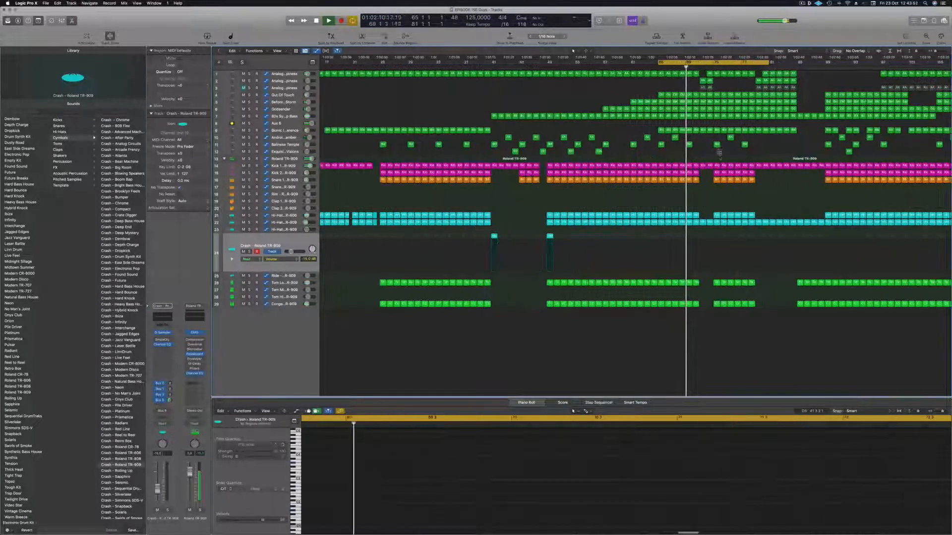
key(super+Right)
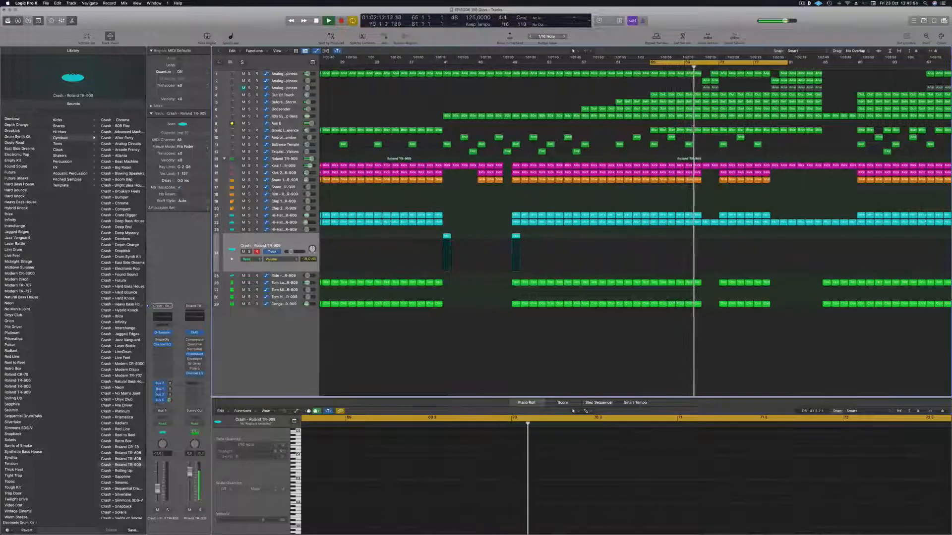
click(290, 131)
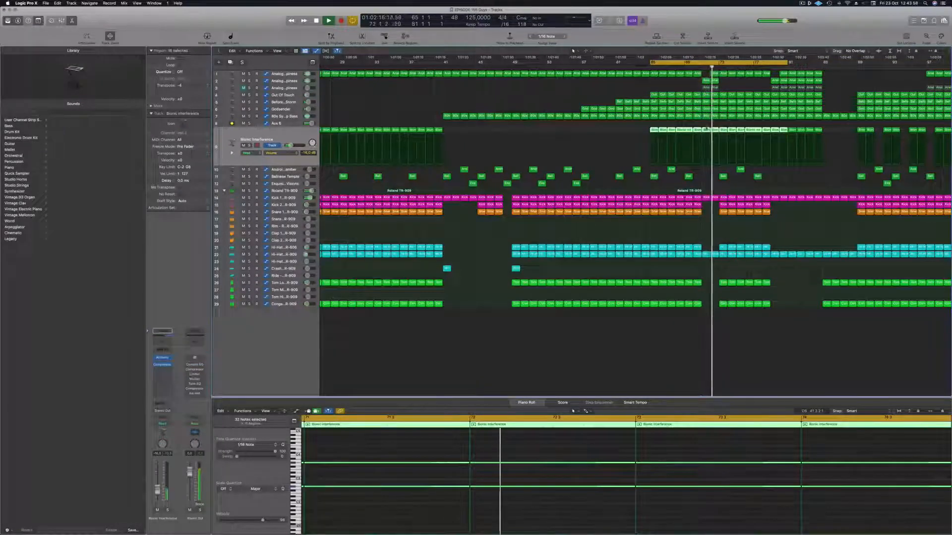
key(super+Left)
key(super+Left)
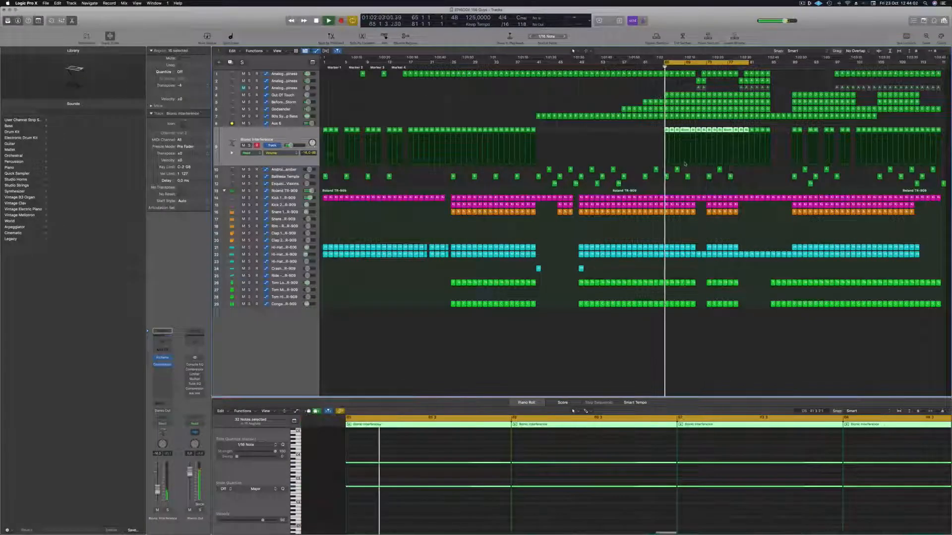
key(super+Right)
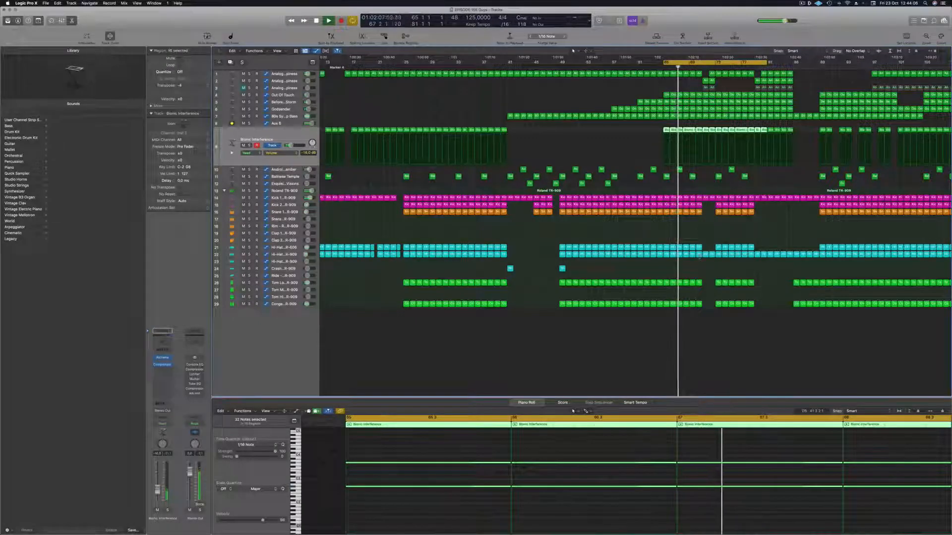
key(super+Right)
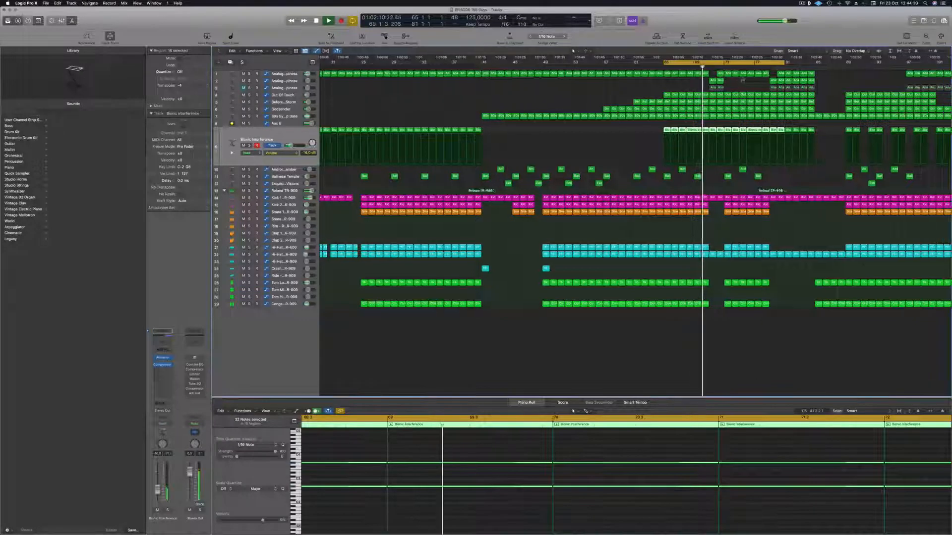
key(super+Right)
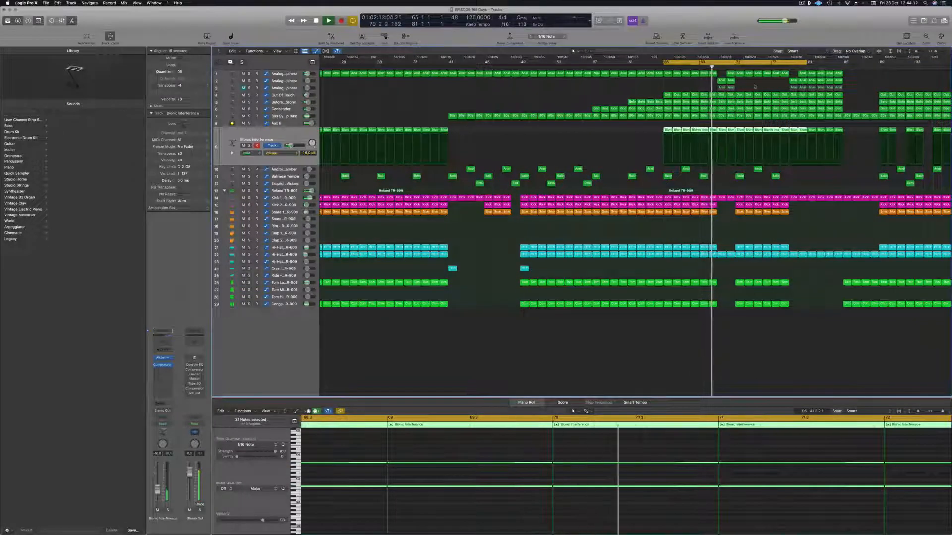
key(super+Left)
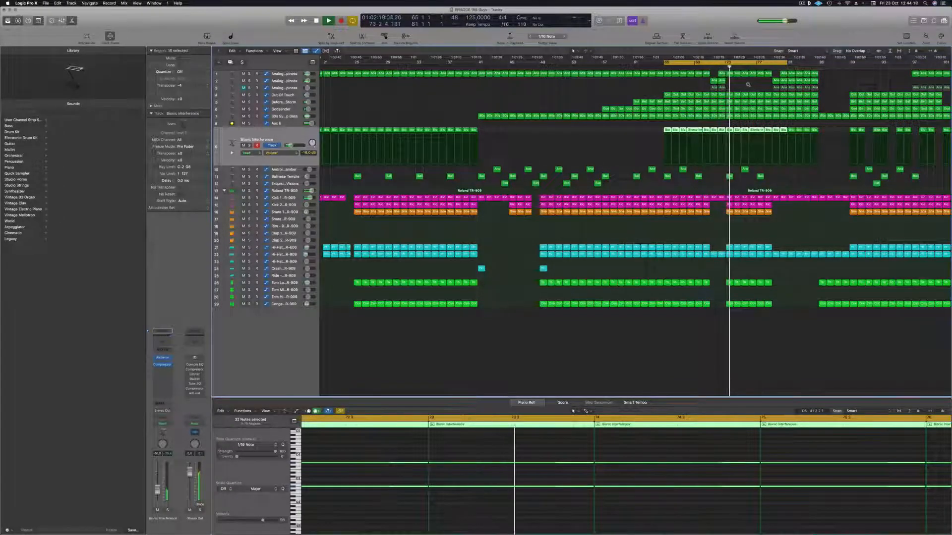
key(super+Left)
key(super+Left)
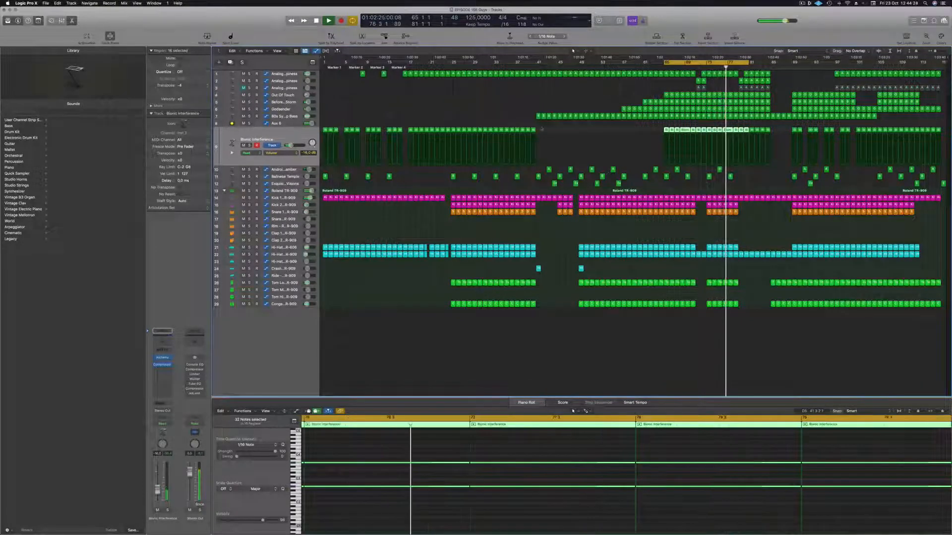
- Select the Aux 6 track, restart playback and slightly lower its EQ frequency automation point at bar 65
key(Up)
key(space)
key(space)
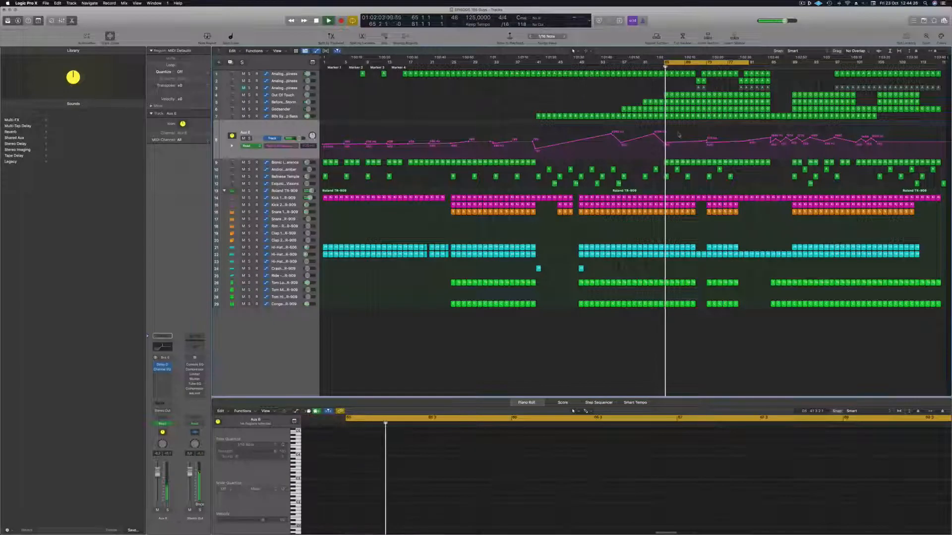
drag(664, 143, 664, 147)
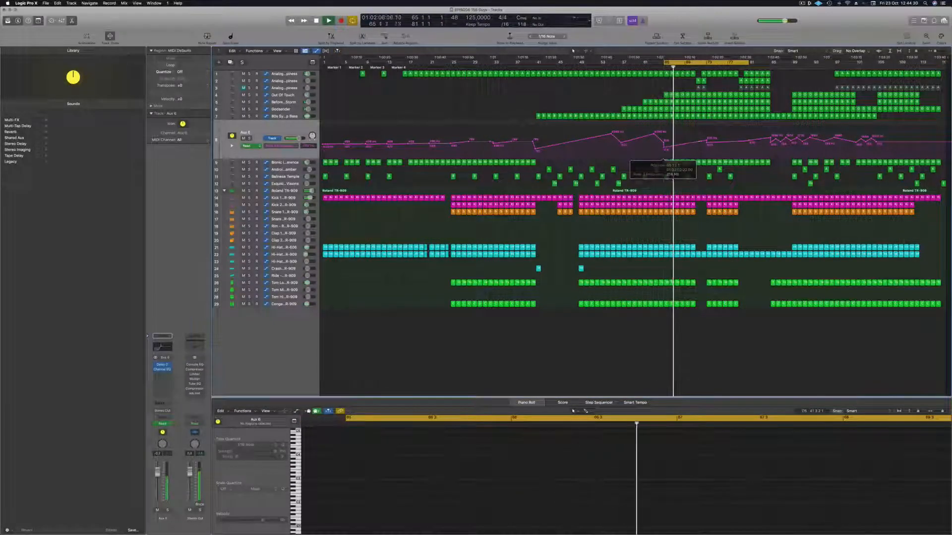
- Open the Channel EQ on Aux 6, place it below the automation lane and replay from bar 65
click(162, 370)
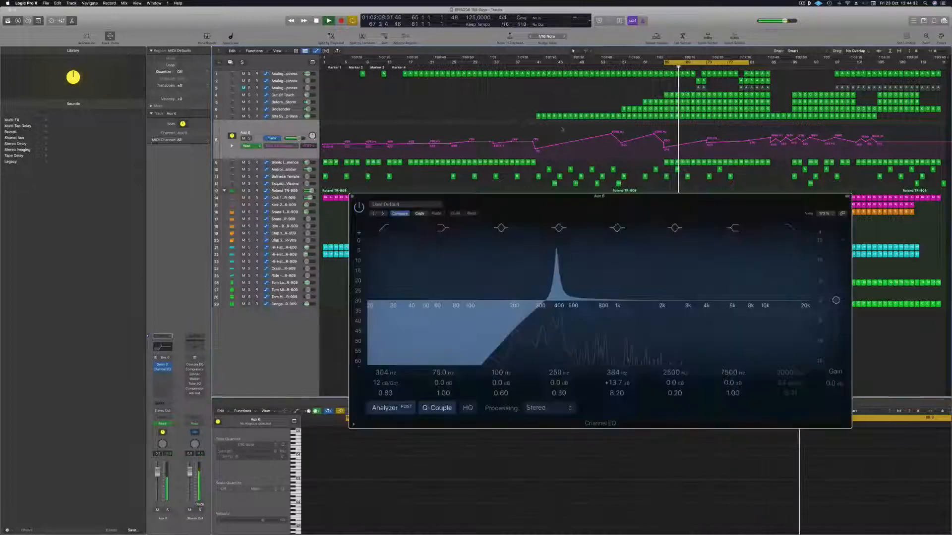
drag(613, 200, 471, 230)
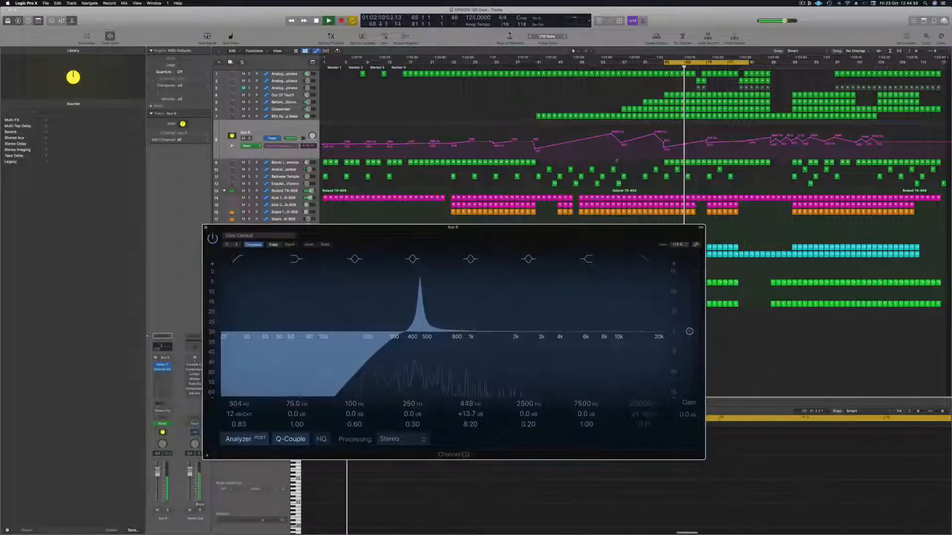
click(664, 66)
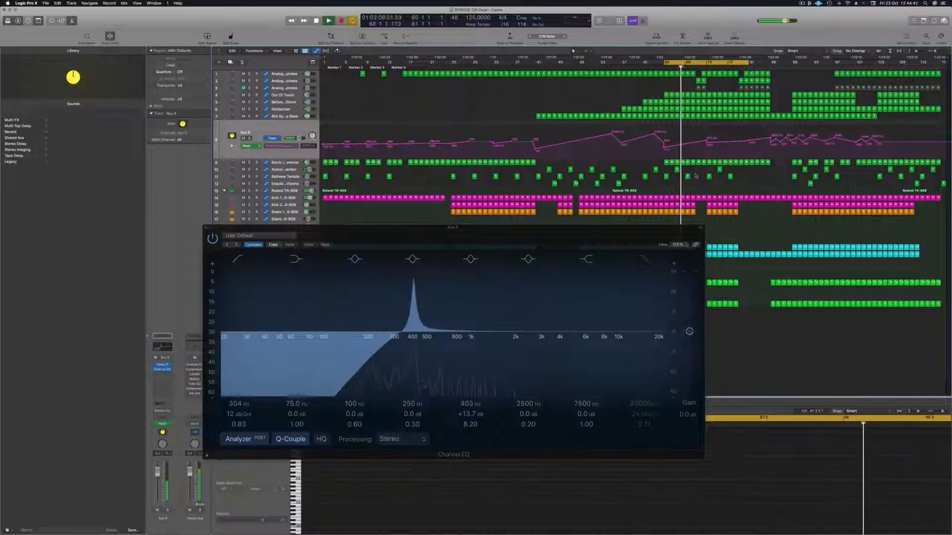
- Delete the Bionic Interference regions at bars 68, 72 and 76 to leave one-bar gaps
click(684, 162)
key(Delete)
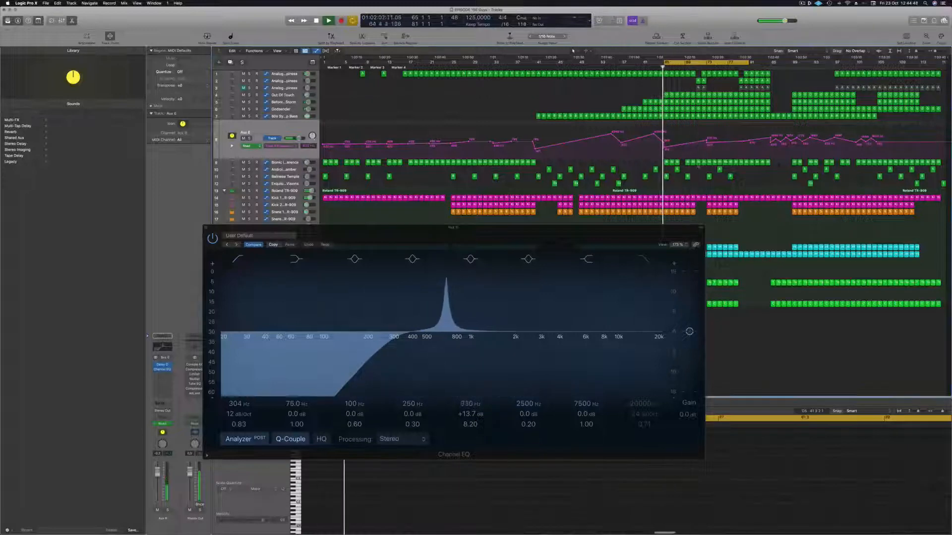
click(705, 163)
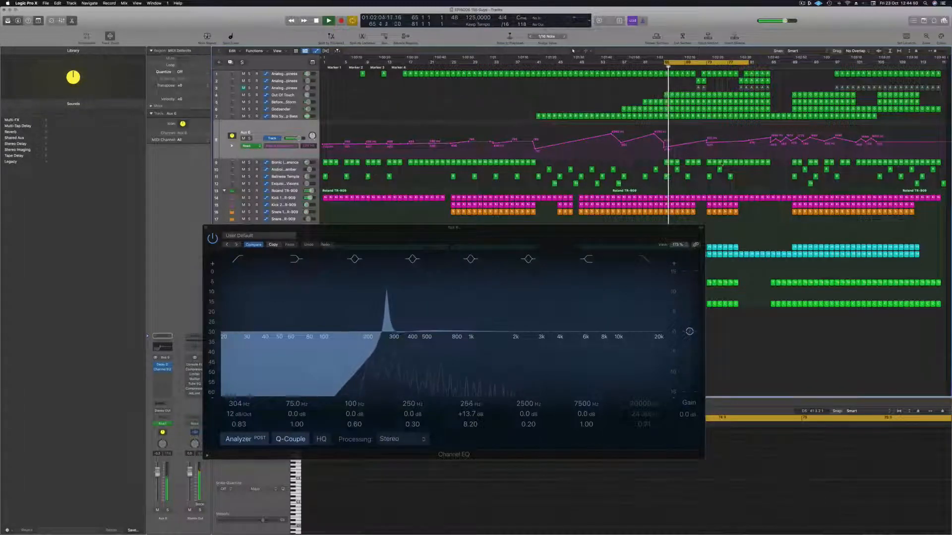
click(720, 162)
click(726, 163)
key(Delete)
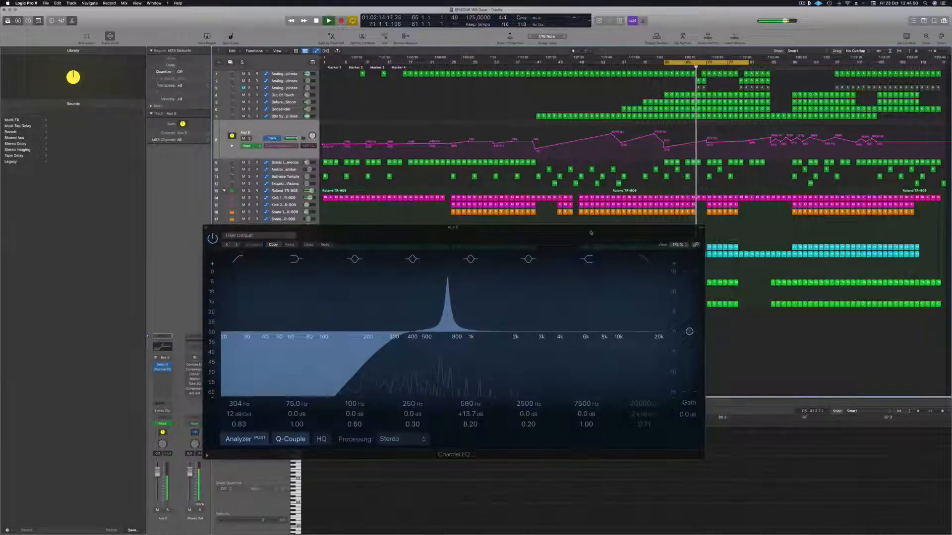
- Edit the Aux 6 EQ frequency automation points around bars 72–73 to create a drop, and replay from about bar 70
drag(591, 233, 628, 231)
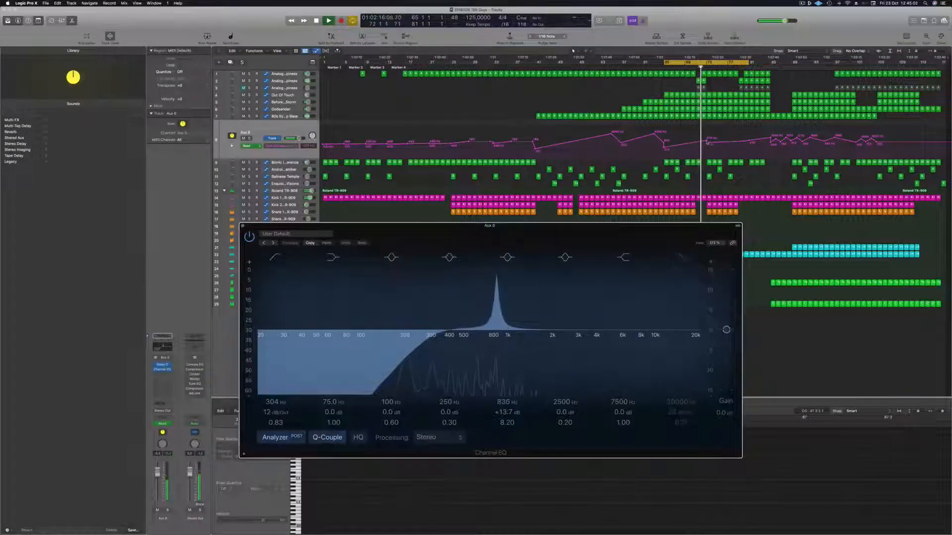
click(699, 142)
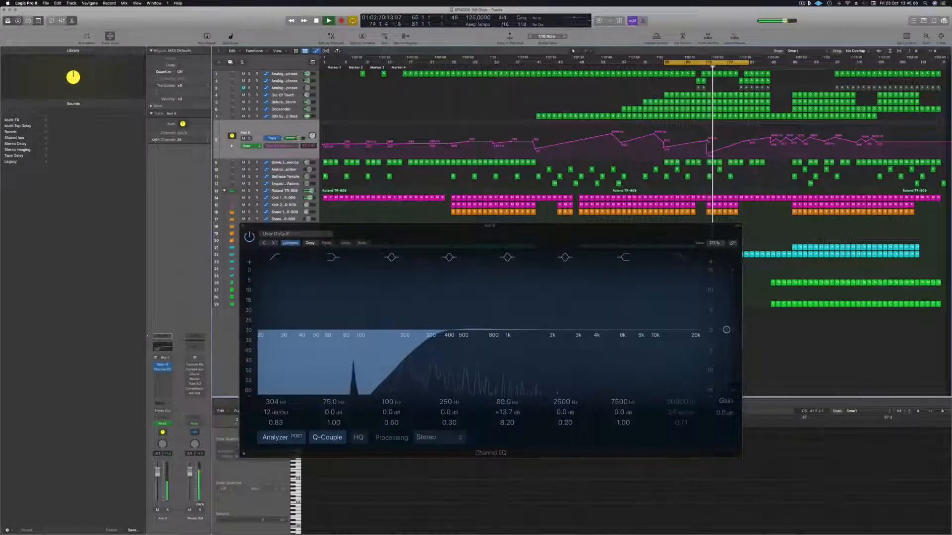
double_click(708, 141)
click(691, 67)
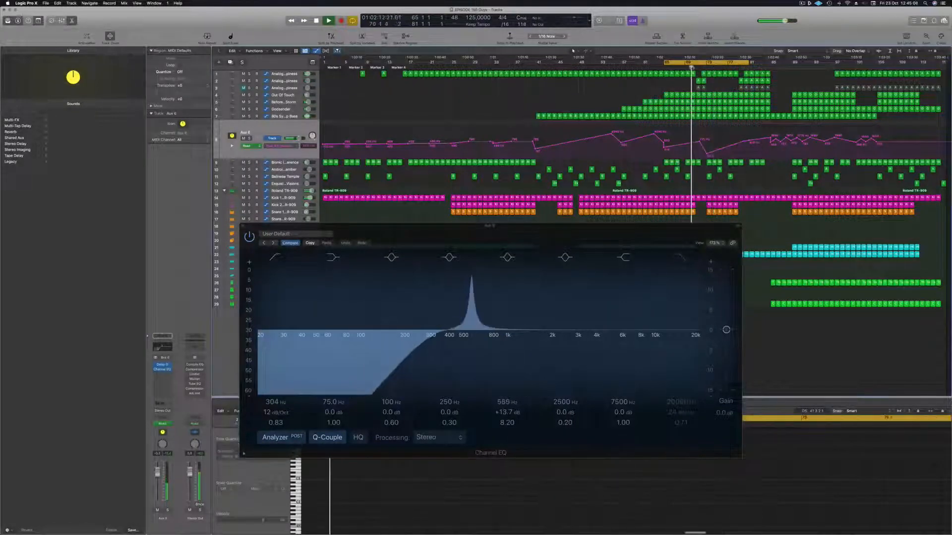
- Move the Aux 6 automation point before the drop back to bar 71 and replay the transition
key(super+Right)
key(super+Right)
key(super+Right)
key(super+Right)
key(super+Right)
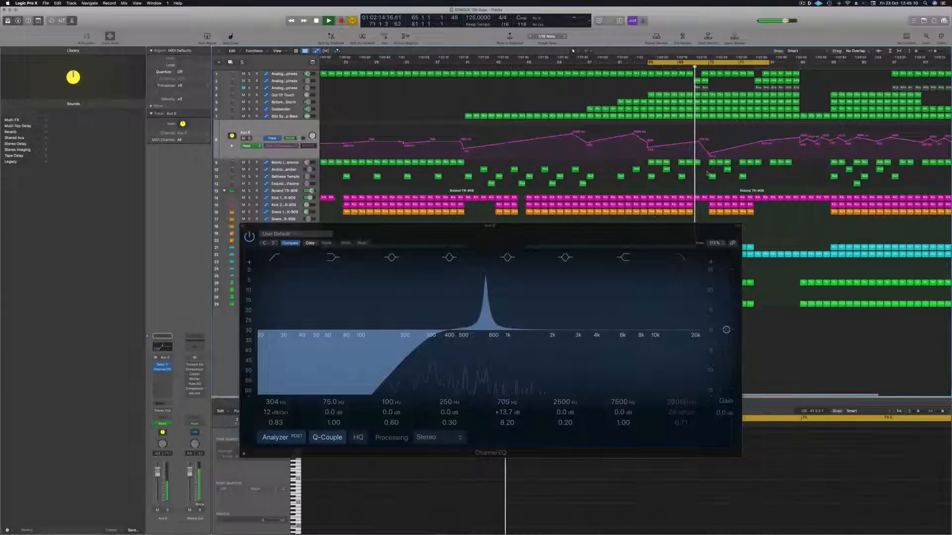
drag(699, 141, 694, 142)
click(692, 67)
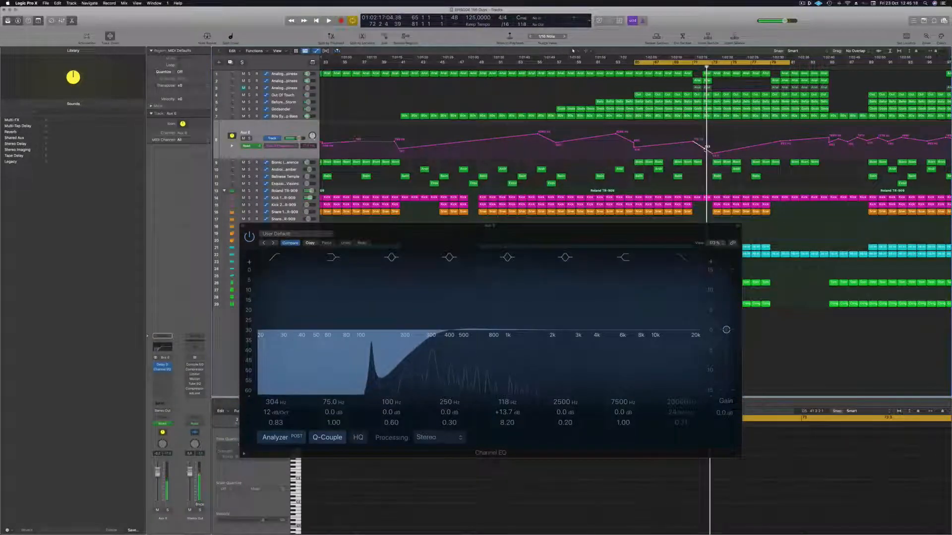
- Reshape the Aux 6 automation into a peak before the bar 73 drop and slightly raise the point near bar 80
click(691, 67)
key(space)
click(691, 67)
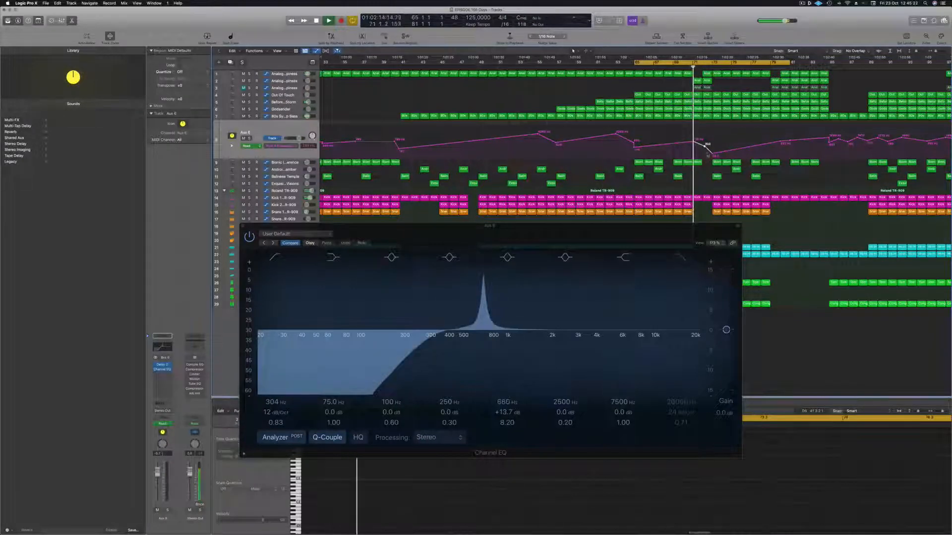
mouse_move(704, 147)
mouse_down()
mouse_move(705, 137)
mouse_move(713, 146)
mouse_up()
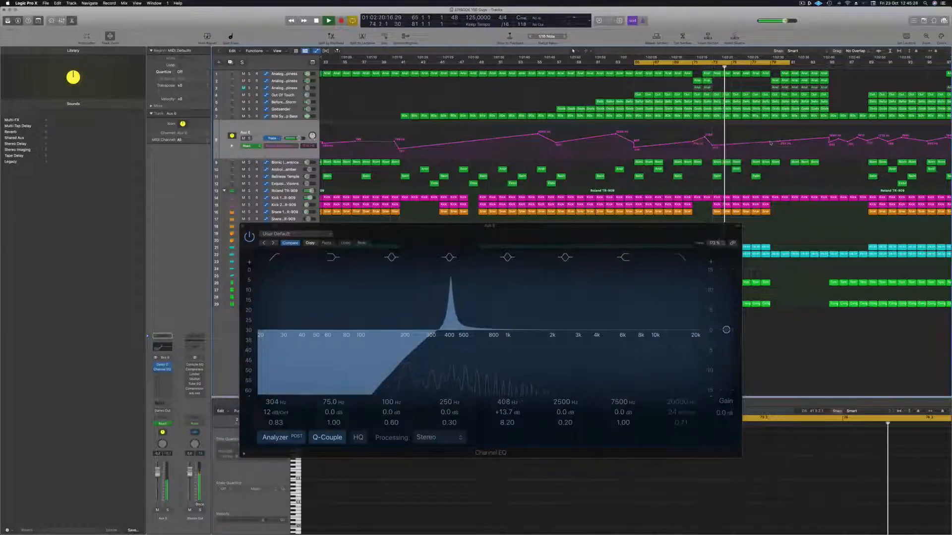
drag(779, 142, 779, 140)
ctrl+alt+click(748, 175)
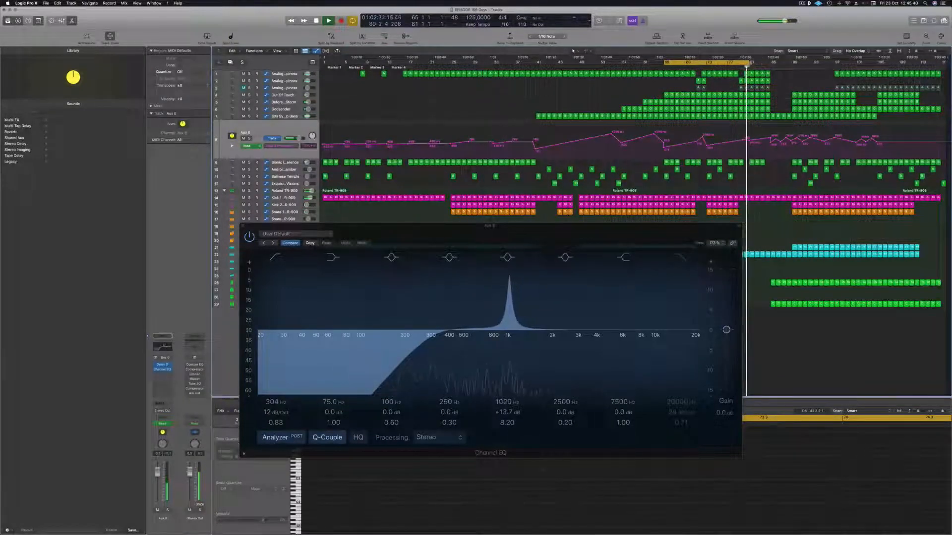
- Extend the cycle range to bar 89 and delete the hi-hat regions in bars 85–88
drag(752, 63, 791, 64)
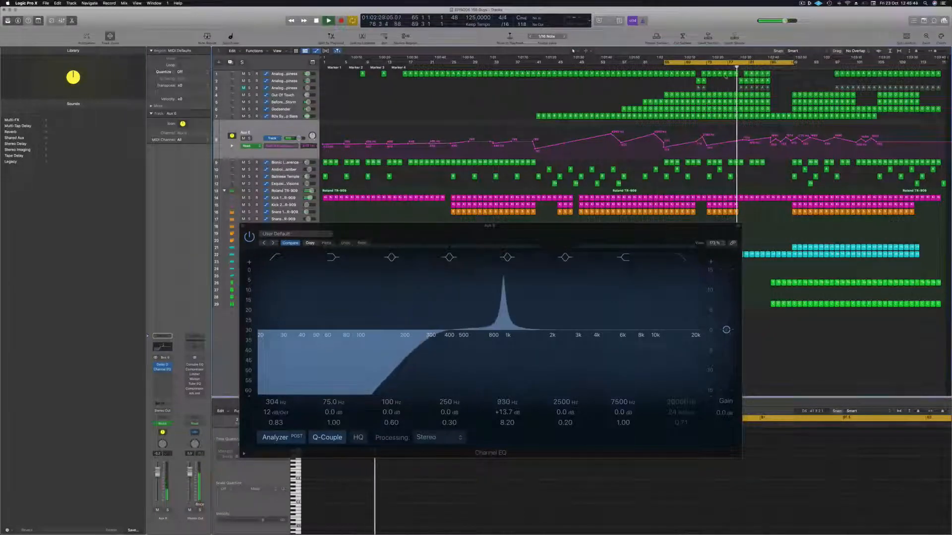
drag(490, 226, 431, 389)
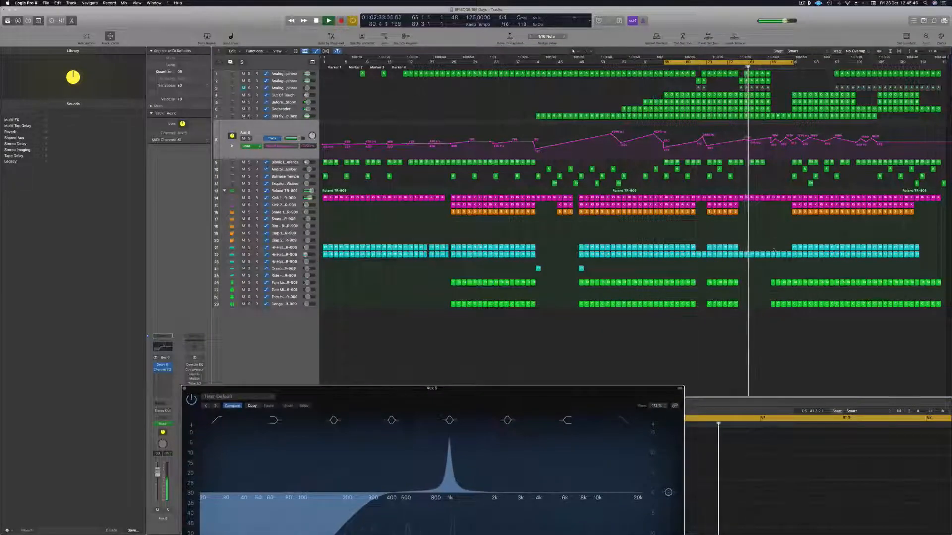
drag(774, 223, 787, 259)
key(Delete)
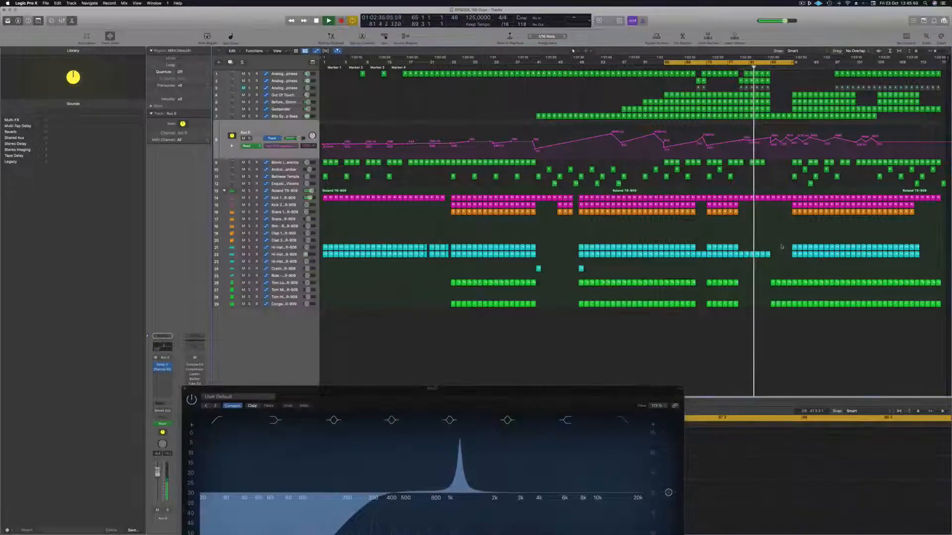
- Stop playback, set the cycle range to bars 85–89 and repeat that section four times
drag(773, 247, 806, 315)
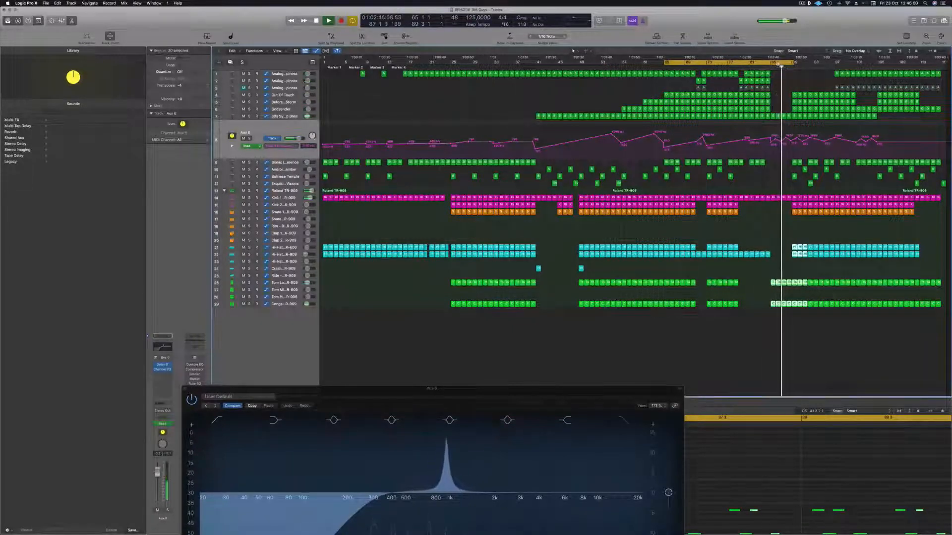
key(space)
key(c)
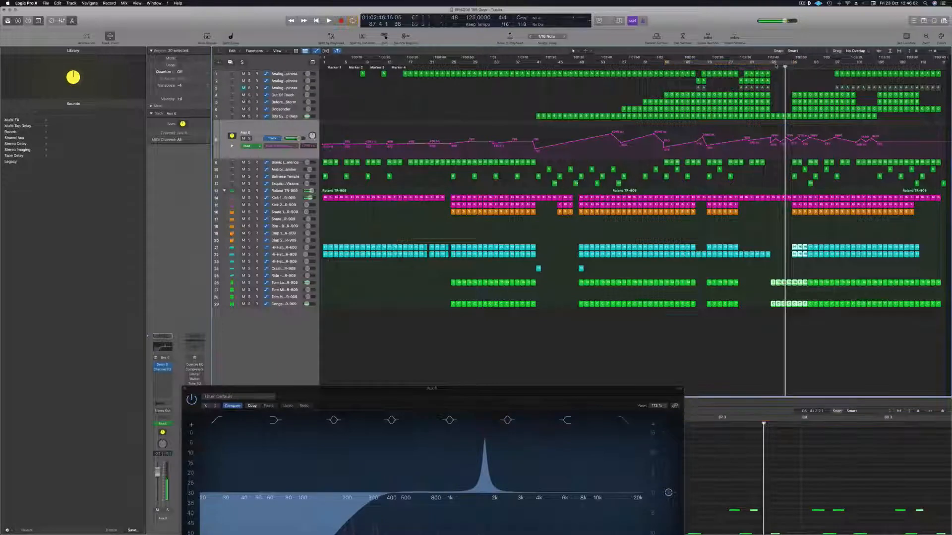
drag(771, 65, 788, 65)
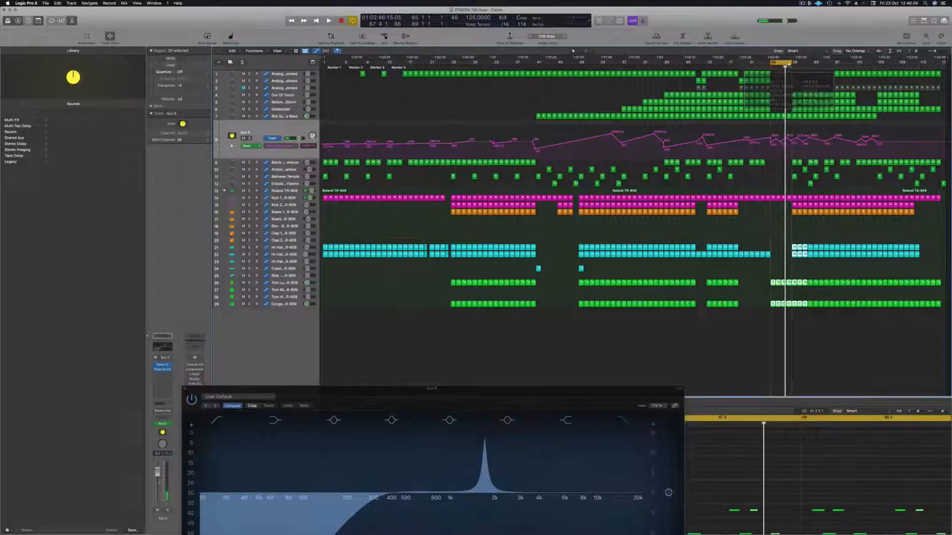
key(ctrl+super+r)
key(ctrl+super+r)
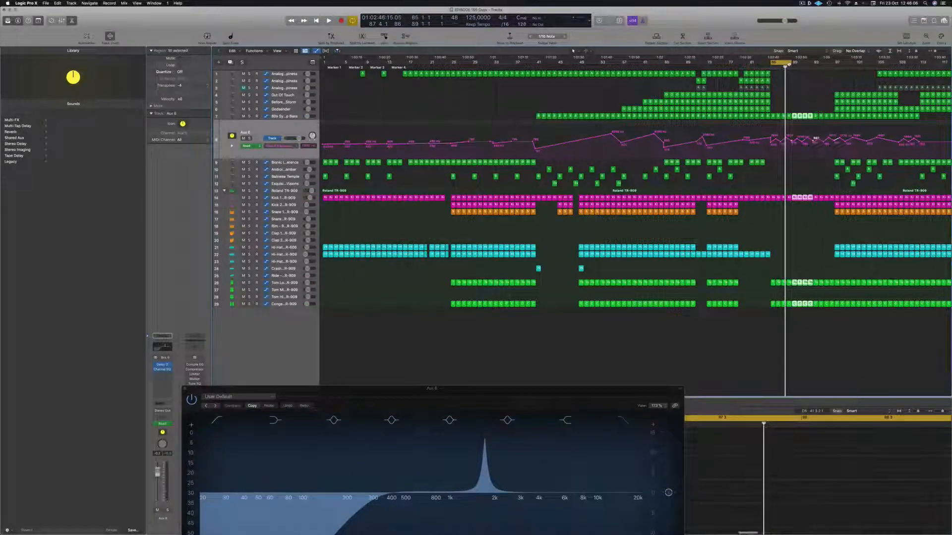
key(ctrl+super+r)
key(ctrl+super+r)
scroll(812, 106, down, 3)
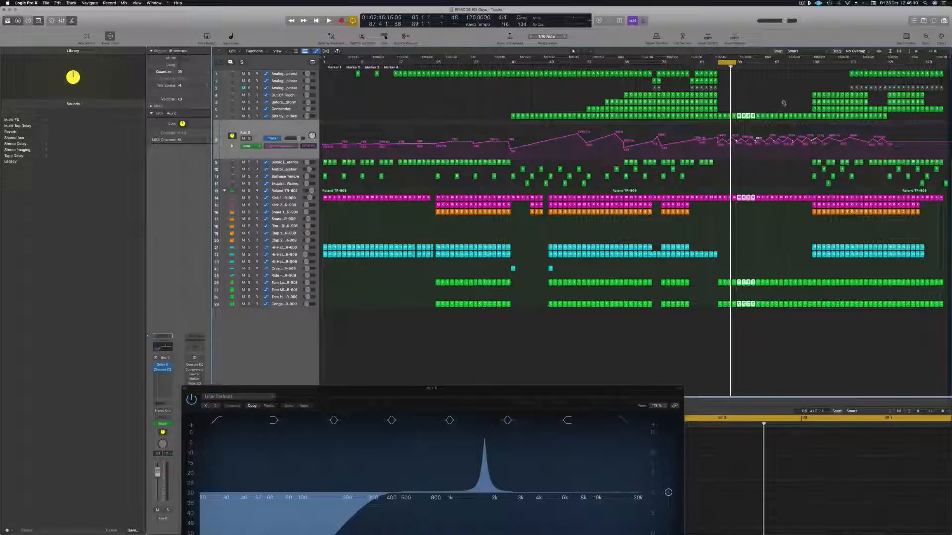
- Extend the cycle range to bar 97 and play the lead-in from about bar 81
key(space)
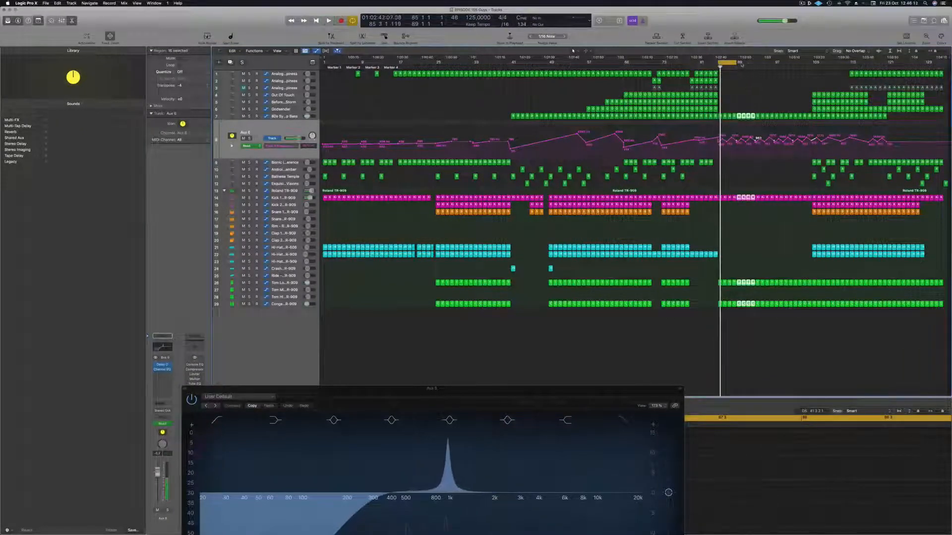
drag(736, 63, 773, 69)
key(space)
key(space)
click(699, 67)
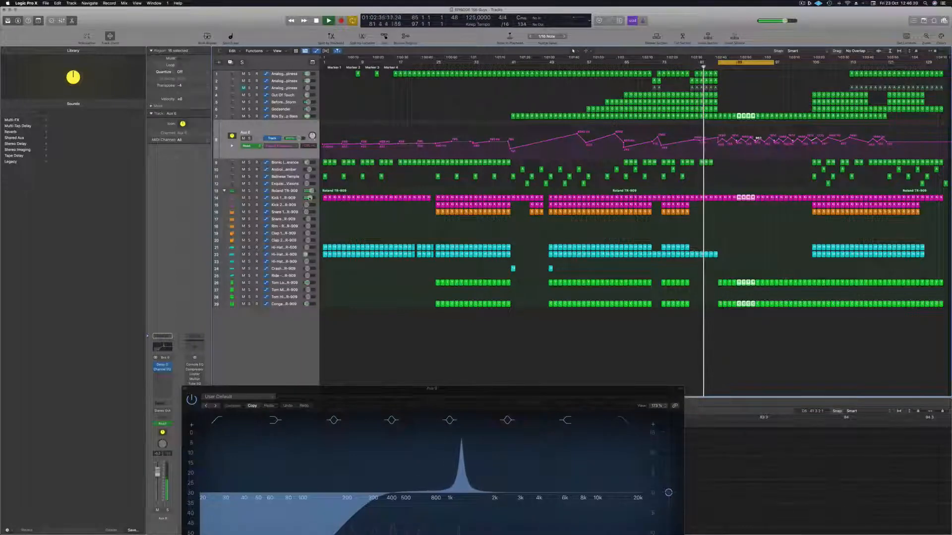
- Select the main Roland TR-909 track, and close the Aux 6 EQ window and the lower editor
click(297, 197)
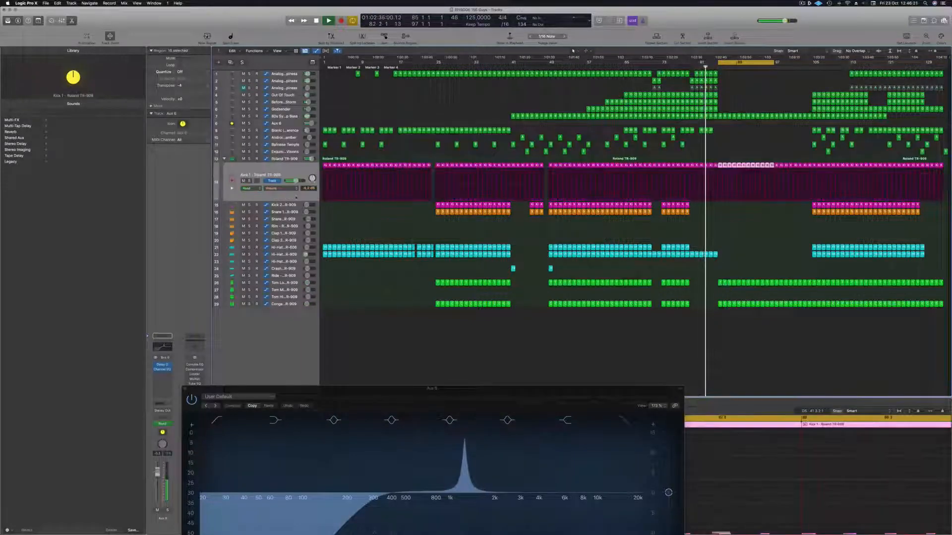
click(293, 160)
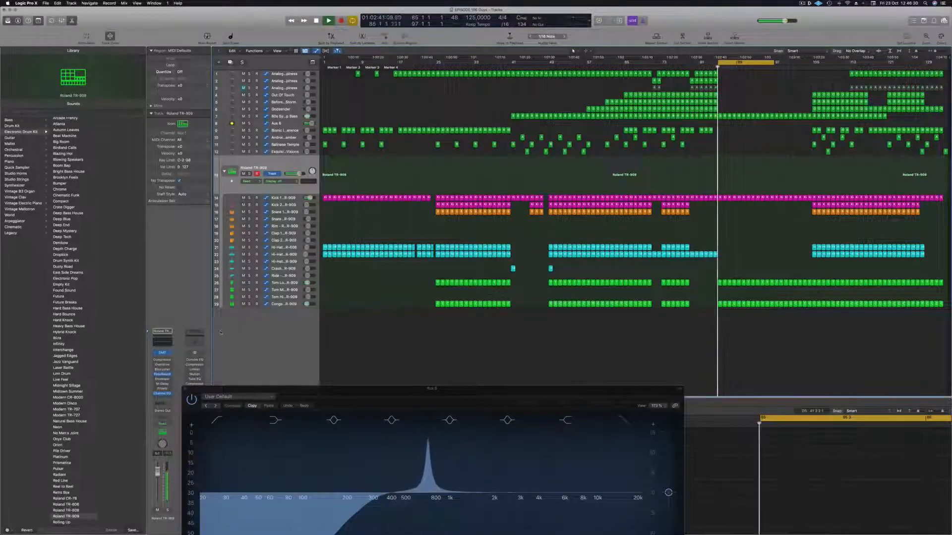
drag(363, 389, 712, 313)
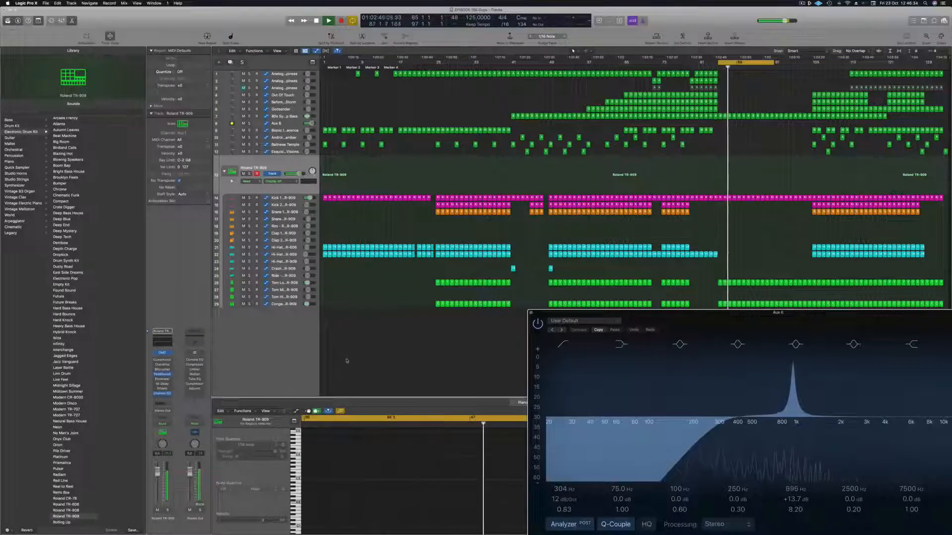
key(x)
drag(595, 313, 494, 264)
key(x)
click(431, 265)
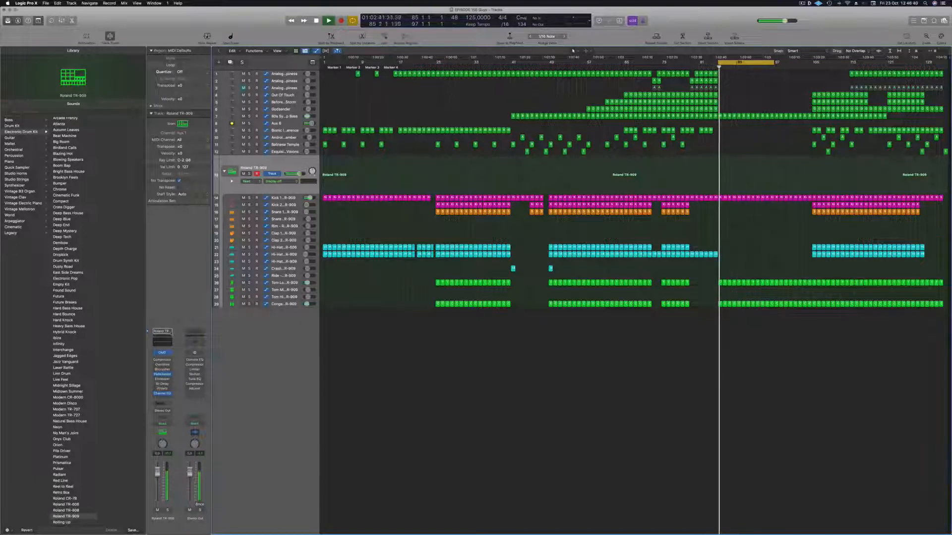
- Open Drum Machine Designer for the Roland TR-909 and move its window away from the bars after 85
click(162, 353)
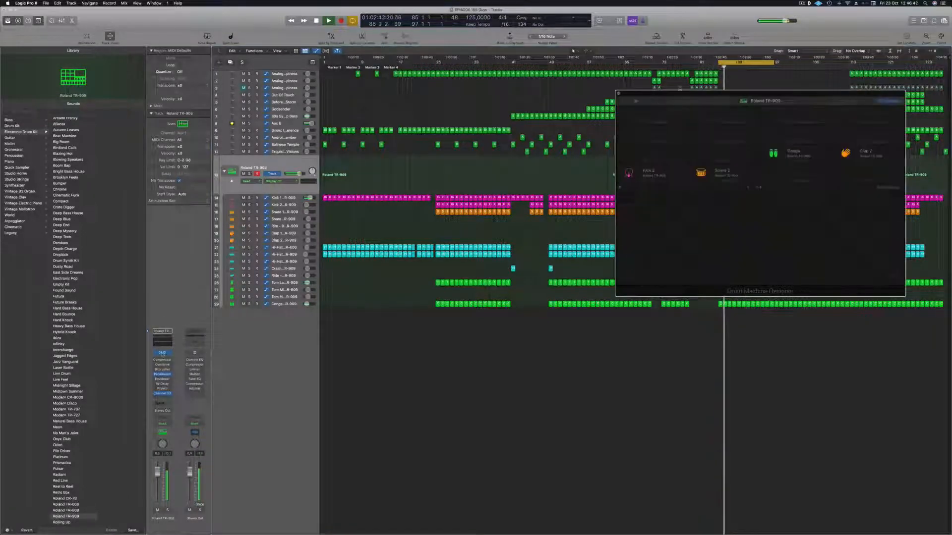
drag(809, 93, 637, 93)
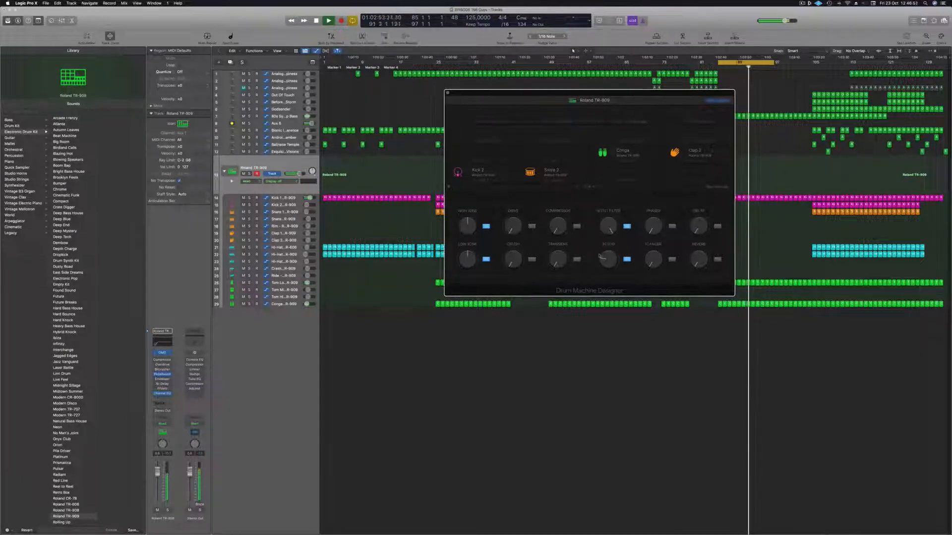
drag(665, 97, 577, 175)
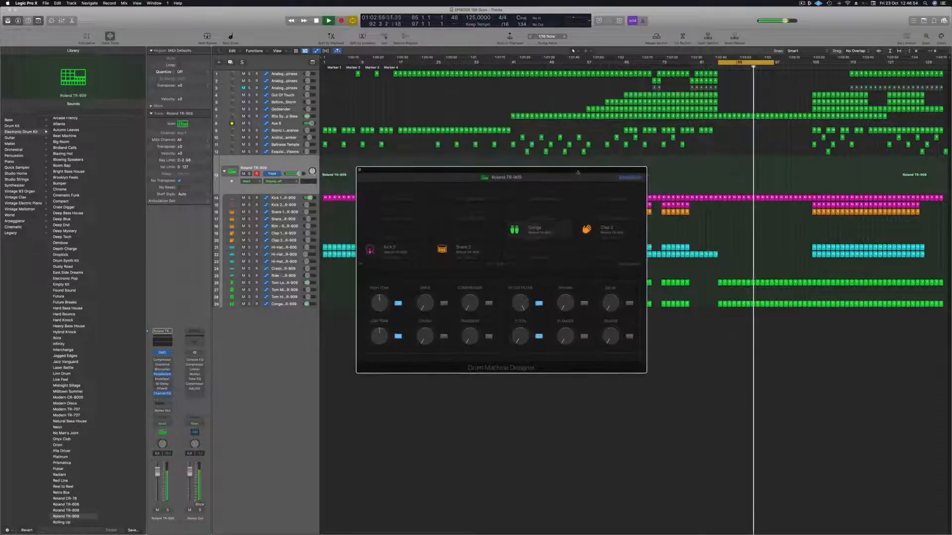
- Set the Roland TR-909 automation mode to Touch and record a downward high cut filter sweep over bars 85–88
key(space)
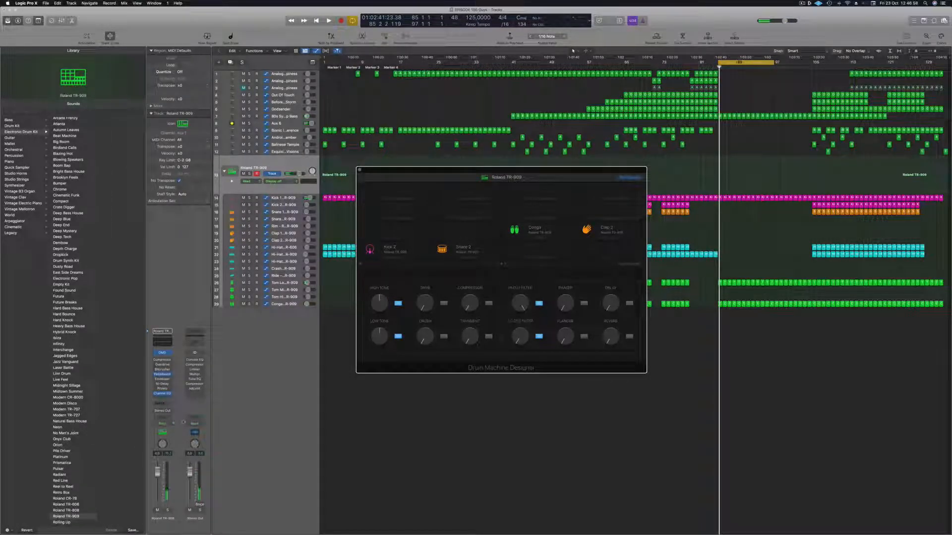
click(171, 425)
click(161, 429)
key(space)
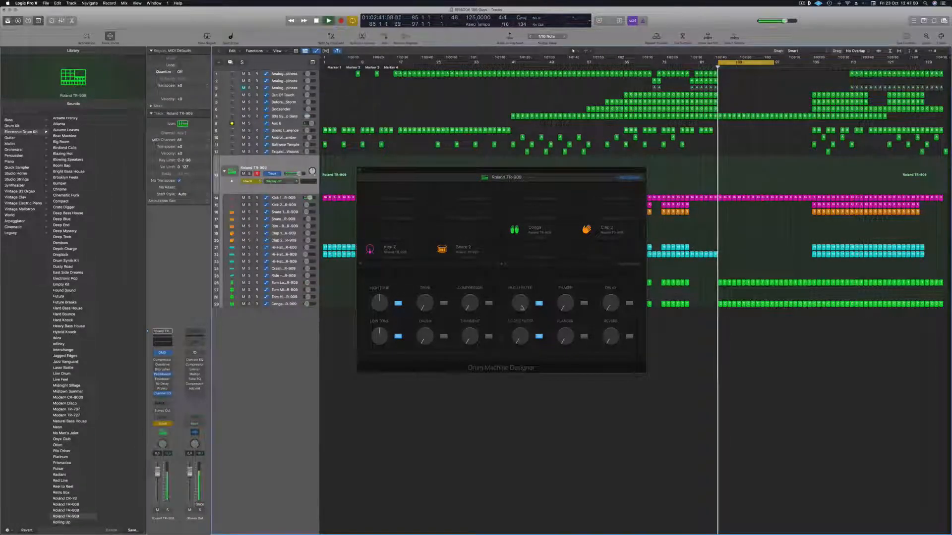
drag(520, 304, 520, 364)
key(space)
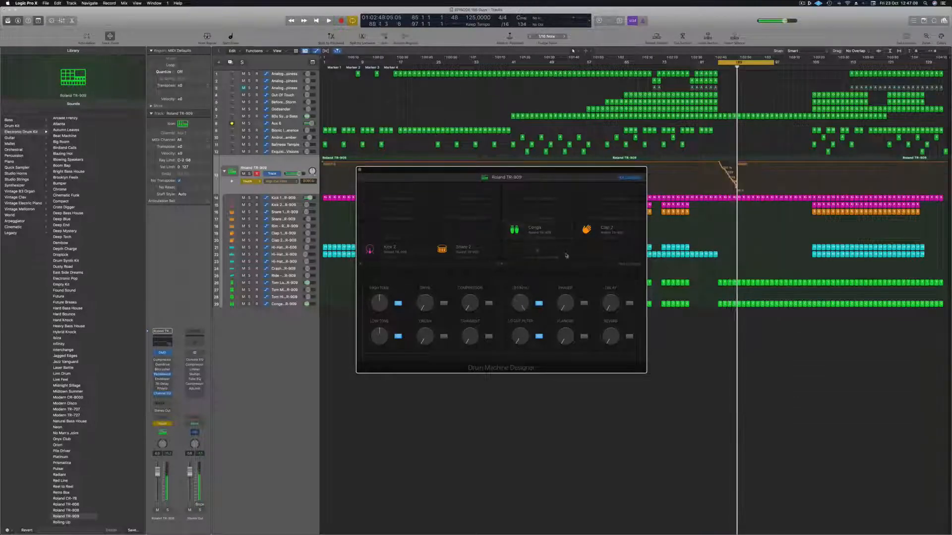
- Close Drum Machine Designer and replace the recorded sweep with a straight filter ramp falling from bar 85 to its lowest at bar 89
key(super+w)
drag(739, 163, 723, 162)
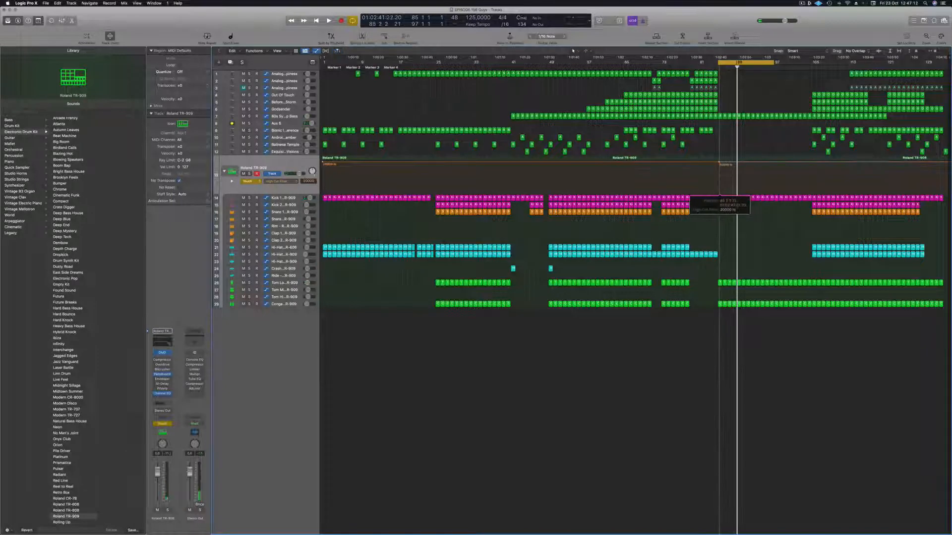
drag(742, 161, 742, 169)
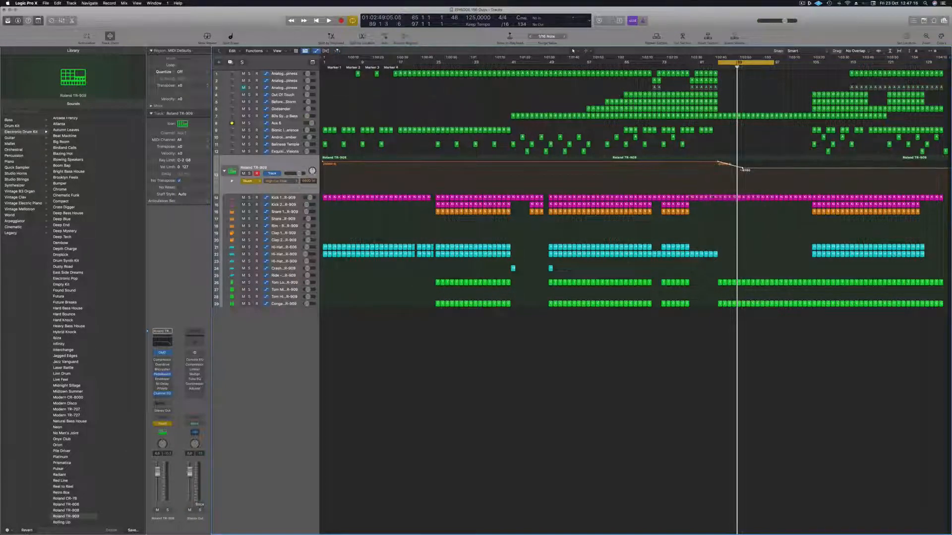
scroll(746, 156, up, 4)
scroll(747, 157, up, 3)
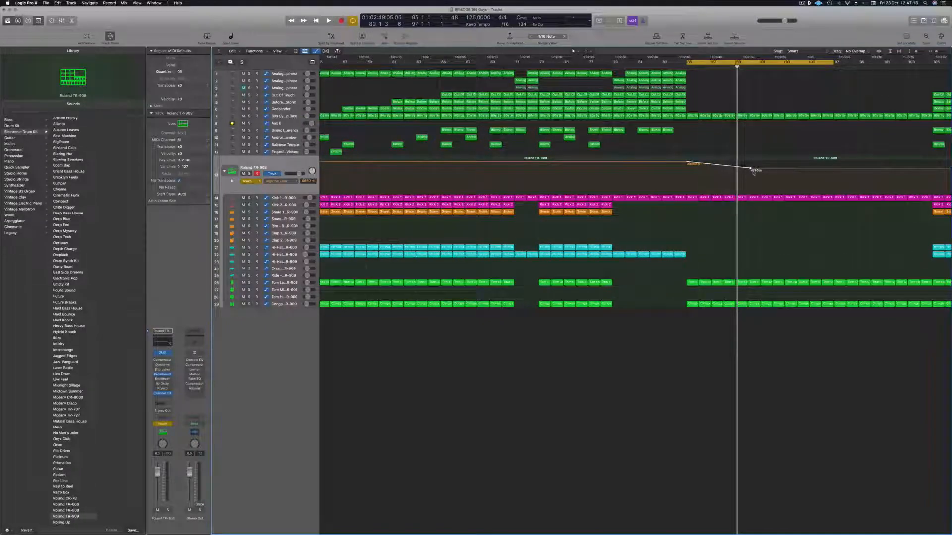
drag(750, 170, 732, 206)
- Delete the Kick 1, low tom and conga regions in bars 89–92
scroll(732, 206, down, 2)
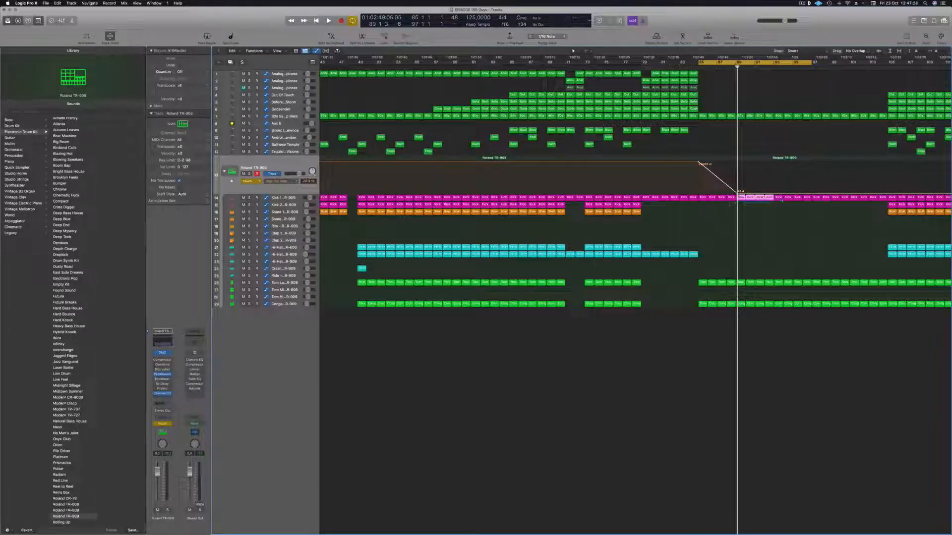
key(space)
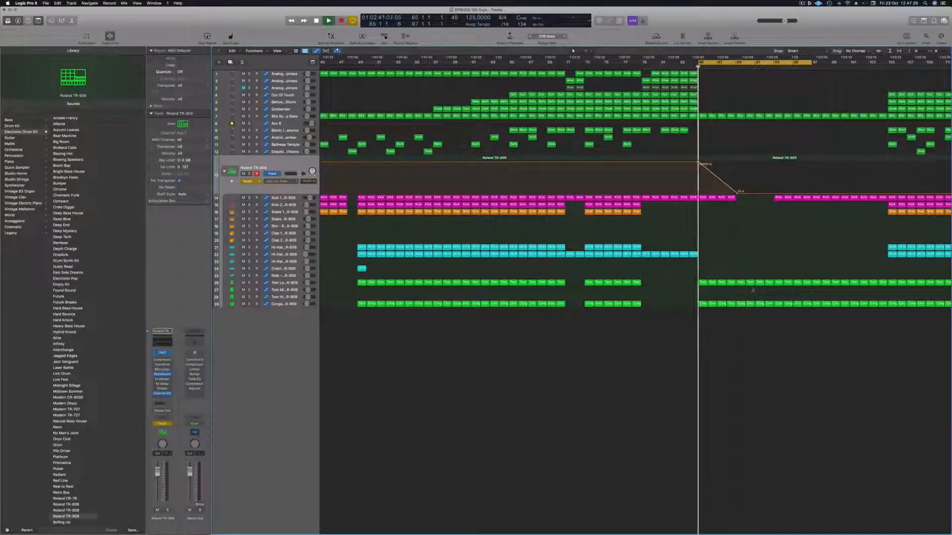
drag(738, 274, 773, 308)
key(Delete)
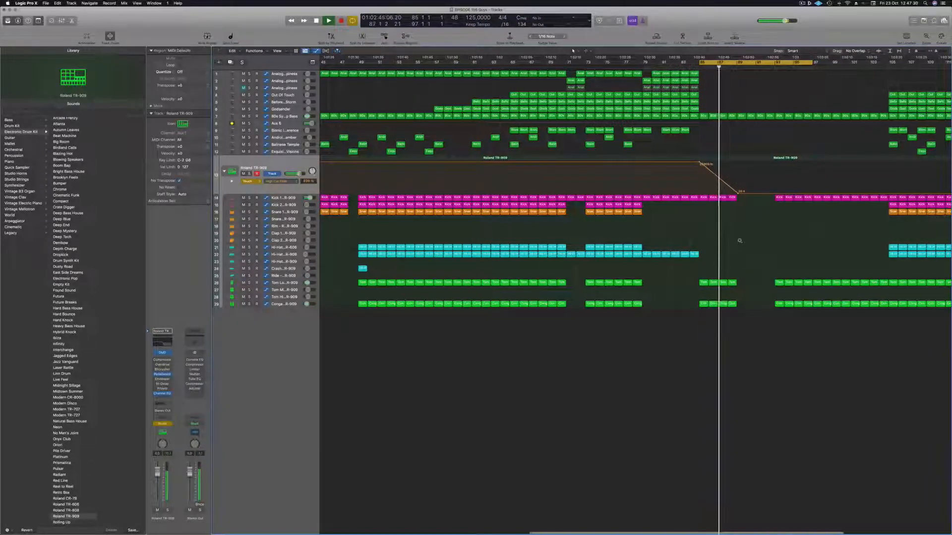
- Delete the Kick 1 regions in bars 93–96 as well and stop playback
scroll(738, 226, down, 5)
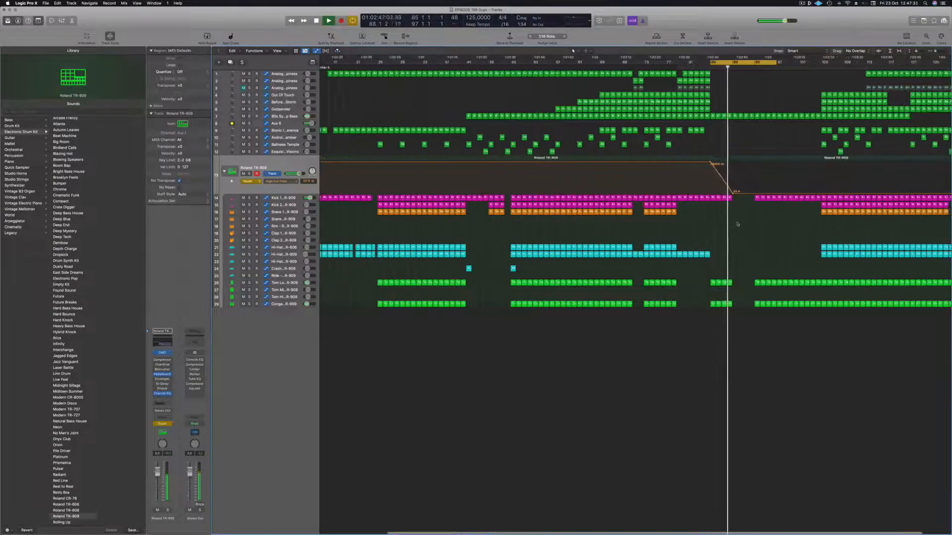
scroll(755, 131, up, 3)
scroll(755, 131, down, 3)
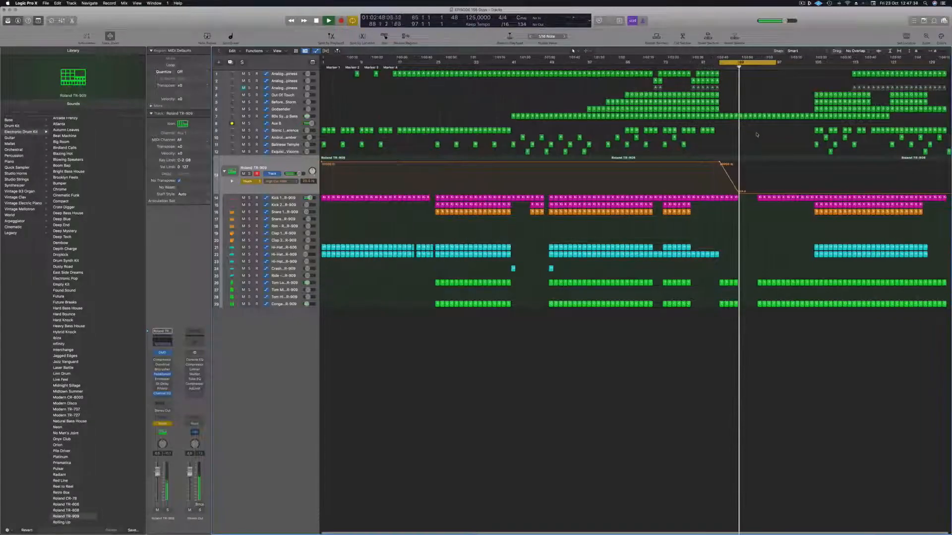
drag(768, 201, 770, 201)
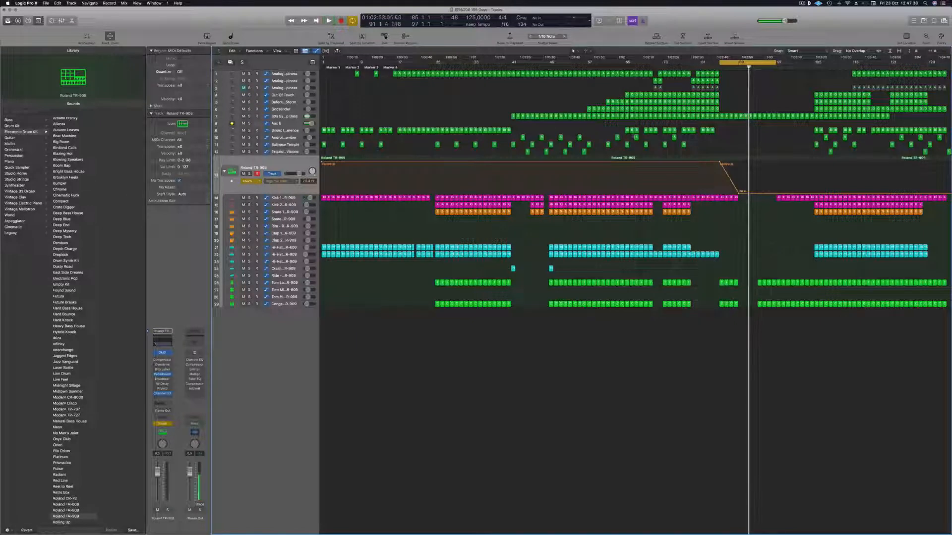
- Clear the repeated zigzag in the Aux 6 automation so it rises in one ramp from bar 85 to bar 105
click(284, 123)
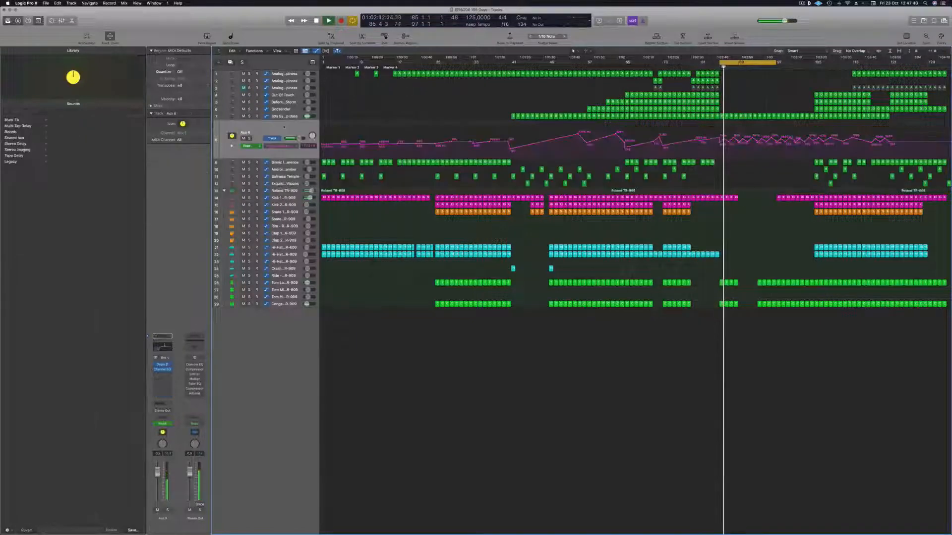
drag(730, 136, 815, 137)
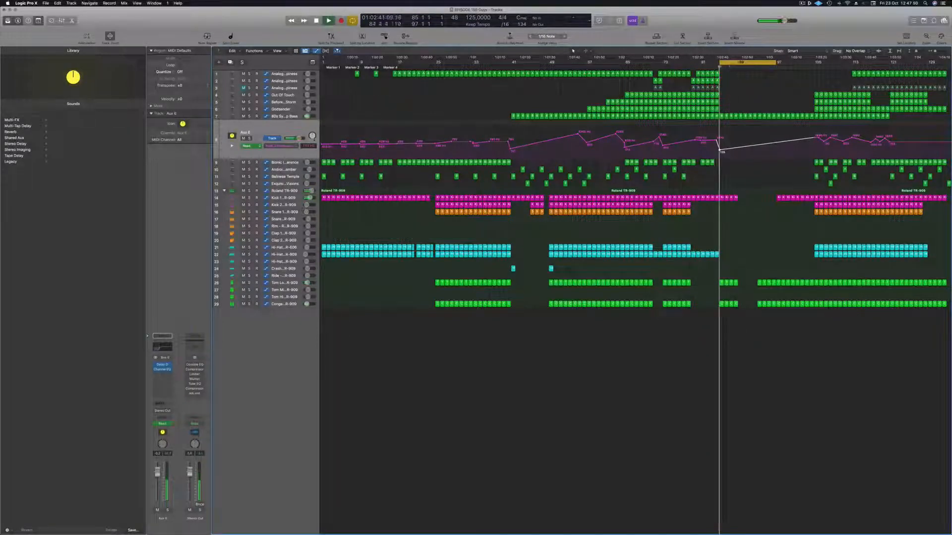
- Replace the repeated peaks in the 80s Synth Pop Bass automation with one rise from bar 85, adding a point near bar 93
click(287, 116)
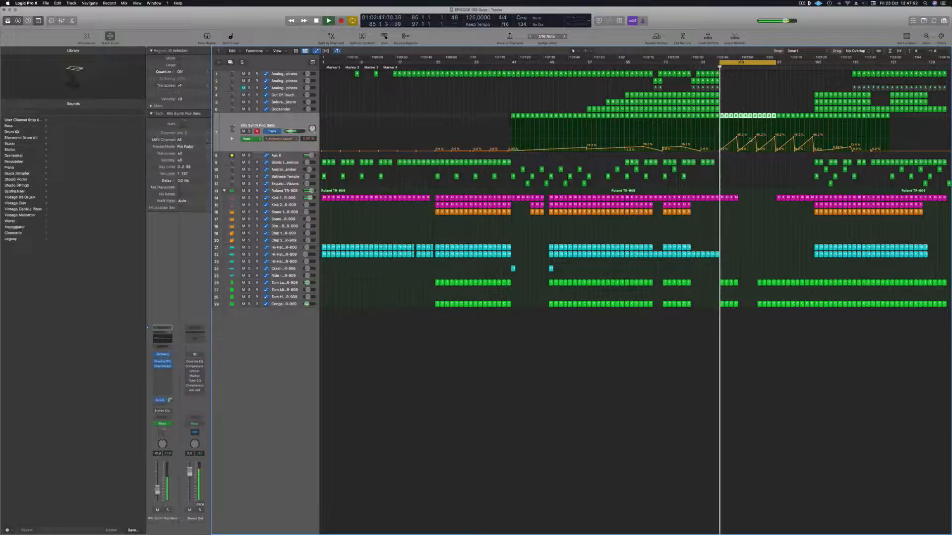
drag(782, 137, 791, 137)
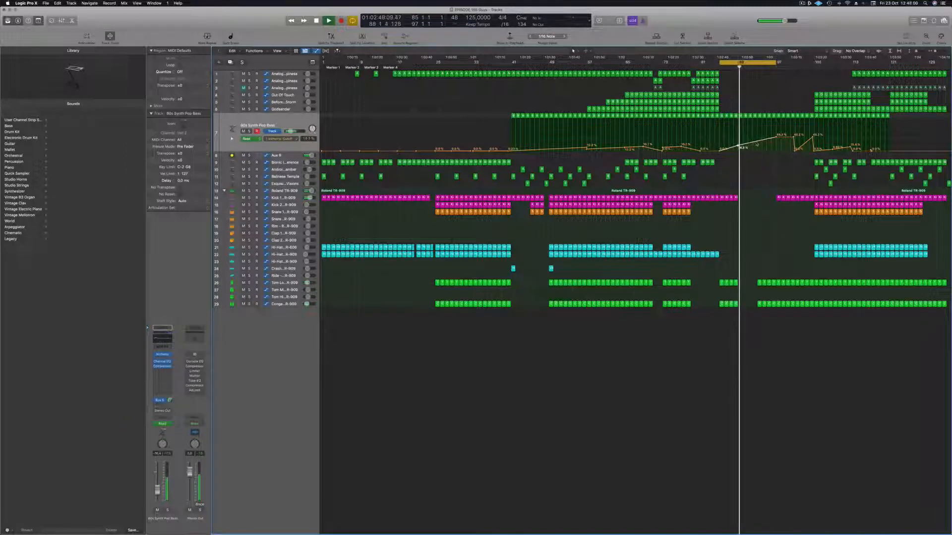
click(757, 141)
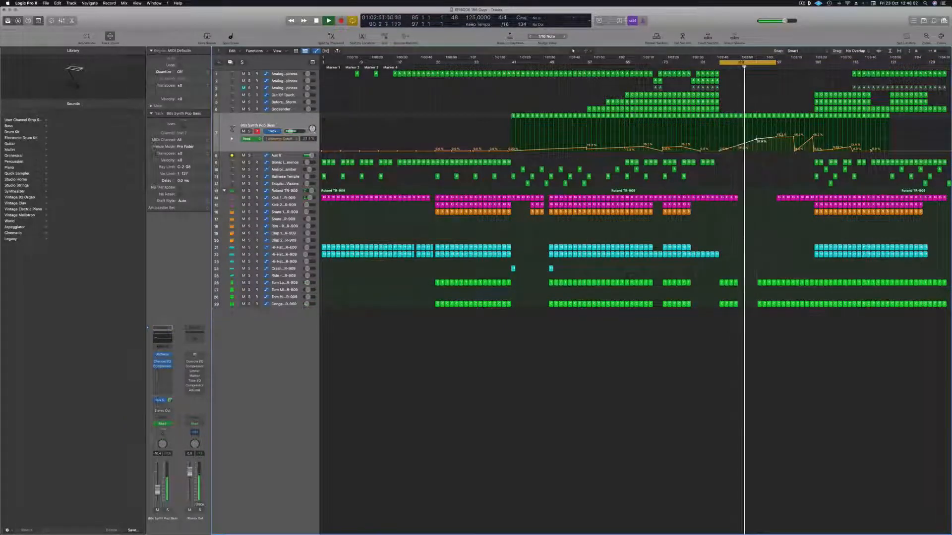
click(272, 119)
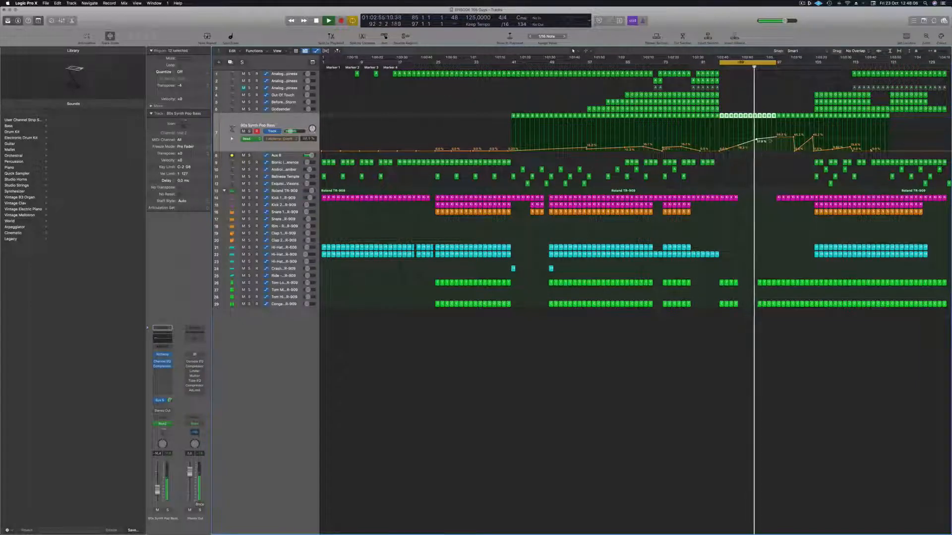
- Add an Aux 6 automation point near bar 97, then extend the cycle range to bar 105 and restart playback
click(287, 155)
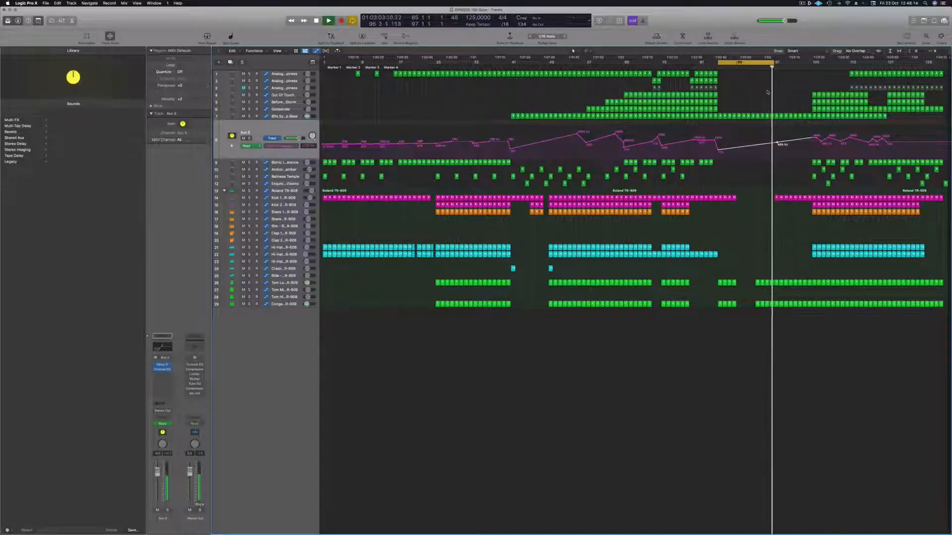
key(space)
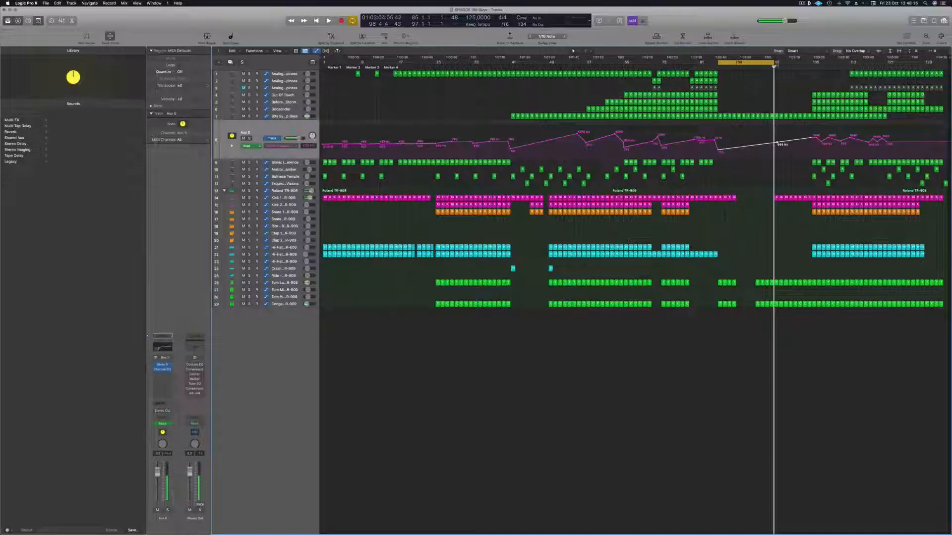
drag(772, 63, 812, 63)
key(space)
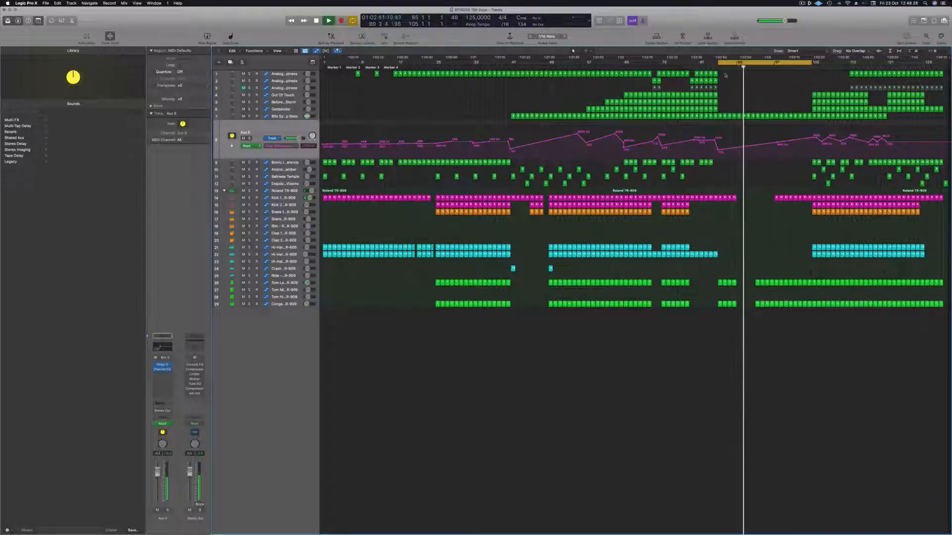
- Copy four regions of the first Analog track to bars 97–100 and raise the 80s Synth Pop Bass automation to a peak at bar 101
drag(719, 78, 780, 78)
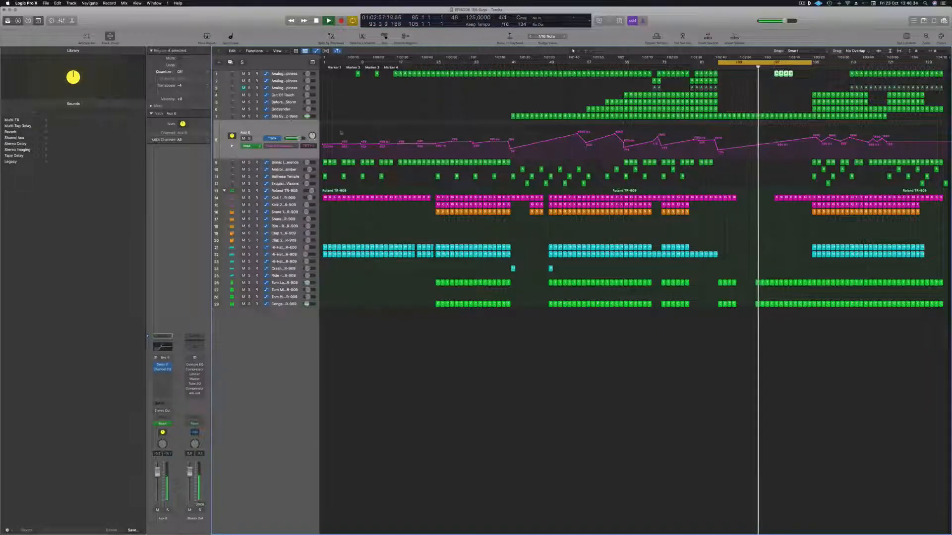
key(Up)
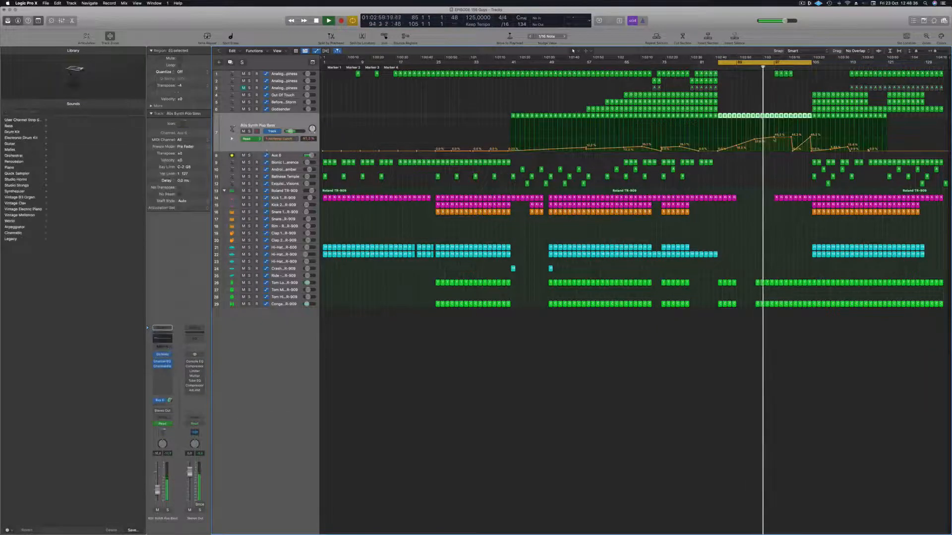
drag(774, 138, 791, 131)
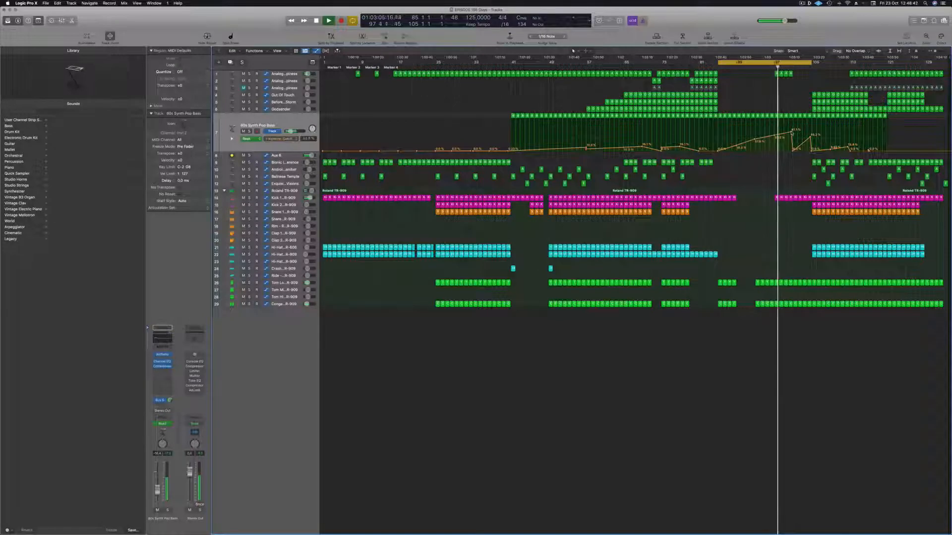
- Copy the four Analog regions to bars 101–104 and remove the low 80s Synth Pop Bass automation point at bar 101
mouse_move(799, 78)
mouse_down()
mouse_move(774, 74)
mouse_move(796, 74)
mouse_up()
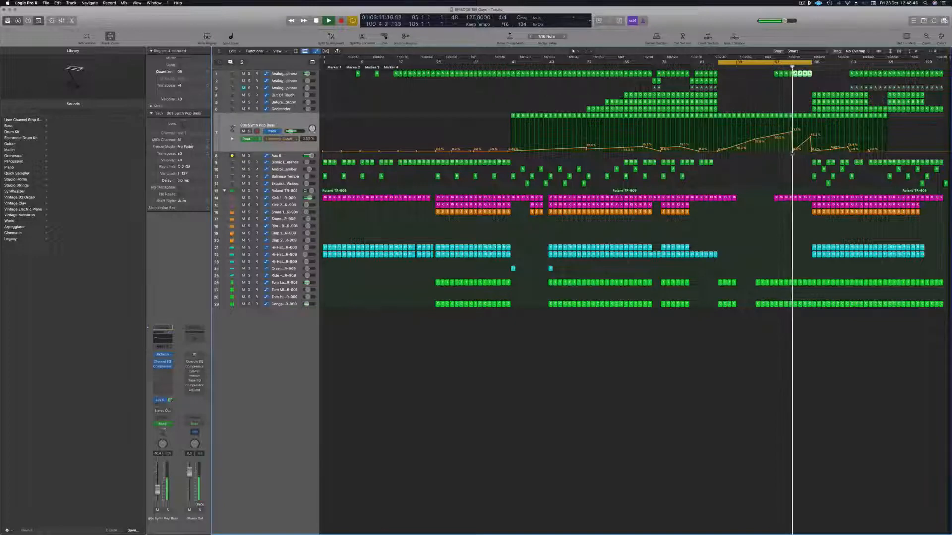
click(793, 152)
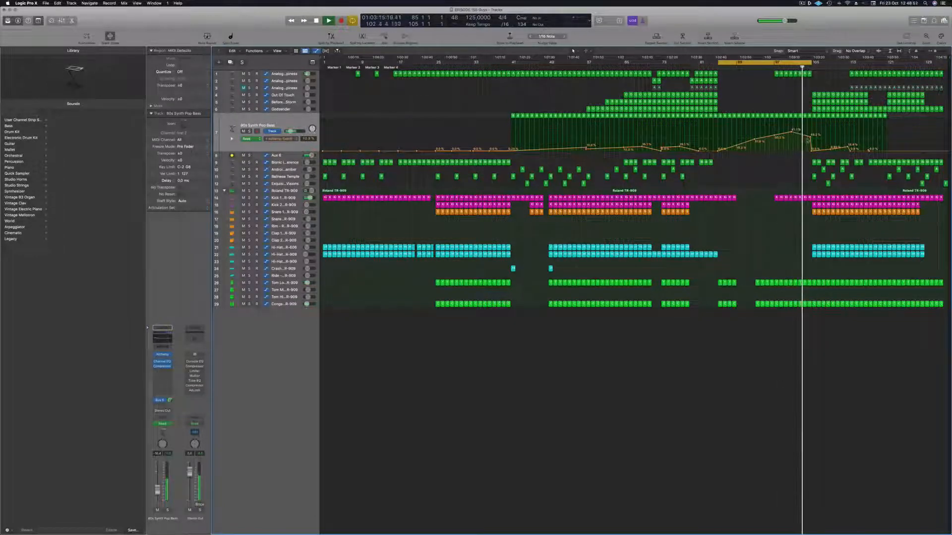
- Raise the 80s Synth Pop Bass automation to a peak at bar 105, forming one straight rise from bar 85
drag(810, 138, 810, 121)
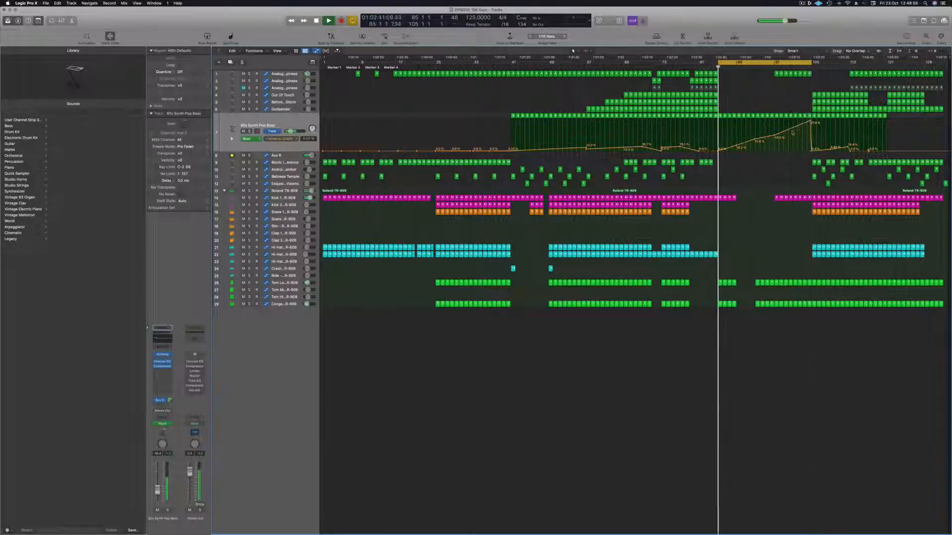
key(space)
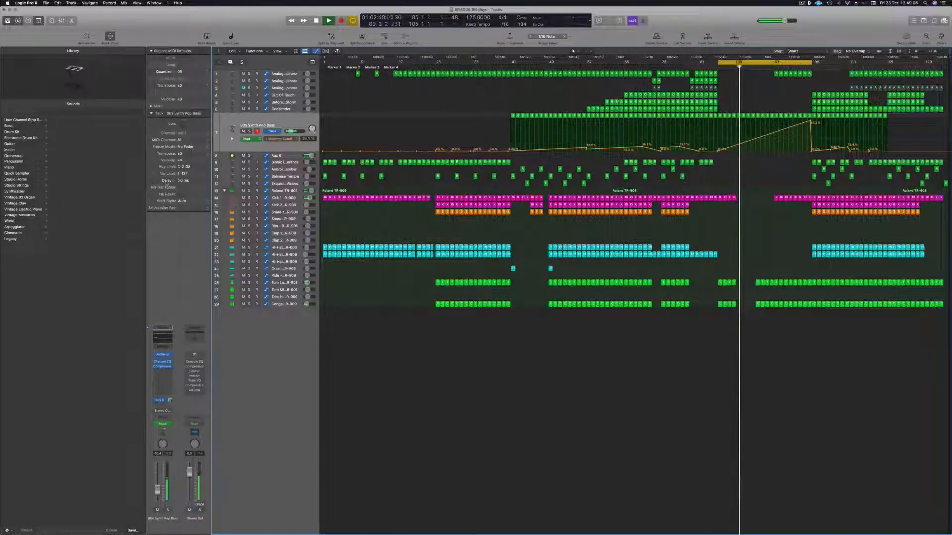
- Shape the Roland TR-909 high cut automation after bar 97 with a peak near bar 101 and a second peak just before bar 105
click(284, 191)
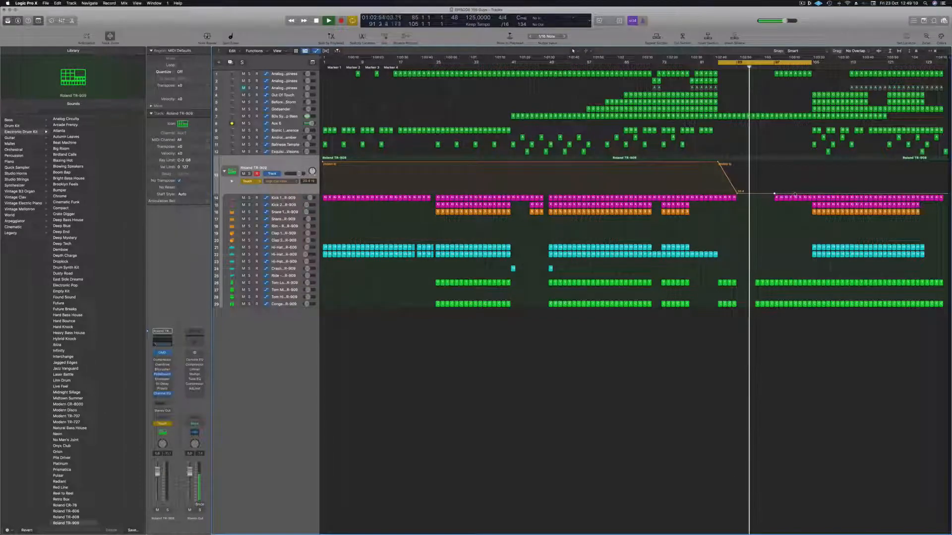
mouse_move(795, 193)
mouse_down()
mouse_move(795, 179)
mouse_move(807, 191)
mouse_up()
key(super+Right)
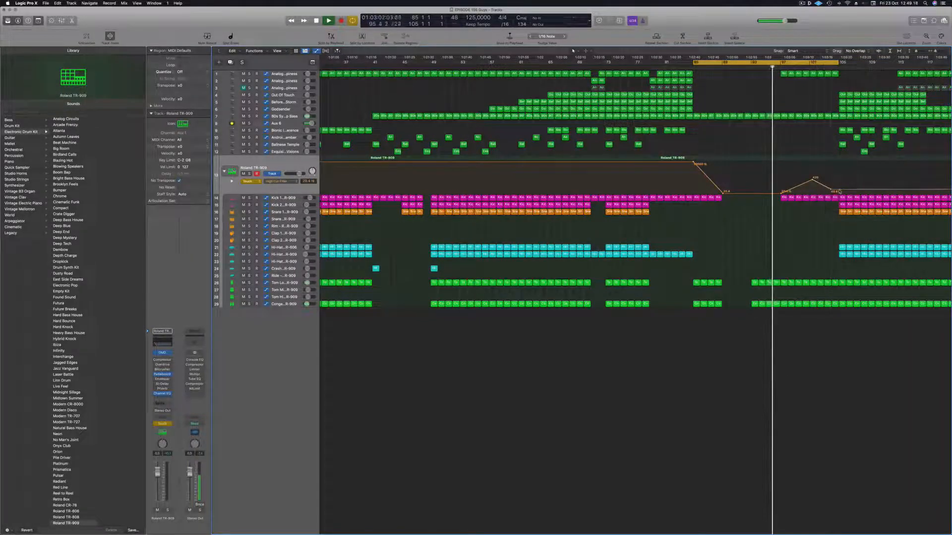
drag(840, 191, 810, 178)
scroll(823, 205, up, 2)
- Double the four kick notes to eight shorter, evenly spaced notes in the Kick 1 region at bar 104
click(830, 198)
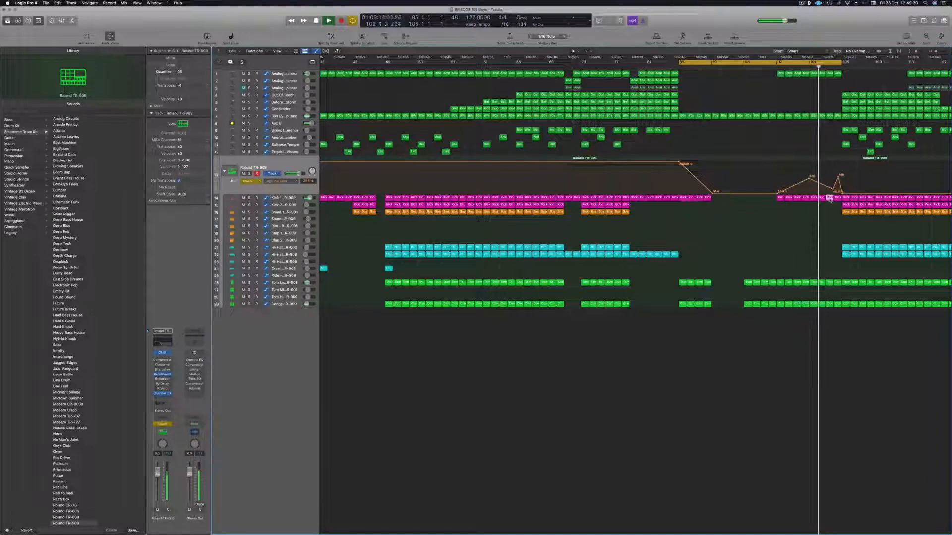
scroll(823, 226, down, 1)
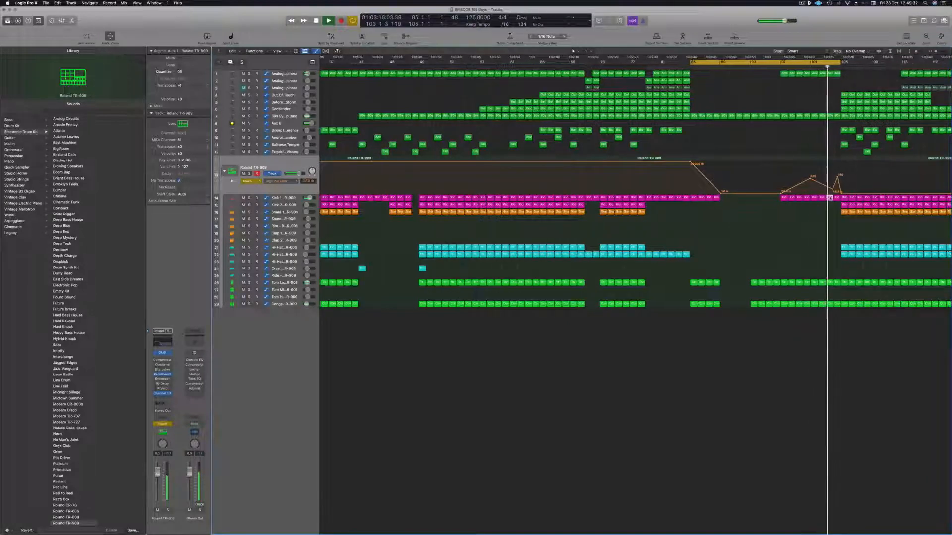
key(p)
scroll(550, 434, left, 3)
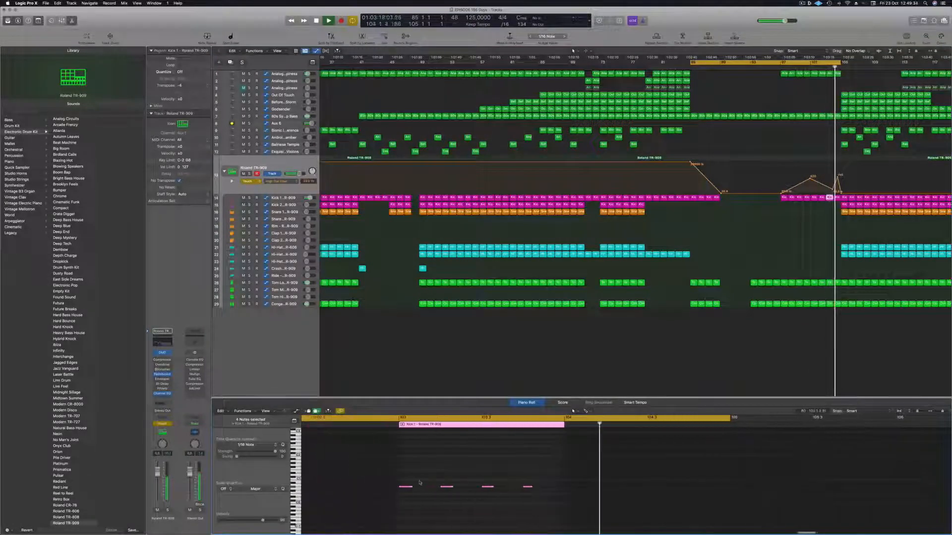
key(space)
drag(412, 488, 424, 489)
click(837, 197)
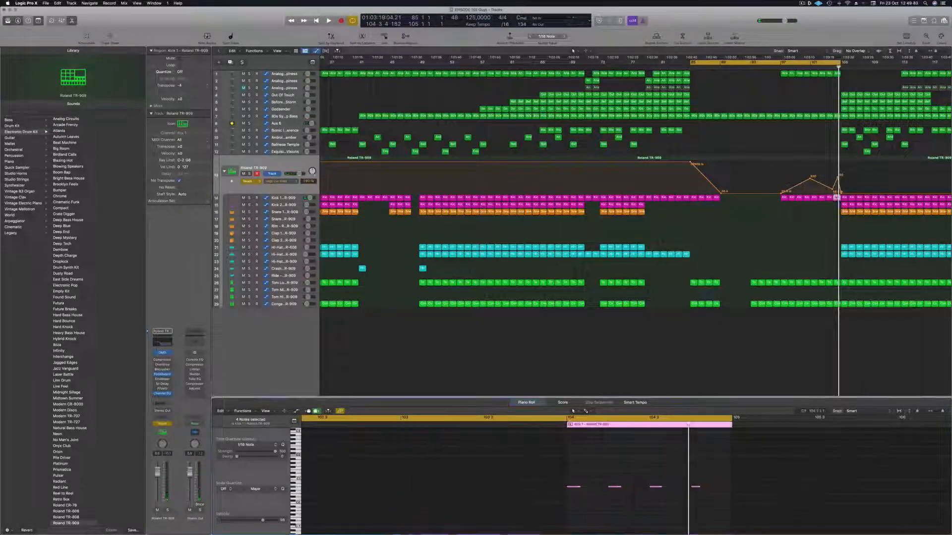
click(643, 503)
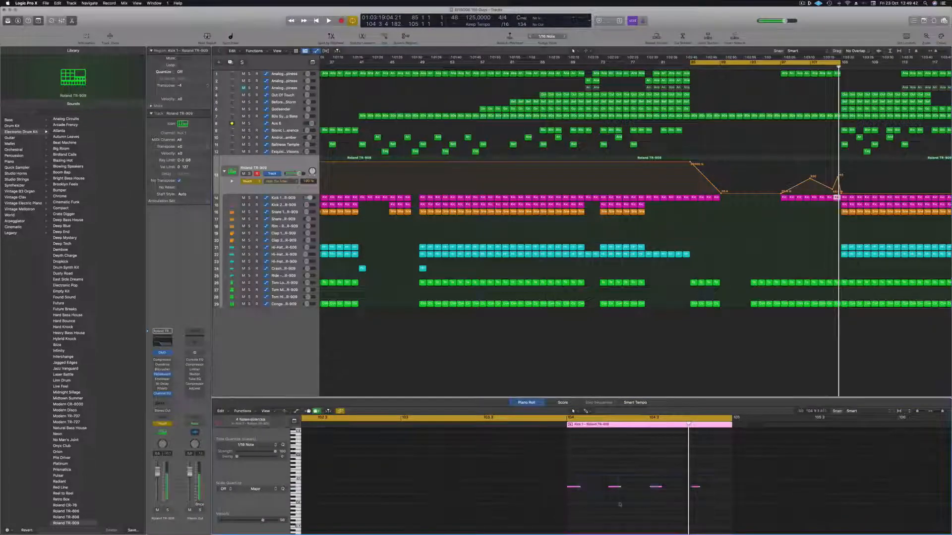
drag(574, 490, 588, 493)
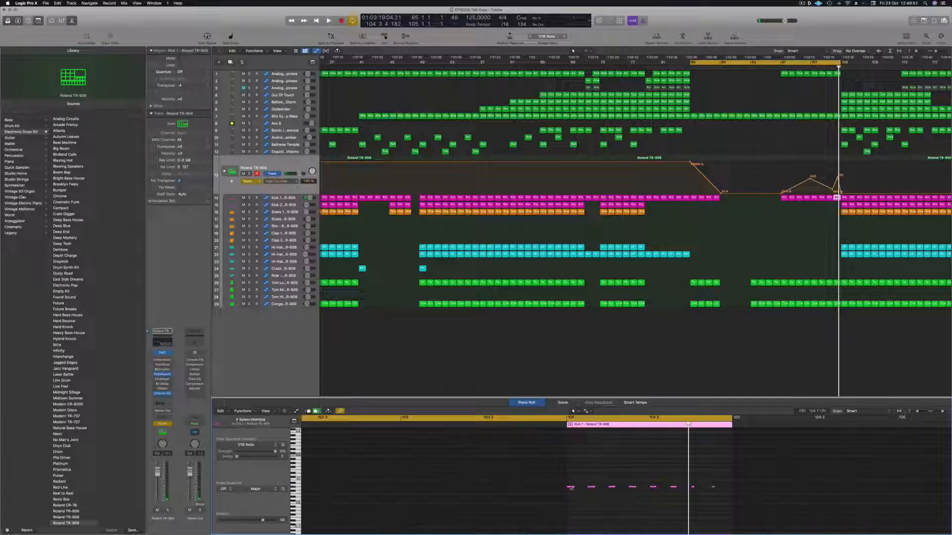
drag(573, 489, 583, 492)
- Shorten the cycle range to bars 97–105 and restart playback from bar 97
key(space)
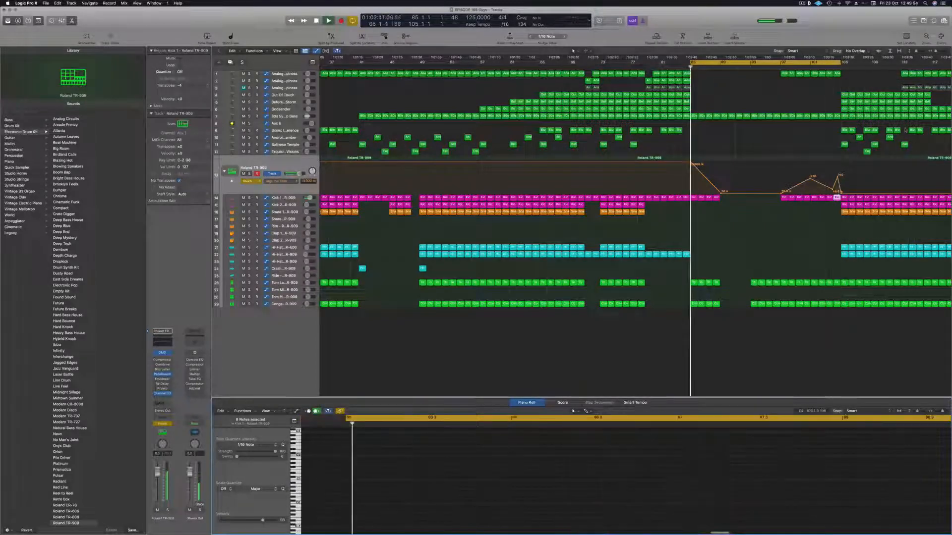
key(space)
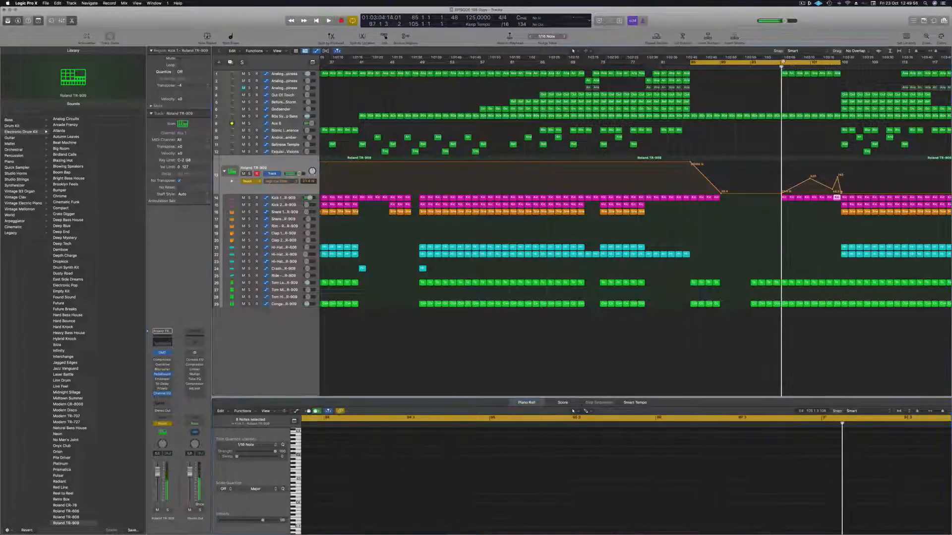
key(c)
key(c)
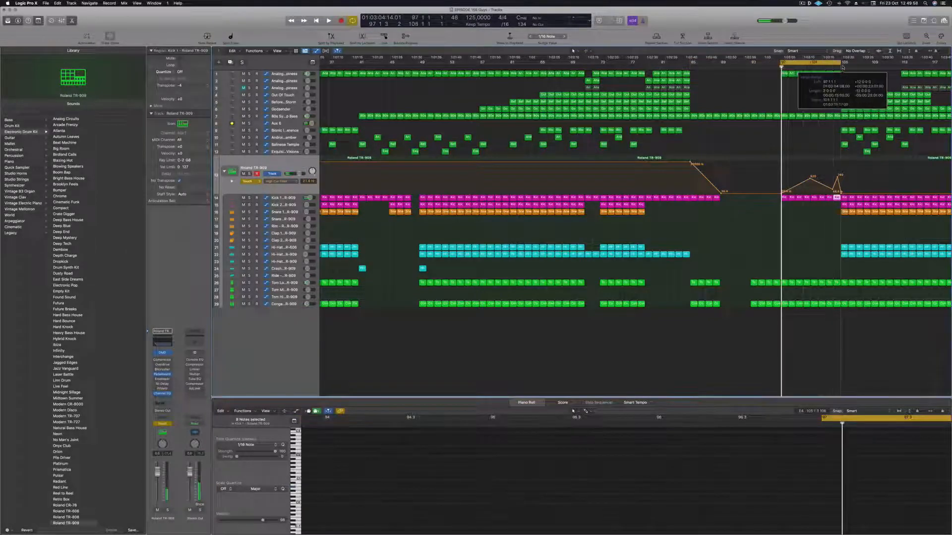
key(space)
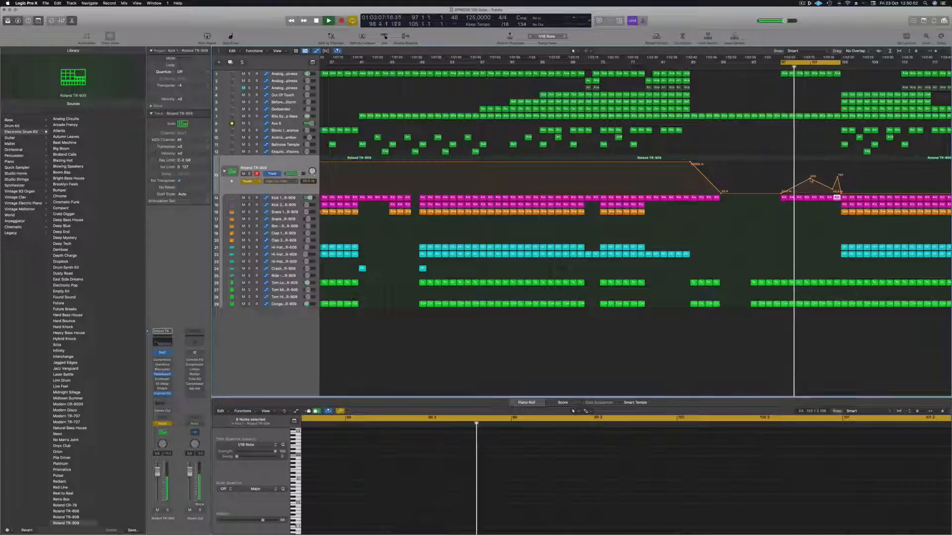
- Raise the Roland TR-909 high cut automation peak at bar 101 and the dip near bar 104
drag(810, 179, 811, 167)
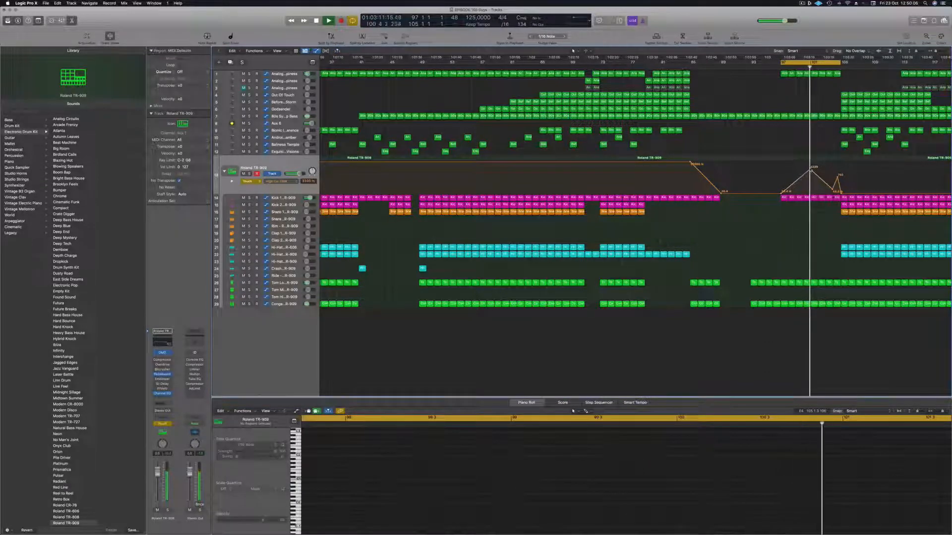
drag(832, 191, 833, 194)
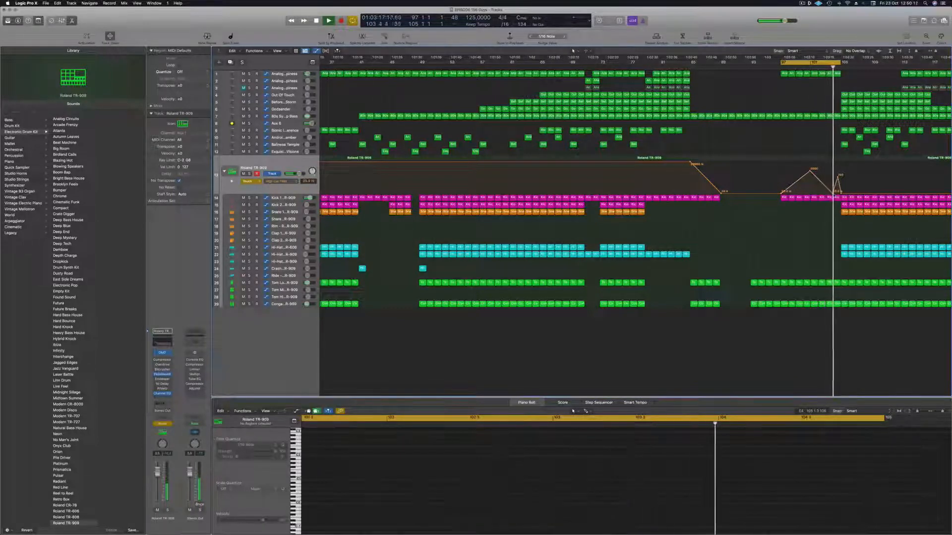
drag(833, 194, 834, 182)
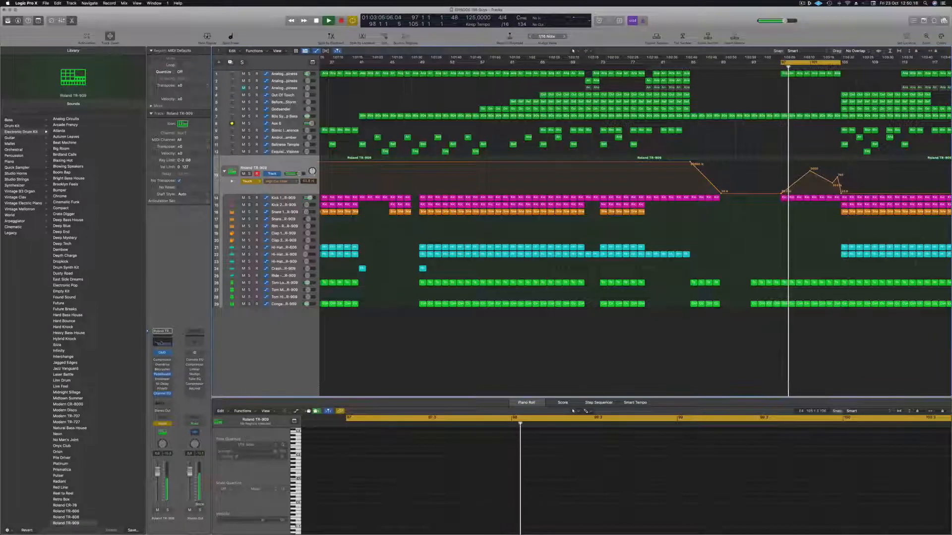
- Open the Roland TR-909 Channel EQ, set the track's automation mode to Read, and move the EQ window below the automation lane
click(162, 394)
drag(578, 79, 620, 223)
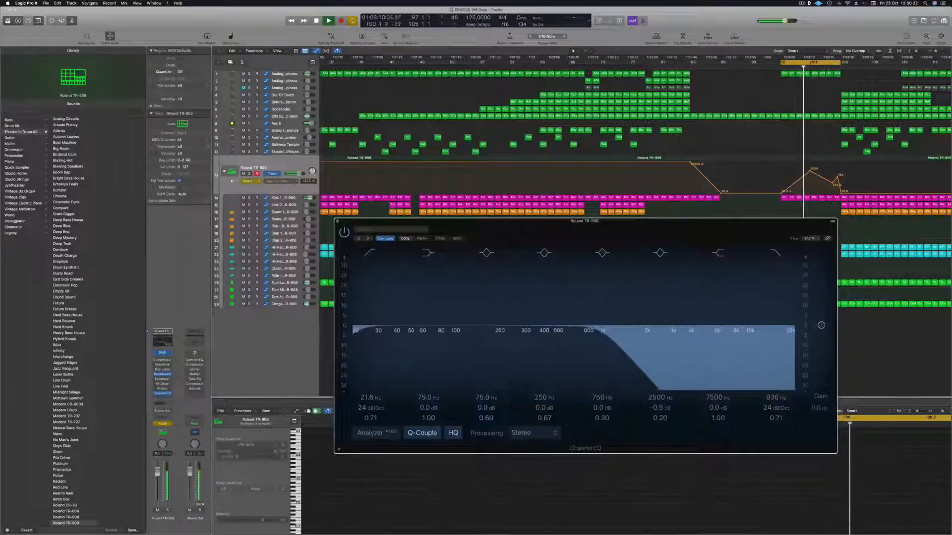
click(248, 181)
click(248, 176)
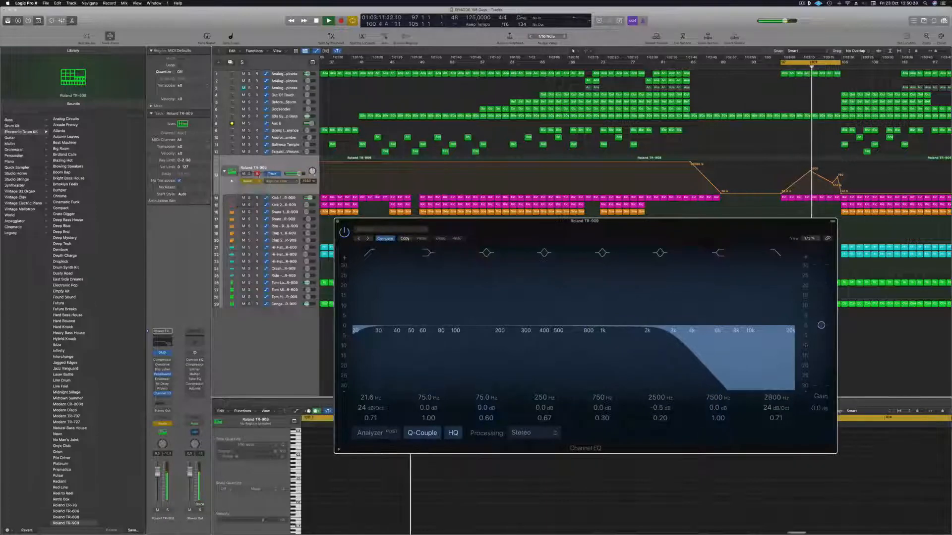
click(277, 182)
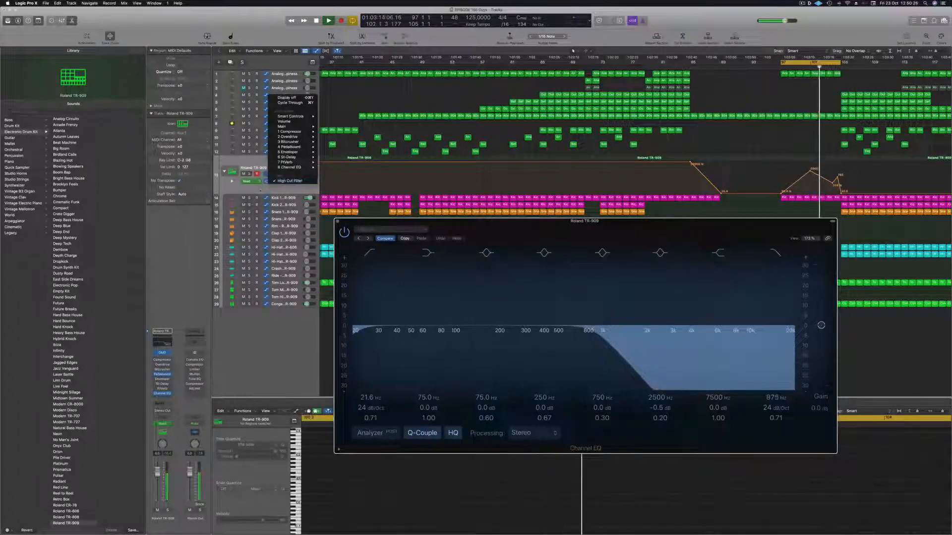
click(255, 342)
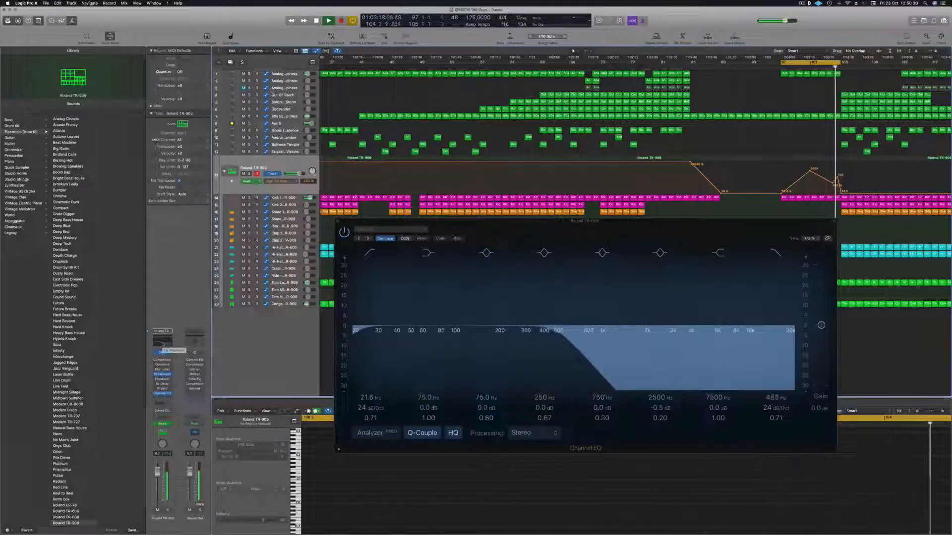
drag(707, 225, 643, 276)
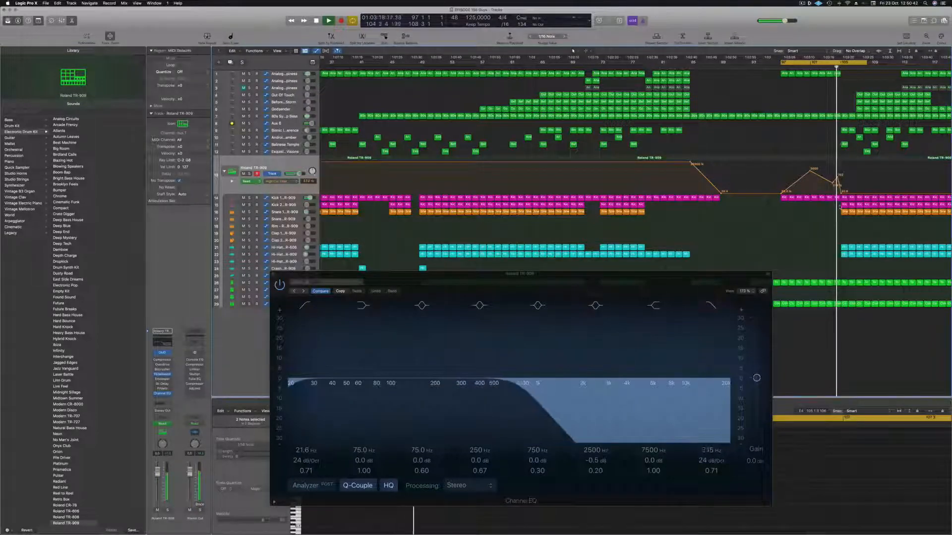
- Delete the Roland TR-909 kick, snare, hi-hat, tom and conga regions in bars 105–106 and replay from around bar 104
click(847, 303)
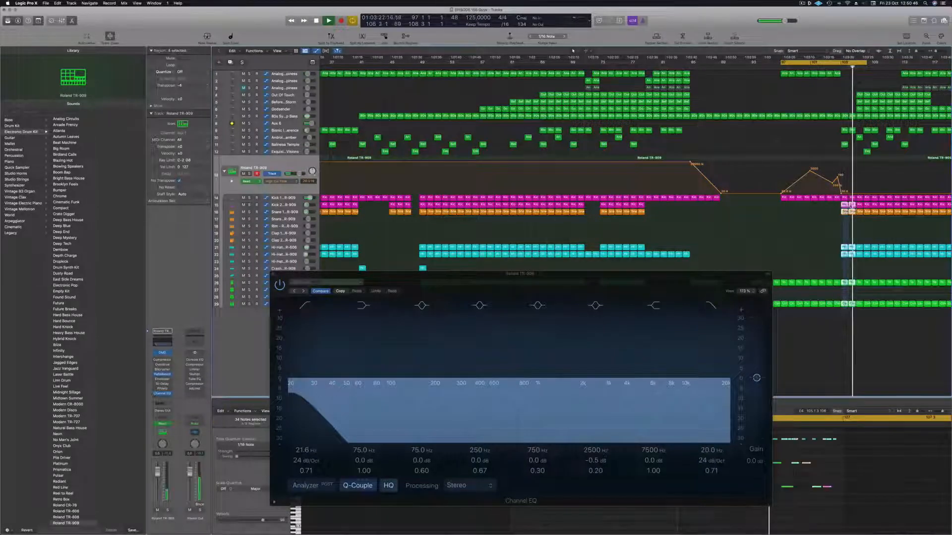
key(Delete)
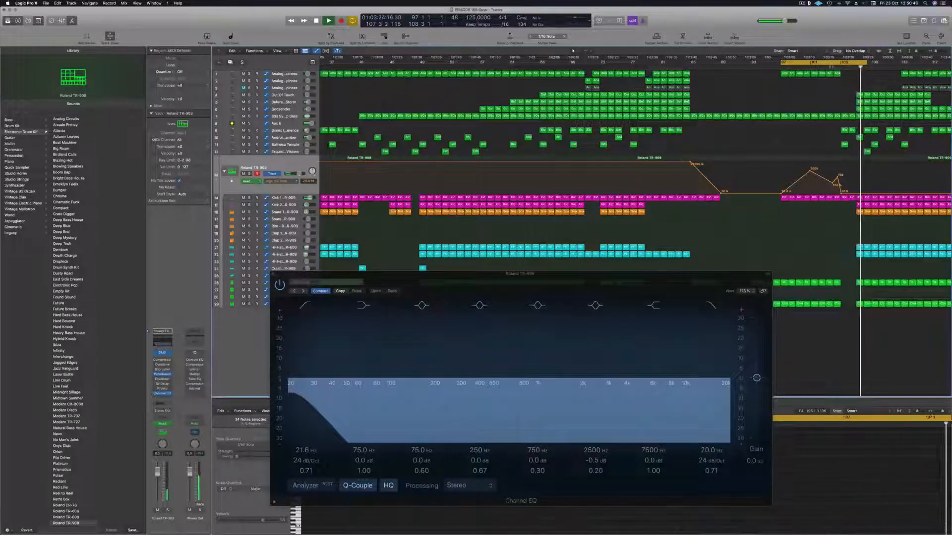
click(831, 68)
key(super+Right)
key(super+Right)
key(super+Right)
key(super+Right)
key(super+Right)
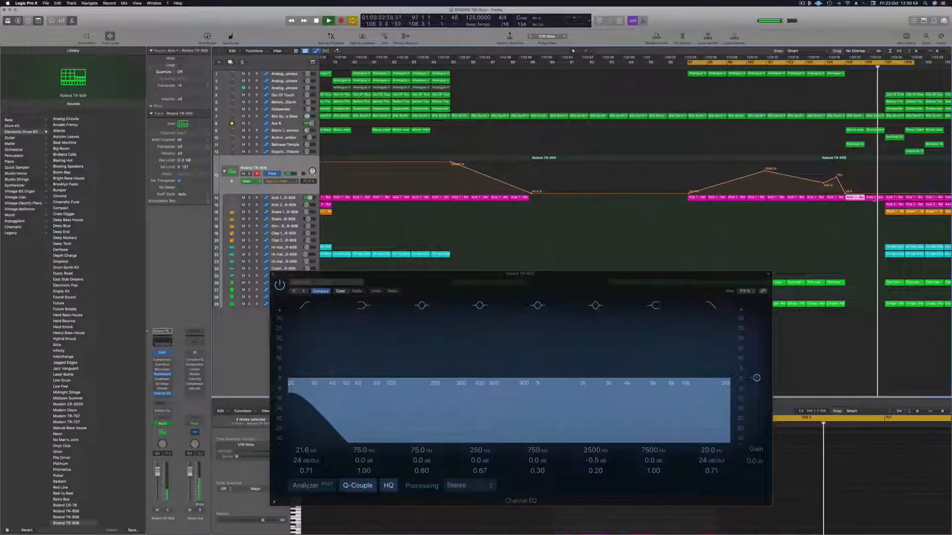
click(859, 198)
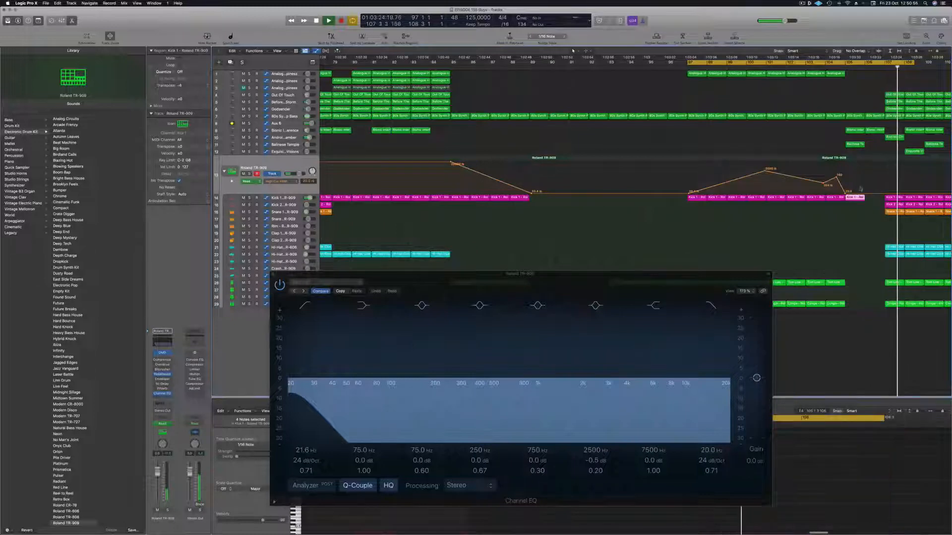
key(Delete)
click(819, 68)
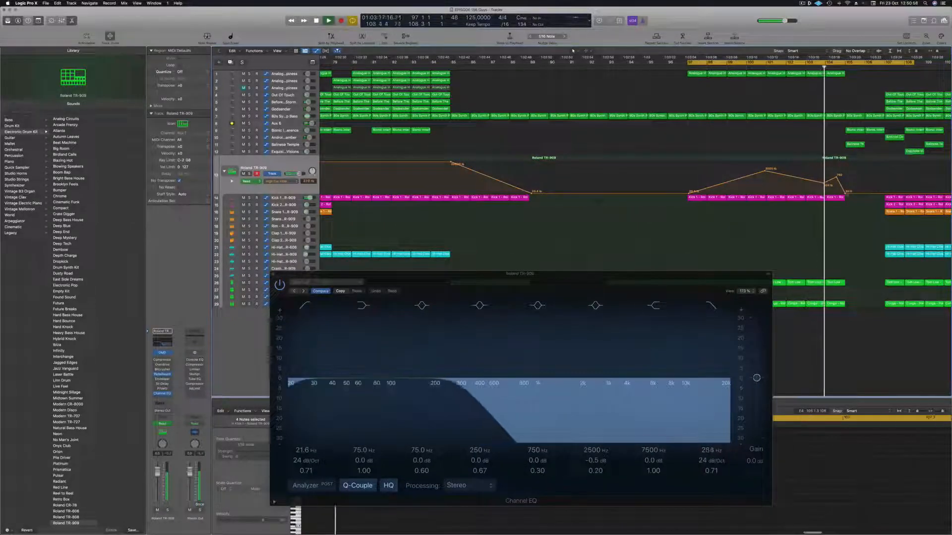
- Raise the Roland TR-909 high cut automation at bar 105 to 20000 Hz and close the Channel EQ
drag(847, 194, 847, 161)
scroll(832, 156, down, 2)
scroll(832, 156, down, 5)
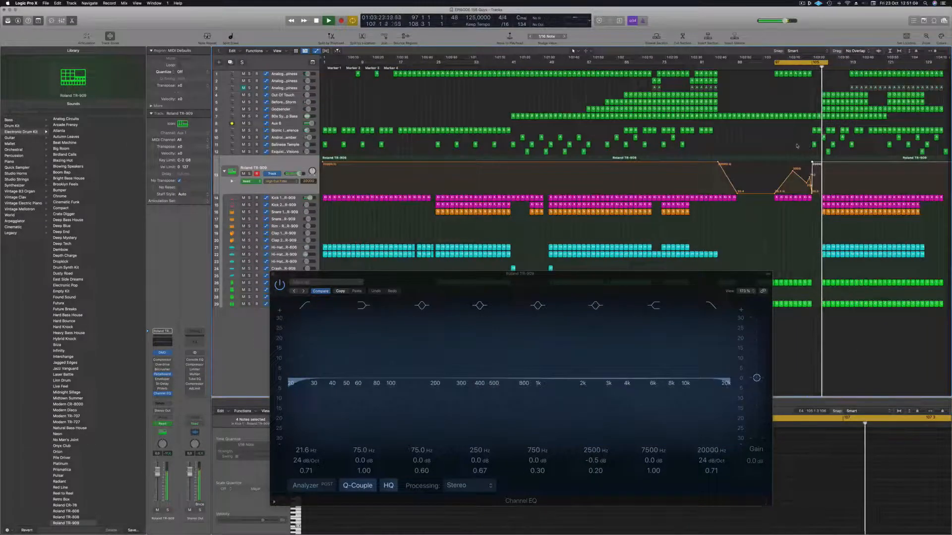
scroll(795, 144, up, 2)
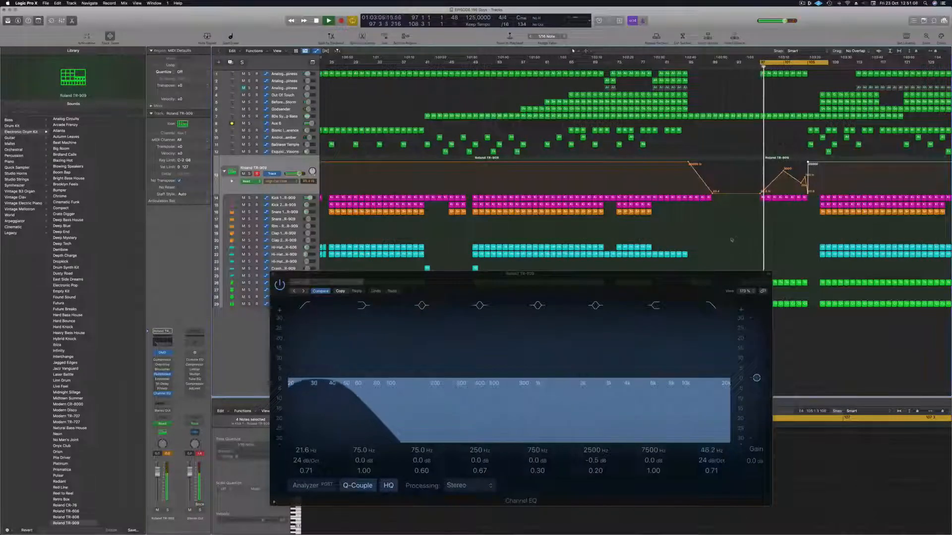
click(273, 274)
- Copy the Crash region from bar 49 to bar 107, where the drums return, and listen to the transition
drag(475, 269, 824, 269)
scroll(784, 265, down, 3)
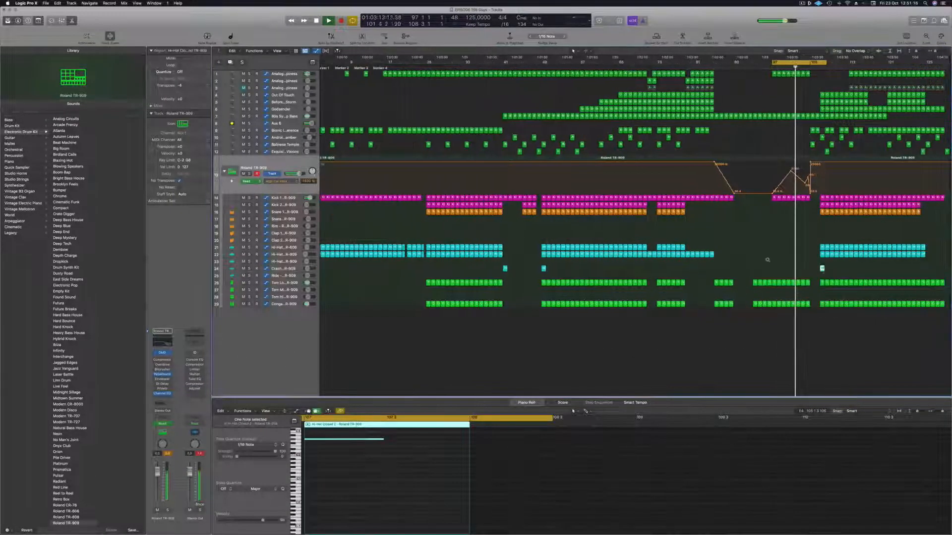
scroll(770, 259, up, 2)
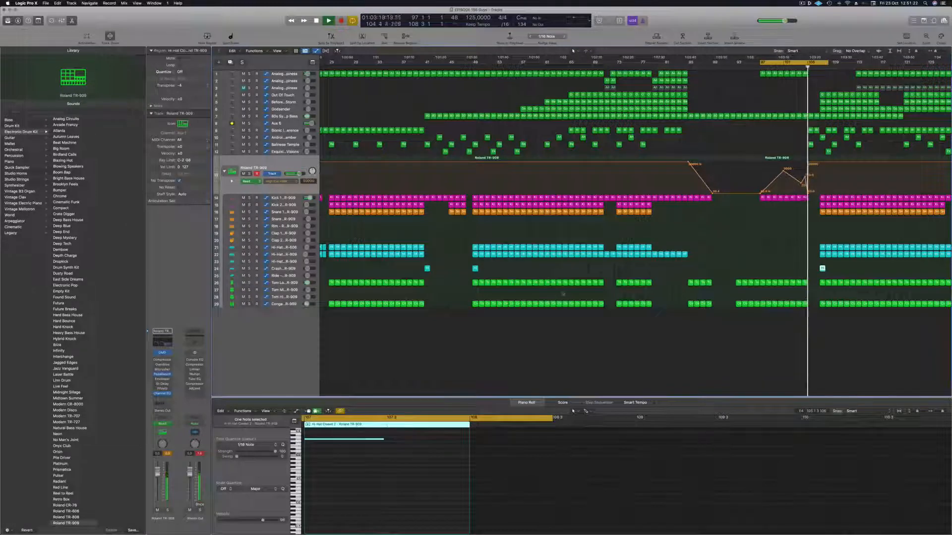
scroll(767, 240, up, 2)
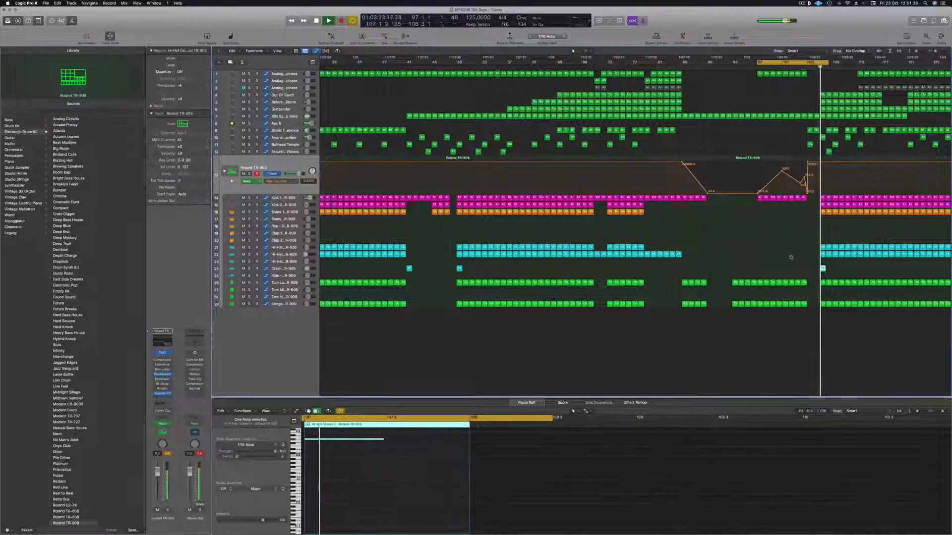
scroll(791, 257, down, 3)
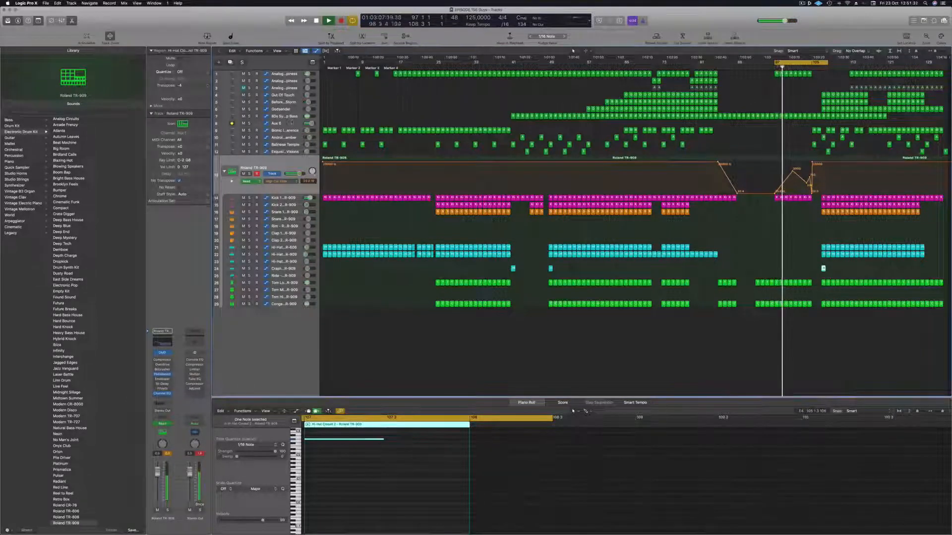
- Raise the aux track's automation point around bar 106, at the end of the long rise before the drop
click(288, 117)
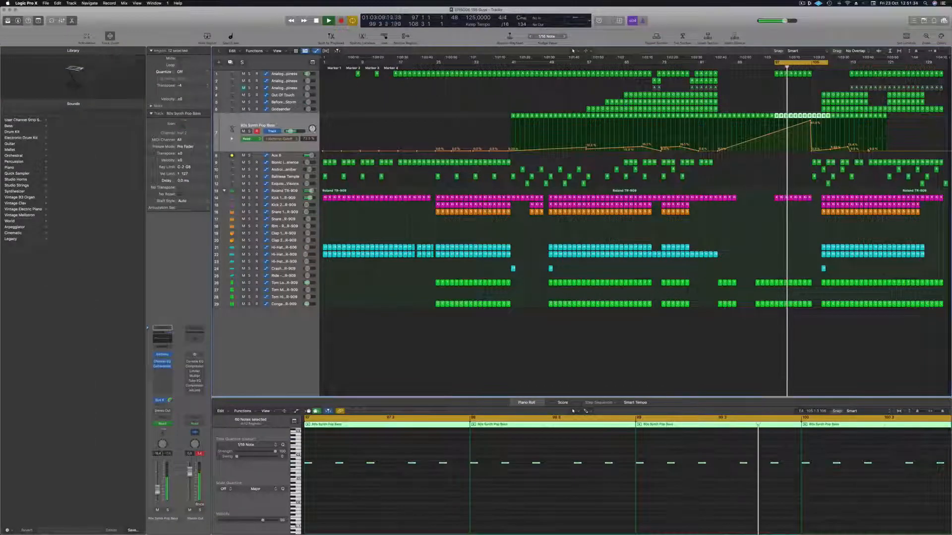
key(Down)
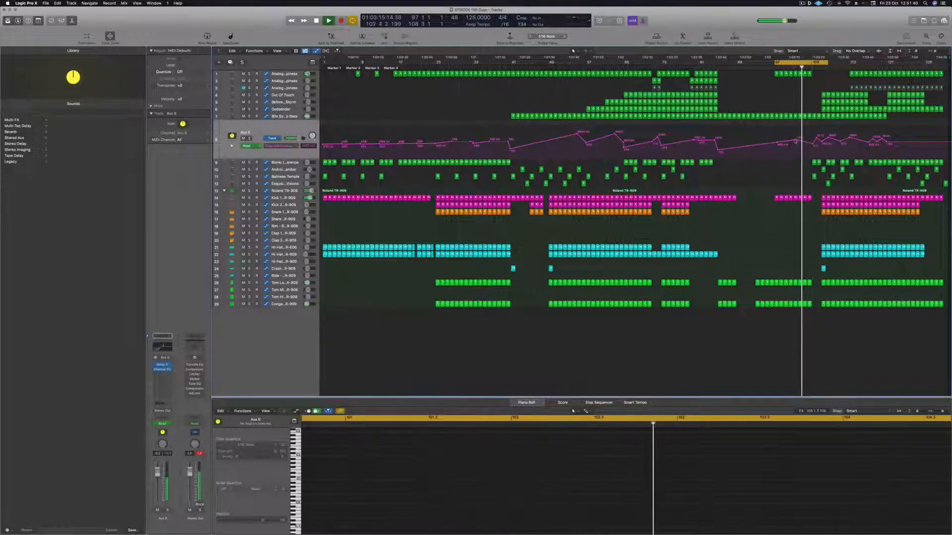
drag(817, 140, 818, 135)
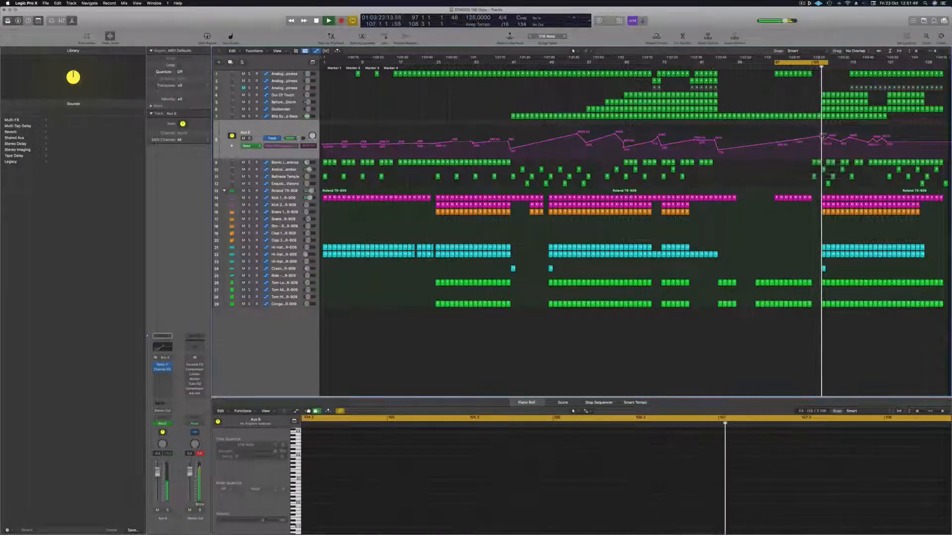
- Copy Analogue Happiness regions from before the second breakdown into bars 105–112 on the second Analogue Happiness track
mouse_move(818, 73)
mouse_down()
mouse_move(806, 75)
mouse_move(816, 74)
mouse_up()
click(712, 80)
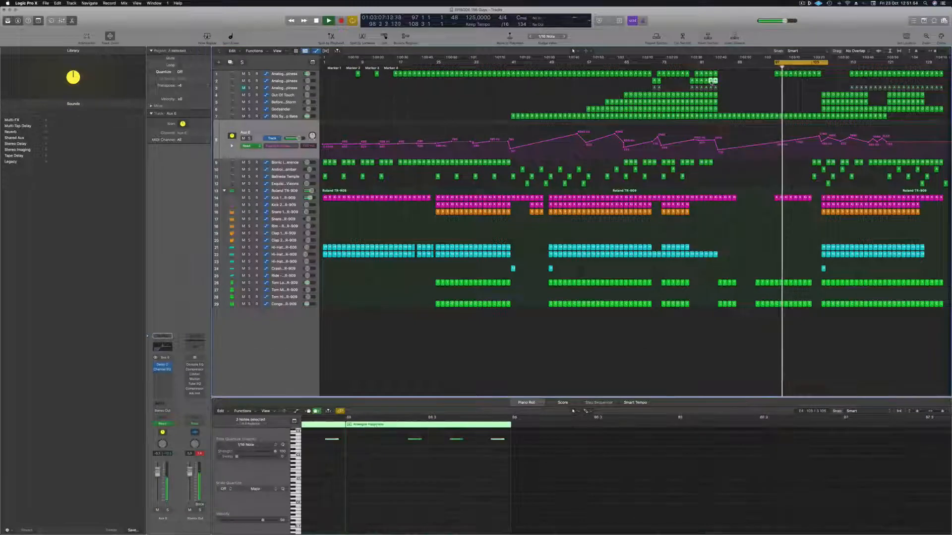
drag(738, 82, 847, 76)
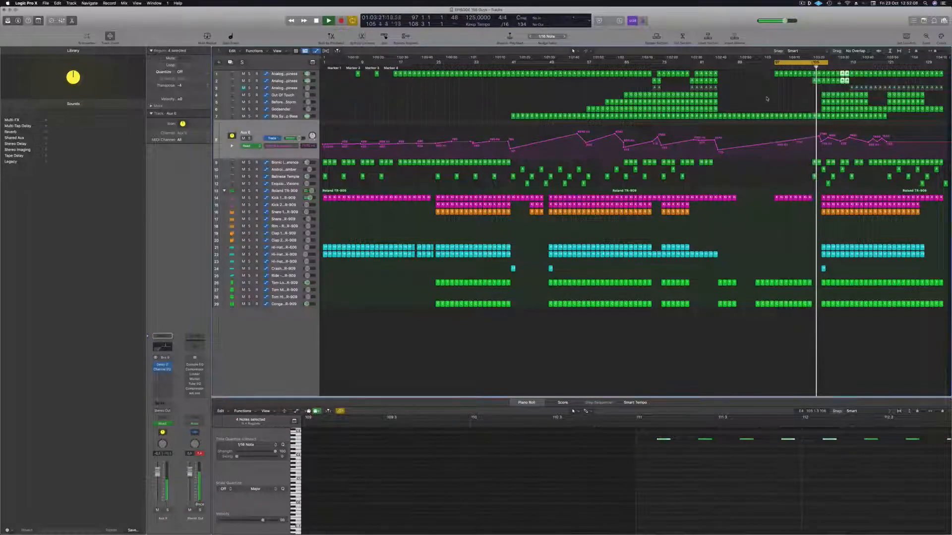
- Replay from just before bar 105 and delete the Analogue Happiness regions in bar 106
click(807, 67)
drag(818, 88, 821, 77)
key(Delete)
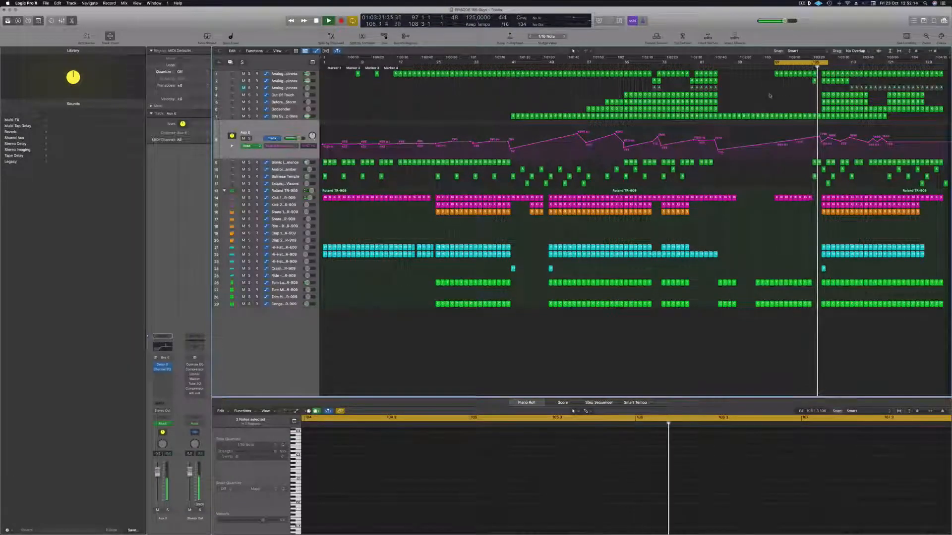
- Delete the 80s Synth Pop Bass regions in bars 105–106 and the remaining Analogue Happiness regions in bar 105
click(819, 117)
click(797, 110)
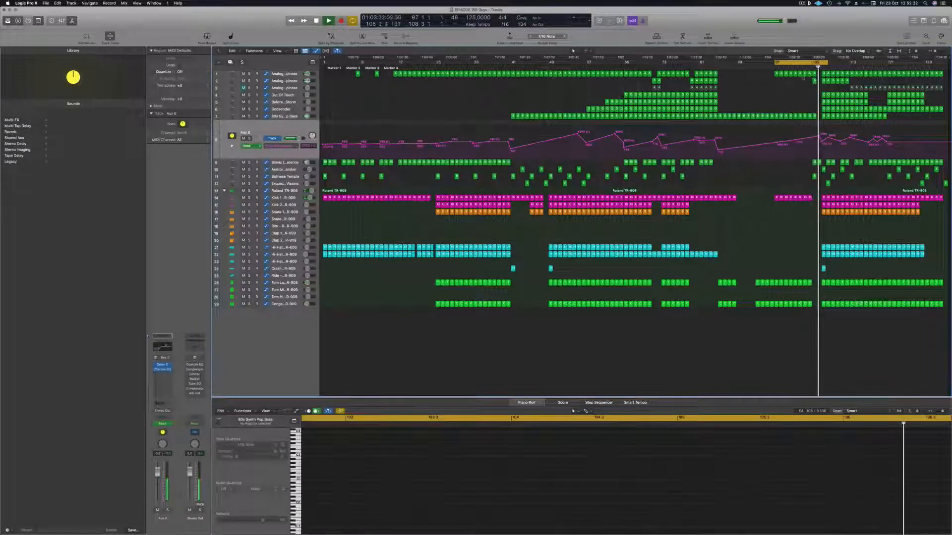
click(814, 117)
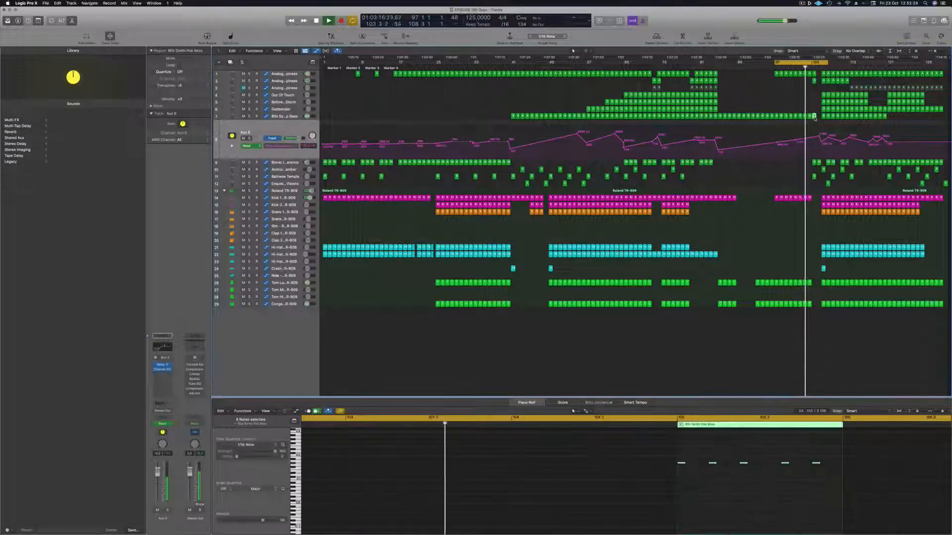
key(Delete)
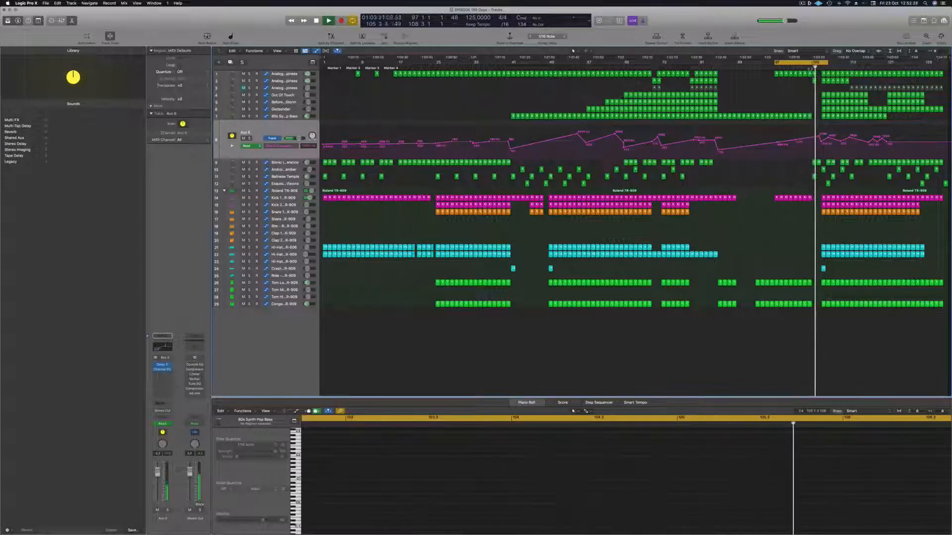
drag(814, 91, 814, 76)
key(Delete)
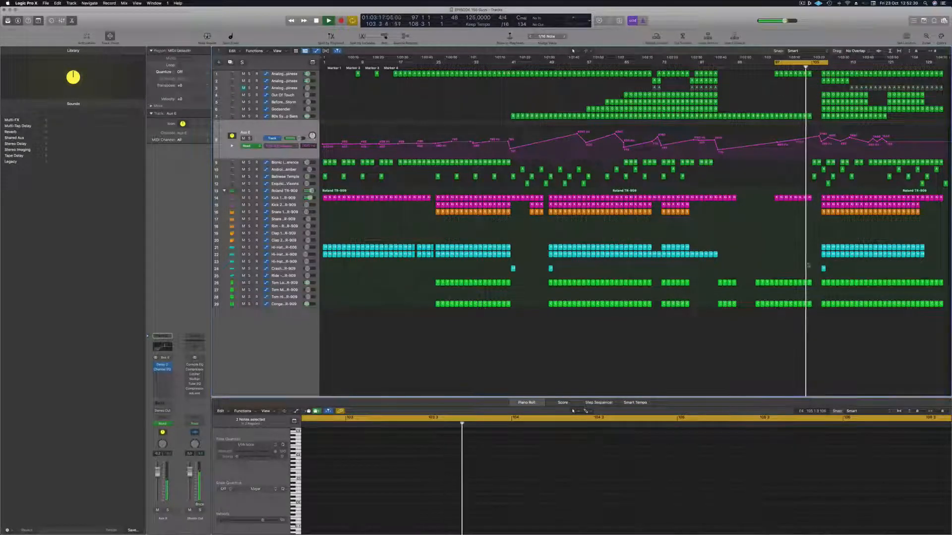
- Copy the Crash region from bar 107 to bar 105 and extend the cycle range to about bar 125
drag(823, 269, 814, 270)
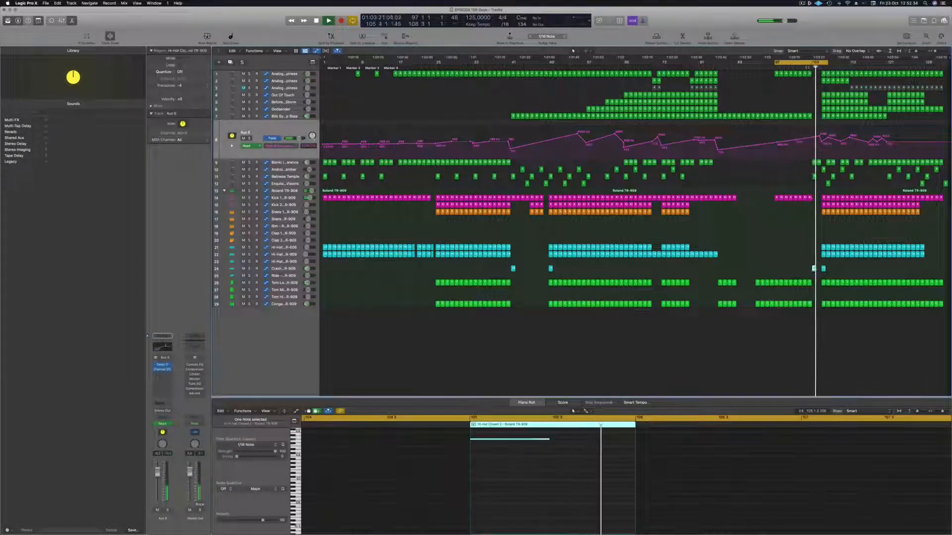
click(808, 68)
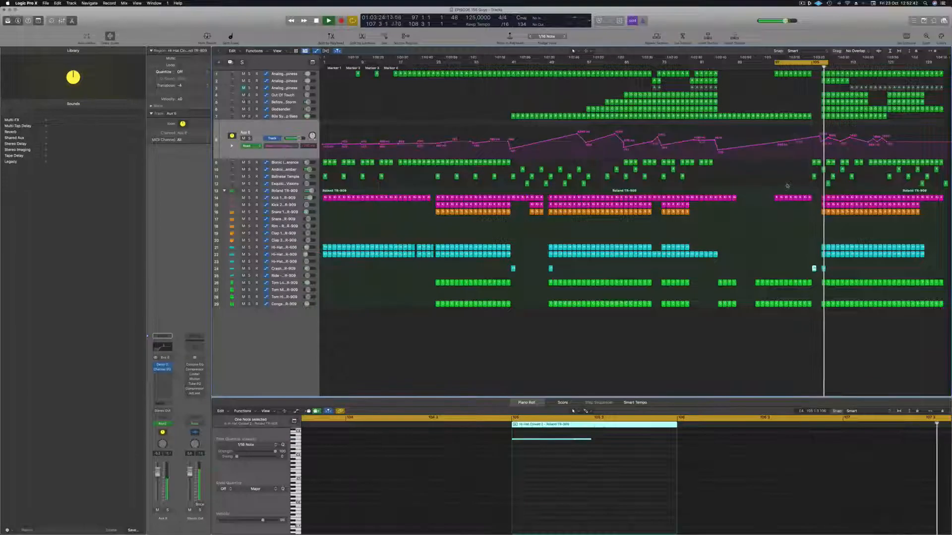
drag(826, 62, 905, 62)
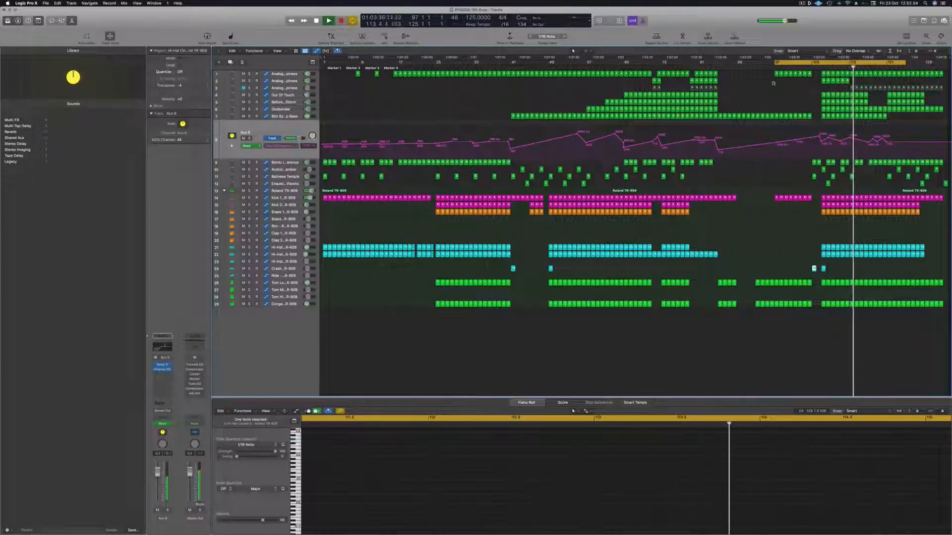
click(816, 66)
- Copy second-track Analogue Happiness regions into bars 113–118 and delete the muted third Analogue Happiness track with its regions
mouse_move(853, 79)
mouse_down()
mouse_move(824, 82)
mouse_move(859, 85)
mouse_move(852, 83)
mouse_up()
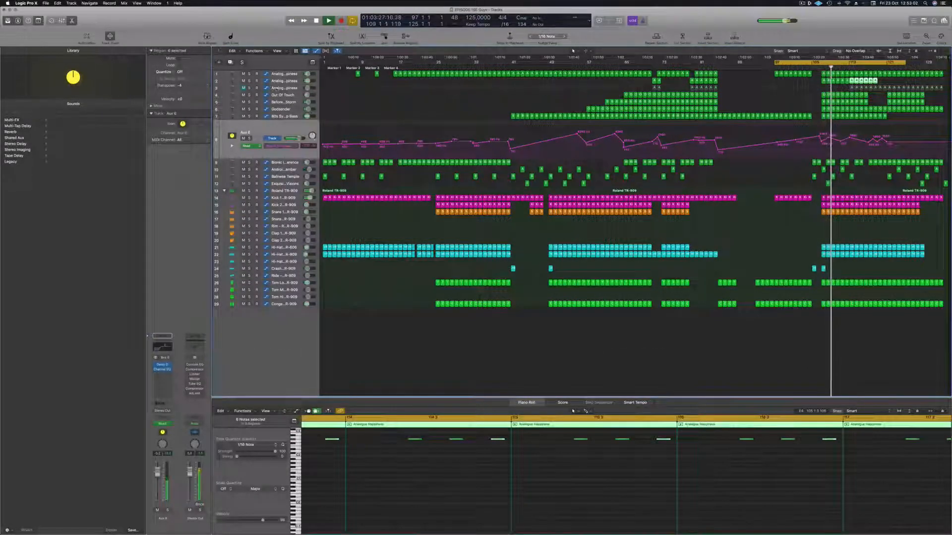
click(273, 88)
key(super+BackSpace)
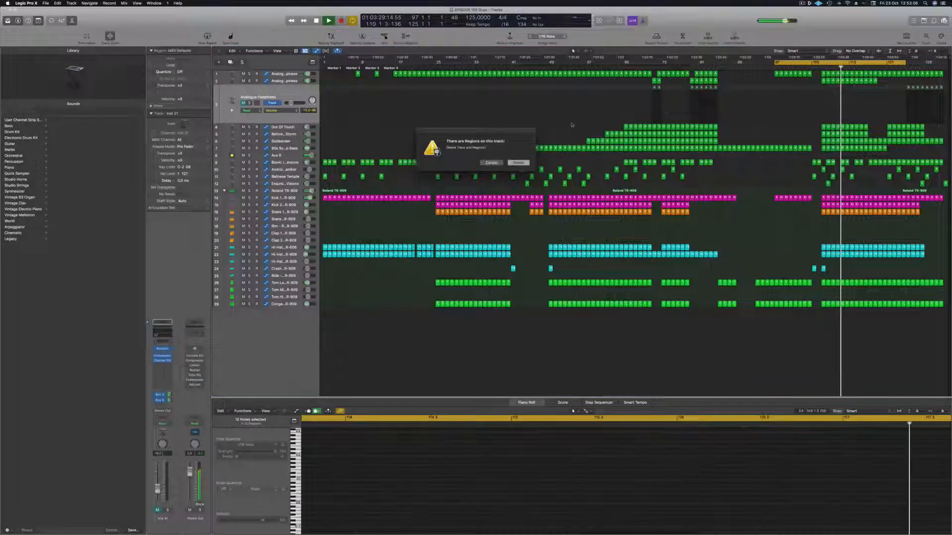
key(Return)
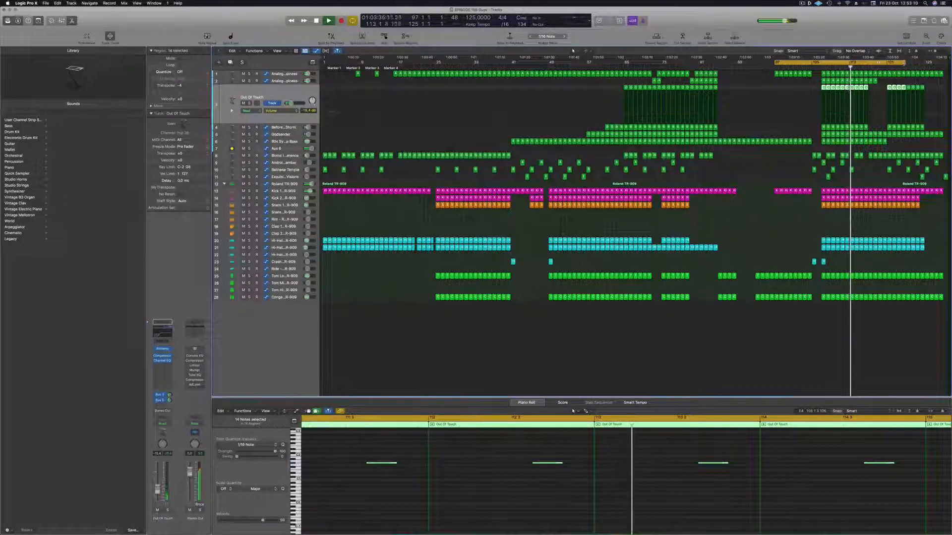
- Set the cycle range from bar 107 to bar 121 and copy two Analogue Happiness regions into bars 119–120
key(c)
drag(823, 66, 861, 66)
drag(861, 67, 887, 68)
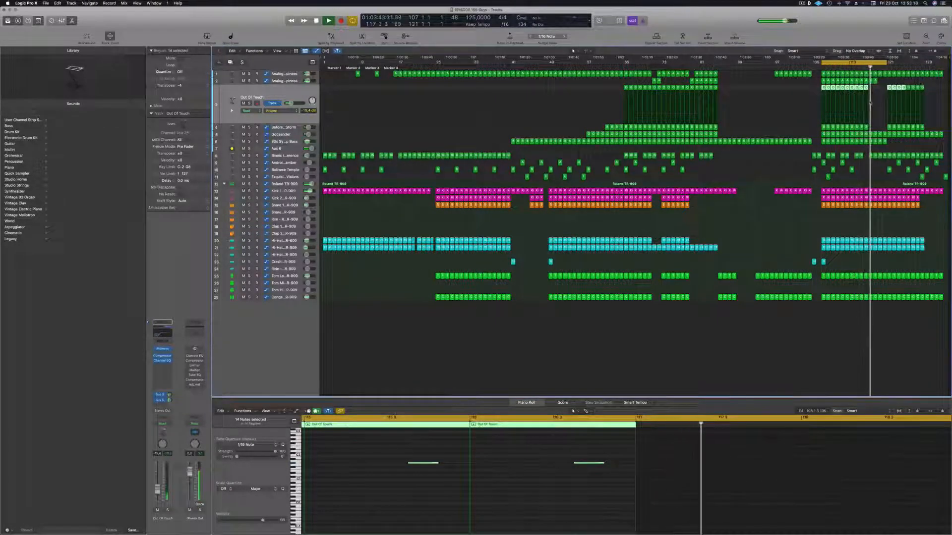
click(873, 80)
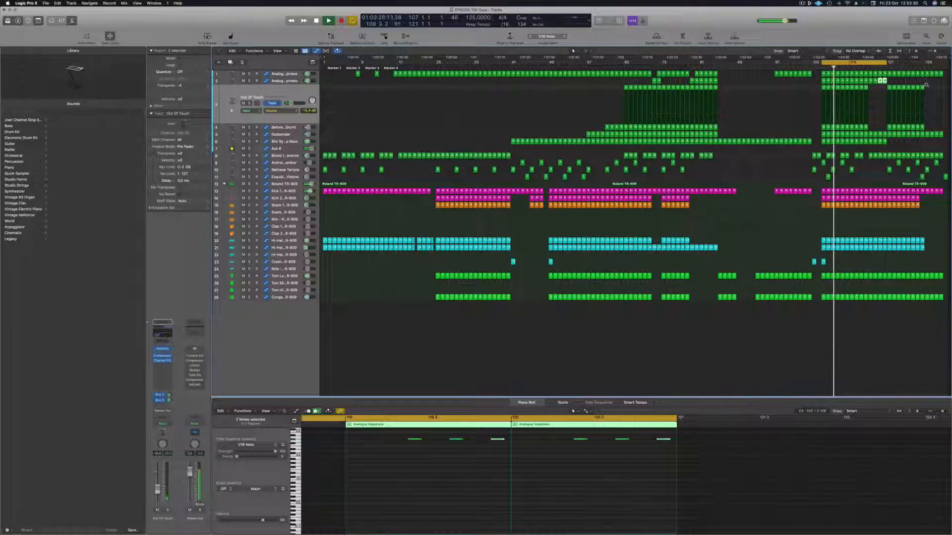
- Replay the drop from bar 107 and review the arrangement up to where the regions end
scroll(948, 58, right, 3)
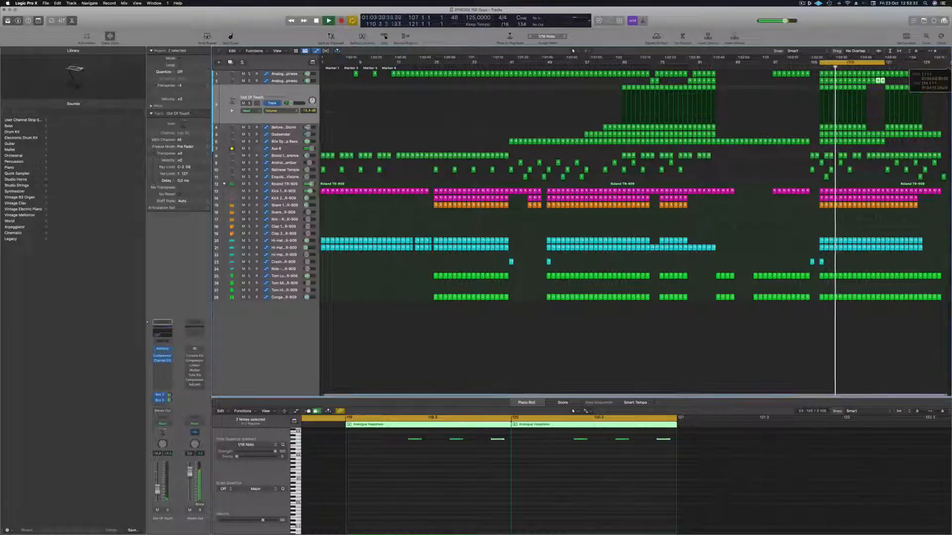
scroll(948, 64, right, 4)
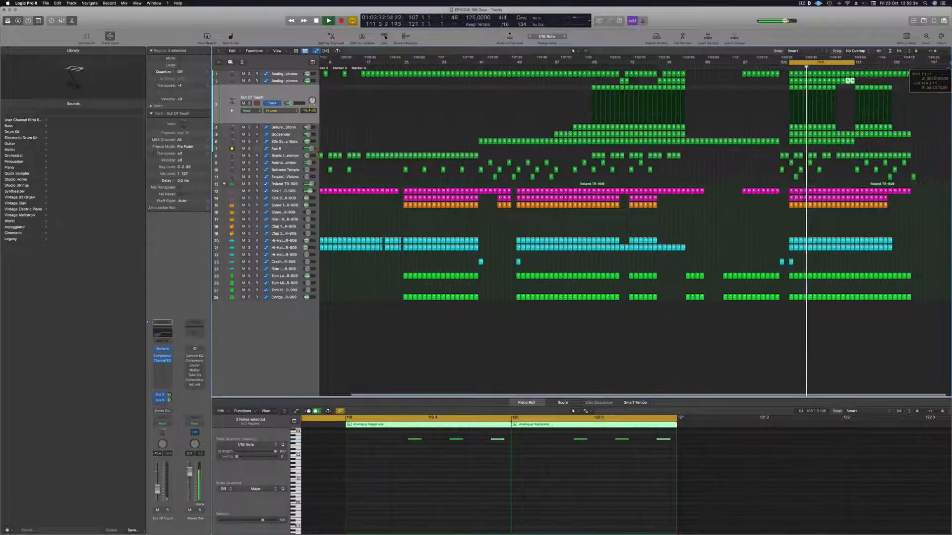
scroll(948, 64, right, 4)
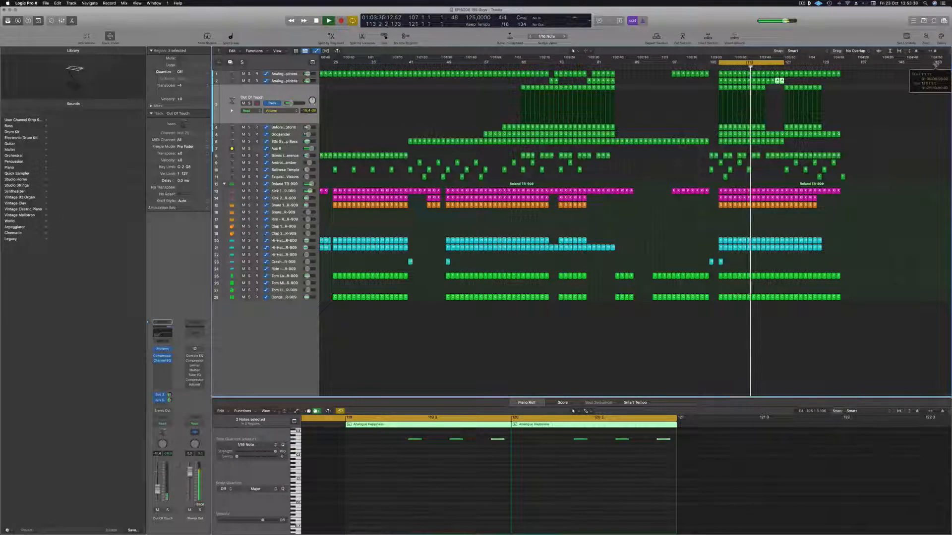
key(space)
key(space)
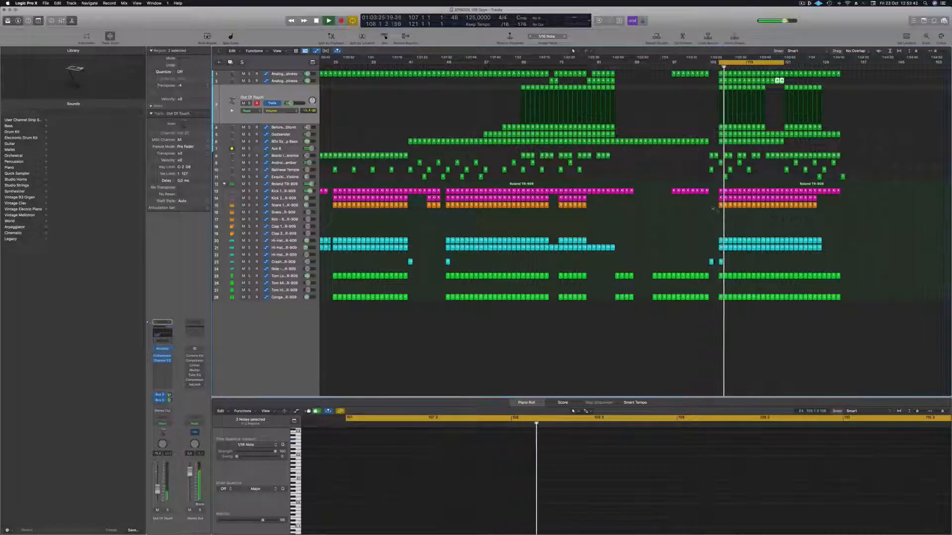
click(681, 173)
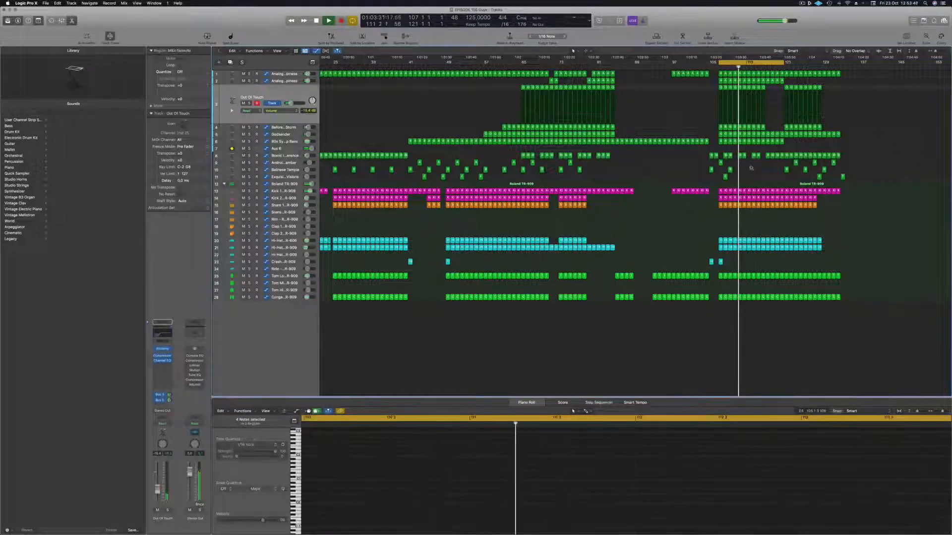
key(super+Right)
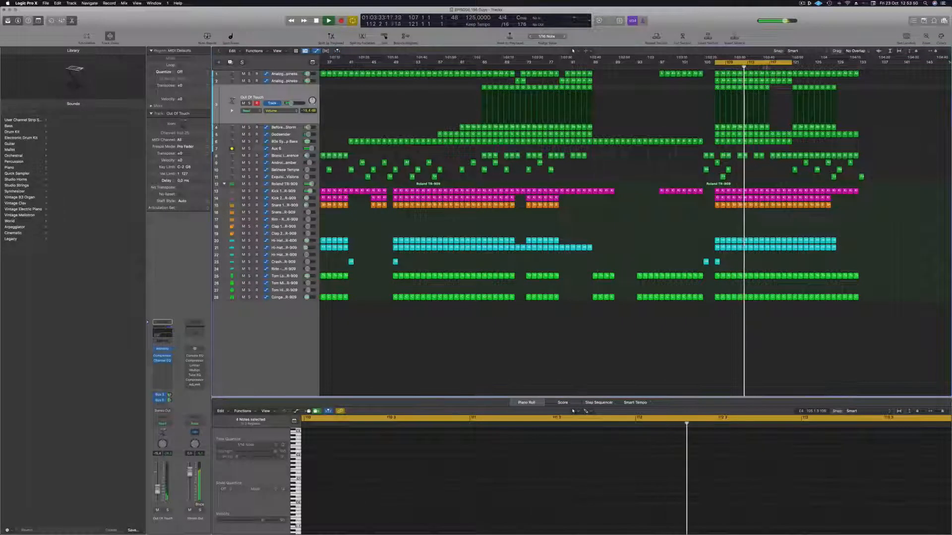
key(super+Left)
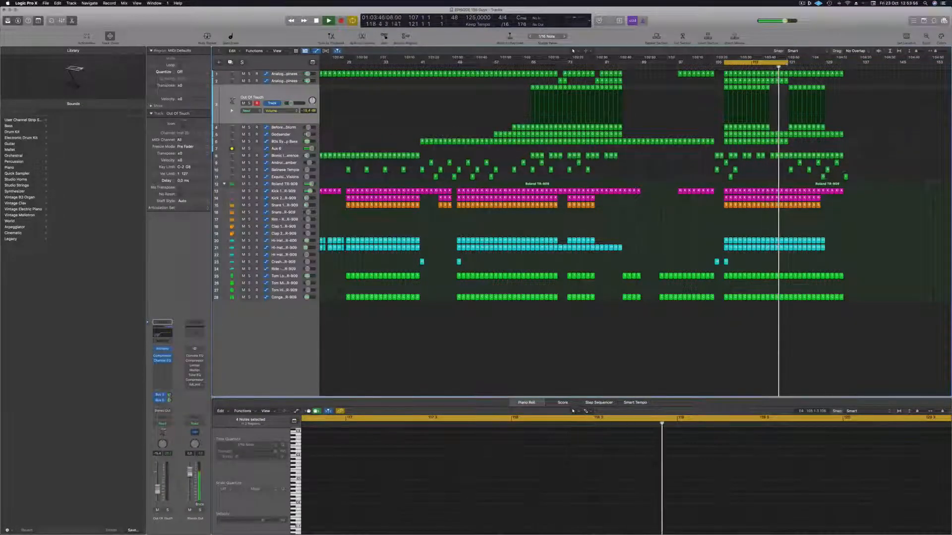
- Copy the last four second-track Analogue Happiness regions into bars 121–124 and extend the cycle range to bar 125
click(772, 80)
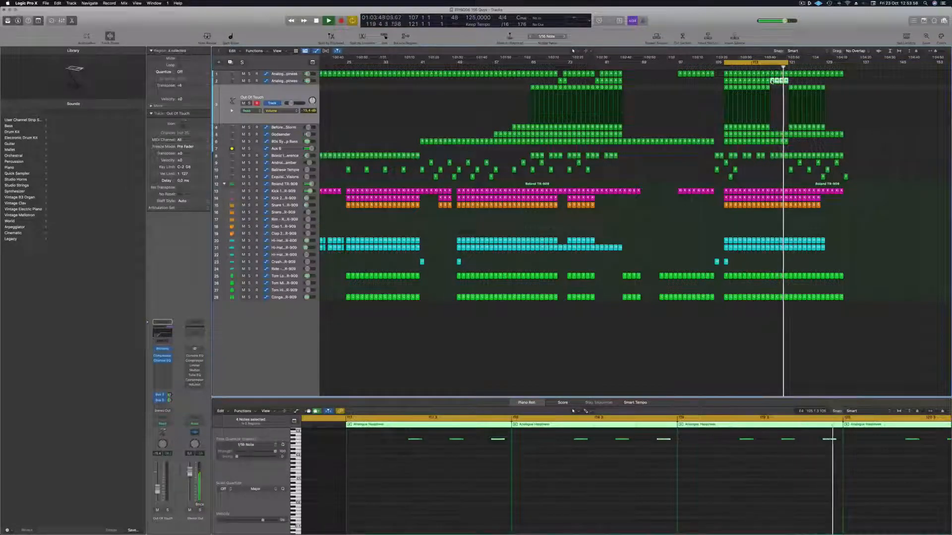
drag(772, 80, 790, 81)
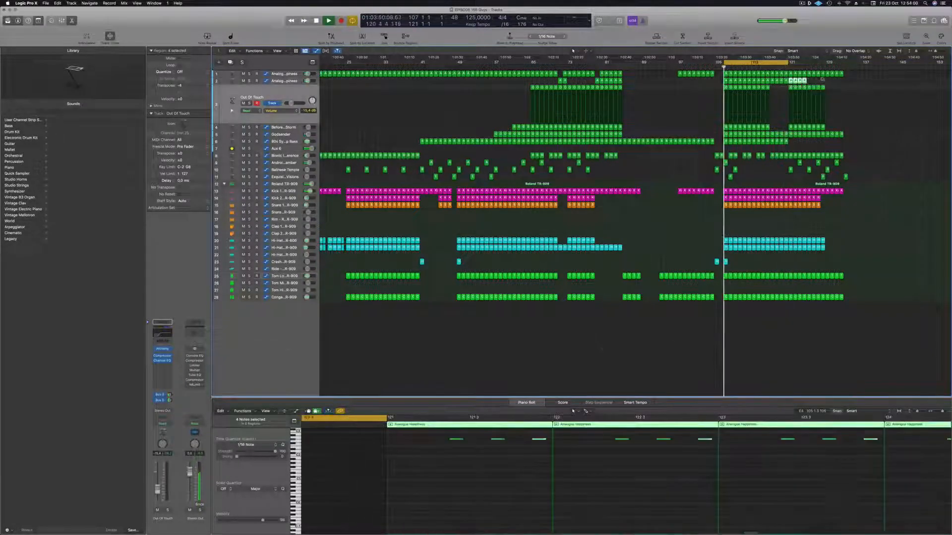
click(788, 64)
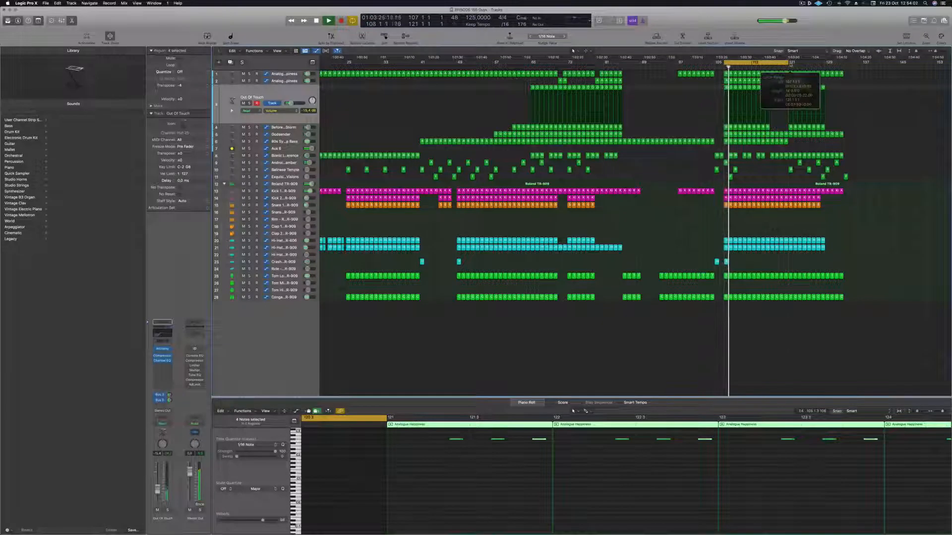
drag(788, 63, 807, 63)
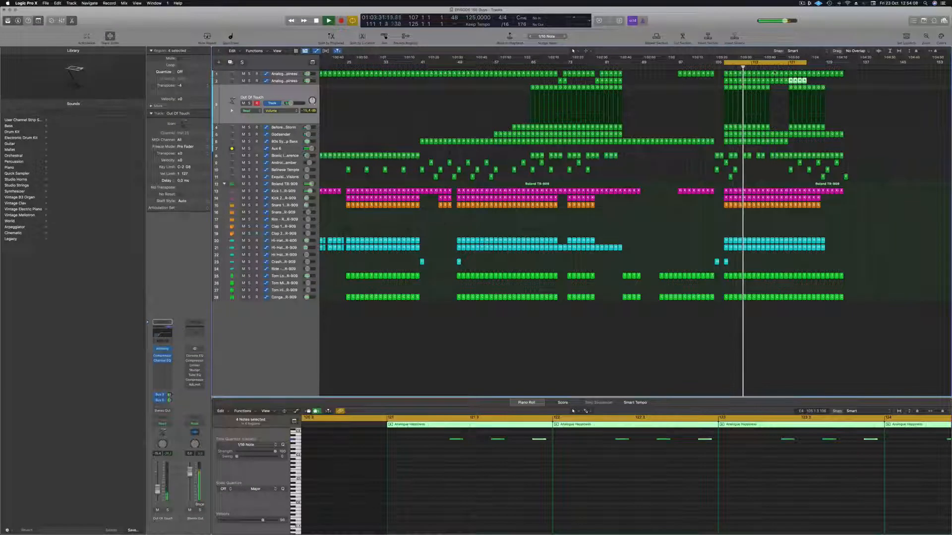
- Play from bar 121, copy four Analogue Happiness regions into bars 125–128, and extend the cycle range to bar 137
click(874, 158)
click(787, 67)
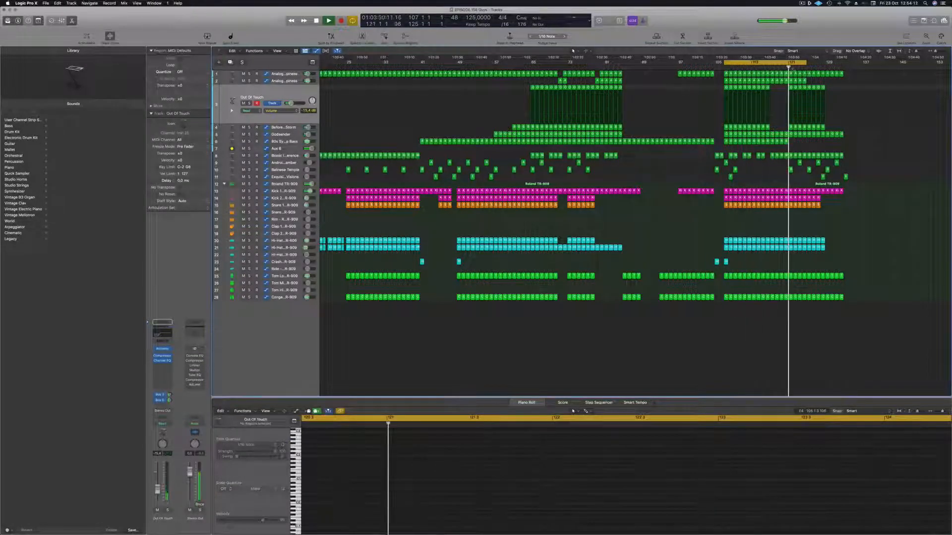
scroll(878, 139, down, 2)
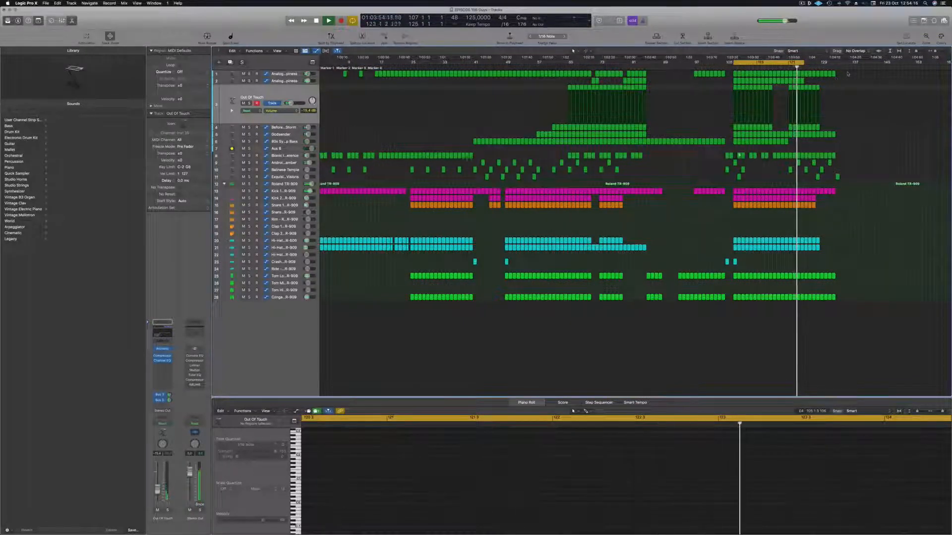
mouse_move(813, 83)
mouse_down()
mouse_move(791, 82)
mouse_move(808, 85)
mouse_up()
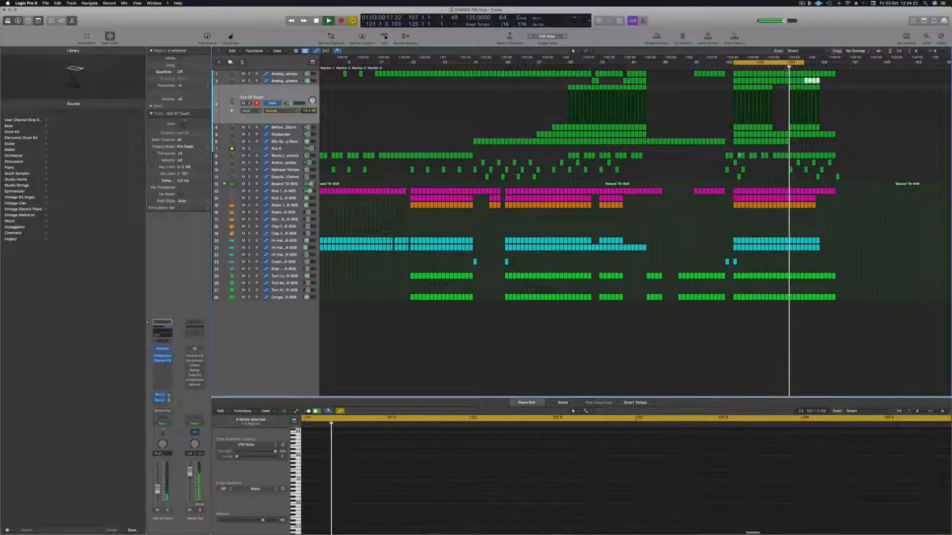
key(super+Left)
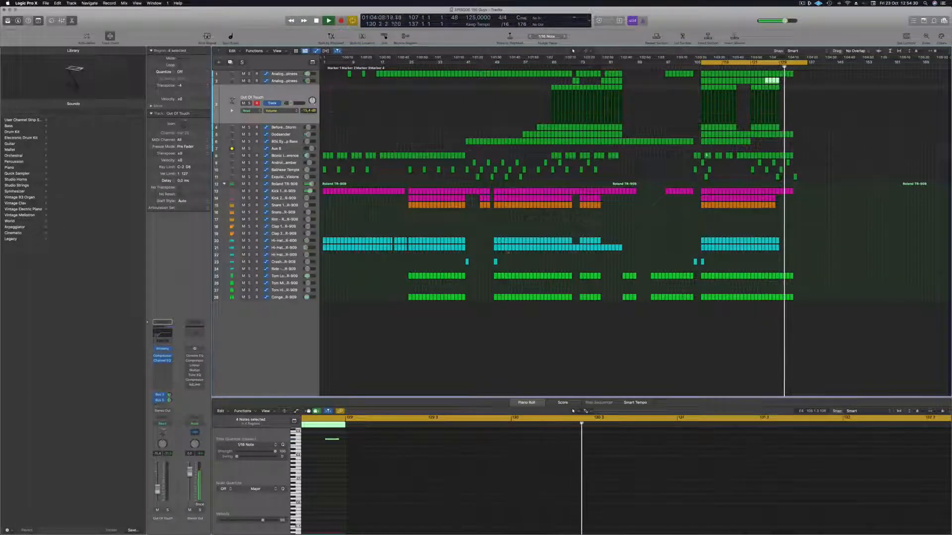
- Copy all regions in bars 25–40 across the synth and drum tracks to bar 133 and play from there
click(407, 66)
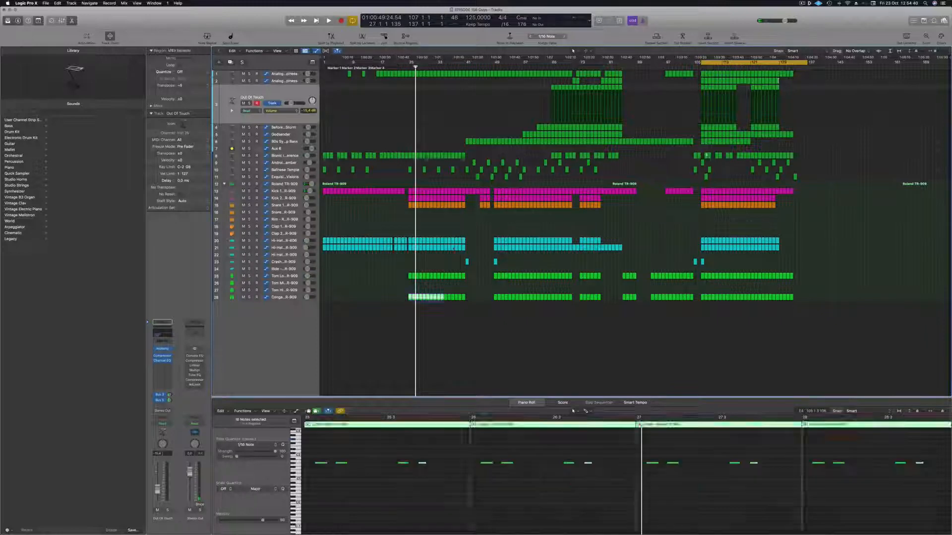
drag(408, 300, 455, 150)
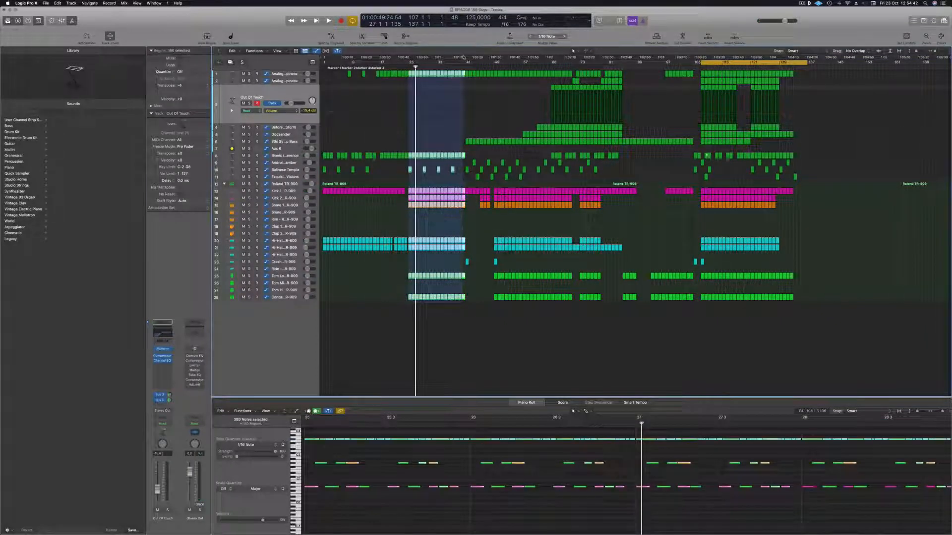
drag(464, 58, 463, 58)
drag(410, 73, 797, 74)
click(790, 67)
key(space)
click(793, 67)
- Set the cycle range to bars 133–149 and repeat that section's regions into bars 149–164
drag(807, 63, 851, 64)
click(838, 132)
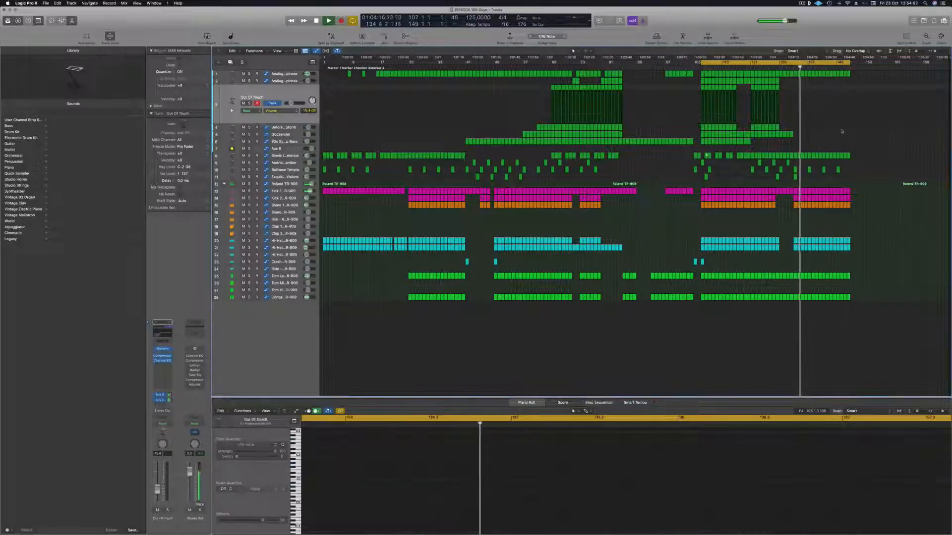
key(c)
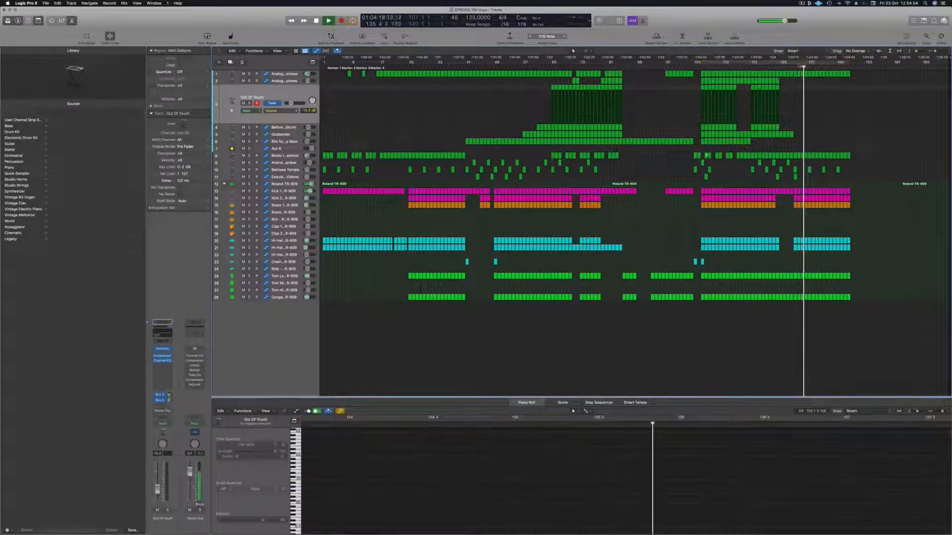
drag(794, 63, 851, 66)
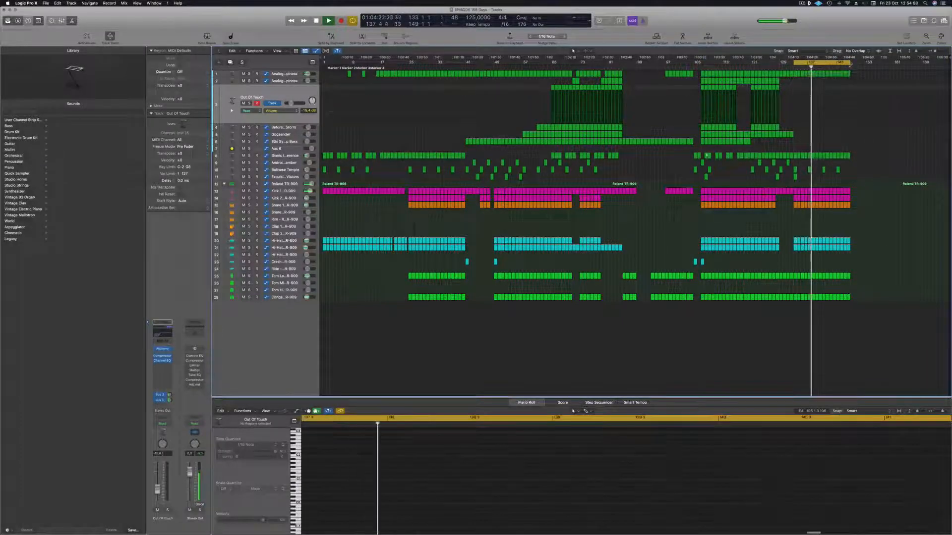
key(ctrl+super+r)
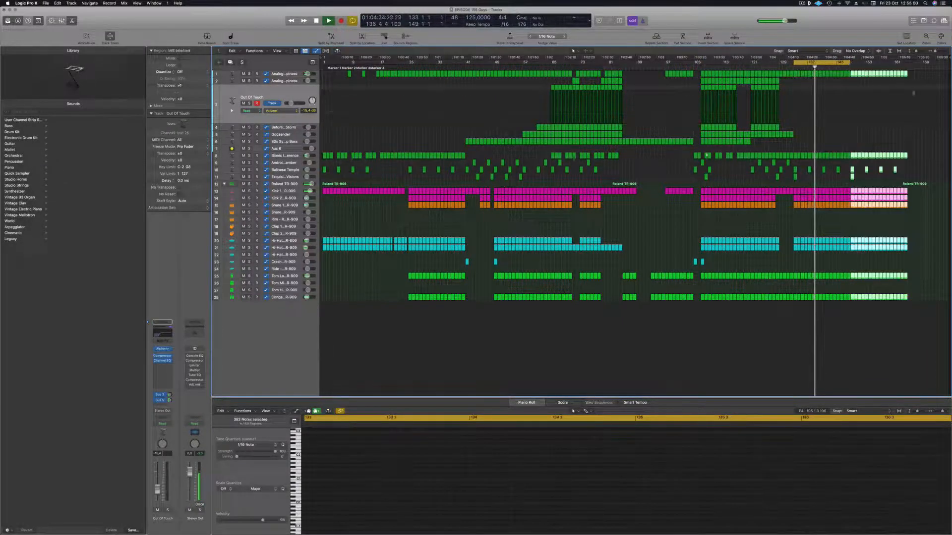
- Delete the first track's repeated Analogue Happiness regions from bar 149 to the end of the arrangement
click(919, 77)
drag(906, 75, 854, 76)
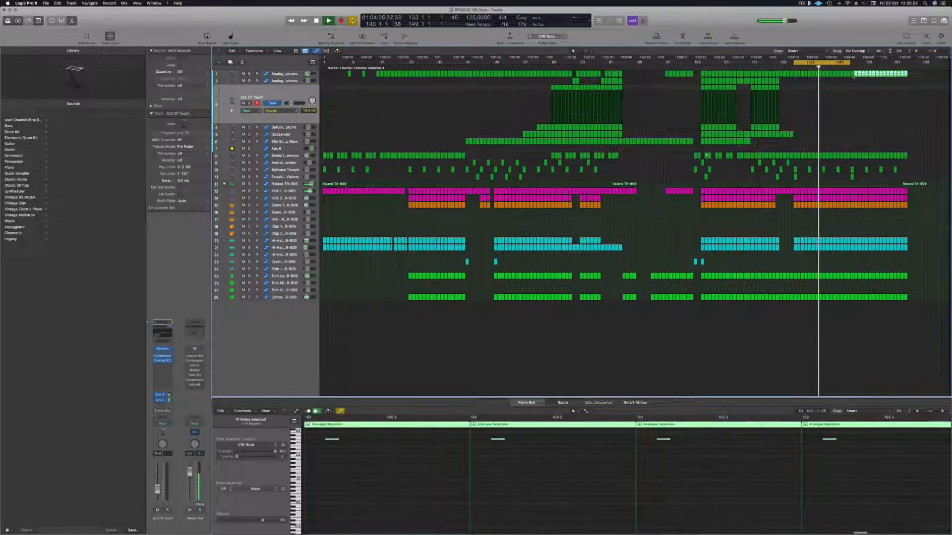
key(Delete)
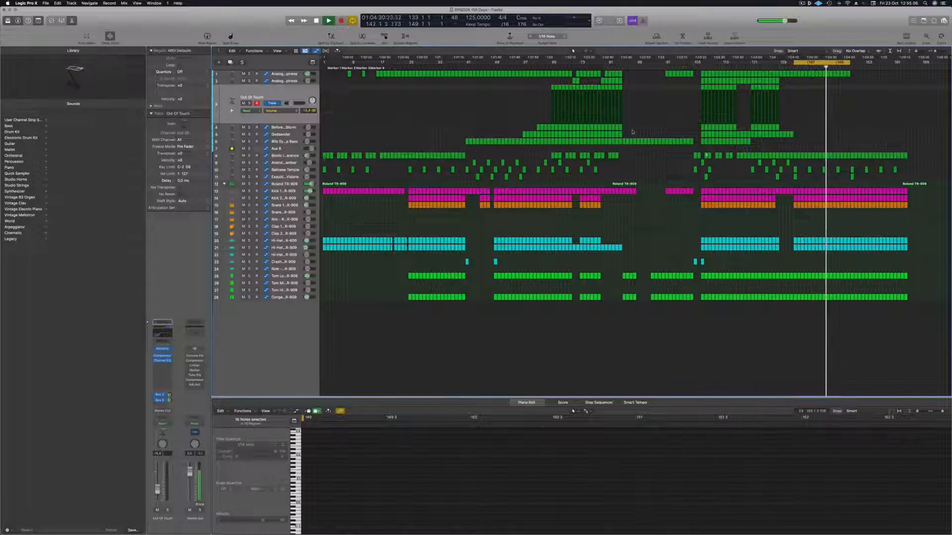
- Copy the regions on tracks 2–5 from bars 81–84 to bar 149 and extend the cycle range to bar 153
drag(624, 107, 853, 134)
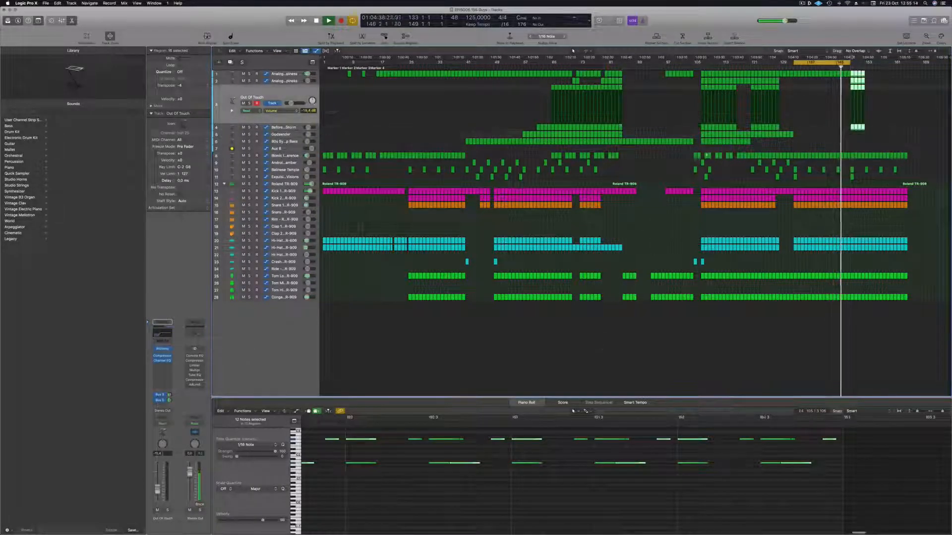
key(super+z)
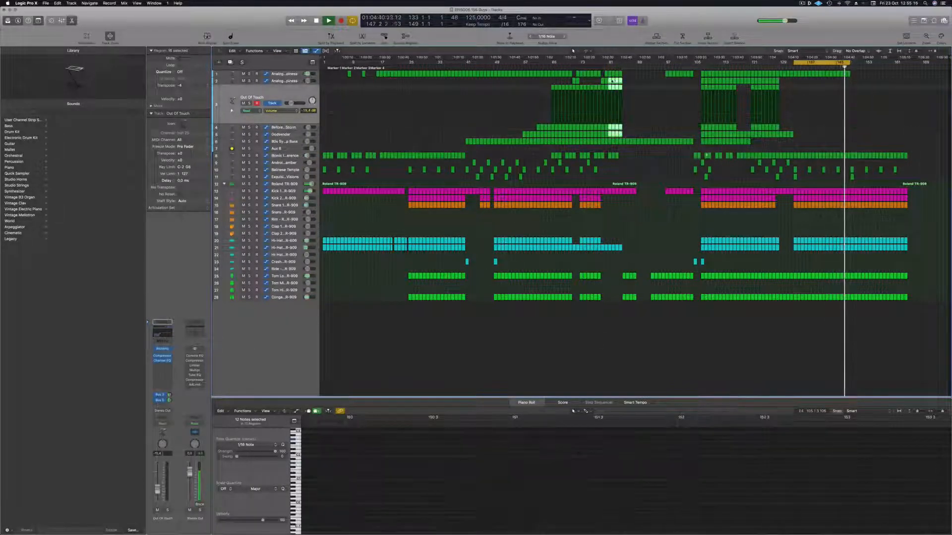
drag(662, 87, 865, 63)
click(851, 68)
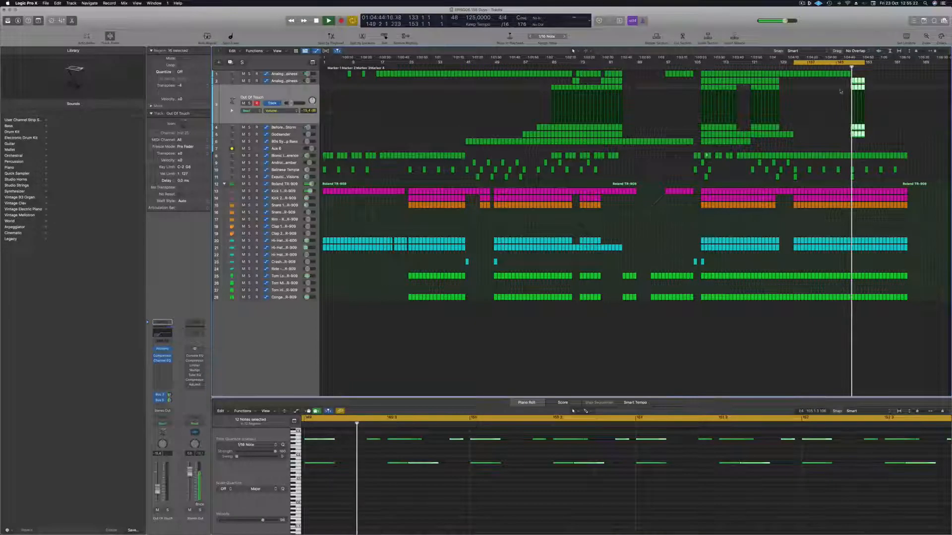
- Delete the second-track Analogue Happiness regions in bars 149–152 and replay from just before bar 149
scroll(894, 90, up, 5)
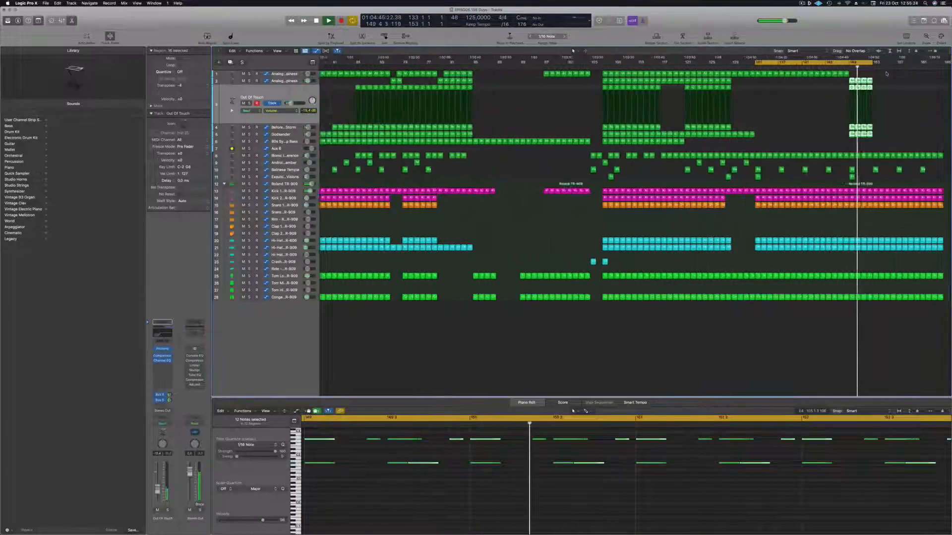
drag(883, 79, 845, 149)
key(Delete)
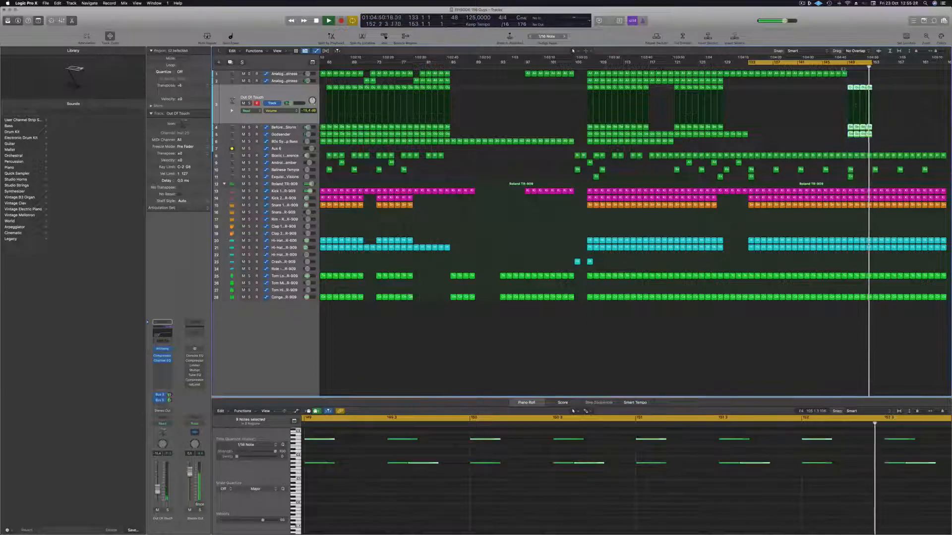
click(841, 67)
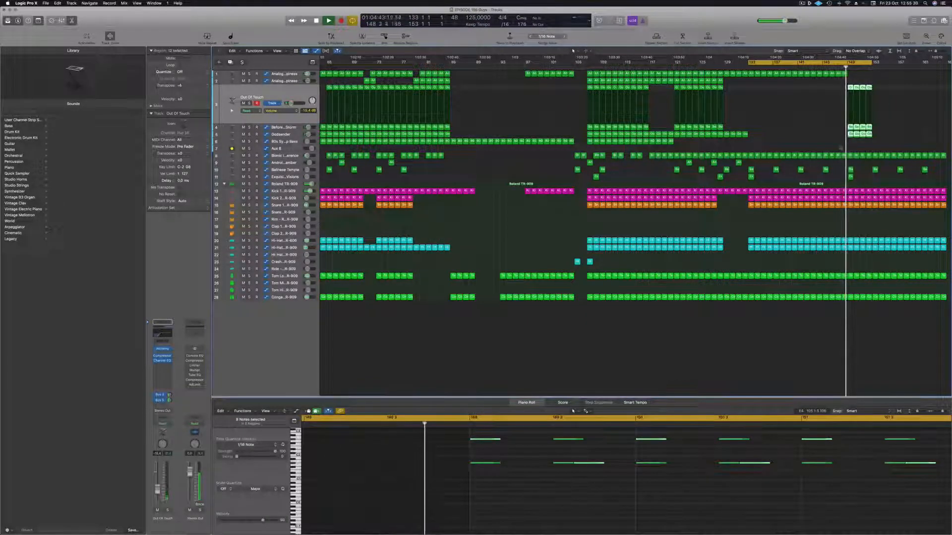
- Copy the four-bar Out Of Touch, Before…Storm and Godsender regions into bars 153–156 and extend the cycle range to bar 165
drag(861, 88, 875, 93)
key(super+z)
key(super+Left)
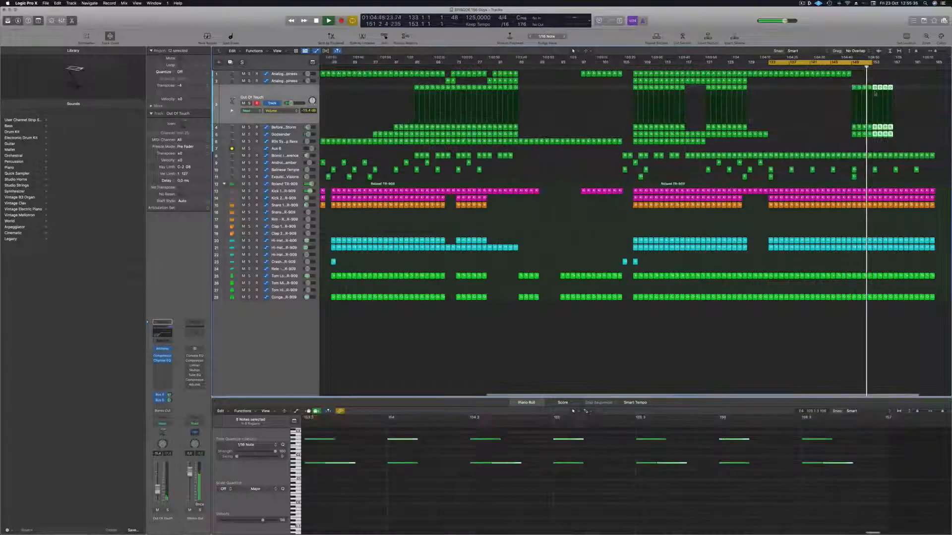
key(super+Left)
click(901, 122)
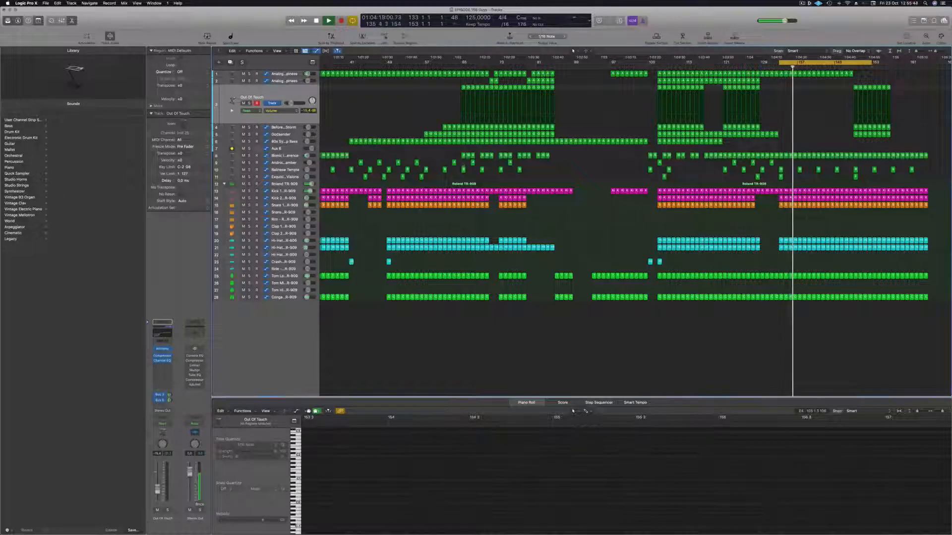
drag(870, 63, 928, 65)
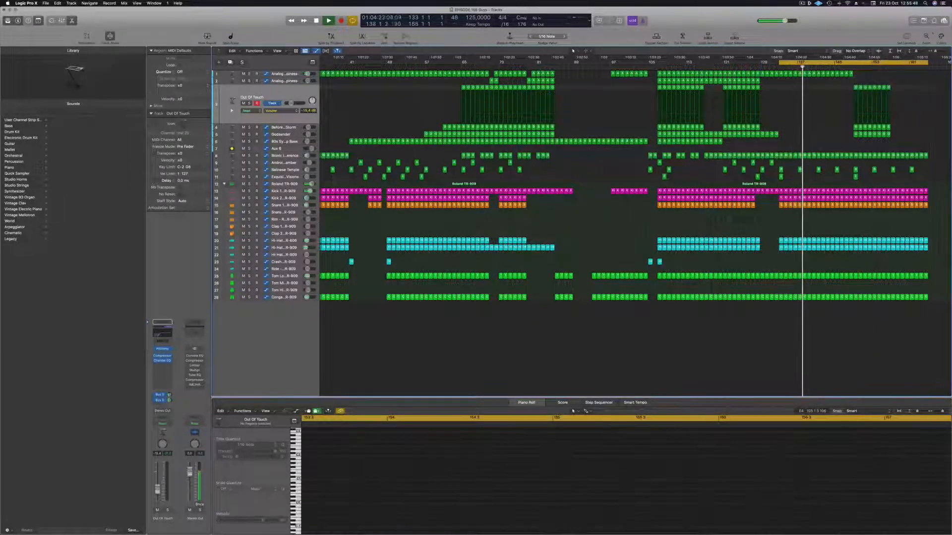